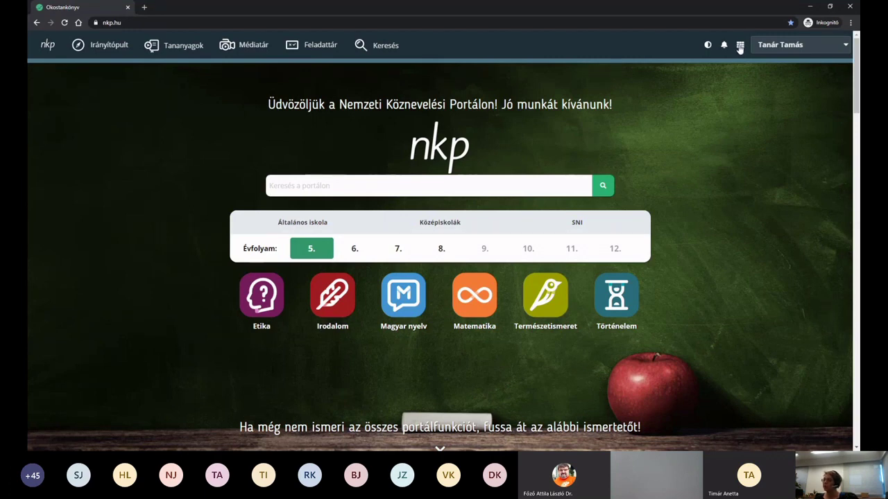
Step: Open the portal's task list (Feladatlista) and start adding a new task to reach the task type selection
click(740, 46)
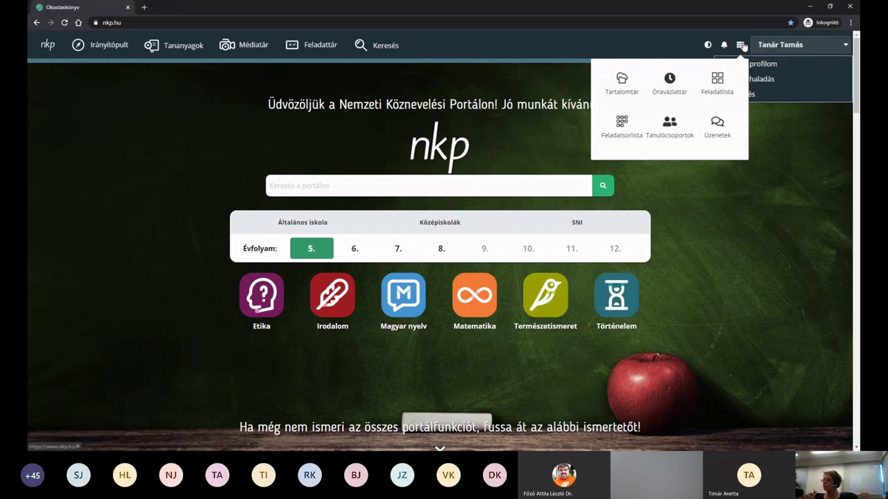
click(717, 83)
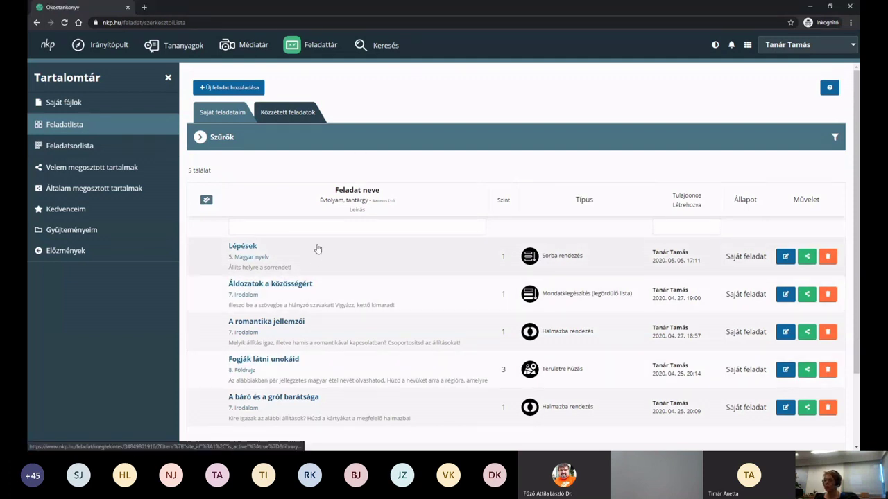
click(209, 91)
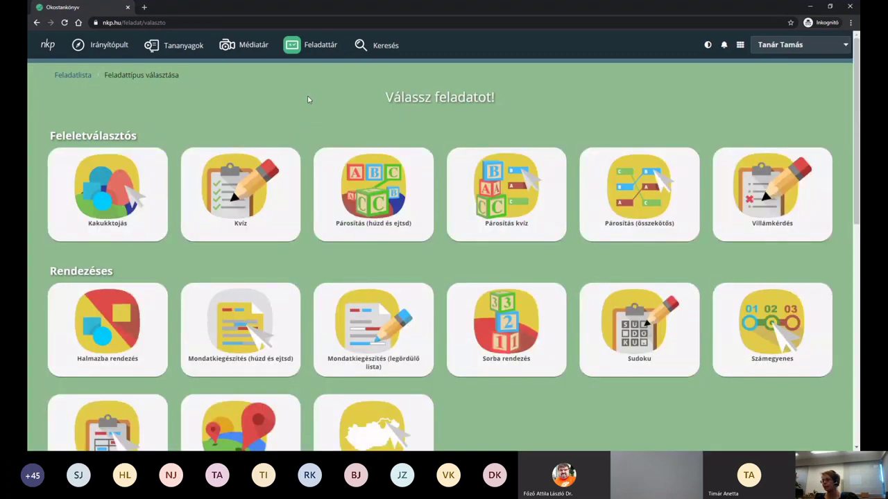
Step: Examine the available task types in the Feleletválasztós, Rendezéses, Szöveges and Játékok categories
scroll(308, 97, down, 5)
scroll(307, 97, up, 5)
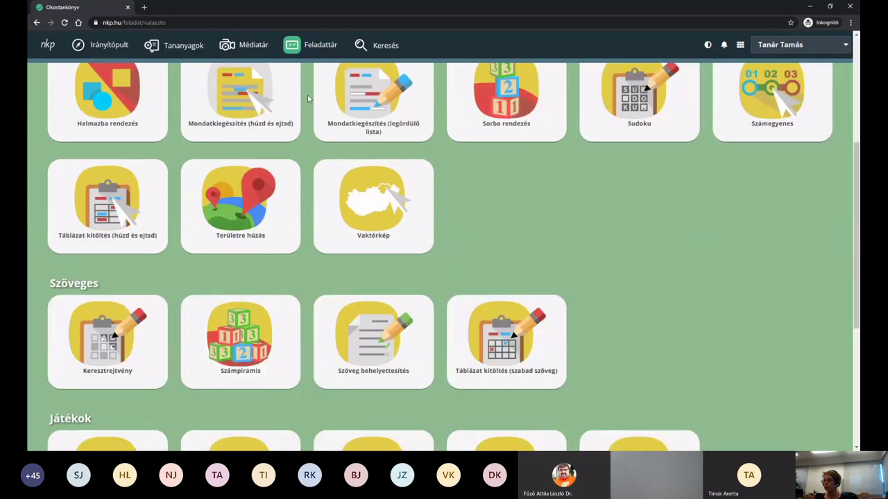
scroll(307, 97, up, 1)
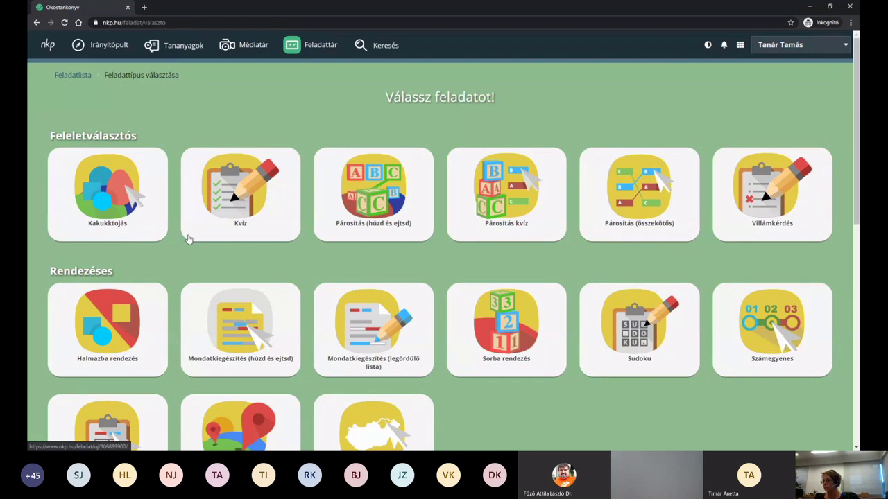
scroll(188, 238, down, 4)
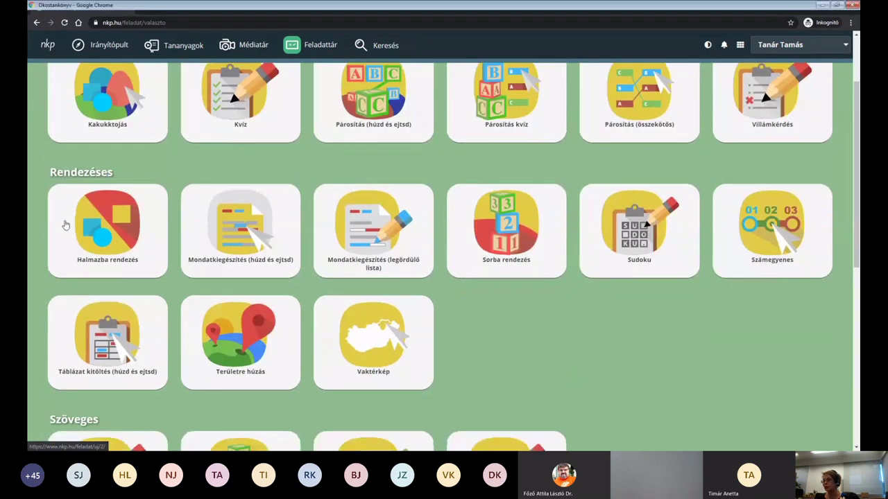
scroll(65, 224, up, 3)
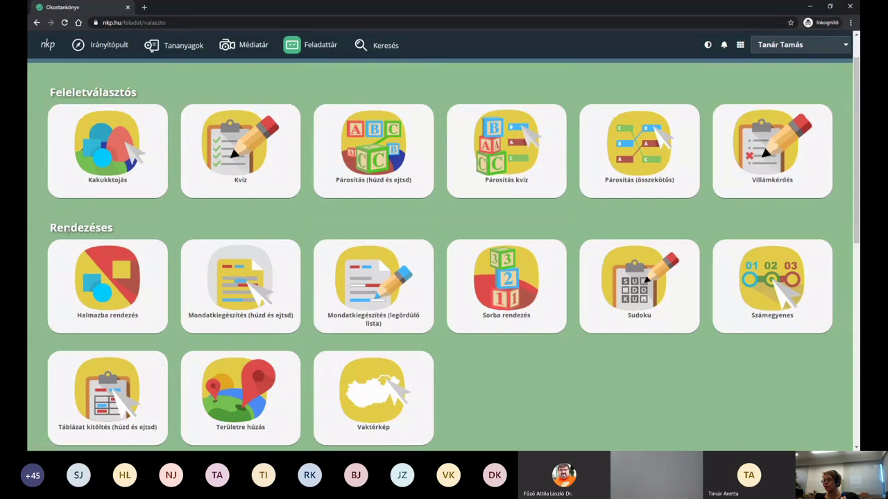
scroll(80, 169, down, 1)
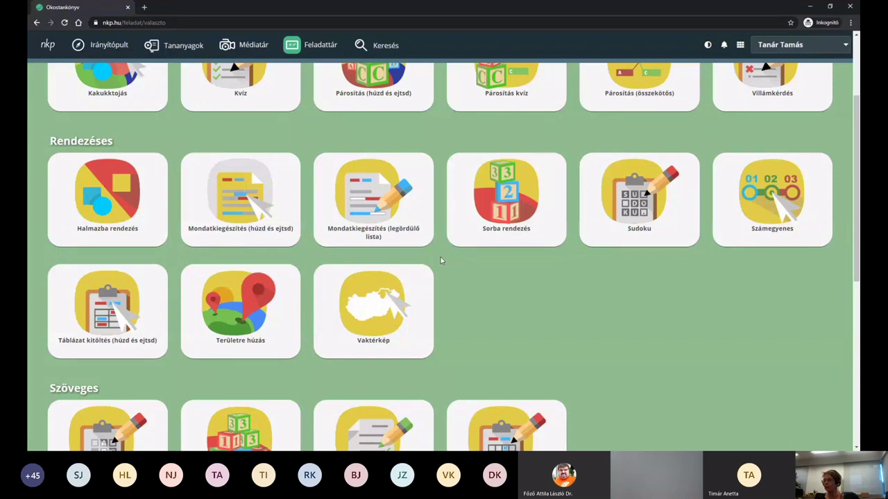
scroll(257, 238, down, 2)
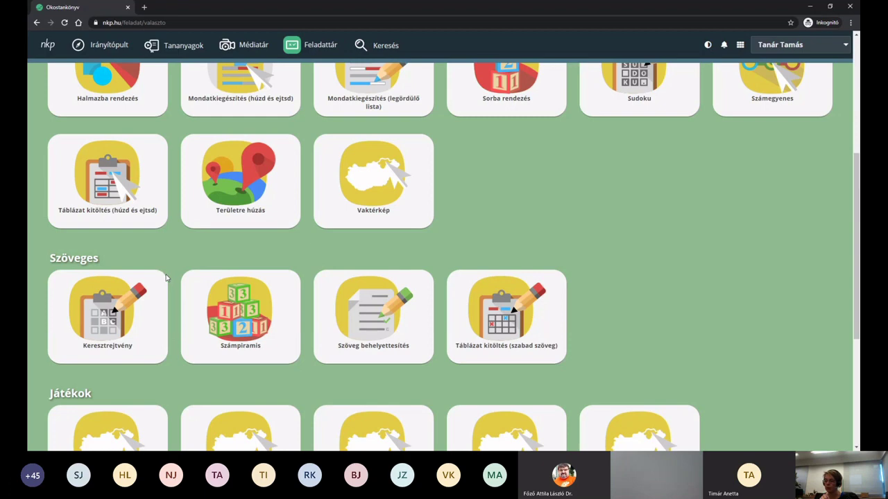
scroll(166, 278, down, 2)
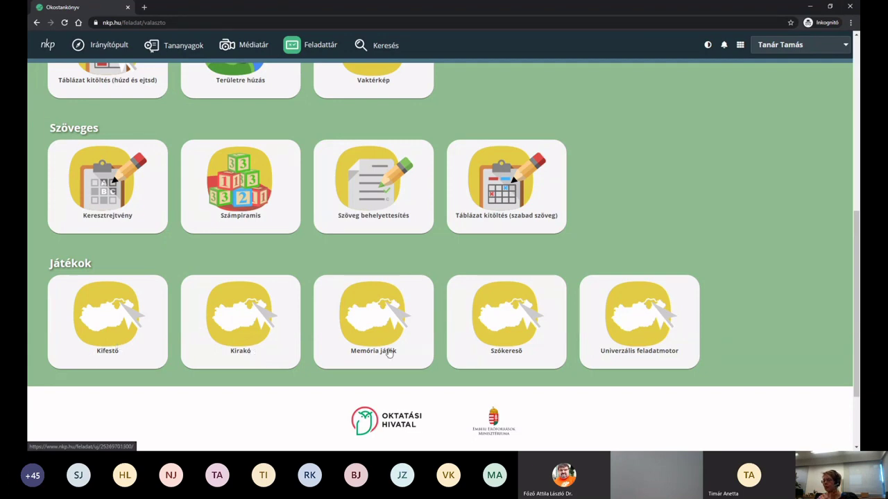
scroll(477, 330, up, 1)
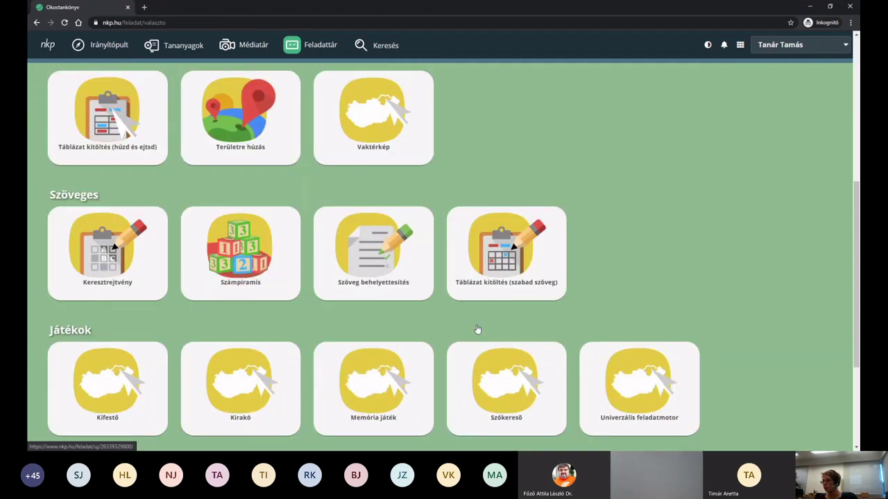
scroll(477, 329, up, 4)
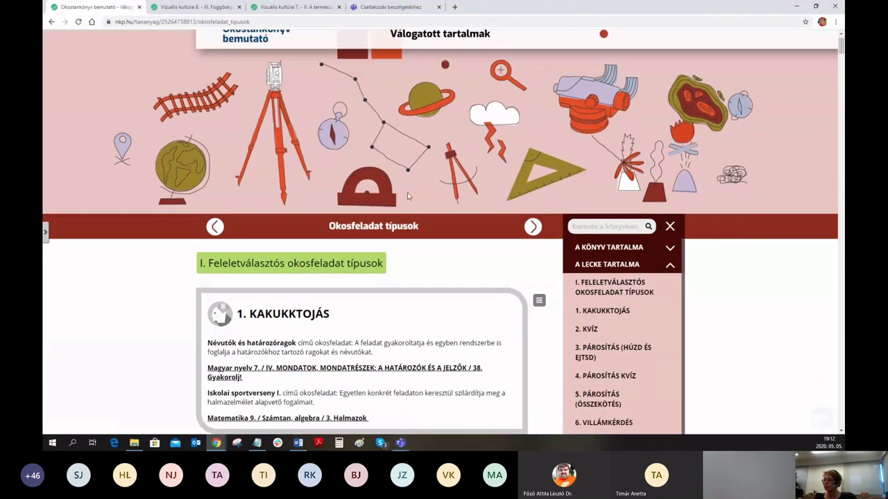
Step: Find the "Névutók és határozóragok" exercise under 1. Kakukktojás on the Okosfeladat típusok page and start it
scroll(408, 197, down, 1)
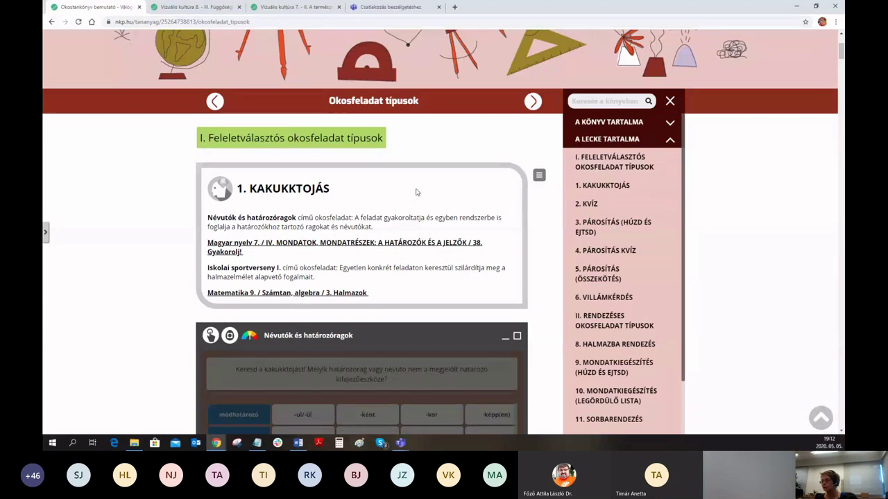
scroll(426, 192, down, 1)
scroll(427, 192, down, 2)
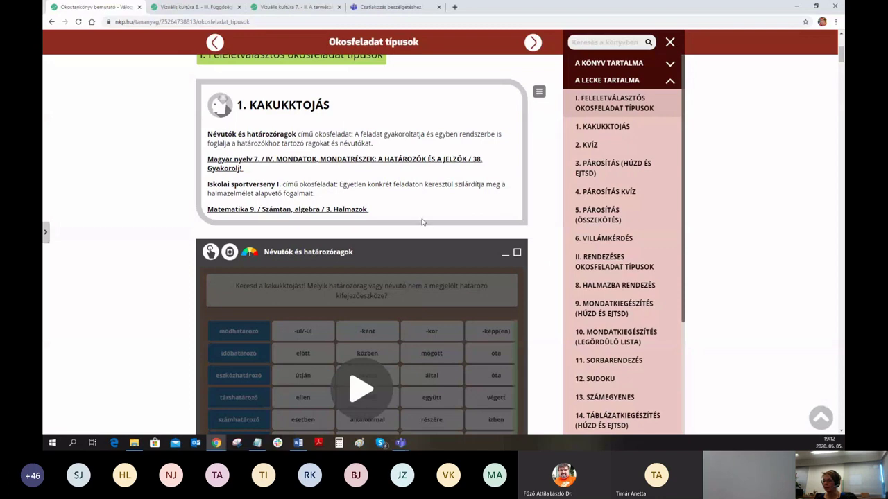
scroll(420, 223, down, 3)
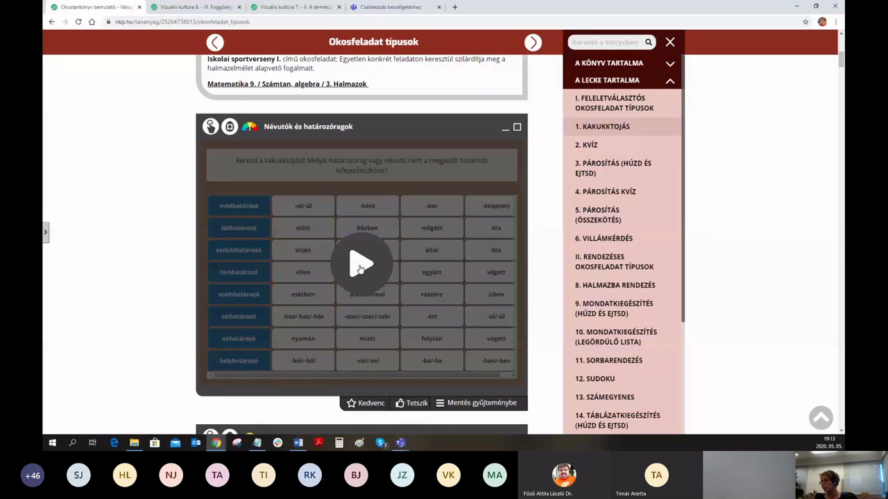
click(360, 267)
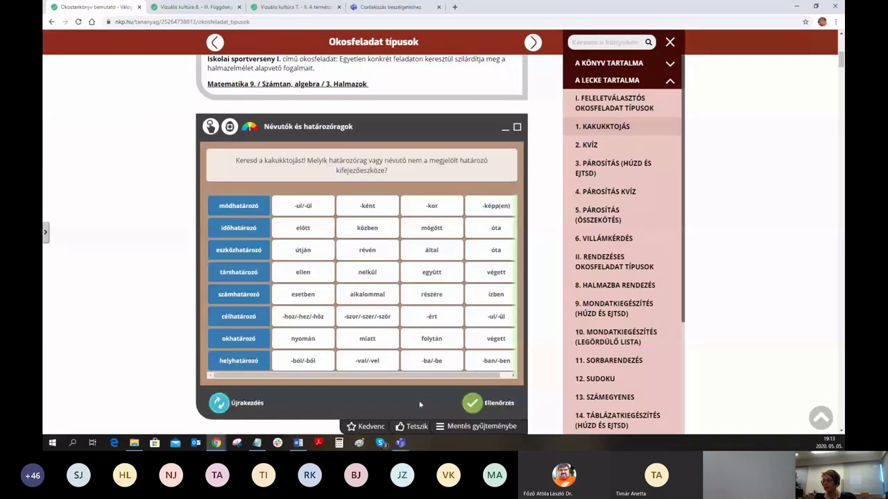
click(379, 341)
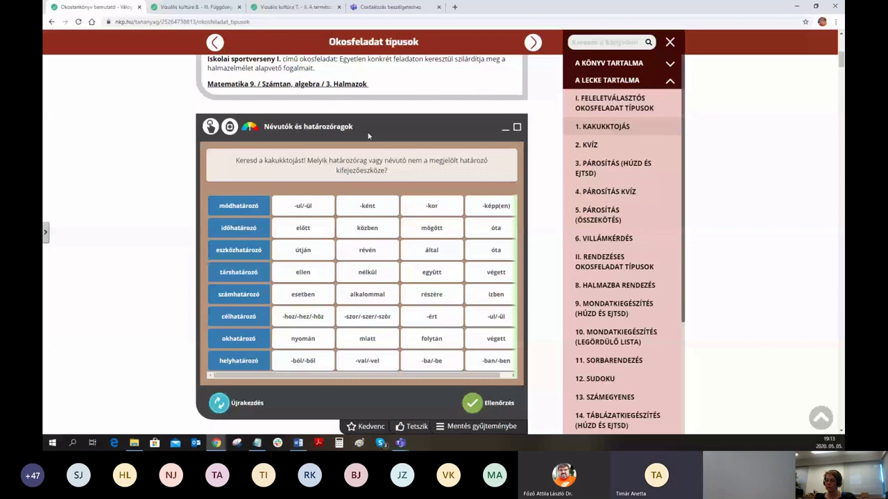
click(482, 341)
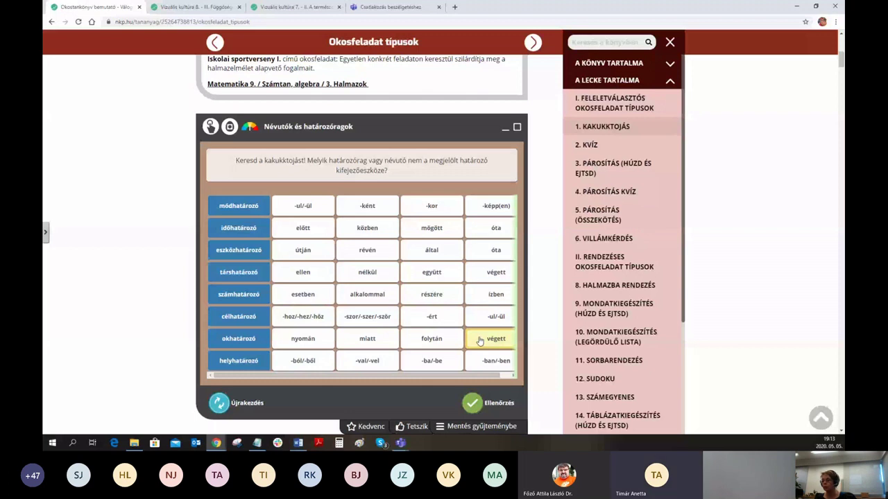
click(431, 317)
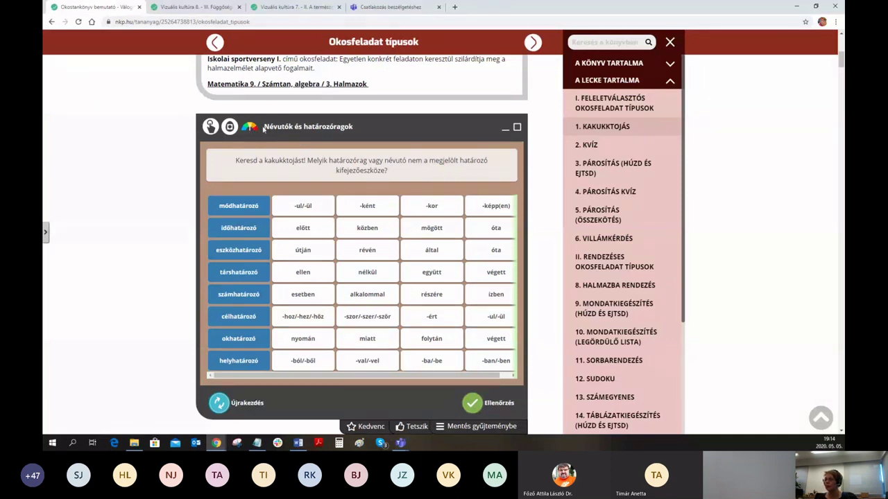
Step: Highlight the title of the "Névutók és határozóragok" exercise, and collapse and re-expand the exercise
drag(264, 127, 354, 127)
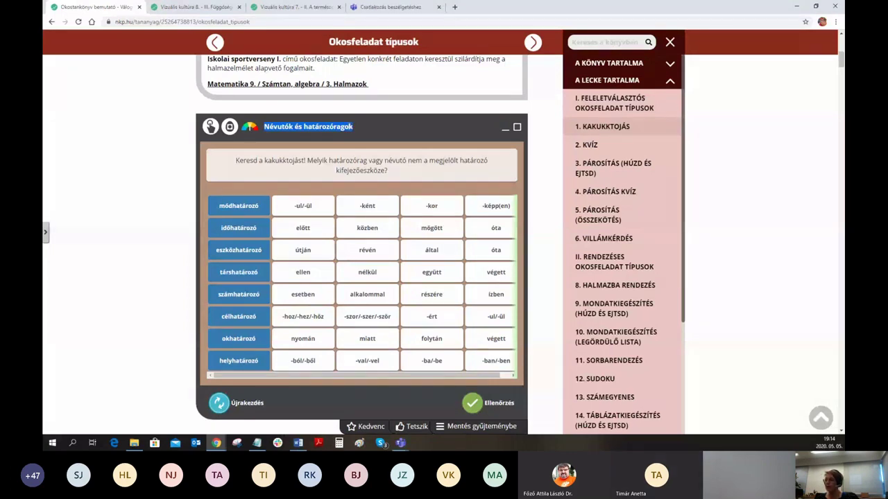
click(505, 133)
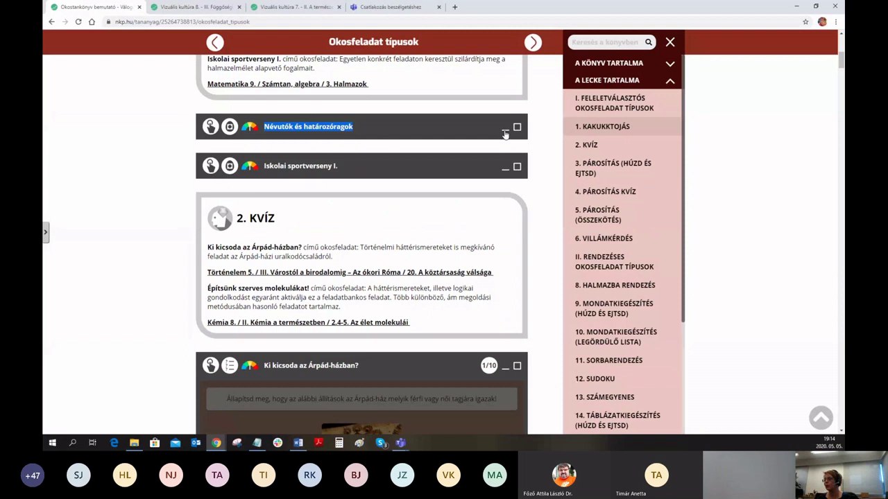
click(505, 133)
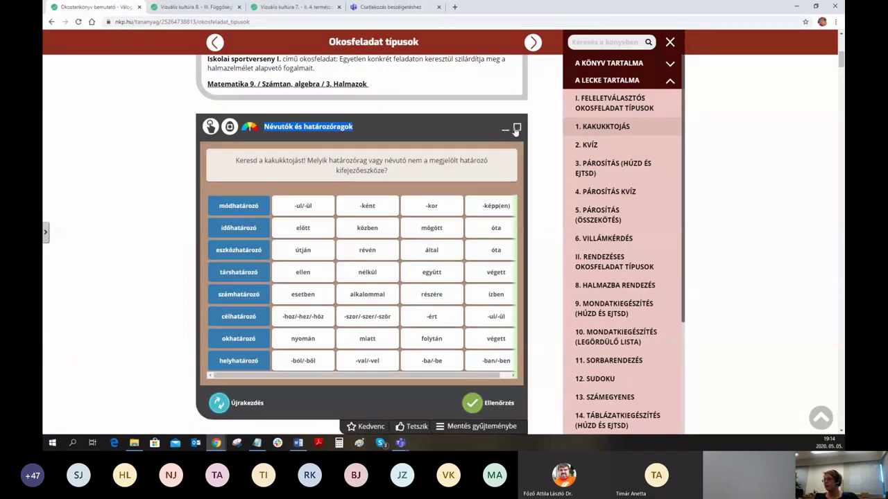
Step: Enlarge the "Névutók és határozóragok" exercise to fill the page and restore it to its normal size
click(516, 129)
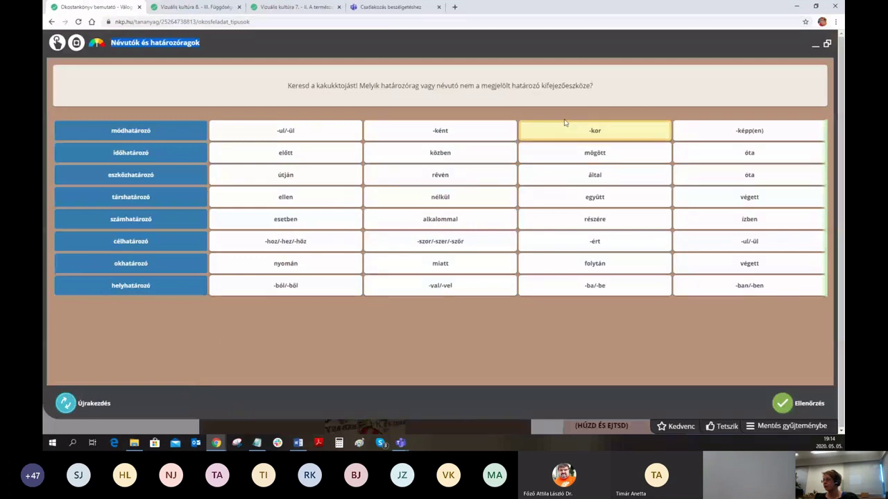
key(Escape)
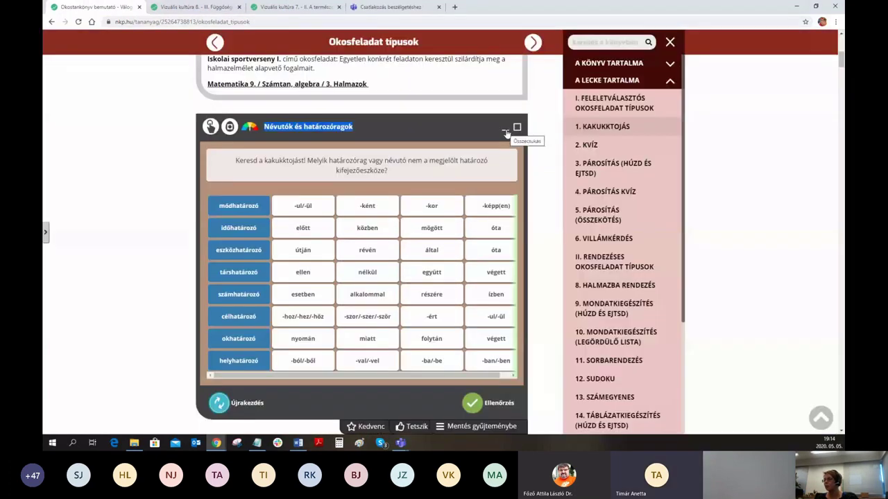
click(506, 132)
click(516, 131)
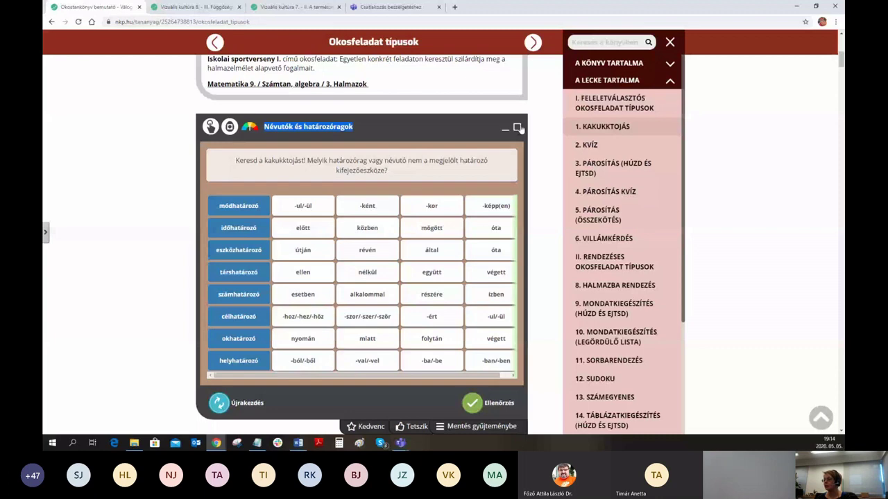
Step: In the enlarged exercise, check "alkalommal" as the odd one out in the számhatározó row and request the answer
scroll(273, 278, down, 2)
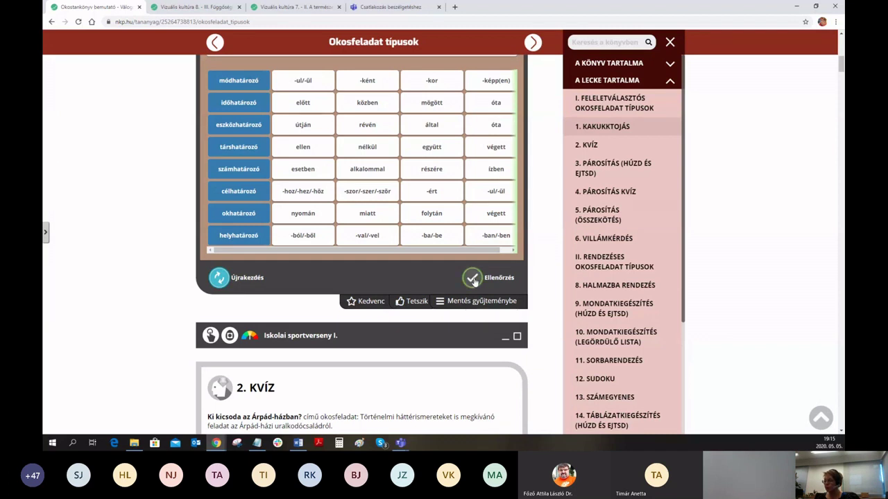
scroll(435, 300, up, 2)
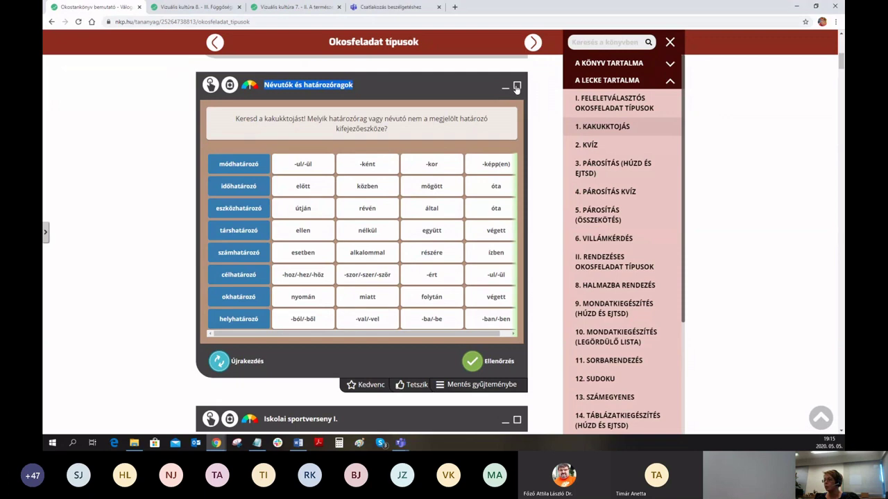
click(285, 283)
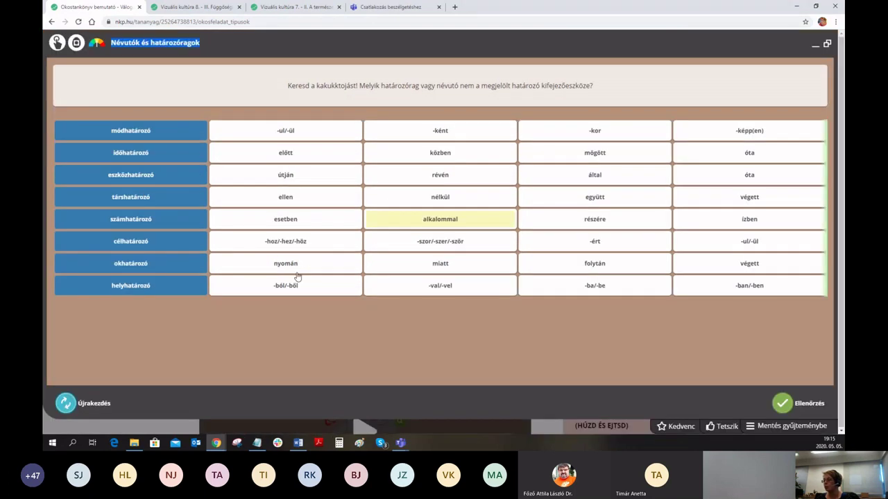
click(418, 220)
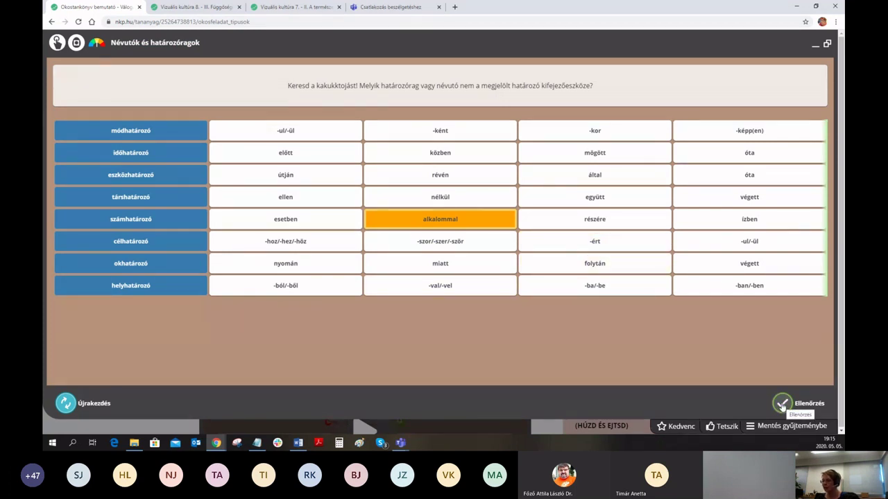
click(782, 405)
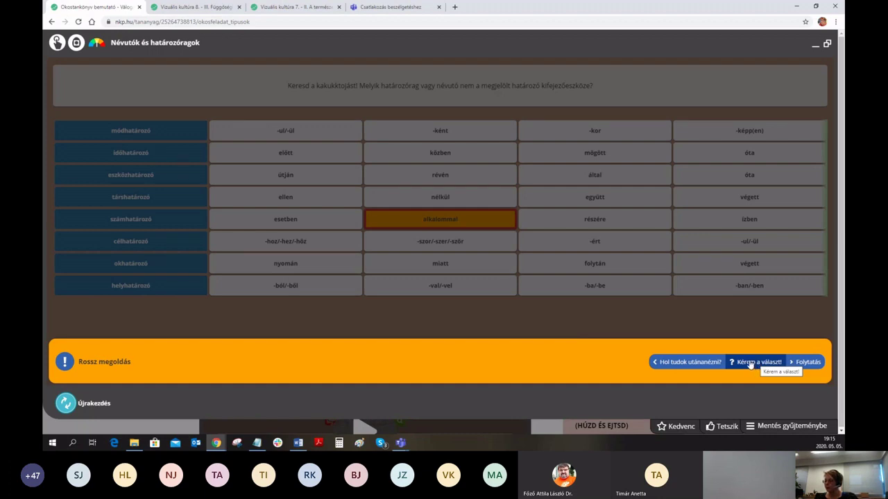
click(748, 365)
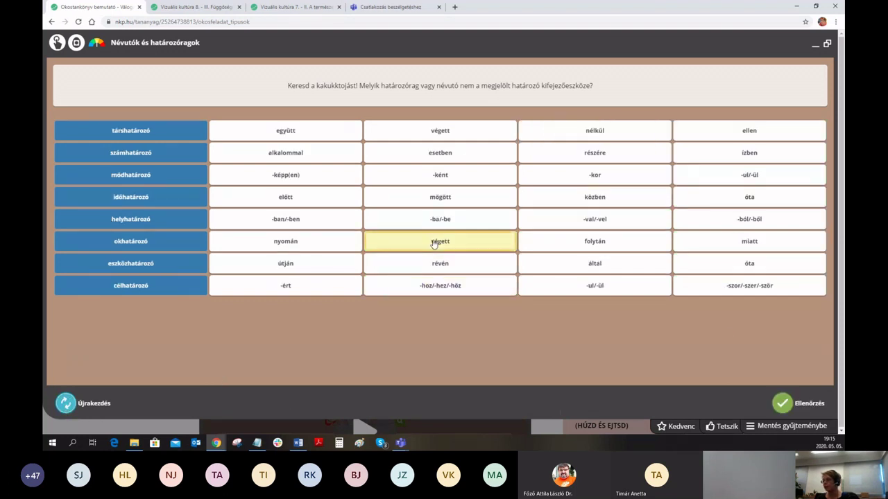
Step: Check "végett" as the odd one out in the okhatározó row and show the suggested reference materials
click(438, 244)
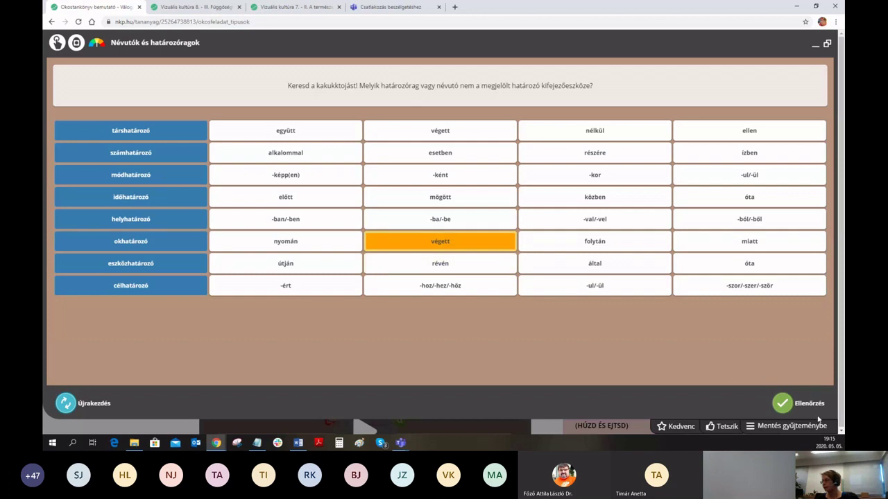
click(767, 404)
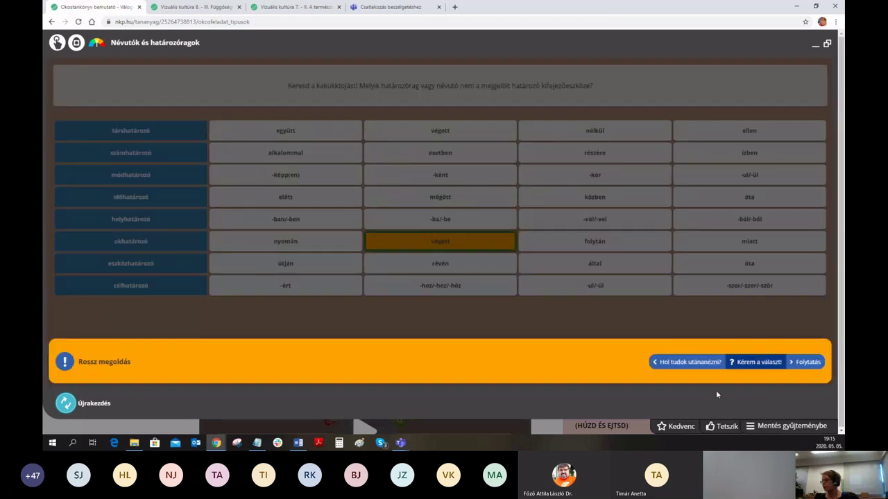
click(681, 361)
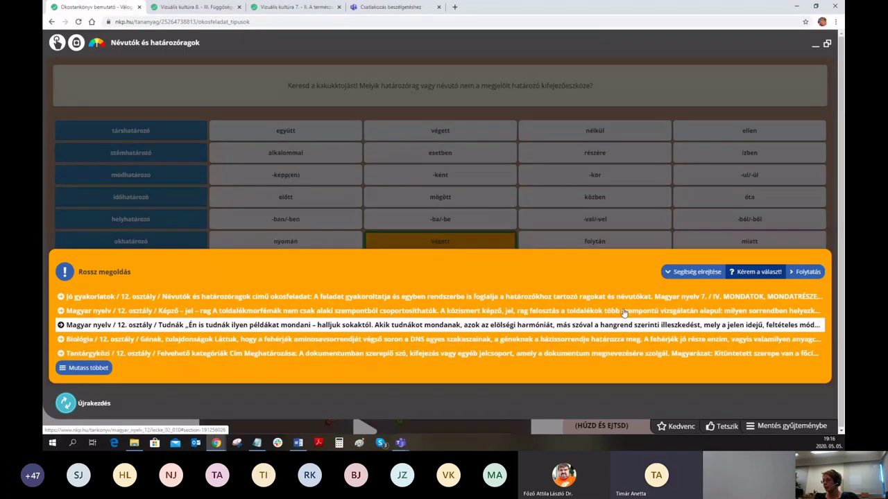
Step: Continue the exercise and check "óta" as the odd one out in the eszközhatározó row
click(790, 275)
click(755, 262)
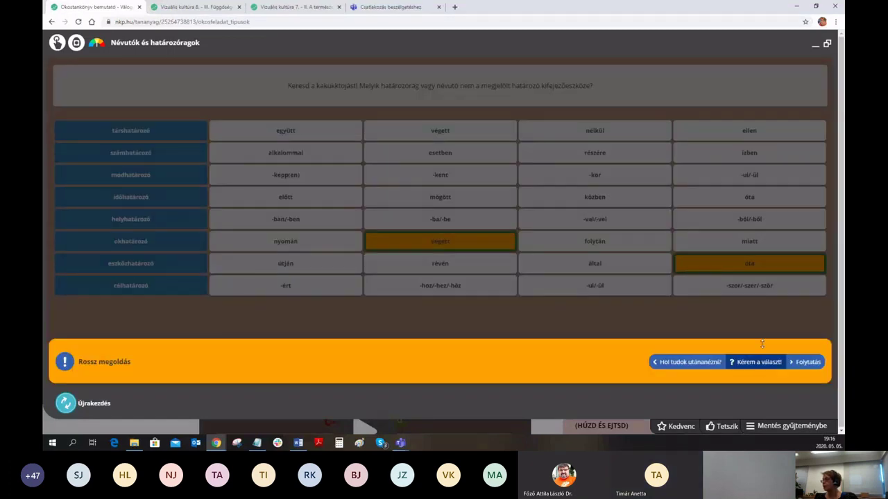
Step: Restore the enlarged exercise to its normal size and start the "Ki kicsoda az Árpád-házban?" quiz
click(816, 46)
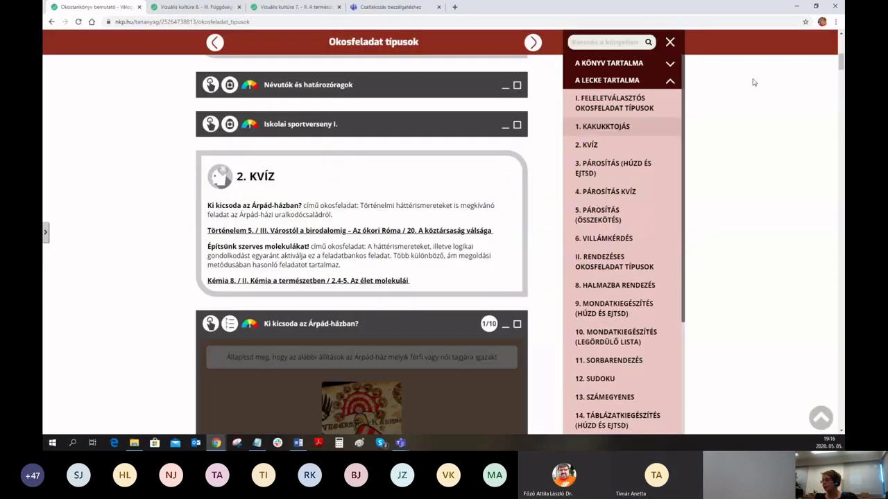
scroll(371, 198, down, 4)
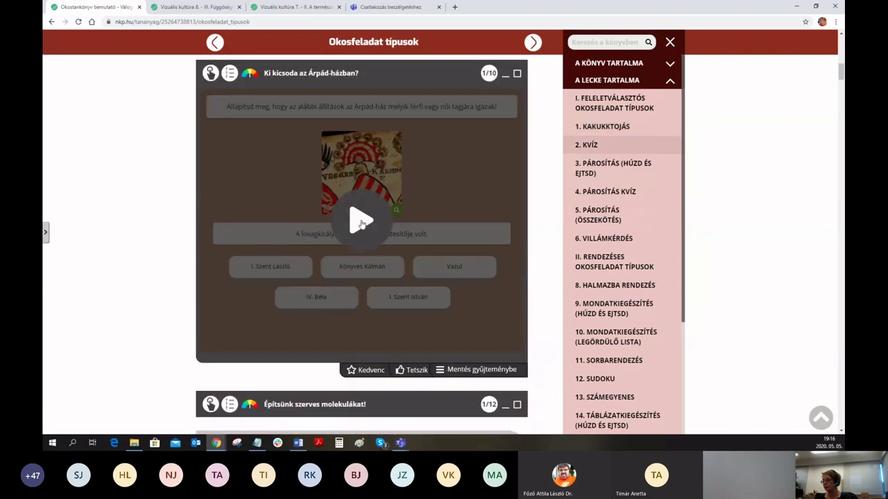
click(361, 224)
Step: Check "Vazul" as the answer to the quiz's first question and request the correct answer
scroll(350, 227, up, 1)
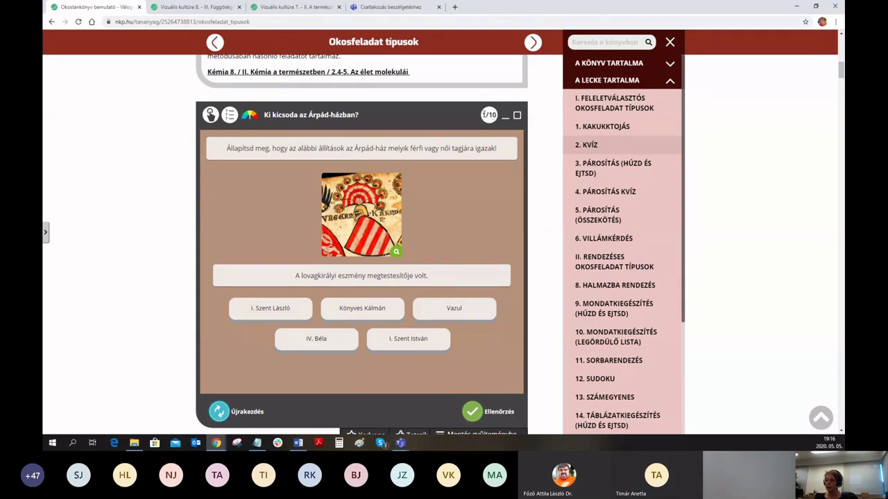
click(469, 307)
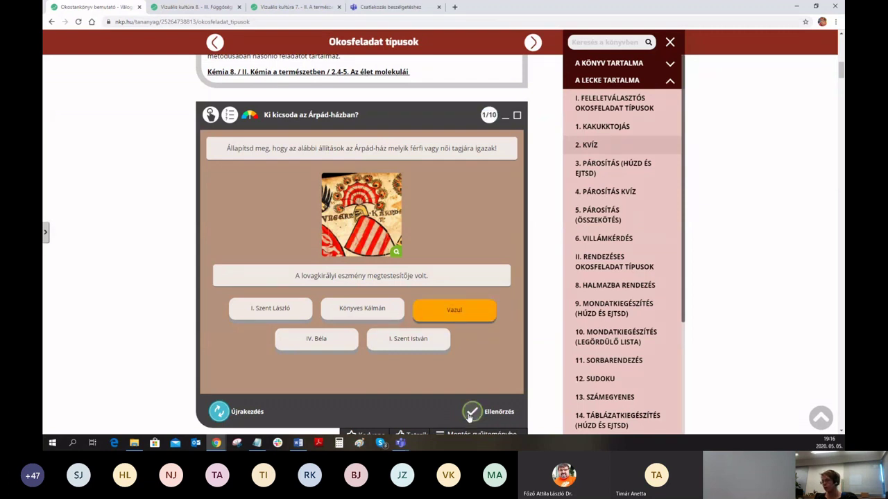
click(472, 413)
click(450, 371)
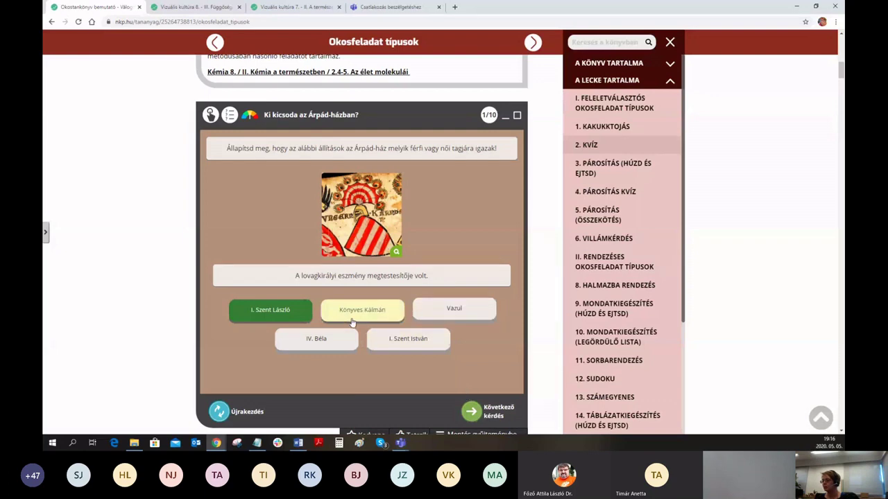
Step: Start the "Egyiptomi haszonnövények" matching exercise in the "3. Párosítás (húzd és ejtsd)" section
scroll(544, 317, down, 3)
scroll(400, 310, down, 5)
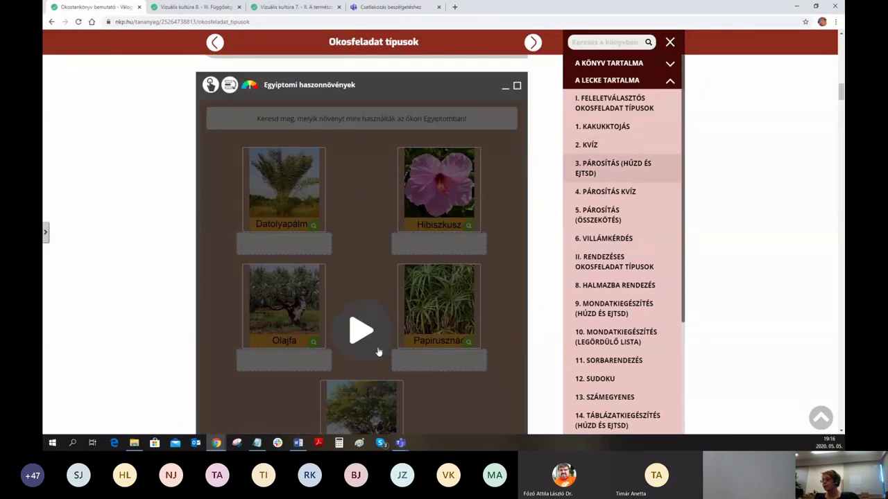
click(360, 333)
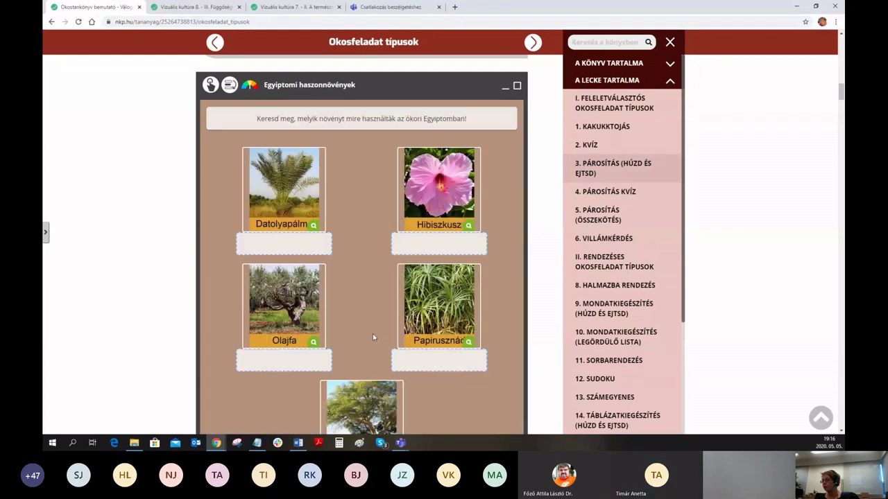
scroll(363, 313, down, 1)
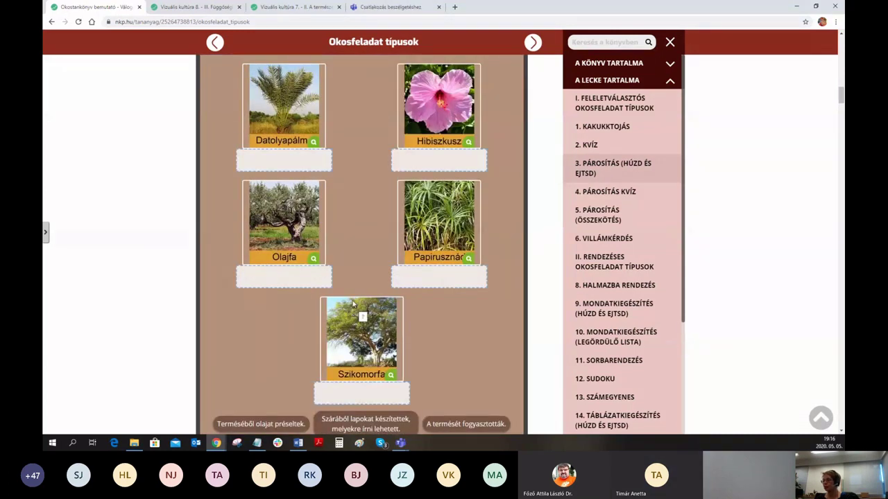
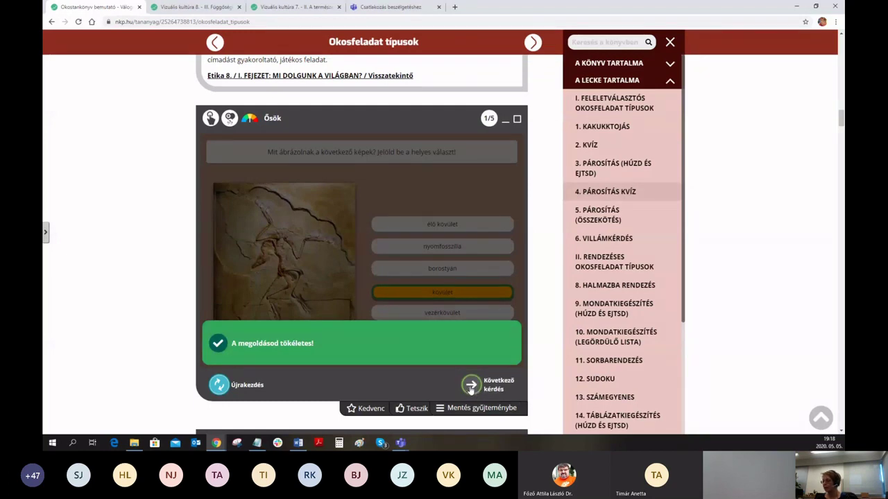
Step: Advance the "Ősök" quiz to its next question and start the "A politikai képmutatás szótára" connecting exercise
click(325, 330)
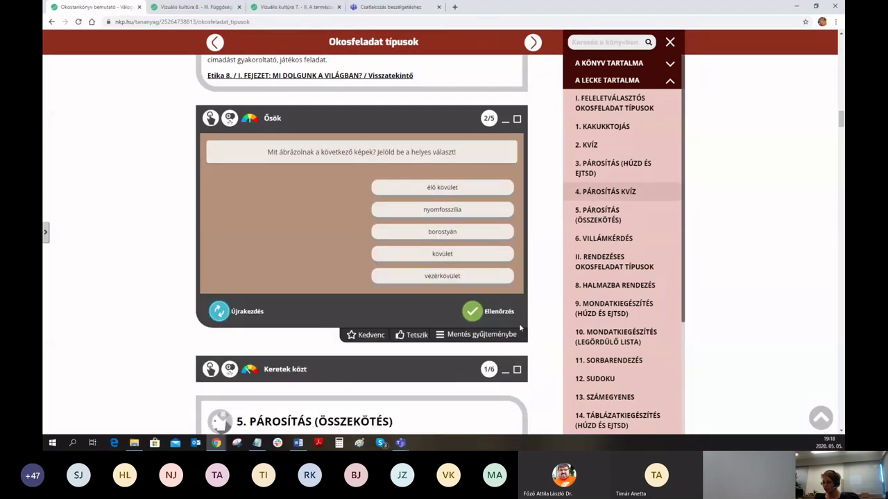
scroll(547, 292, down, 5)
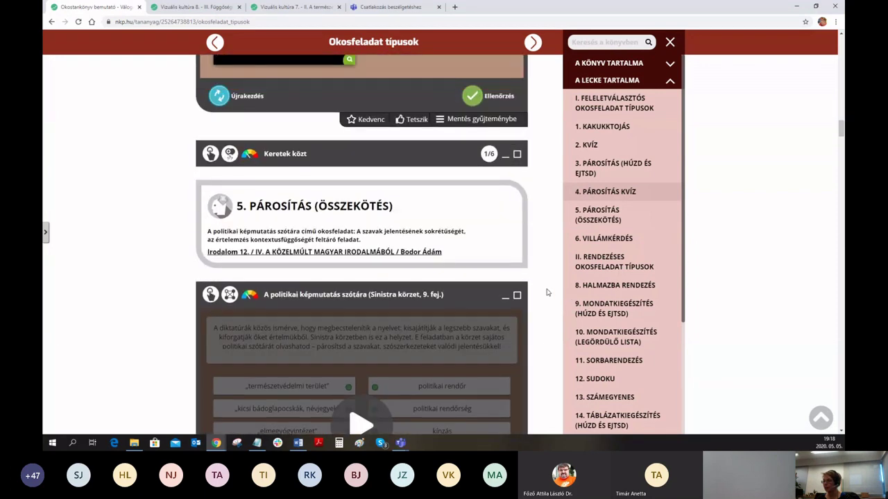
scroll(543, 292, up, 1)
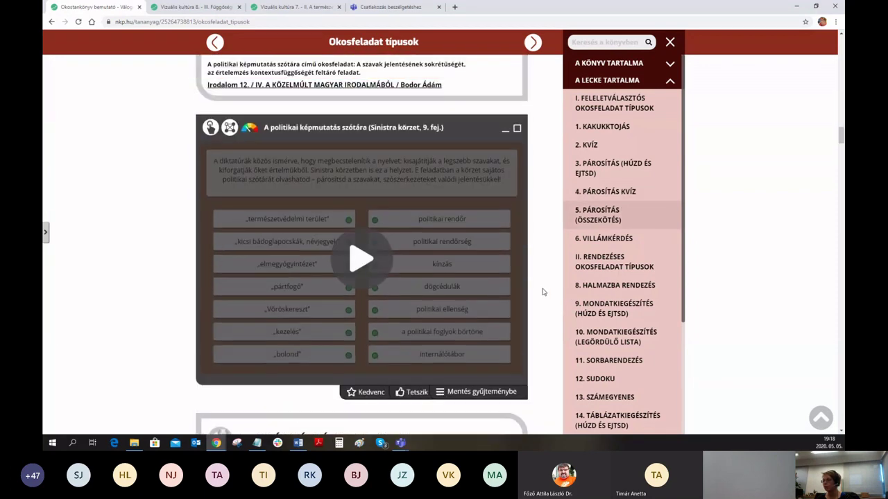
click(357, 262)
Step: Connect "természetvédelmi terület" with "kínzás" and "elmegyógyintézet" with "politikai rendőrség", check the pairs and request the answer
mouse_move(348, 221)
mouse_down()
mouse_move(373, 267)
mouse_move(374, 242)
mouse_up()
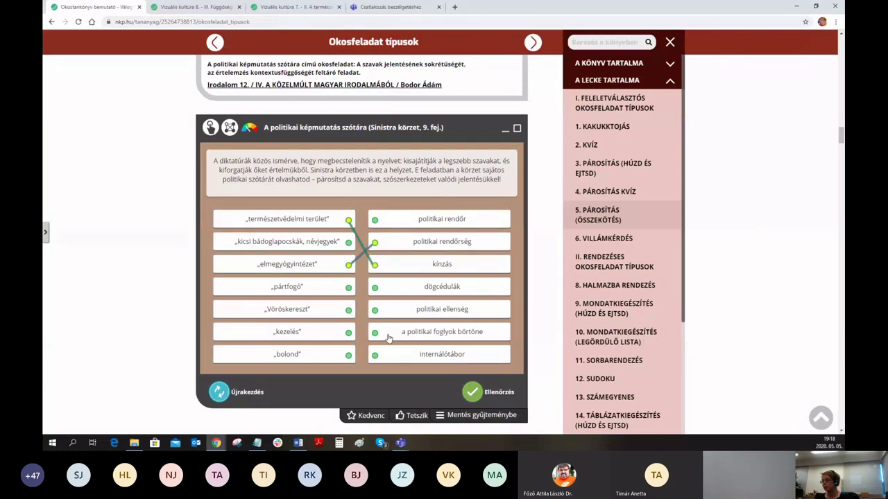
click(472, 393)
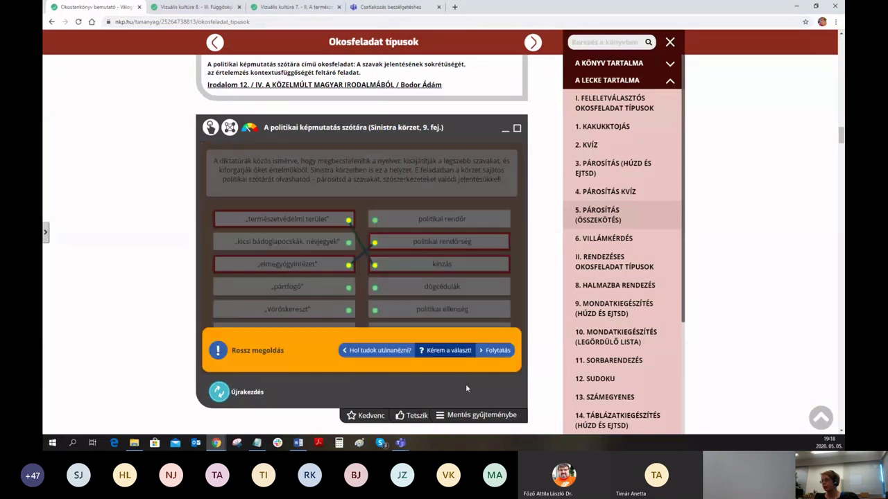
click(444, 355)
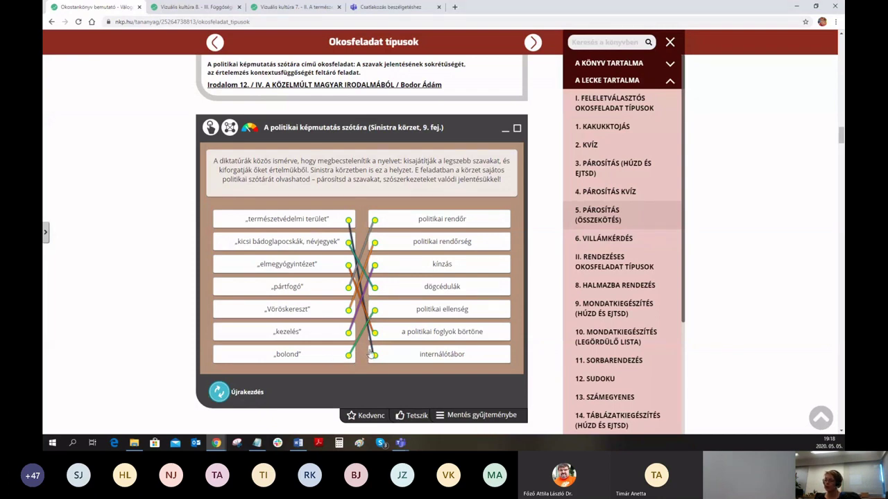
Step: Start "A francia gyarmatbirodalom", check "Madagaszkár francia gyarmat volt." as the answer and request the solution
scroll(369, 347, down, 5)
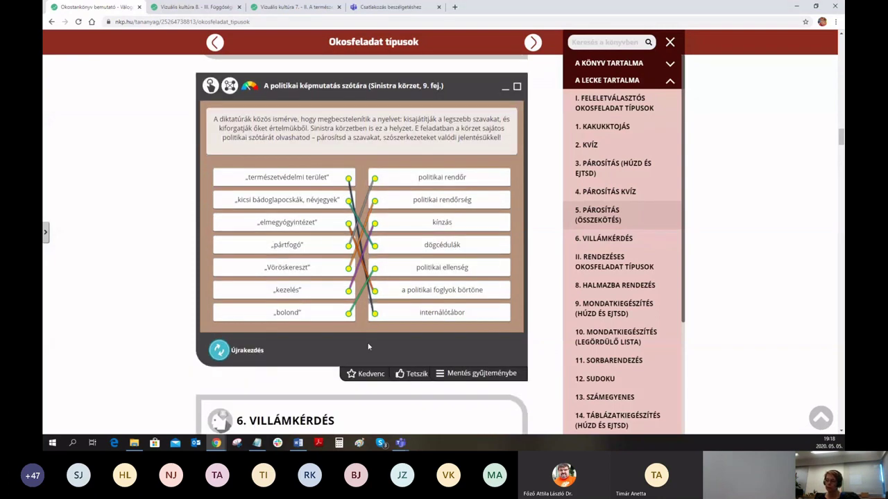
scroll(368, 347, down, 2)
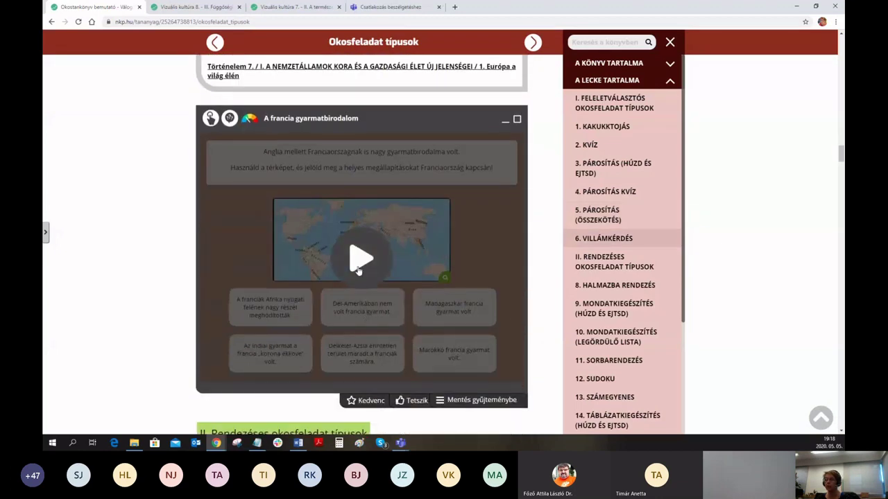
click(384, 267)
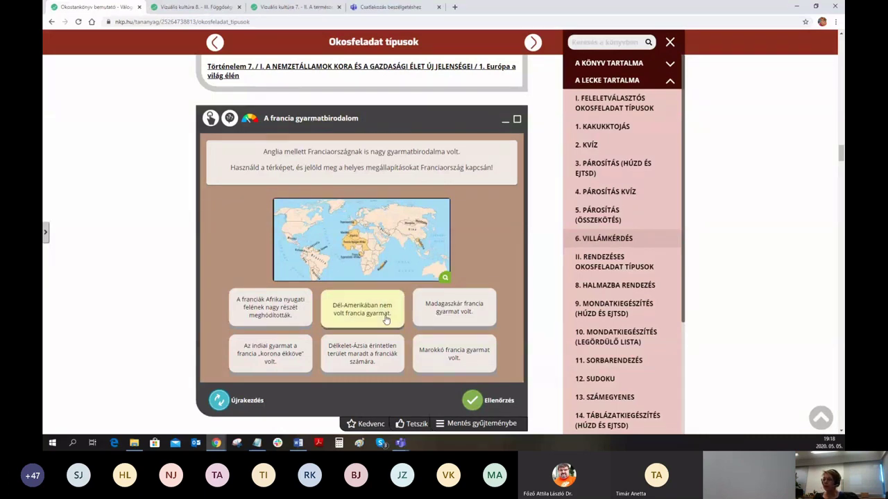
click(449, 313)
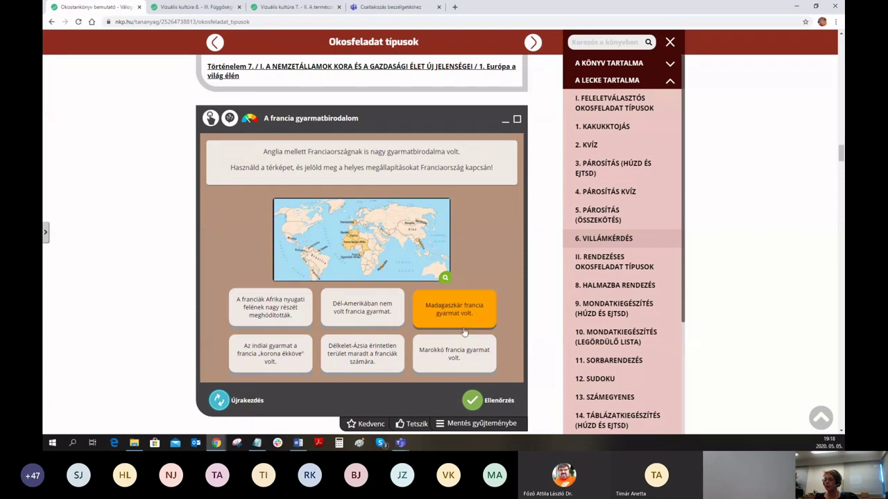
click(472, 401)
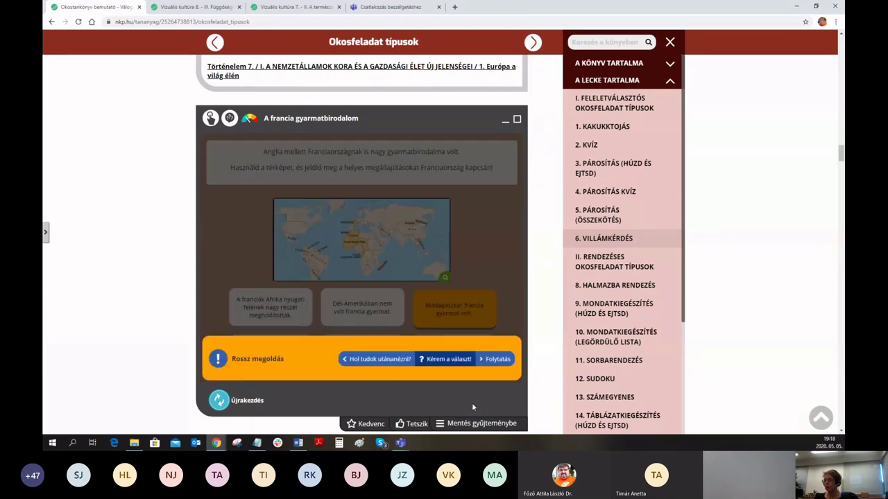
click(444, 359)
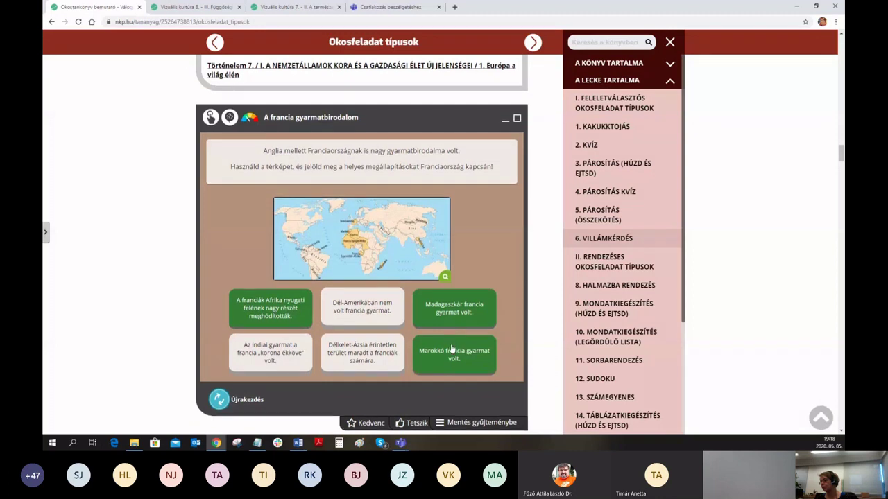
Step: Start "Egy év vagy 100?" and sort the onion picture into egynyári, the large tree into kétnyári and the purple flower into évelő
scroll(451, 349, down, 3)
scroll(451, 349, down, 4)
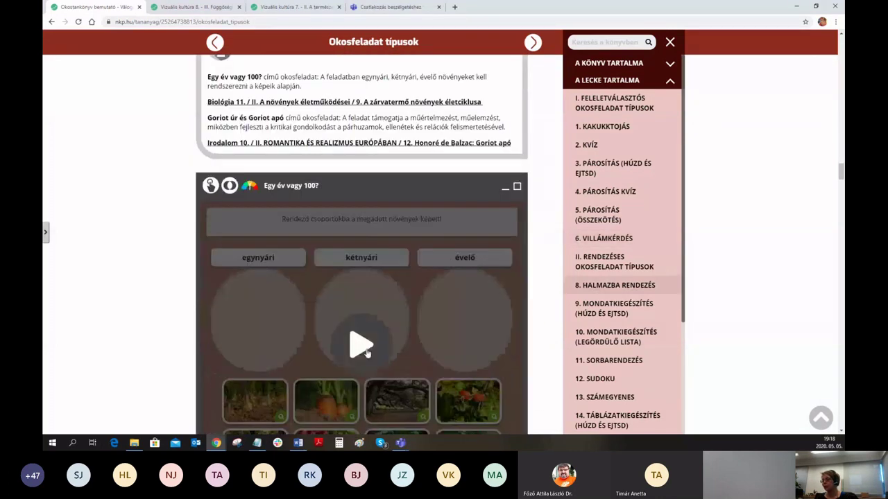
click(360, 348)
scroll(462, 334, down, 1)
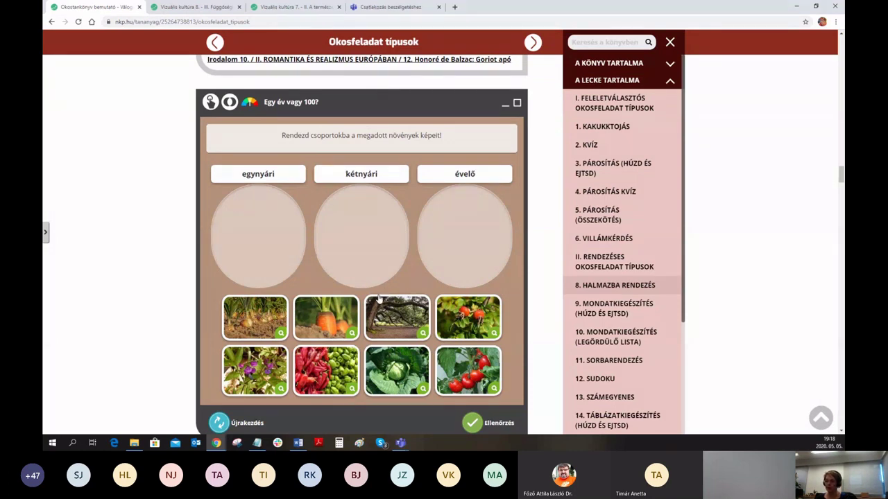
drag(267, 325, 263, 233)
drag(313, 319, 358, 234)
drag(397, 319, 463, 251)
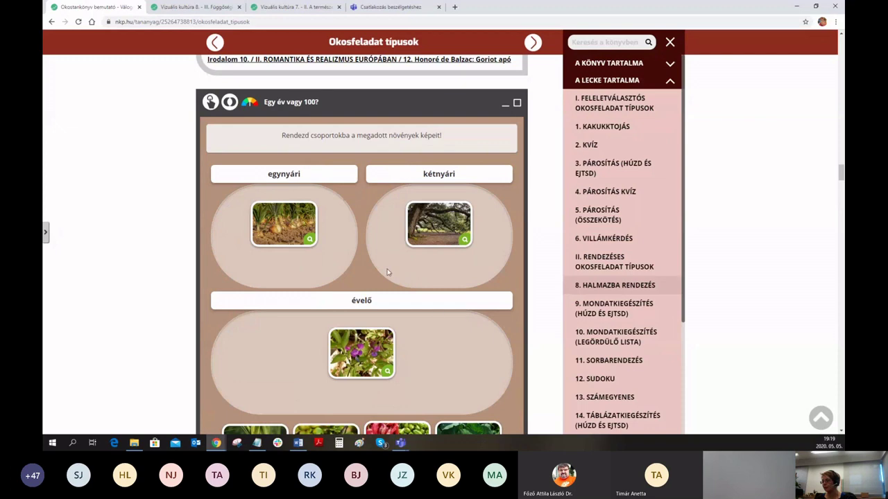
Step: Sort the bean and rosehip pictures into the évelő set and the carrot picture into the egynyári set
scroll(434, 302, down, 3)
drag(402, 285, 441, 193)
drag(331, 289, 255, 195)
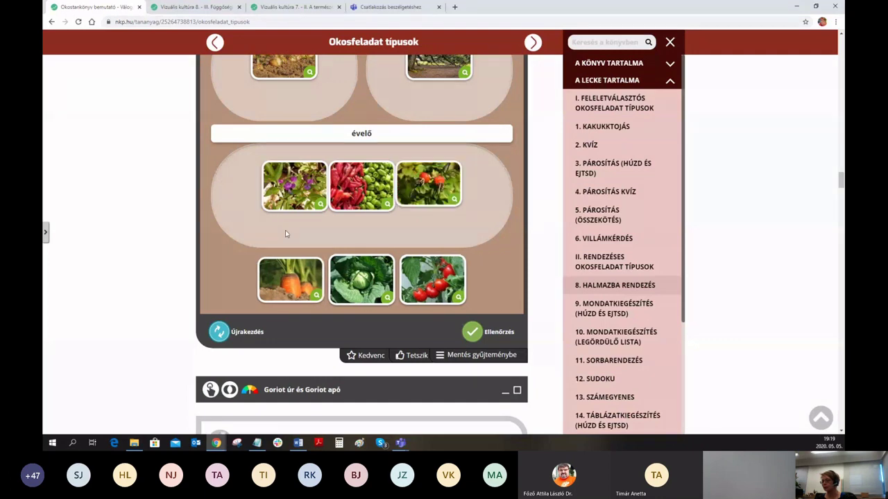
drag(298, 275, 291, 77)
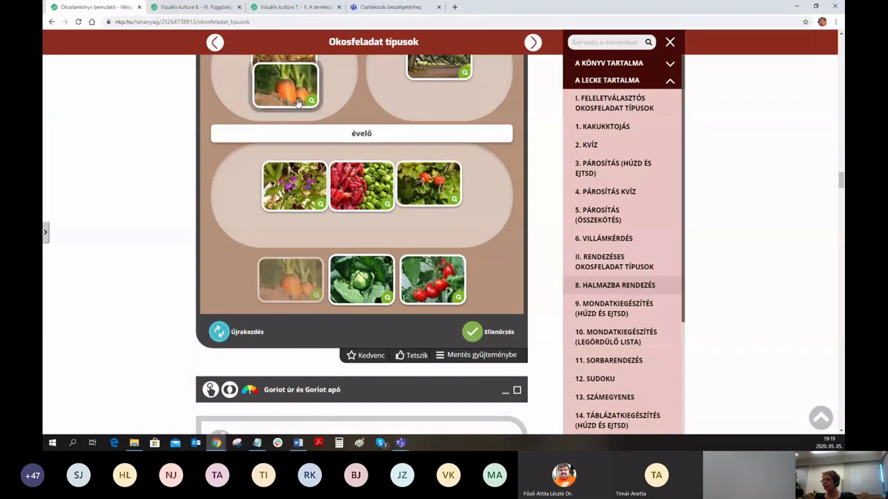
Step: Expand and start the "Goriot úr és Goriot apó" set-sorting exercise
scroll(378, 146, down, 1)
scroll(378, 149, down, 3)
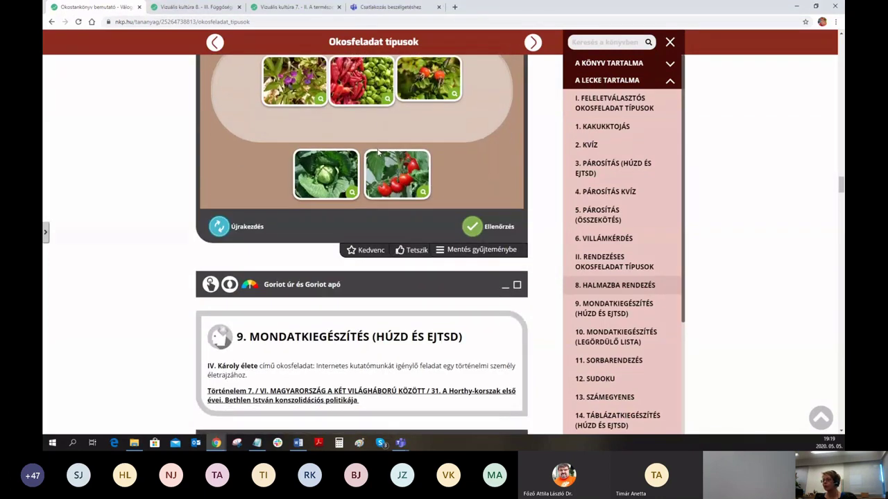
scroll(379, 156, up, 1)
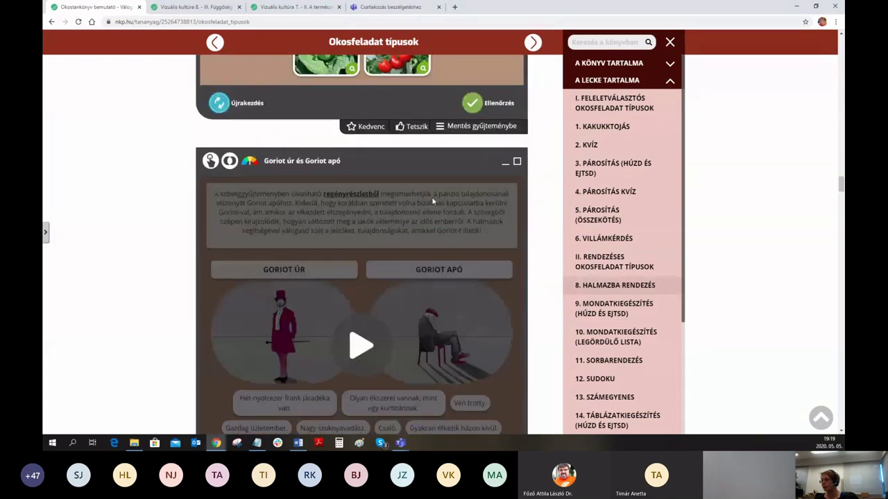
scroll(432, 196, down, 1)
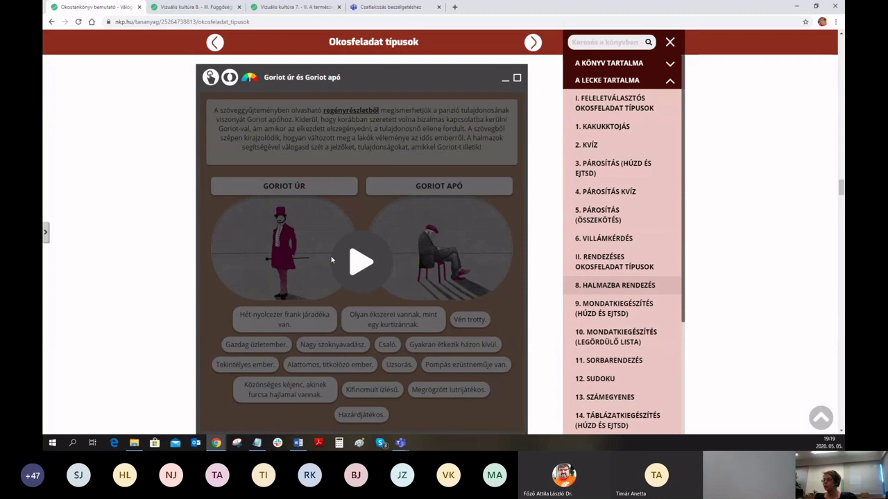
click(341, 251)
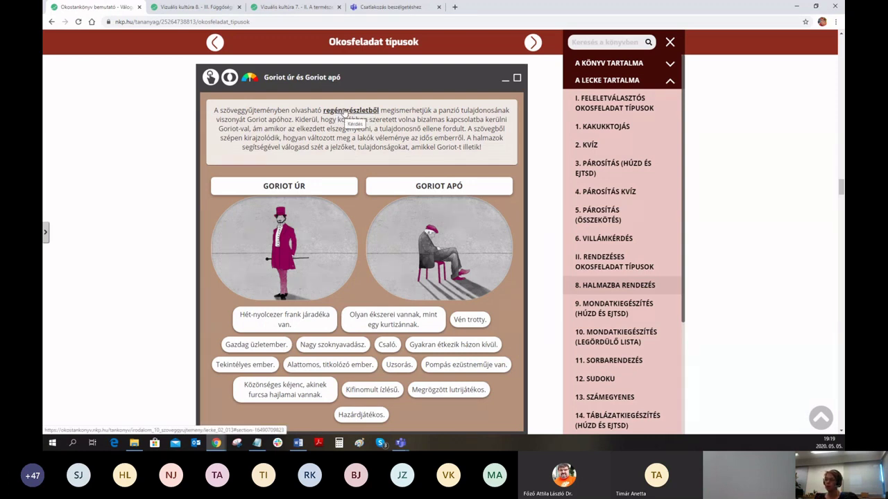
Step: Start the "IV. Károly élete" sentence completion exercise
scroll(372, 229, down, 1)
scroll(372, 228, down, 10)
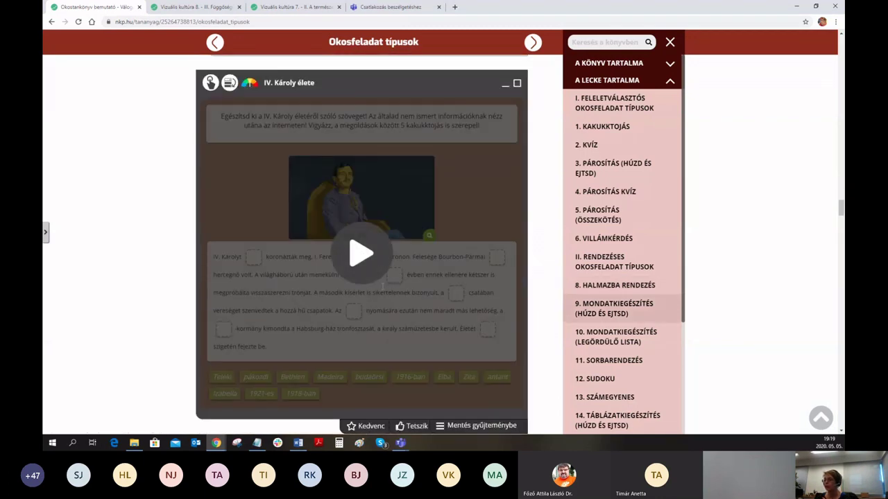
click(359, 257)
Step: Fill gaps in the IV. Károly text with "budaörsi", "Madeira", "Bethlen" and "Elba", check the solution and request the answer
scroll(371, 291, down, 1)
drag(369, 336, 357, 271)
drag(330, 337, 254, 216)
drag(290, 342, 310, 288)
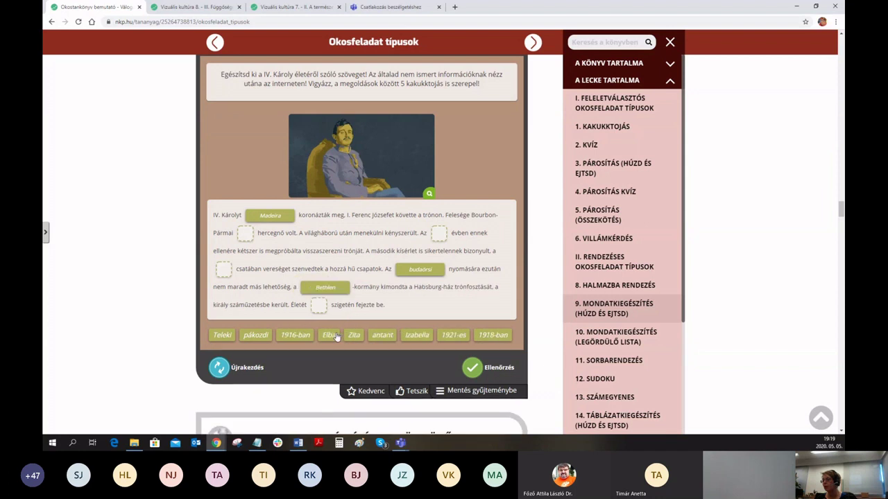
drag(330, 339, 249, 236)
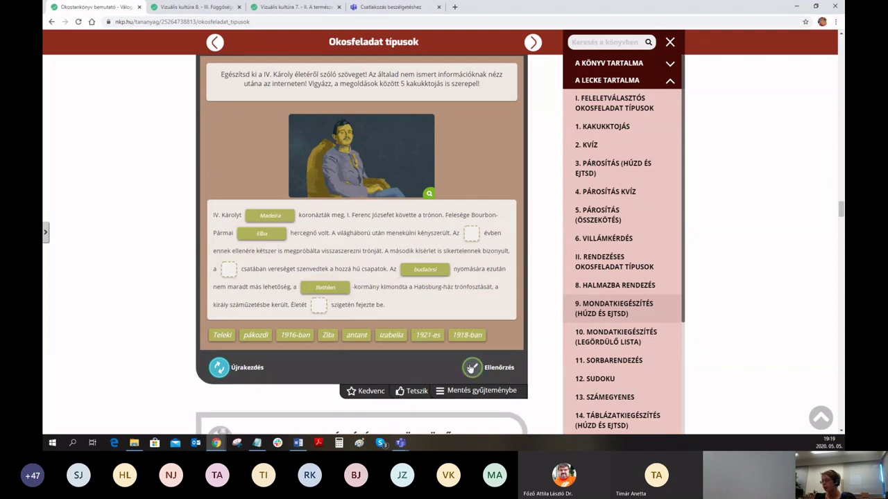
click(478, 367)
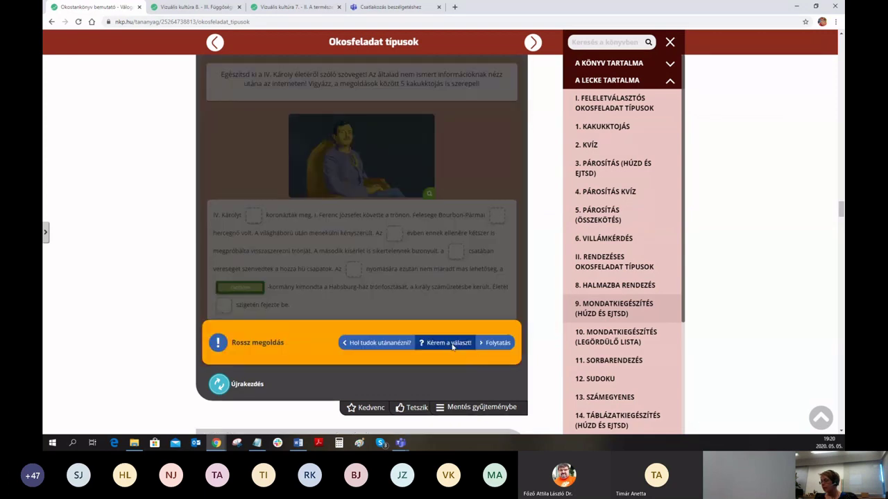
click(451, 345)
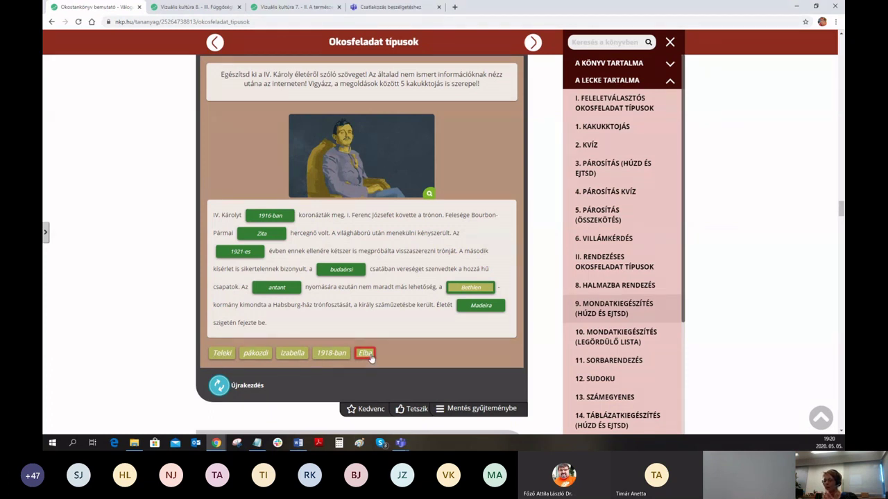
Step: Start the "Az Álef története" ordering exercise, put the bull's head picture in first place and enlarge the exercise
scroll(502, 326, down, 5)
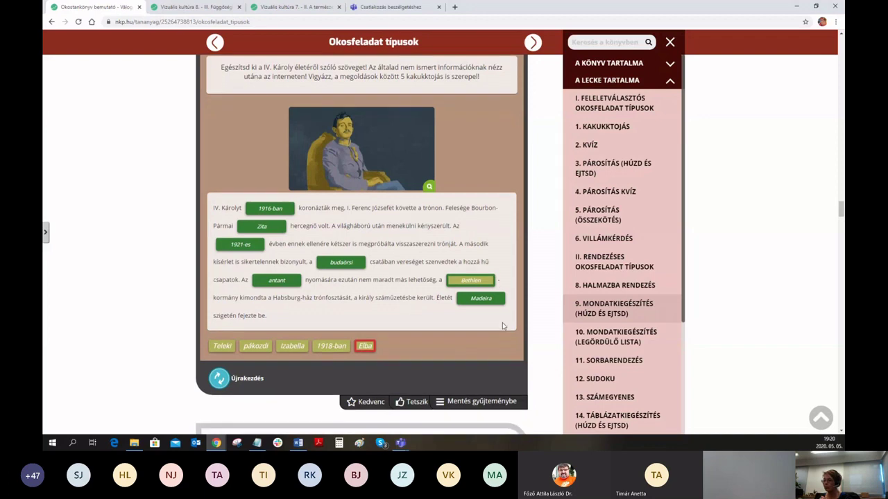
scroll(396, 351, down, 5)
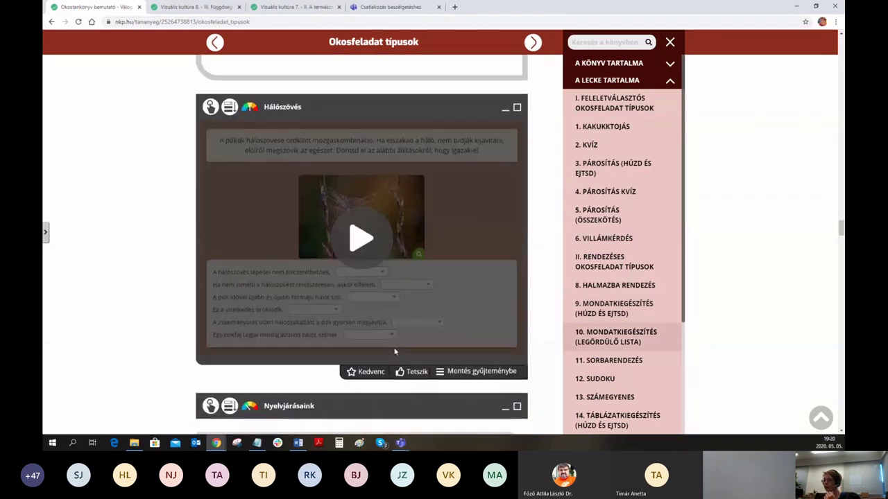
scroll(393, 346, down, 4)
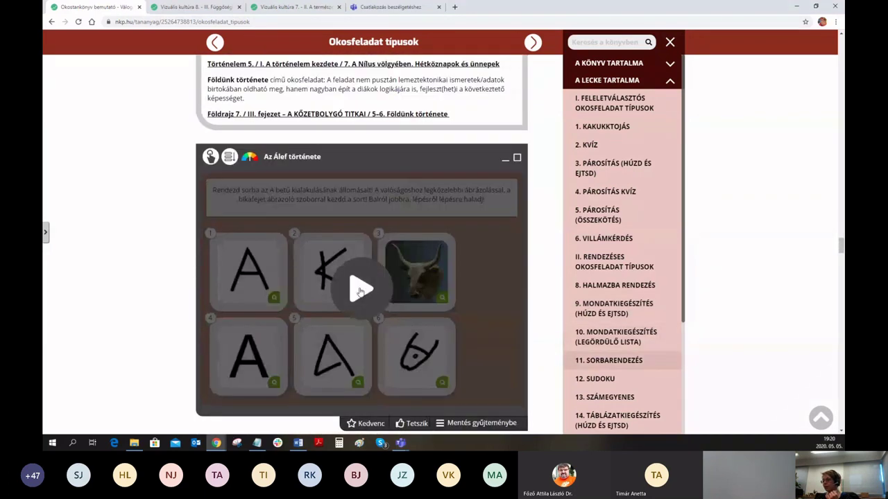
click(362, 290)
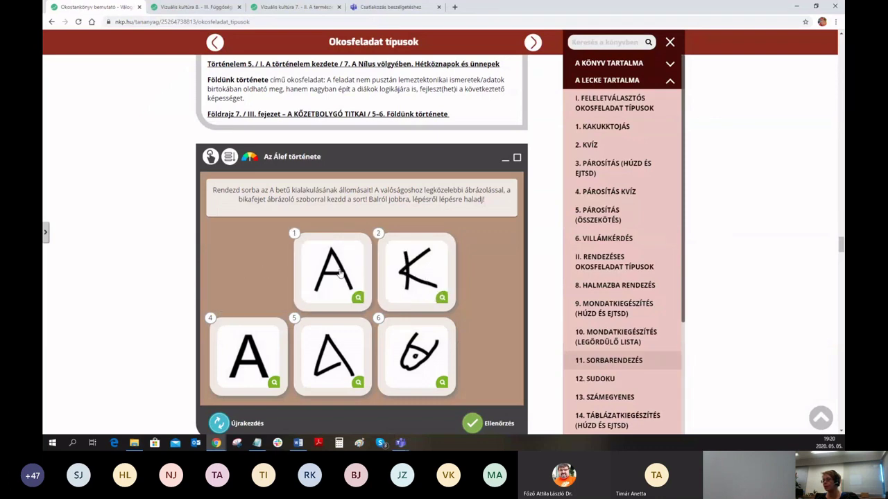
click(517, 161)
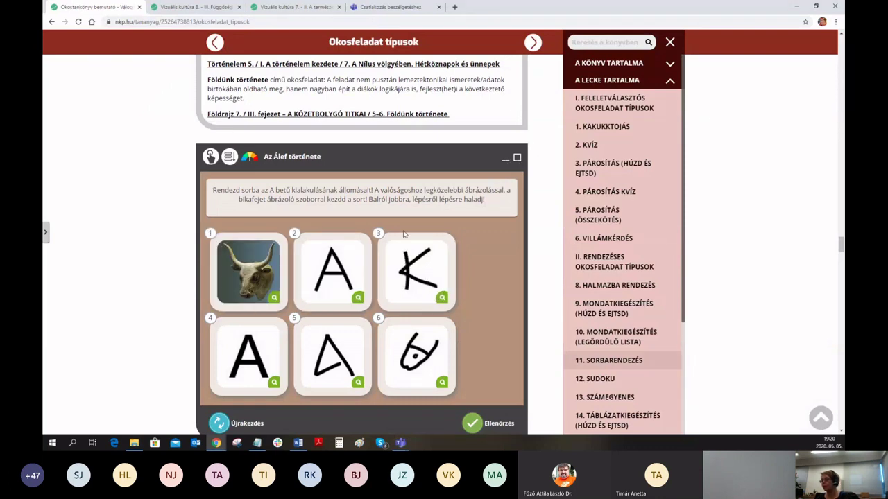
Step: Order the letter pictures from the ox-head sign to the bold modern A, check the solution and collapse the exercise
mouse_move(515, 166)
mouse_down()
mouse_move(193, 196)
mouse_move(184, 173)
mouse_move(196, 175)
mouse_up()
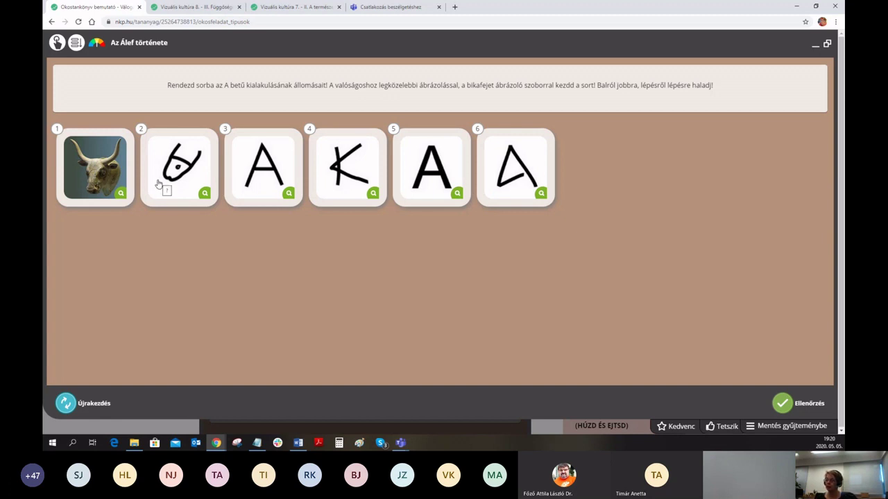
drag(354, 172, 267, 170)
drag(520, 167, 356, 164)
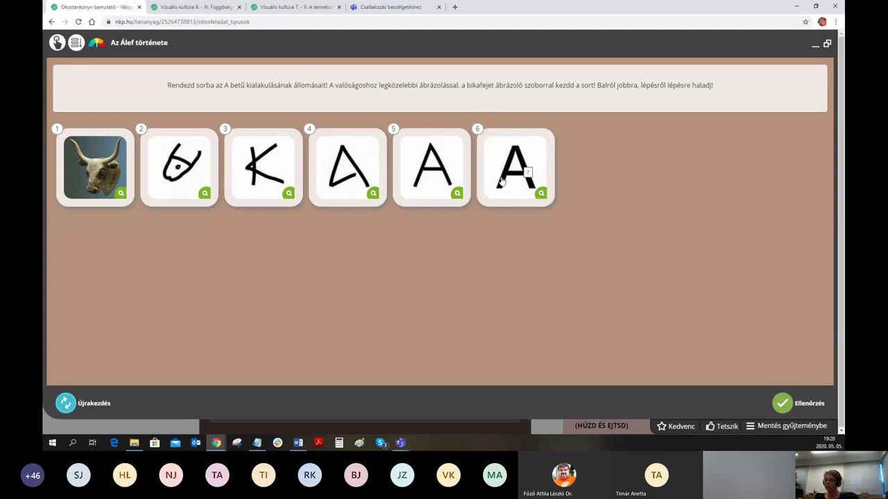
click(781, 404)
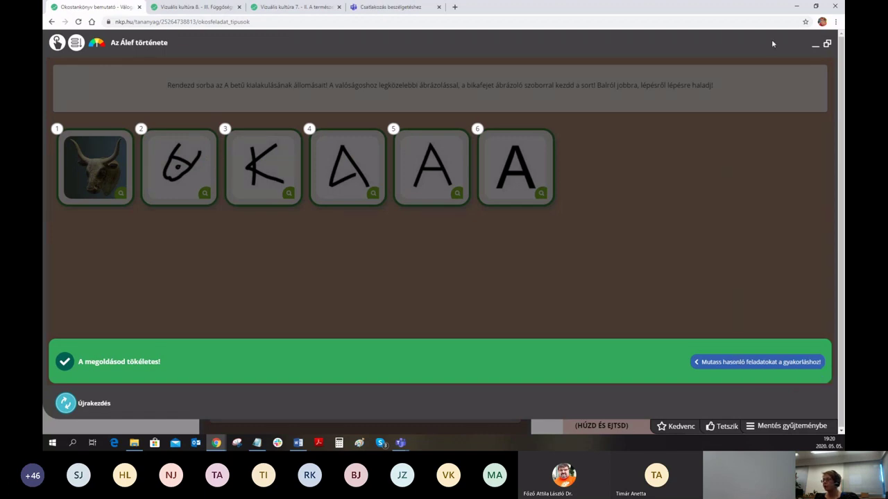
click(815, 48)
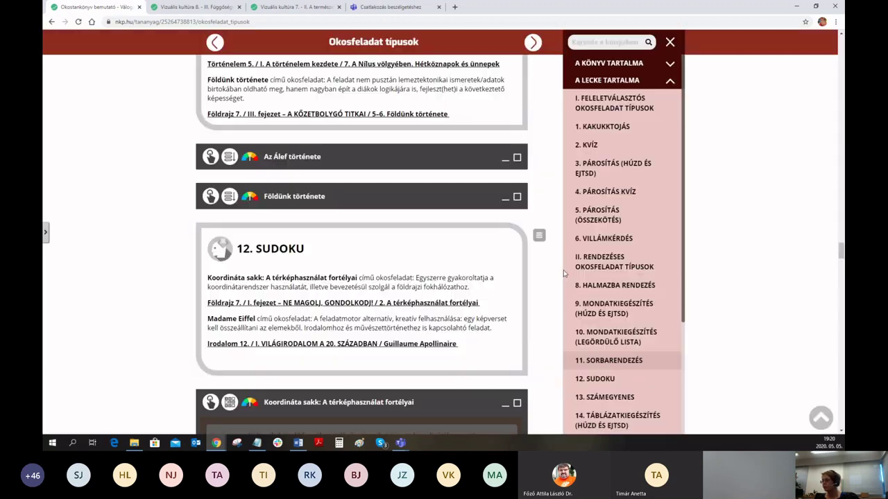
Step: Start the "Koordináta sakk: A térképhasználat fortélyai" sudoku exercise and review its instructions and chess pieces
scroll(563, 270, down, 4)
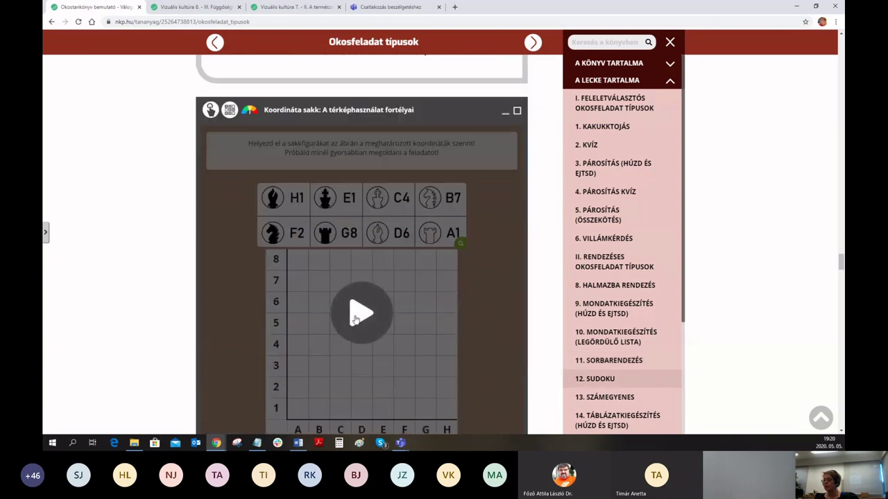
click(362, 314)
scroll(367, 309, down, 1)
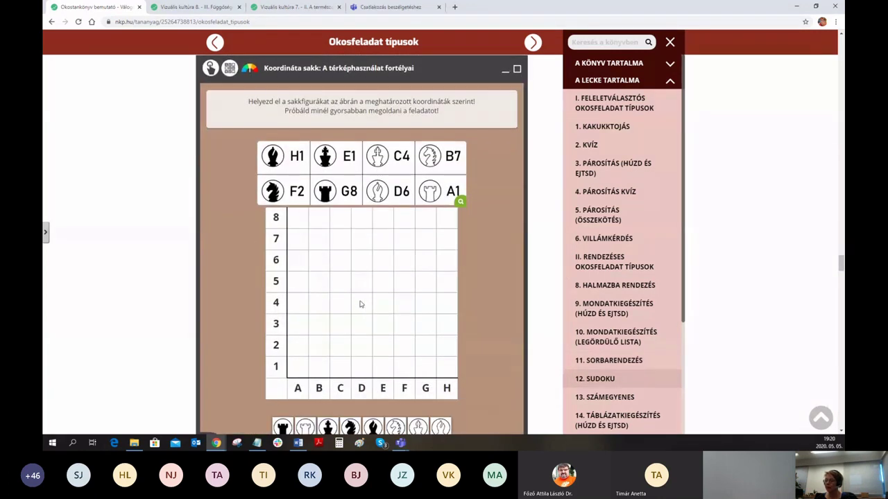
scroll(354, 255, up, 2)
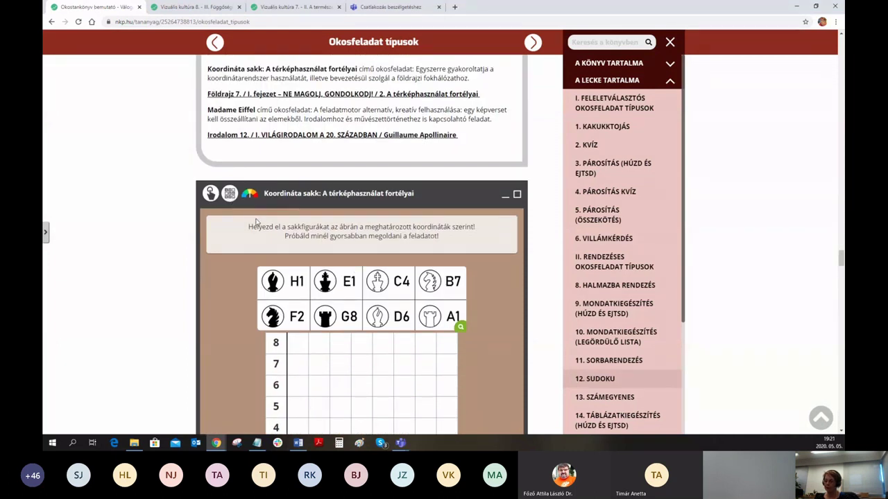
scroll(256, 222, down, 1)
scroll(337, 256, down, 2)
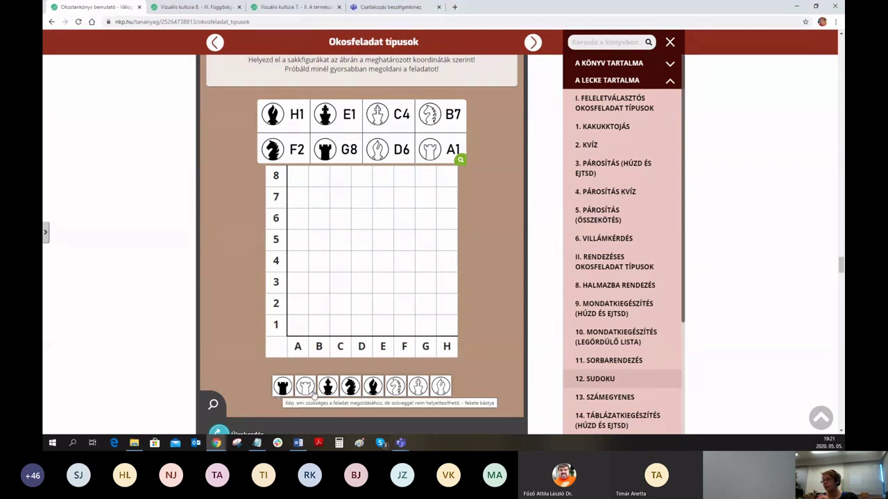
Step: Place the black bishop on H1 and try the black king on a wrong square in row 7
drag(374, 389, 449, 328)
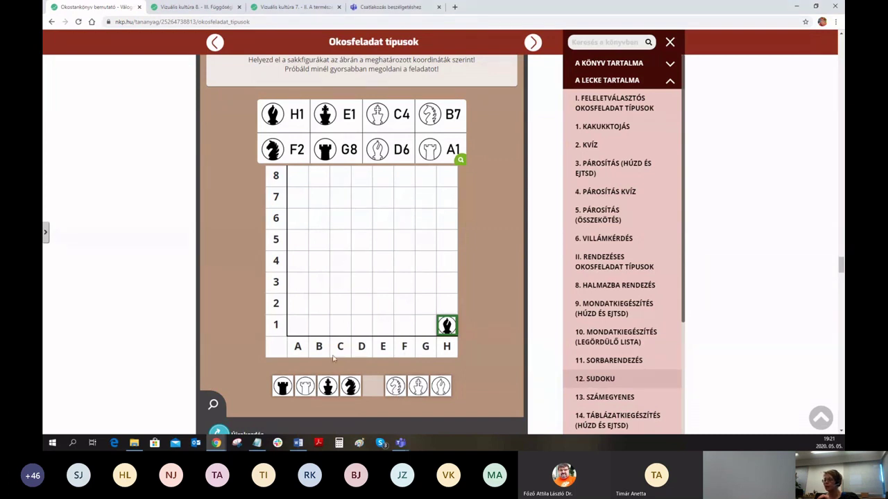
drag(326, 390, 373, 203)
Step: Start the "A felvilágosodás, a forradalmak és a polgárosodás eseményei" number line exercise
scroll(509, 406, down, 1)
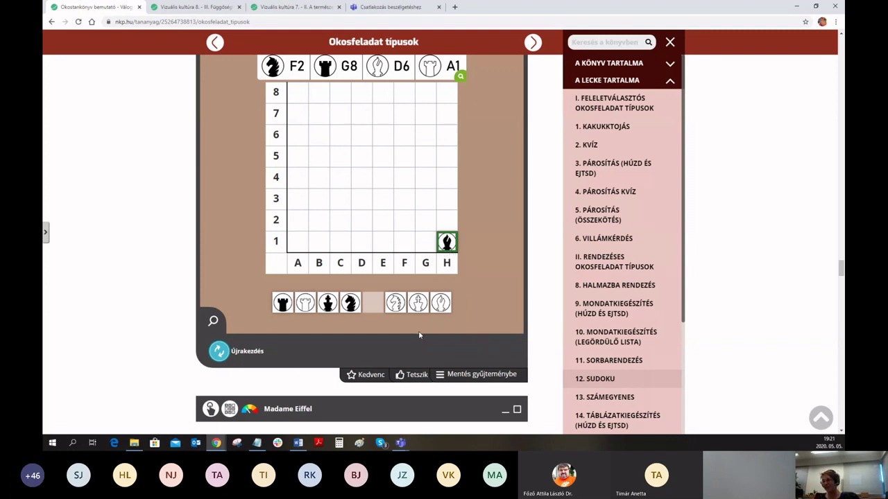
scroll(379, 268, down, 2)
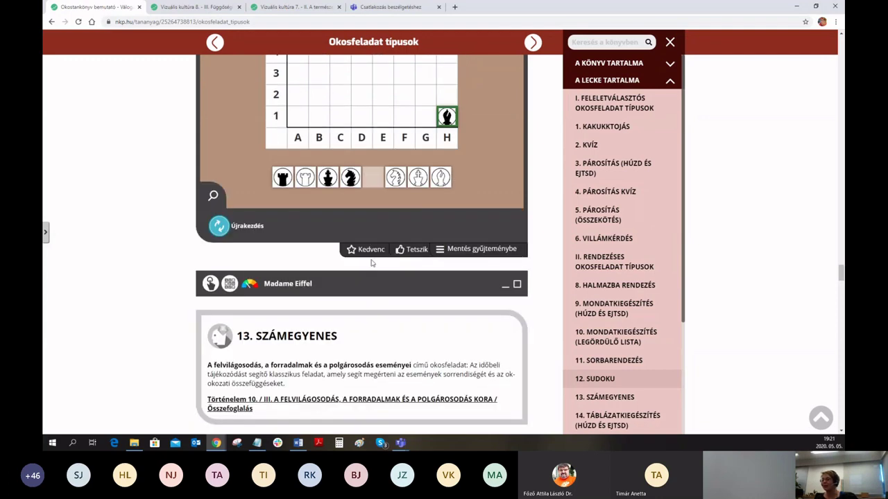
scroll(368, 257, down, 2)
scroll(363, 251, down, 2)
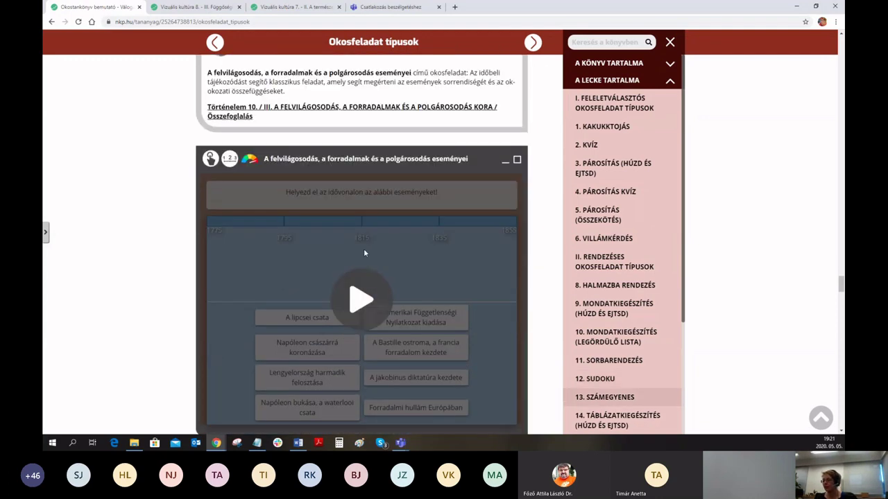
click(388, 315)
Step: Place the American Declaration of Independence card at 1812 and Napoleon's coronation card at 1832 on the timeline
drag(395, 313, 386, 257)
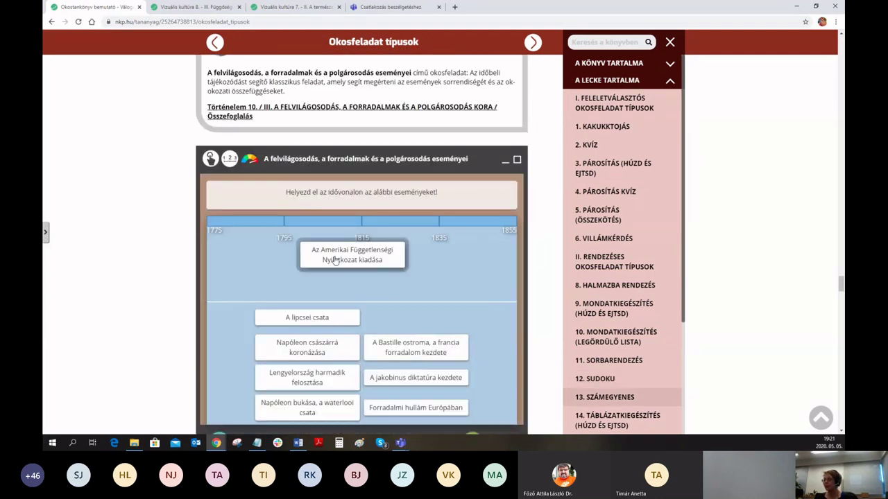
scroll(417, 304, down, 1)
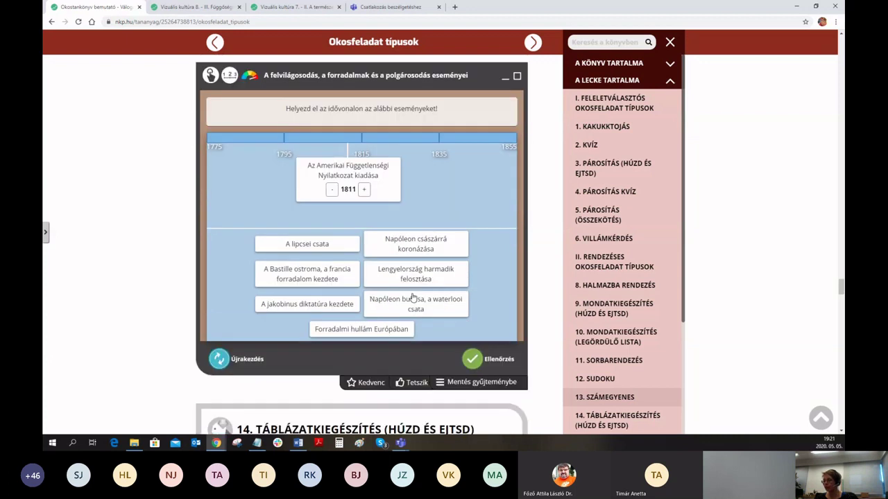
click(365, 191)
drag(392, 255, 418, 193)
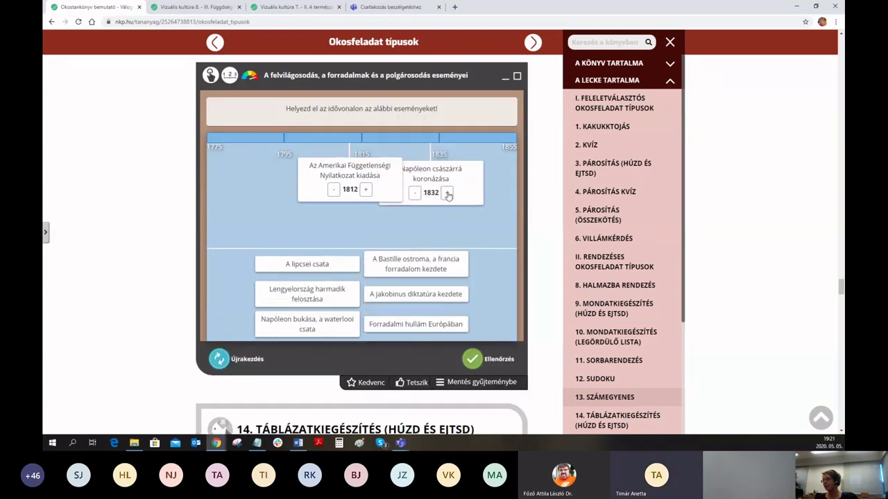
click(415, 194)
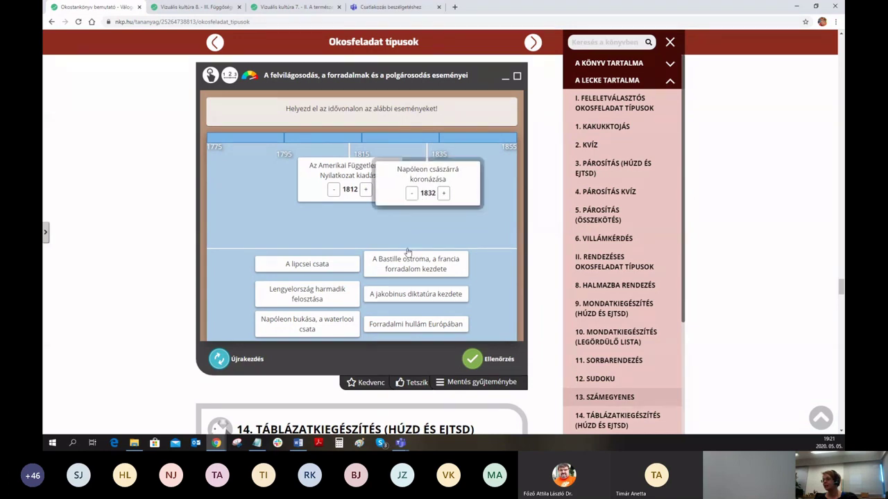
Step: Start the "Rókafajok" table exercise, put a distribution map under vörös róka and try another map under sarki róka
scroll(452, 287, down, 3)
scroll(449, 287, down, 3)
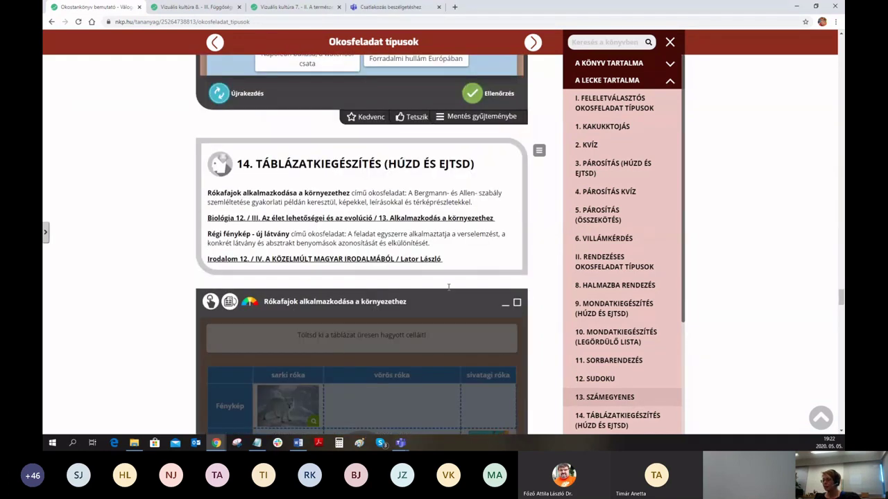
scroll(389, 287, down, 2)
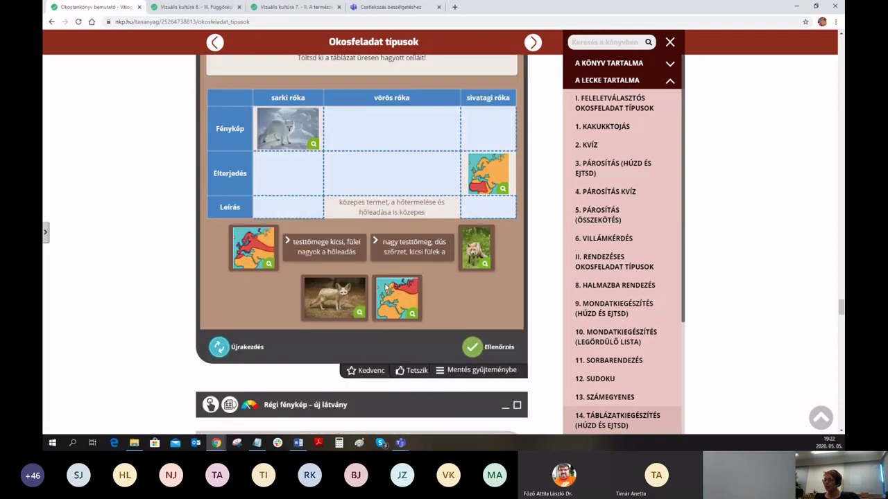
drag(254, 256, 413, 186)
drag(404, 284, 301, 173)
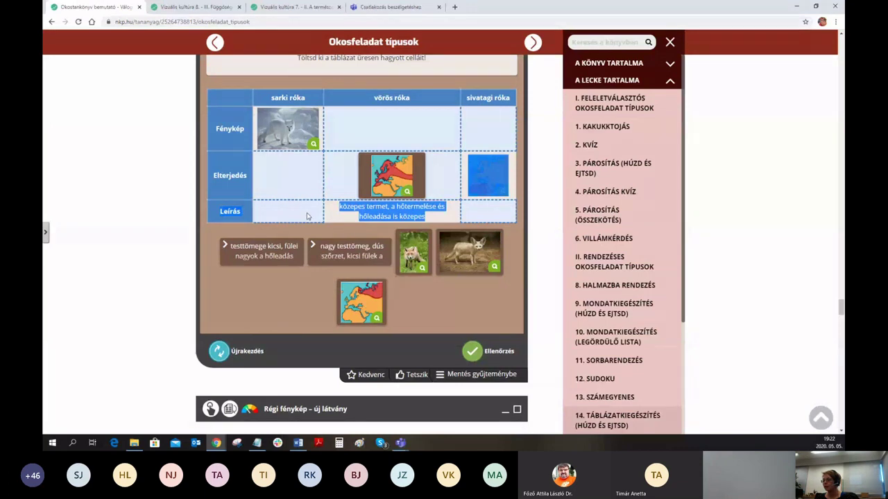
click(548, 299)
Step: Start the "Hegyvidékeken" exercise and place the "sziklahavasok" and "trópusi hegyi erdő" labels on the Andok side of the figure
scroll(548, 299, down, 7)
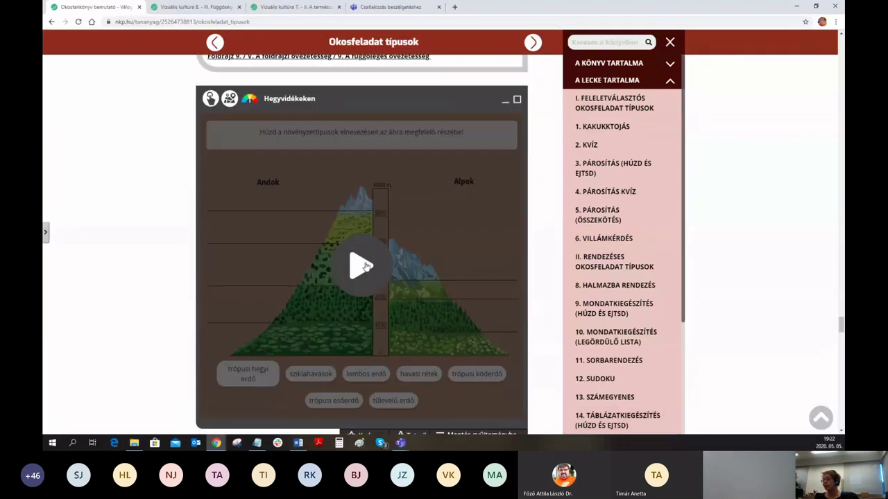
click(360, 272)
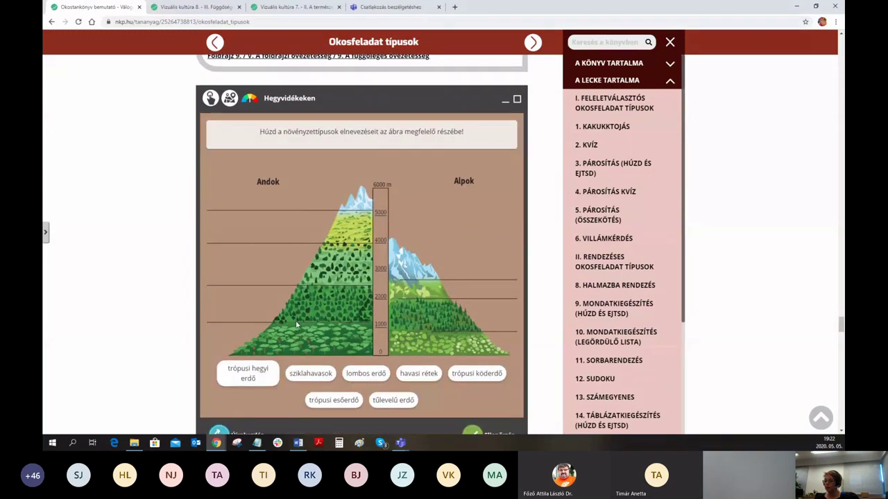
scroll(326, 312, down, 1)
drag(306, 333, 275, 221)
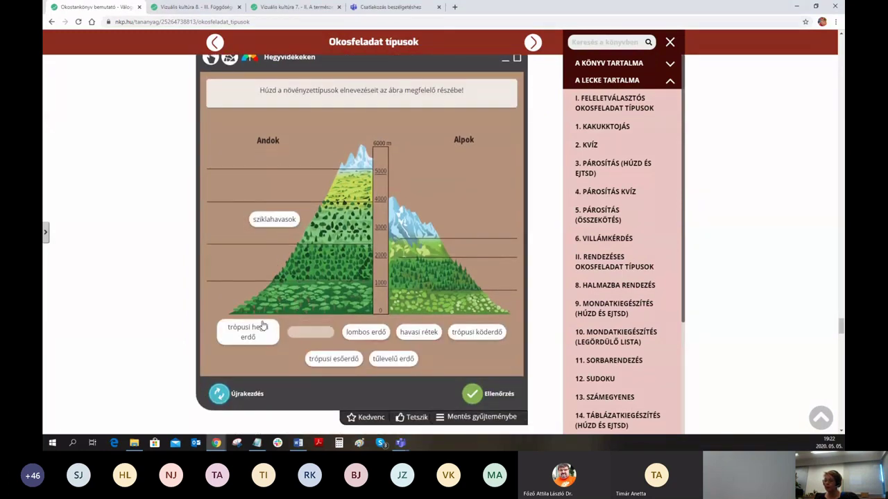
drag(258, 332, 309, 265)
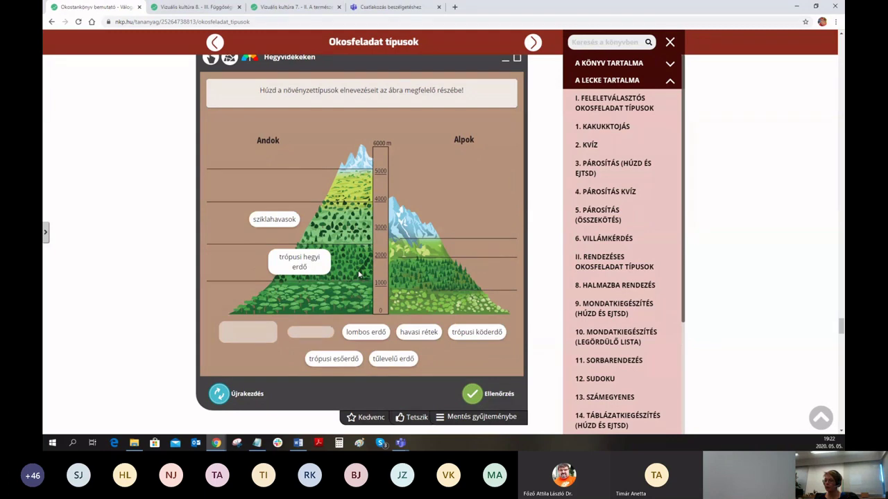
scroll(359, 274, up, 1)
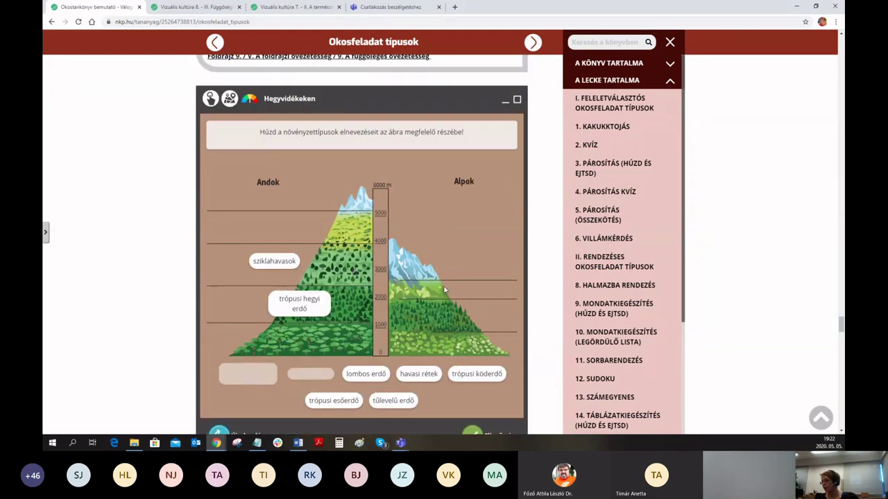
Step: Start the "Kontinensek és óceánok tudora" world map exercise
scroll(445, 289, down, 7)
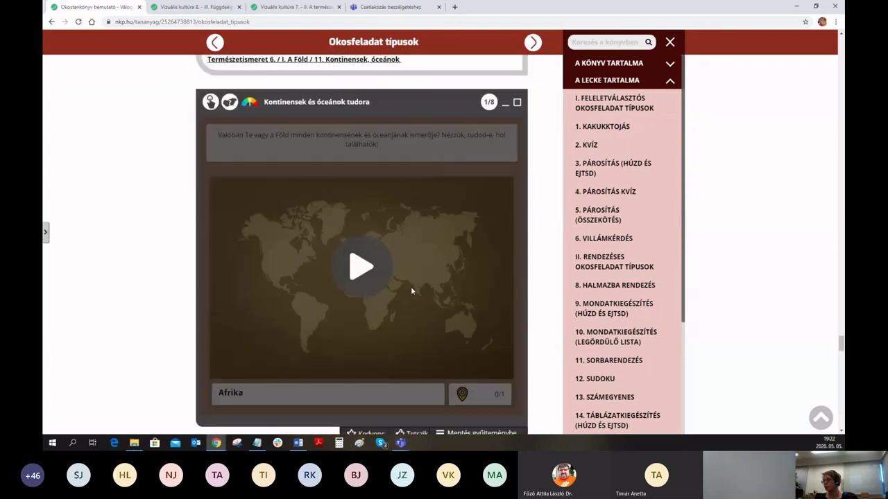
scroll(411, 287, down, 2)
click(400, 252)
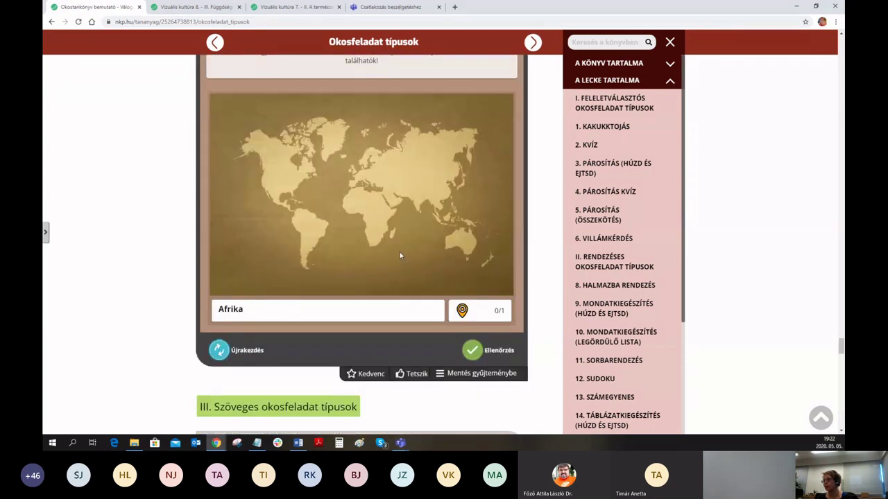
Step: Start the "Mi okozhat közúti balesetet?" crossword and display the clues for rows A and L
scroll(400, 255, down, 1)
scroll(400, 256, down, 8)
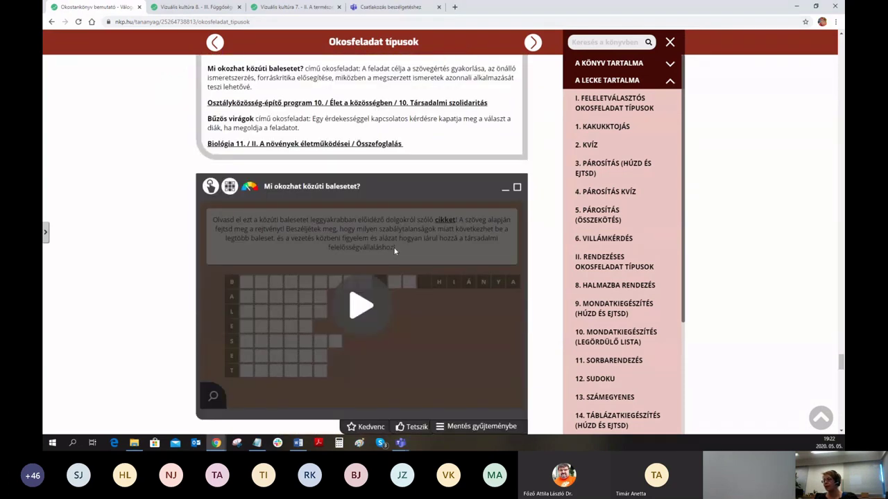
click(359, 141)
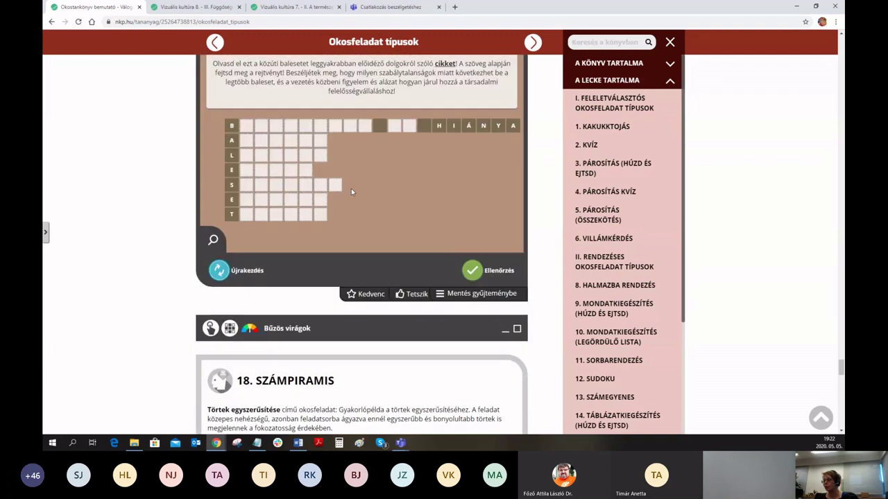
click(321, 178)
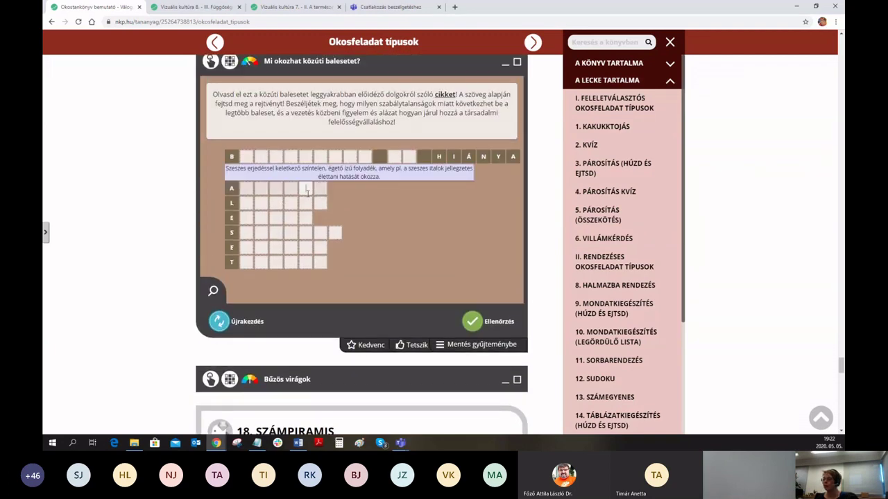
click(266, 203)
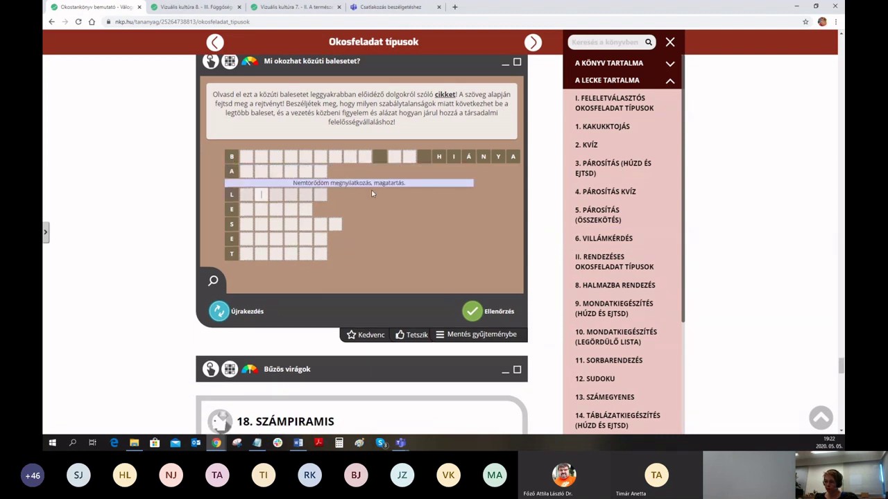
Step: Display the clues for the first row E and row S of the traffic accident crossword
click(308, 209)
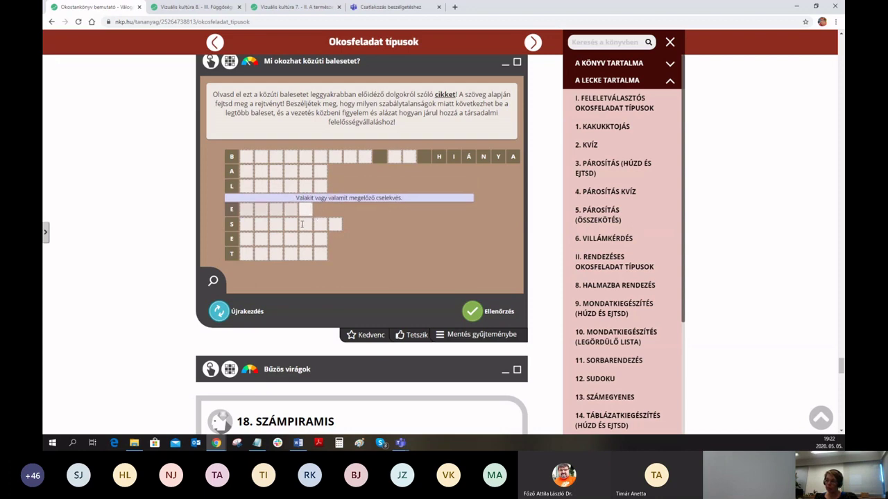
click(302, 224)
Step: Start the "Törtek egyszerűsítése" exercise, enter 44456 as the first answer, then check it and show the correct solutions
scroll(347, 257, down, 5)
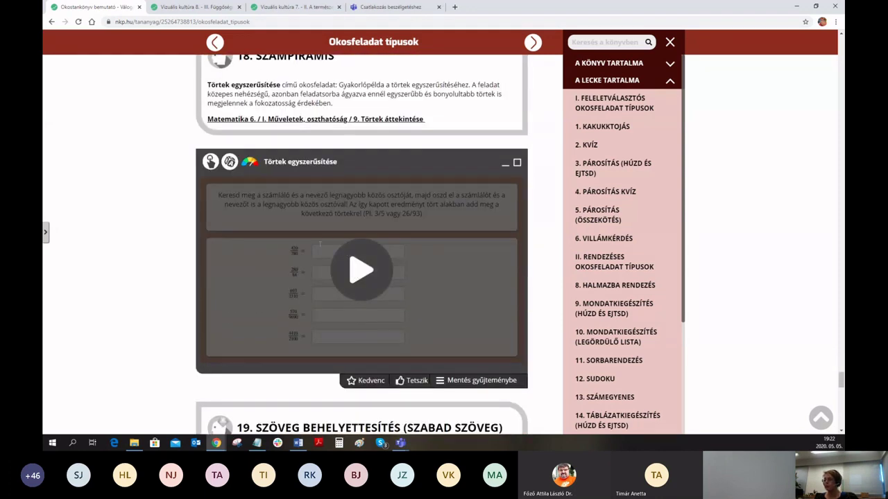
click(320, 250)
text(44456)
click(470, 386)
click(448, 342)
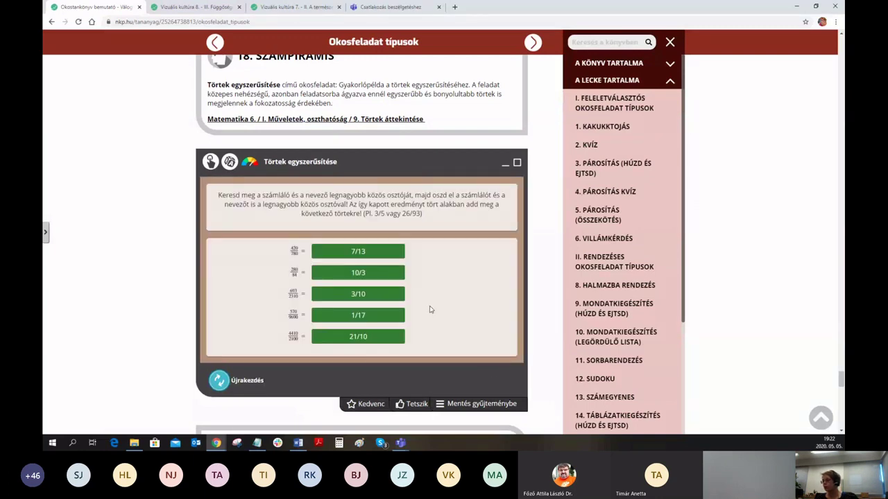
Step: Start the "Festetics György hagyatéka" exercise, answer the settlement question with "Keszthely", then check it and show the solutions
scroll(430, 309, down, 8)
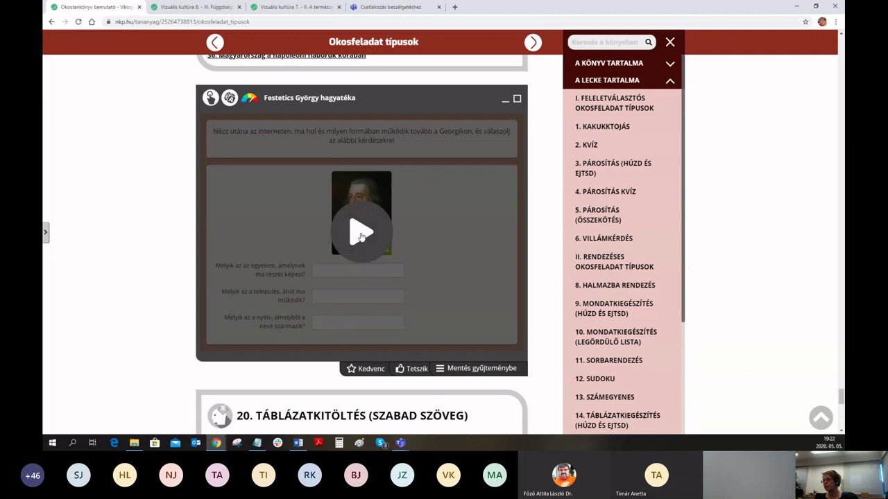
click(361, 236)
click(357, 295)
text(Keszthely)
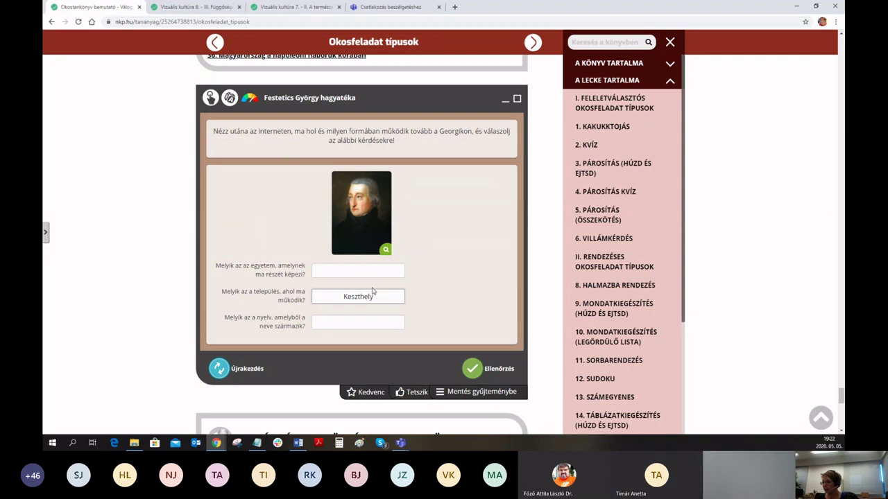
click(474, 369)
click(447, 328)
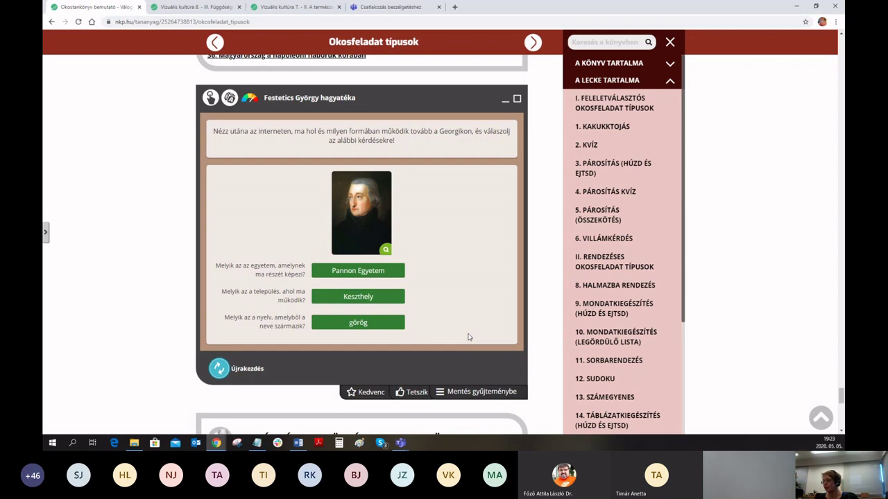
Step: Start the "Képletváltozatok" table exercise with the missing sequence members
scroll(468, 337, down, 10)
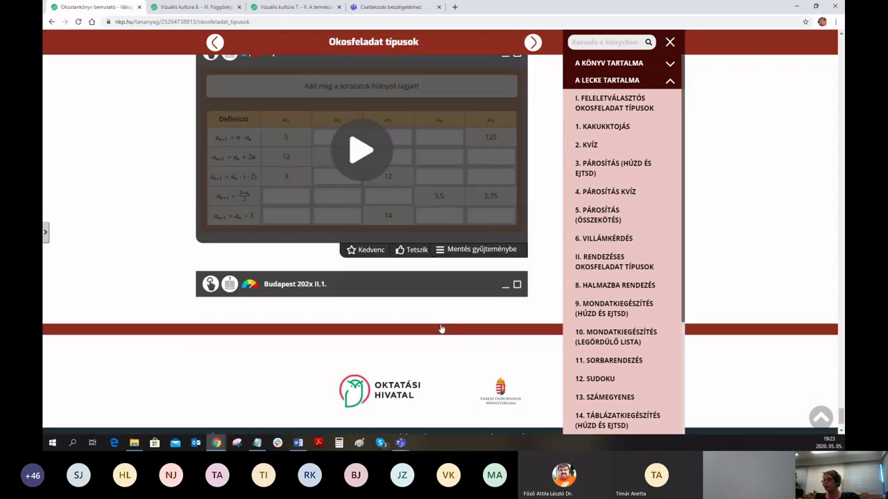
click(360, 149)
scroll(305, 215, up, 1)
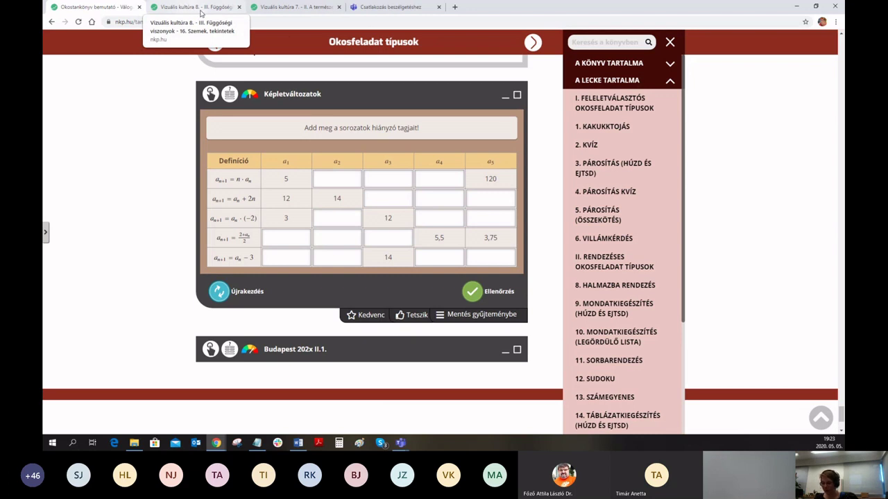
Step: Switch to the incognito browser window with the task type selection and open the editor for a new "Sorba rendezés" task
click(216, 443)
click(185, 412)
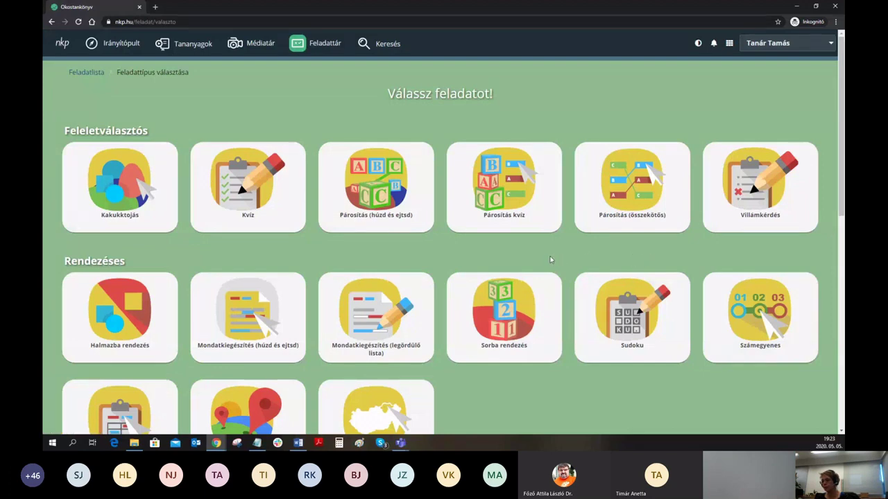
scroll(550, 259, down, 1)
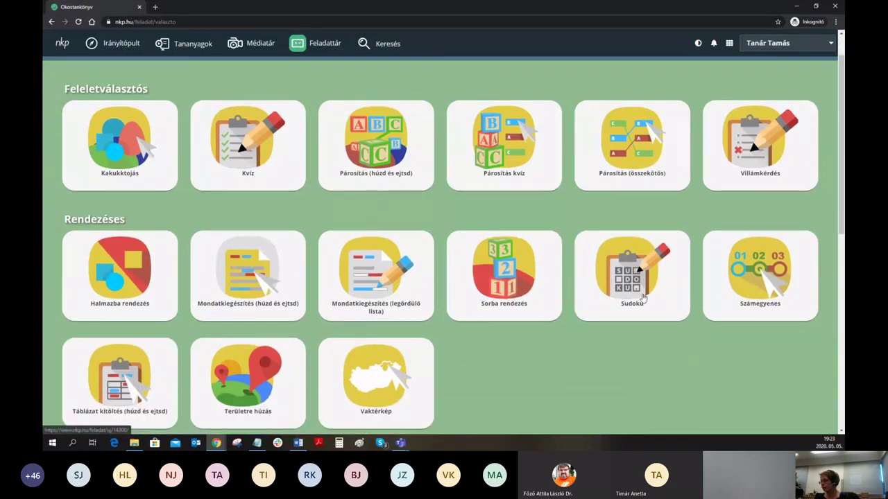
scroll(400, 336, down, 1)
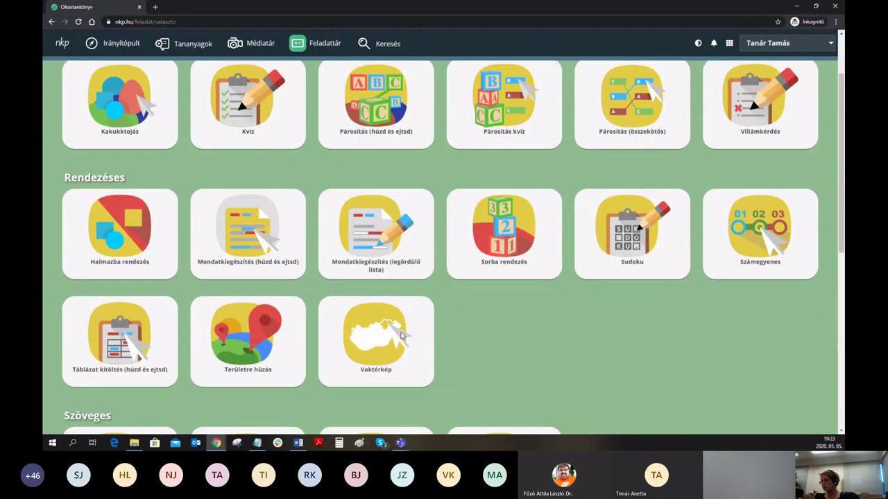
click(503, 240)
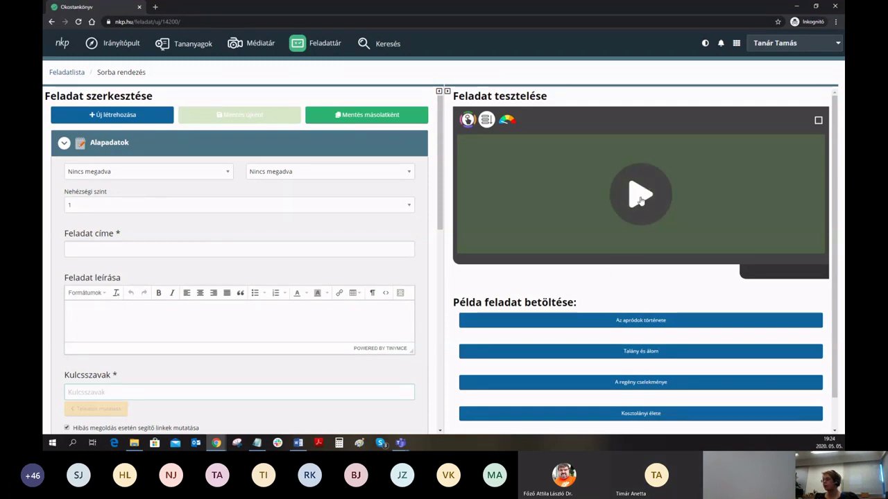
Step: Start the empty task preview and load the example task "Az apródok története" into the editor
click(641, 199)
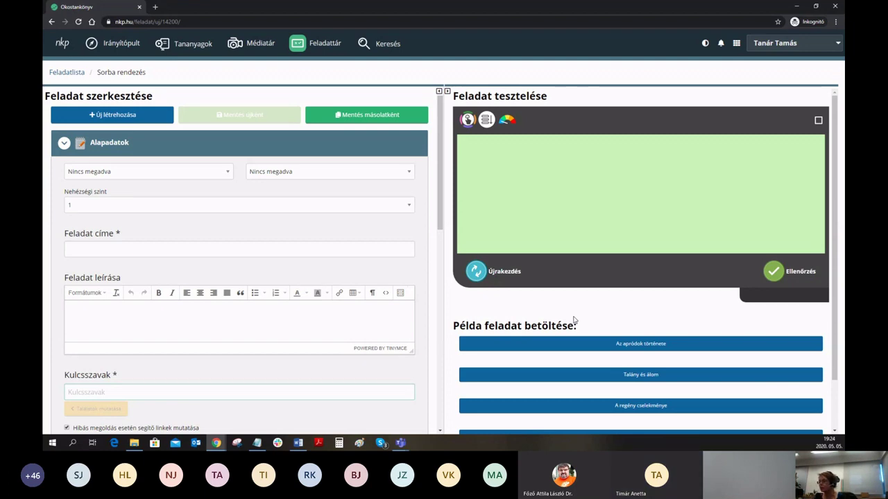
scroll(681, 317, down, 1)
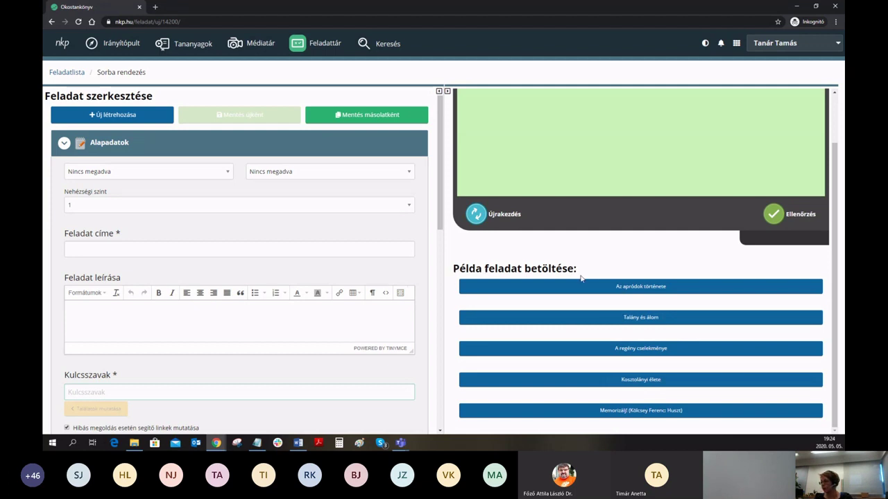
click(632, 289)
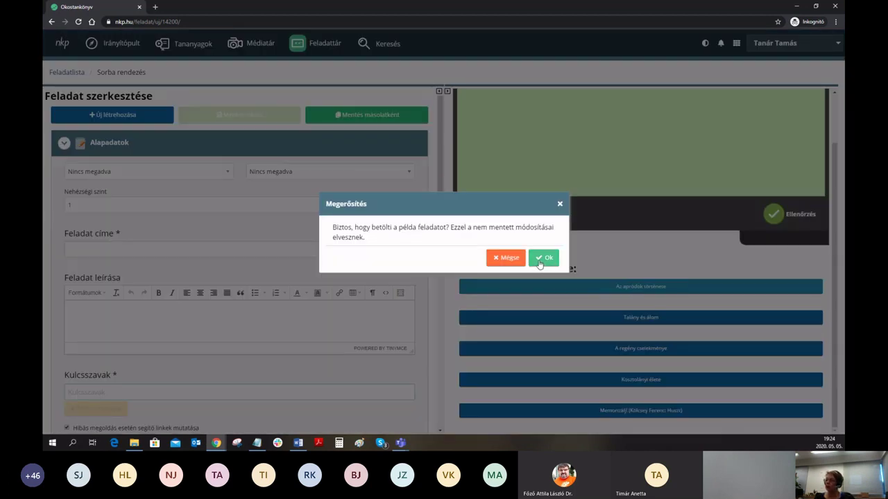
click(541, 262)
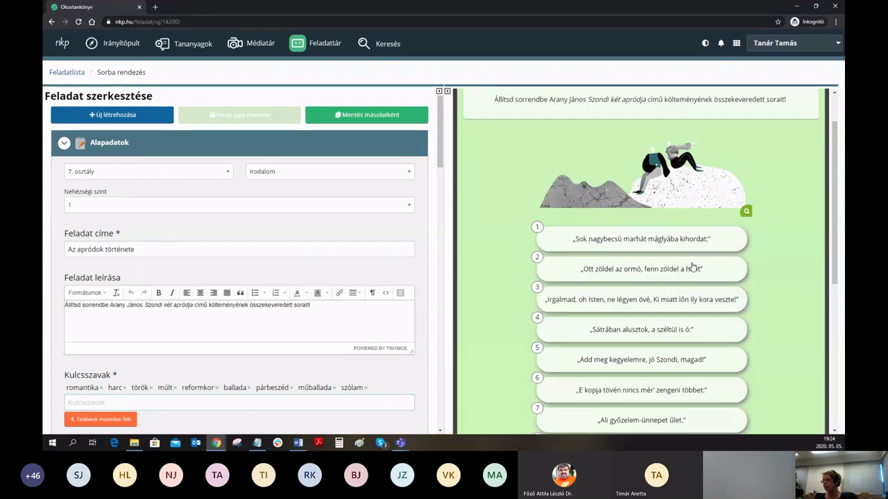
Step: Examine the example's preview and its editor form, including the title, display settings and list of elements
scroll(692, 267, down, 1)
scroll(693, 266, down, 2)
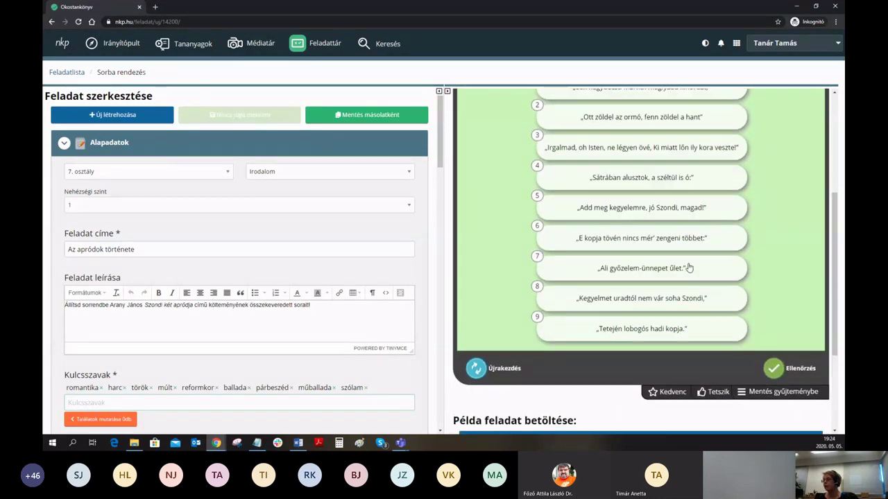
scroll(676, 268, up, 3)
scroll(674, 268, up, 2)
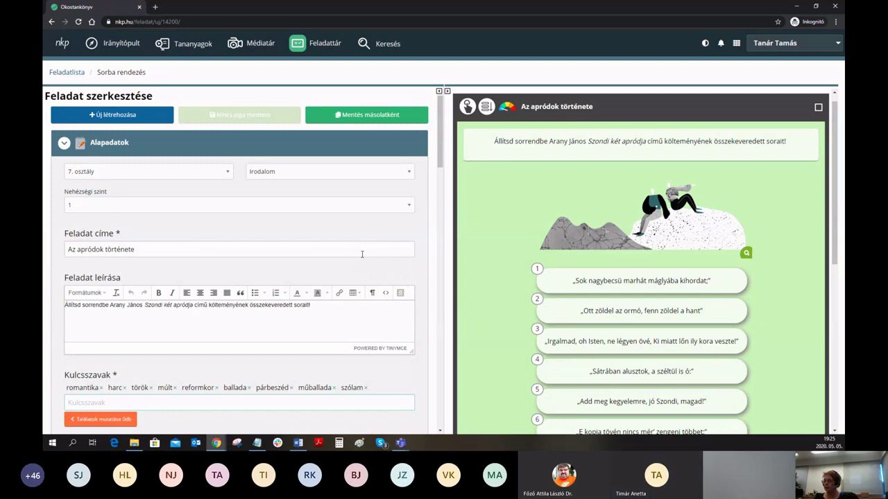
drag(141, 252, 61, 253)
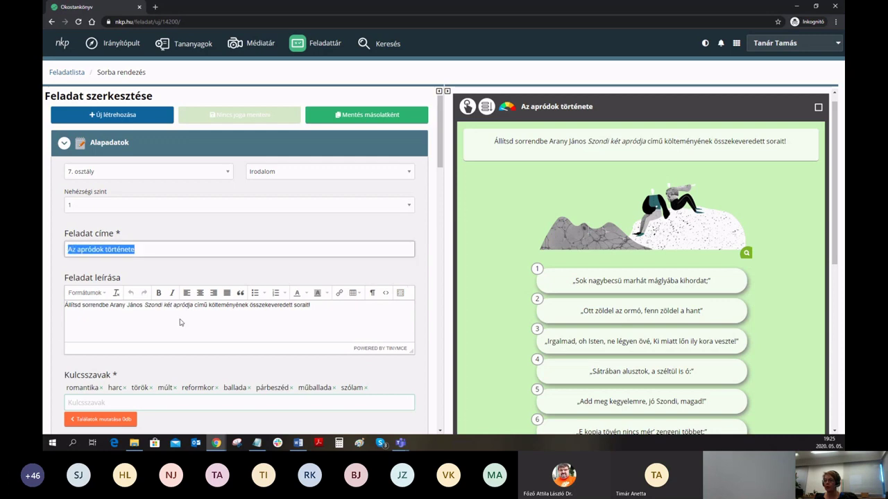
scroll(180, 322, down, 15)
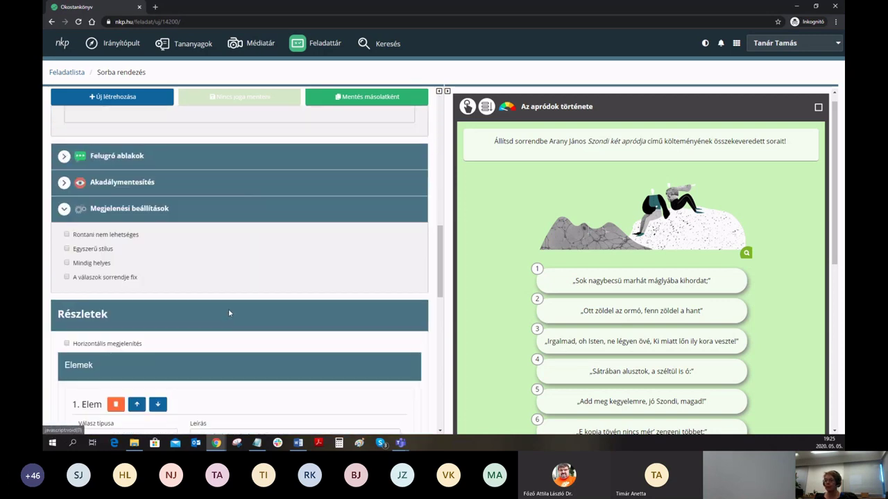
scroll(229, 313, down, 2)
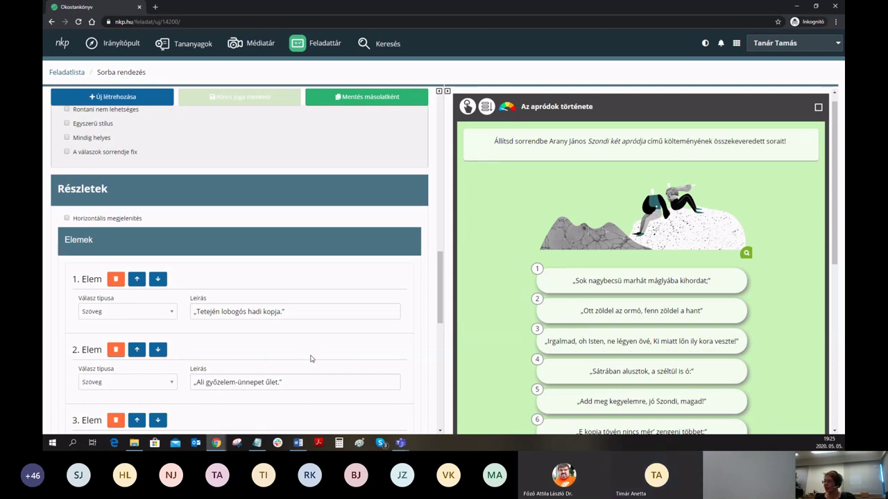
scroll(305, 343, down, 3)
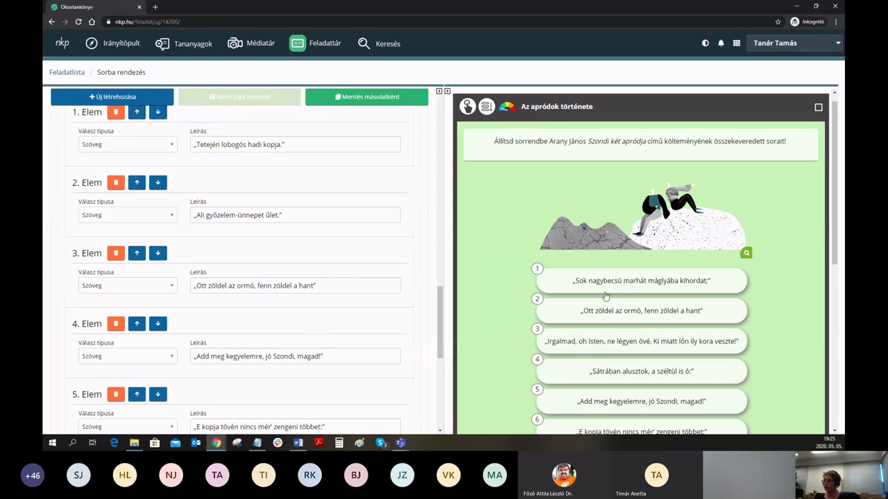
Step: Clear the loaded example from the editor form by starting a new blank task
scroll(606, 296, up, 1)
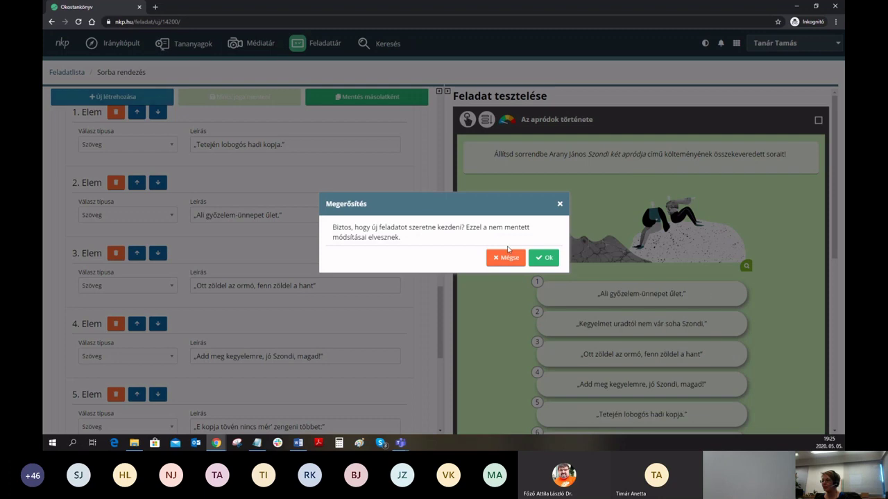
click(544, 258)
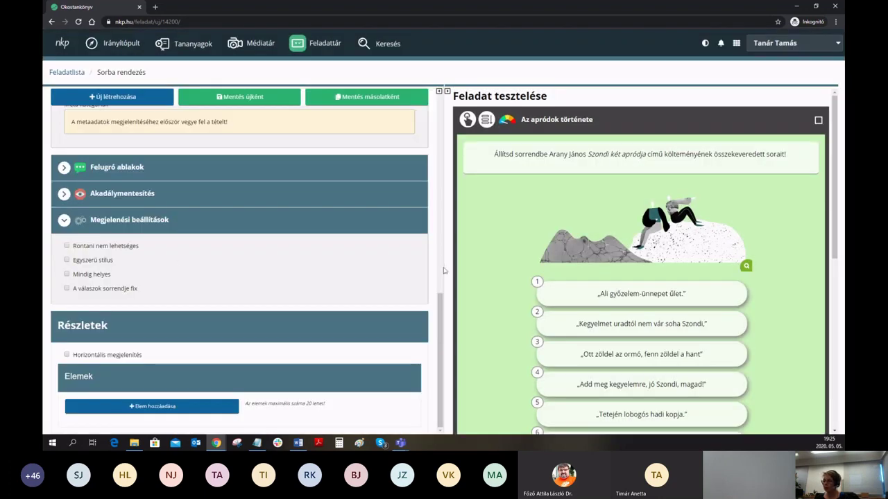
scroll(301, 239, up, 10)
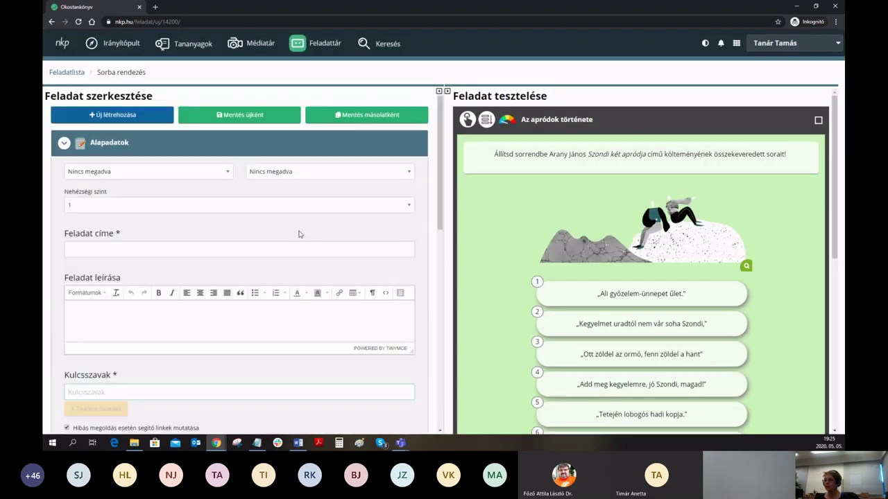
click(151, 120)
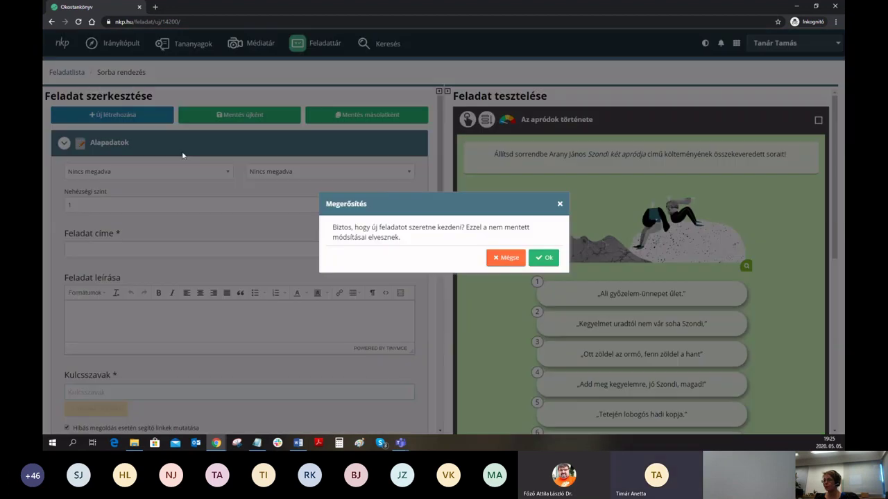
click(506, 259)
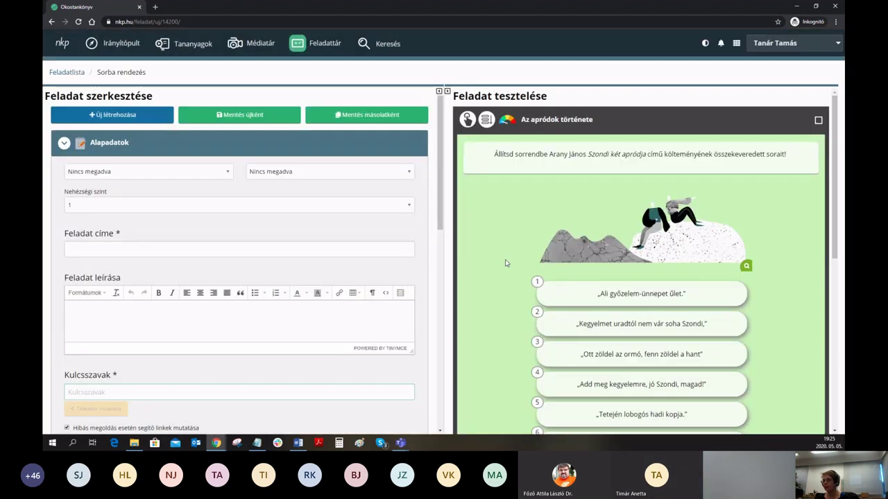
click(151, 117)
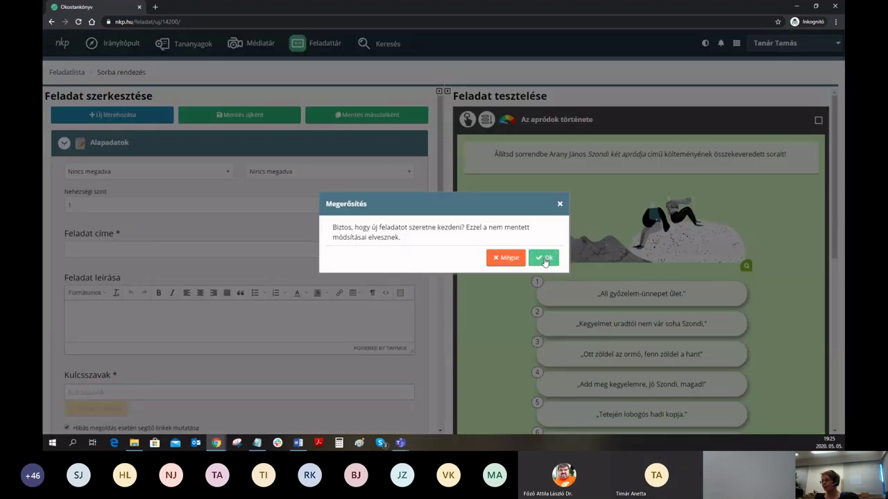
click(546, 260)
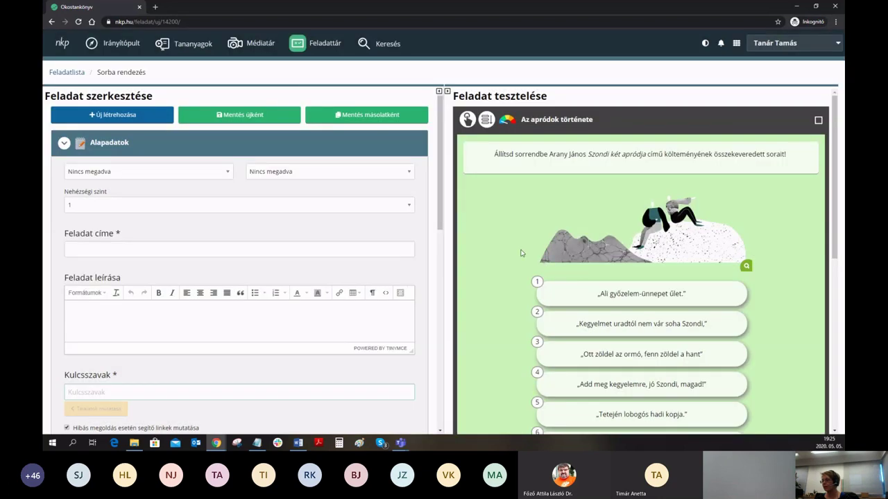
Step: Return to the task type selection and reopen a fresh "Sorba rendezés" editor
click(60, 78)
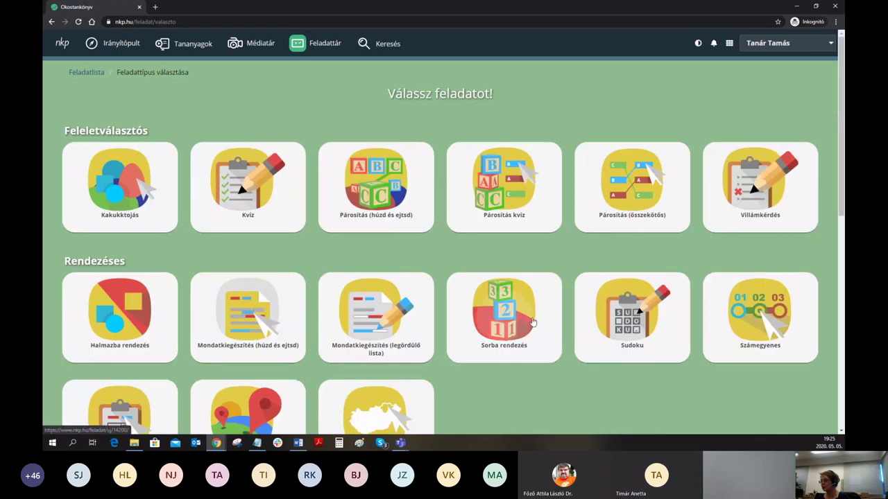
click(524, 317)
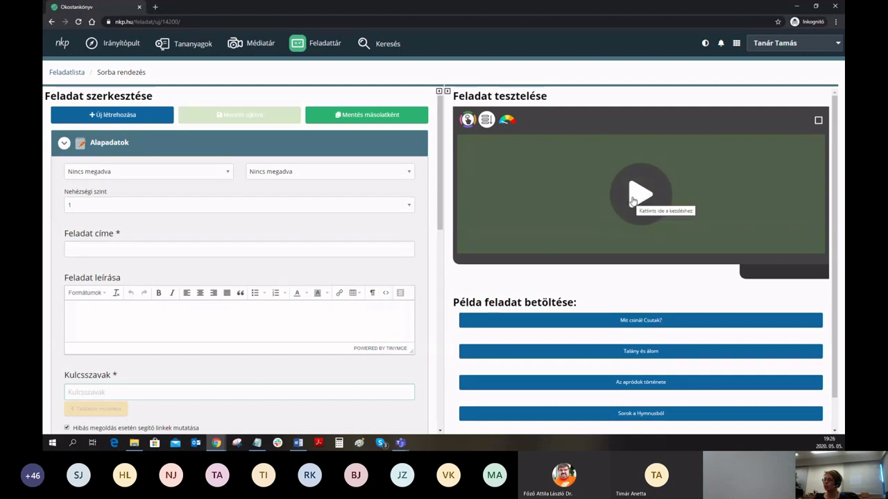
Step: Switch to the LEPESEK notes in Notepad, review the prepared task data and place the window clear of the editing form
click(257, 444)
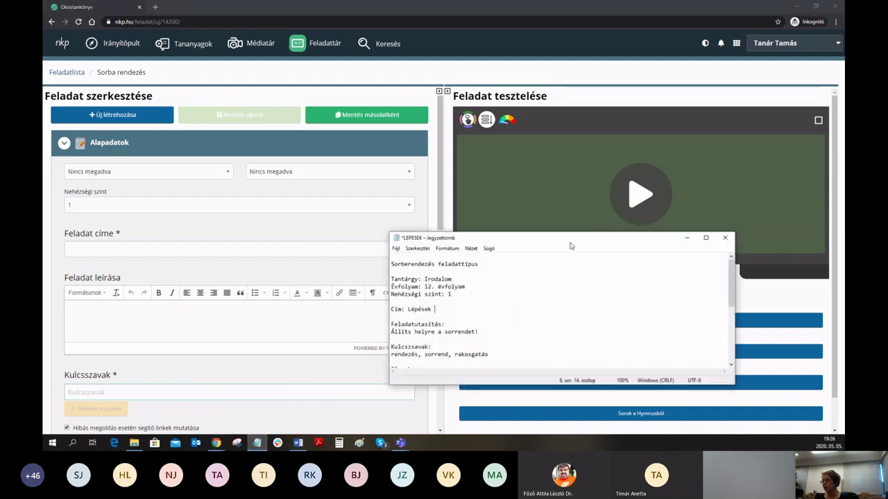
drag(570, 246, 530, 191)
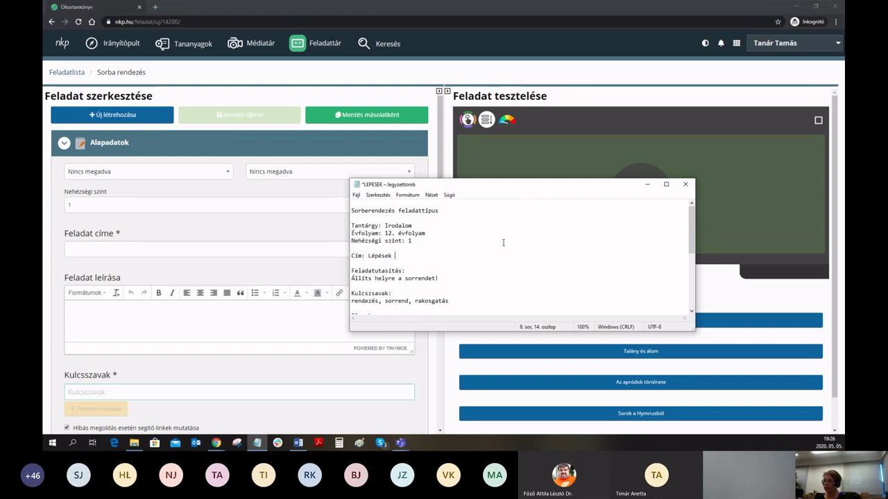
scroll(500, 250, down, 5)
scroll(500, 250, up, 5)
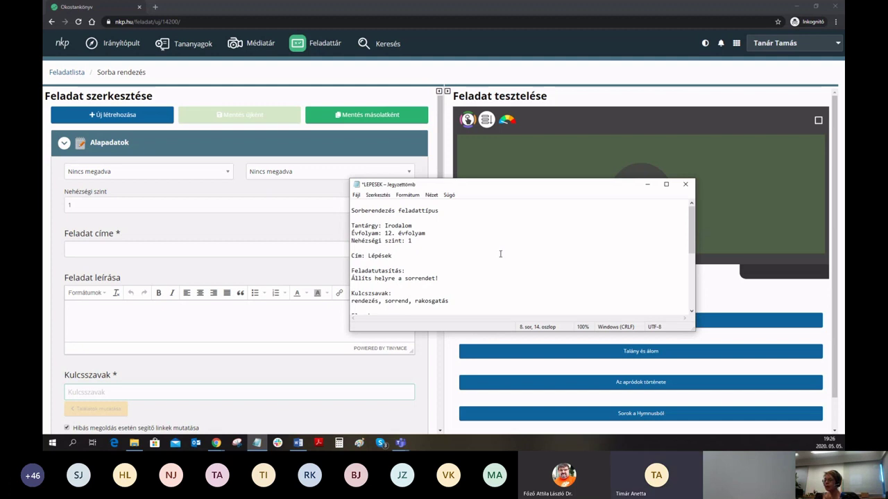
drag(472, 185, 572, 141)
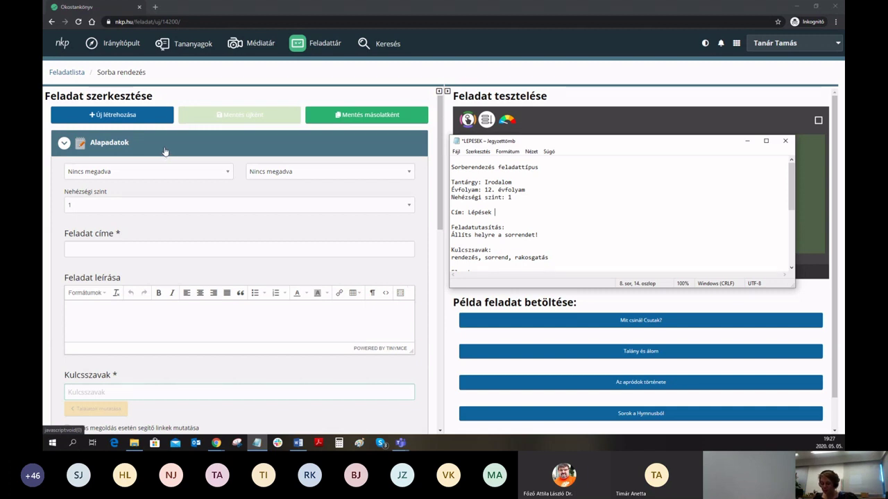
Step: Set the task's grade to 12. osztály and its subject to Irodalom in the basic data
click(229, 175)
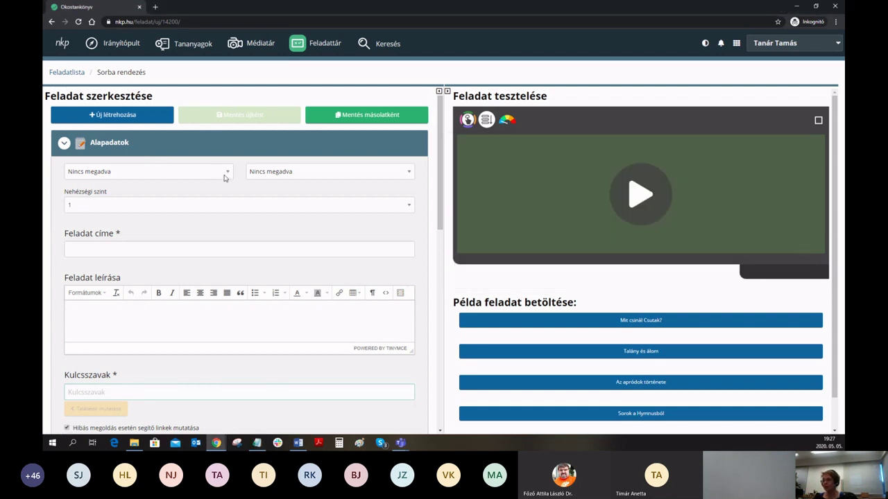
click(226, 174)
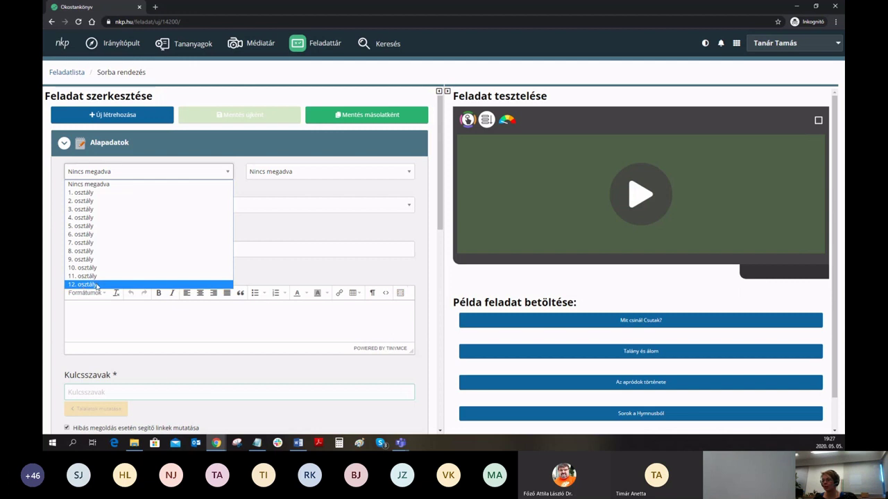
click(337, 176)
click(333, 180)
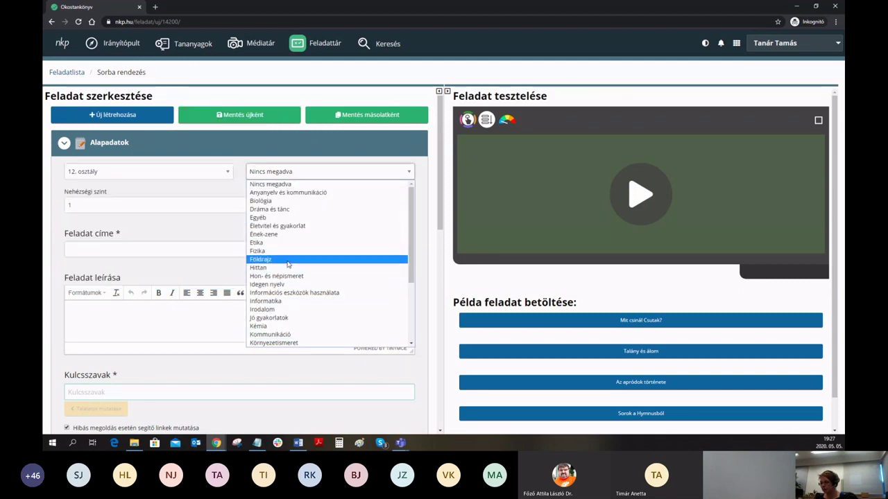
click(277, 313)
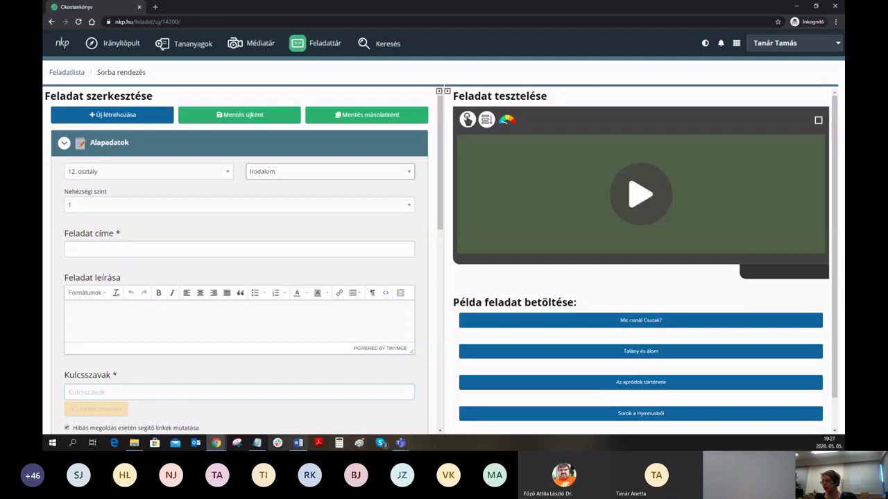
Step: Copy the title "Lépések" from the LEPESEK notes in Notepad into the task title field of the web form
click(257, 444)
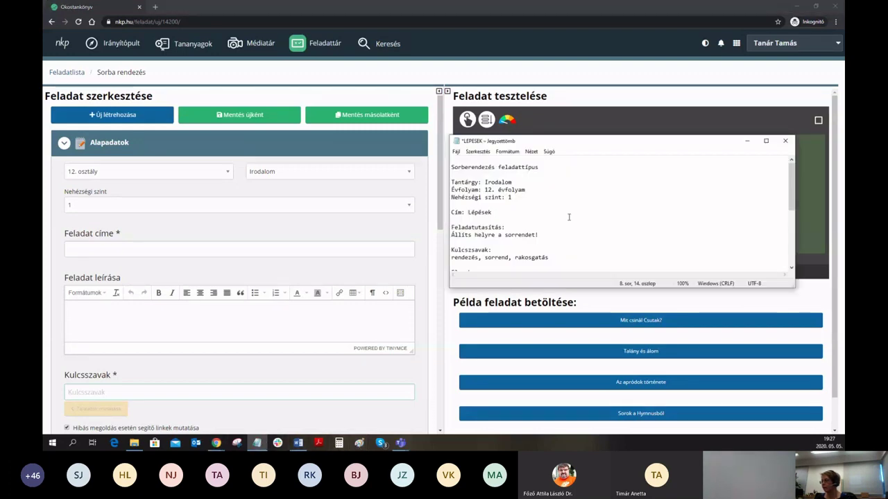
drag(495, 212, 468, 213)
key(ctrl+c)
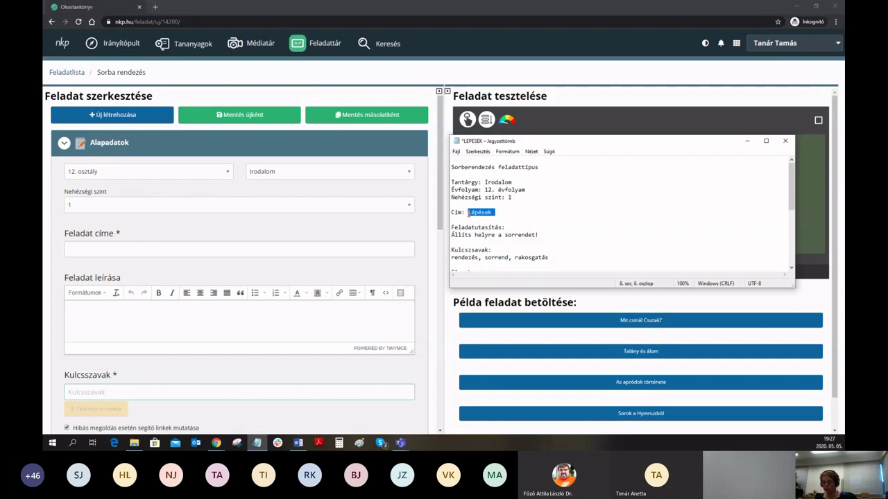
click(121, 249)
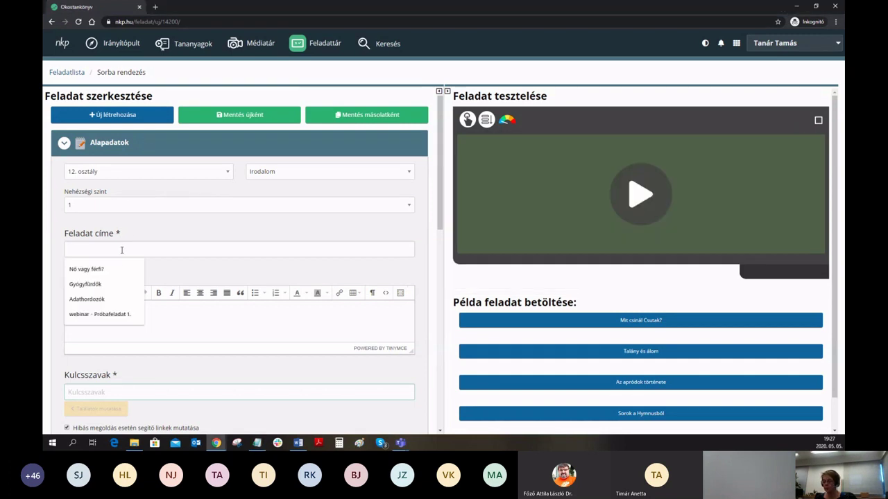
key(ctrl+v)
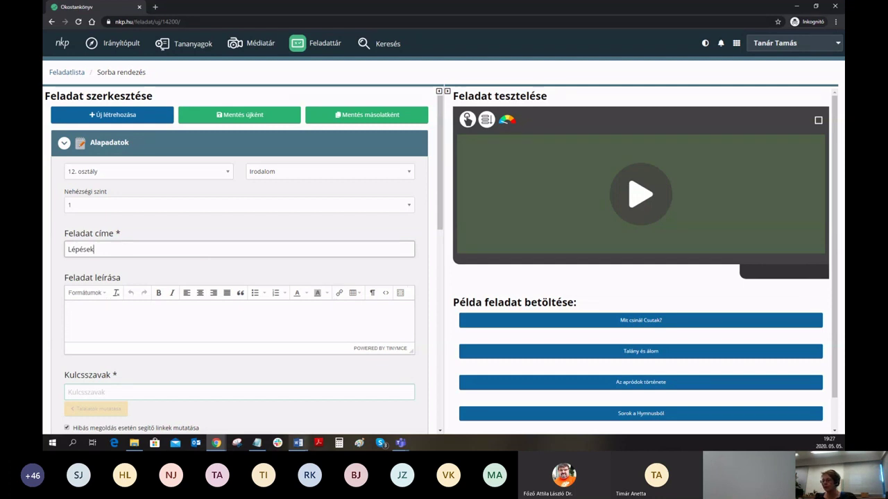
Step: Copy the instruction "Állíts helyre a sorrendet!" from the Notepad notes into the task description and start the task preview
click(261, 443)
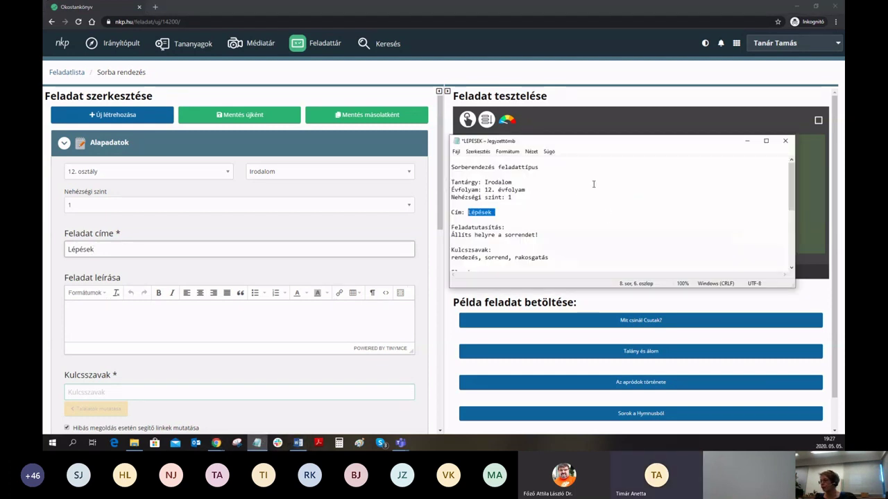
drag(539, 235, 448, 235)
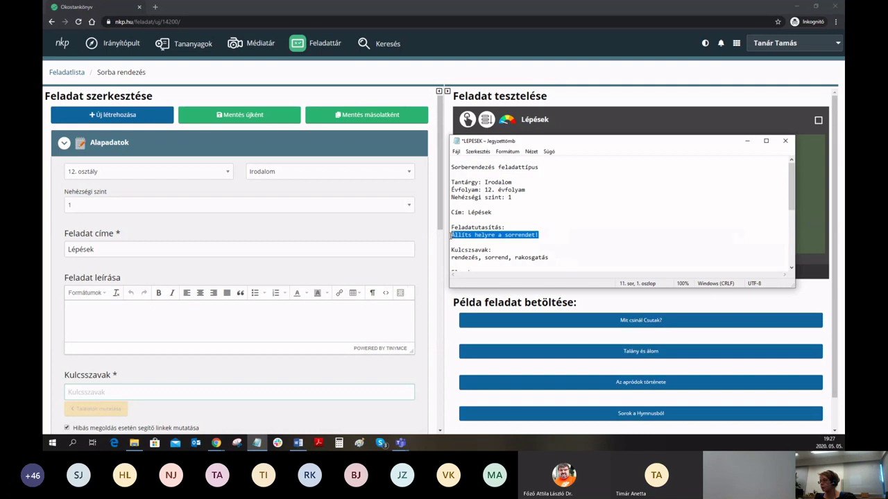
click(150, 306)
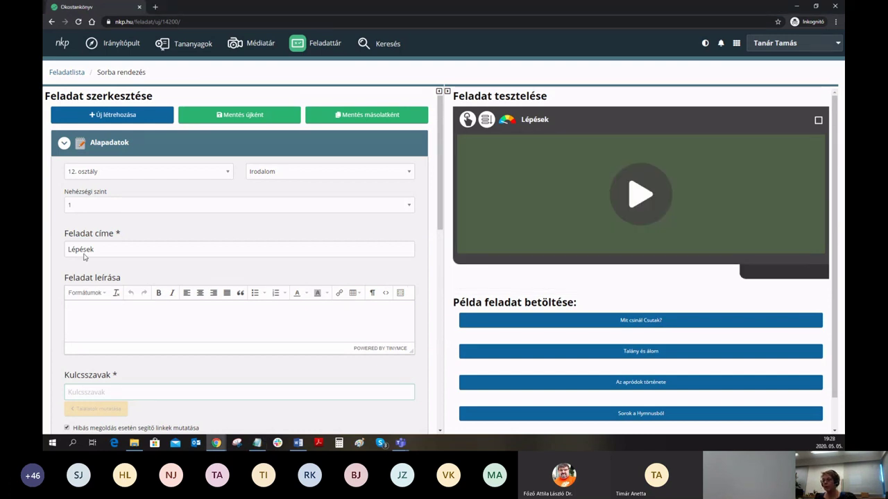
text(Állíts helyre a sorrendet!)
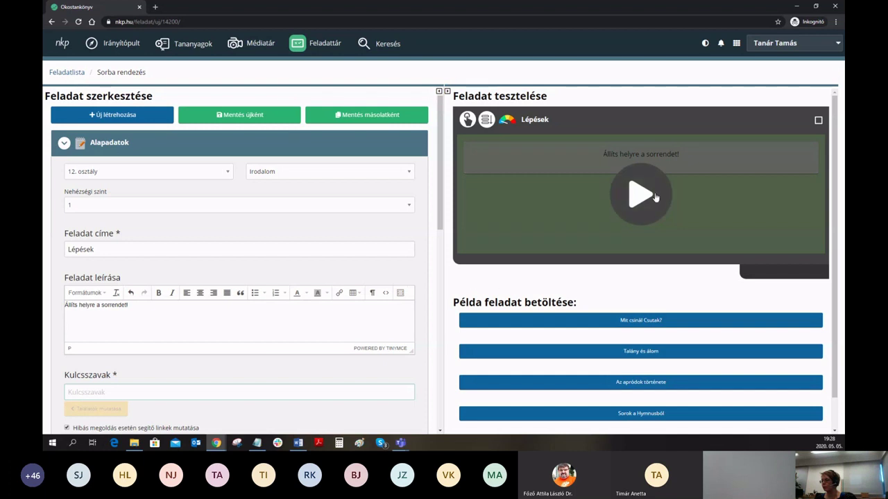
click(640, 194)
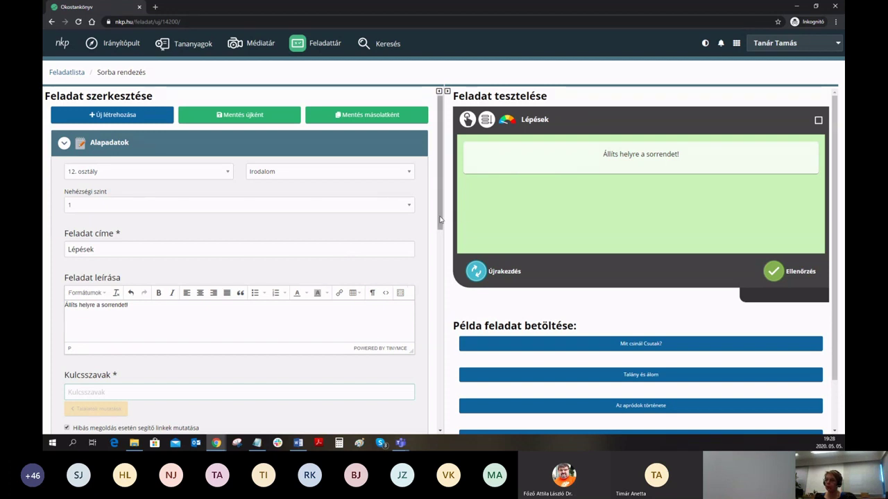
Step: Copy the keywords "rendezés, sorrend, rakosgatás" from the Notepad notes into the task's keywords field
drag(441, 226, 441, 242)
scroll(89, 267, down, 2)
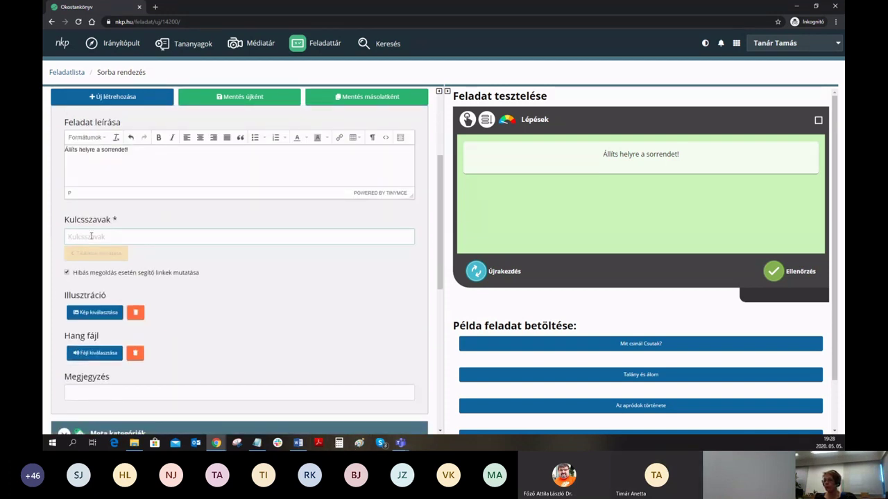
scroll(109, 248, up, 2)
scroll(106, 255, up, 1)
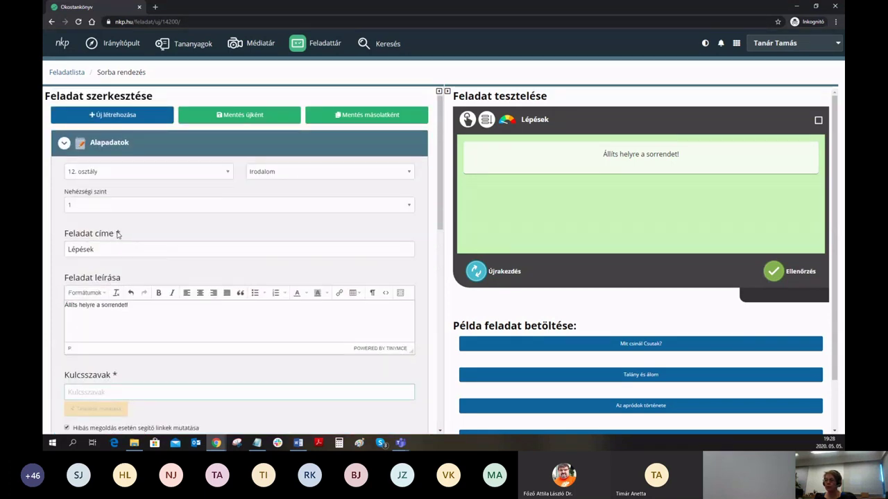
scroll(142, 290, down, 2)
scroll(142, 291, down, 1)
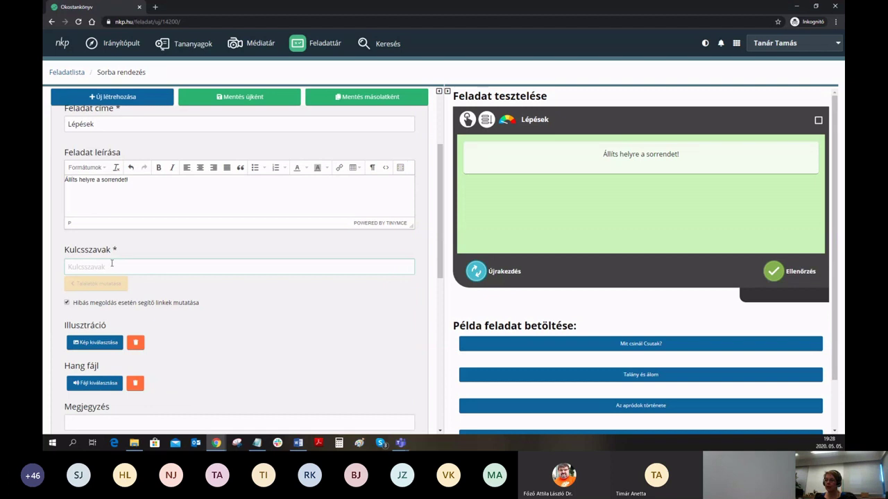
click(256, 442)
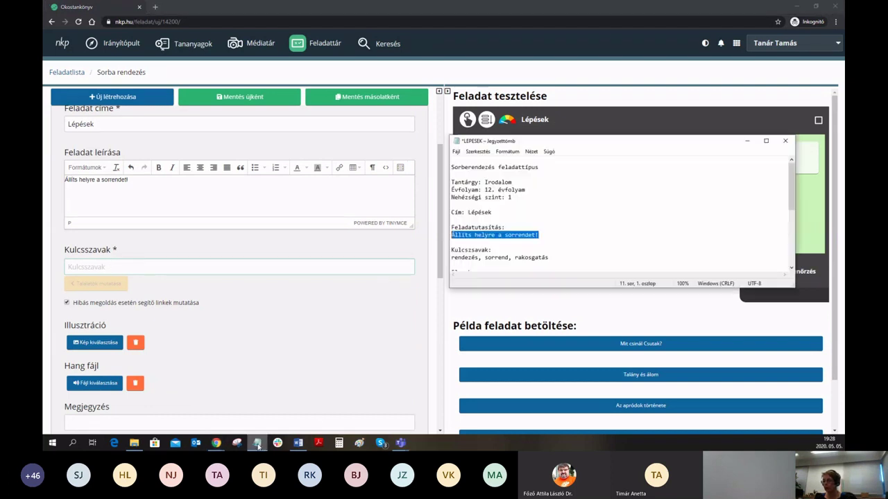
click(556, 257)
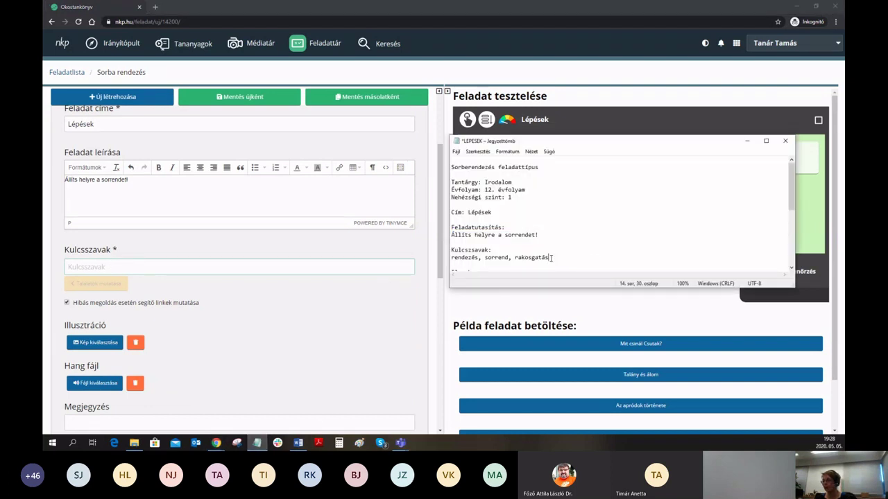
shift+click(453, 258)
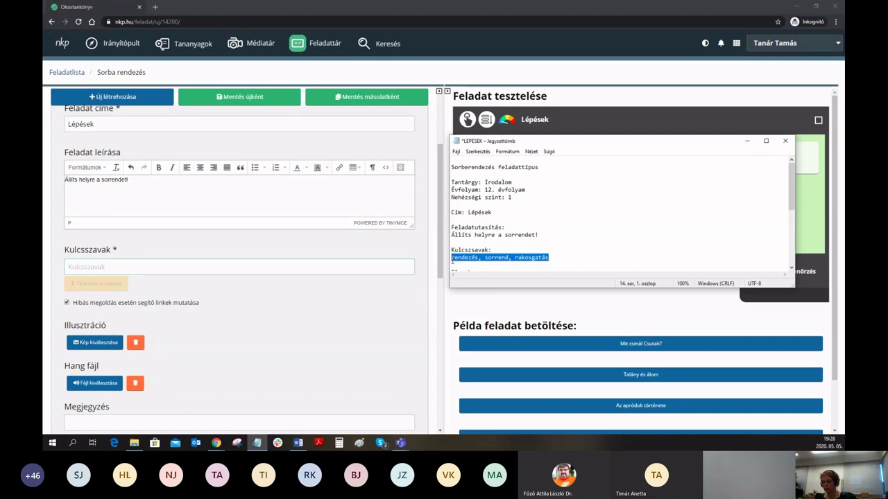
click(143, 266)
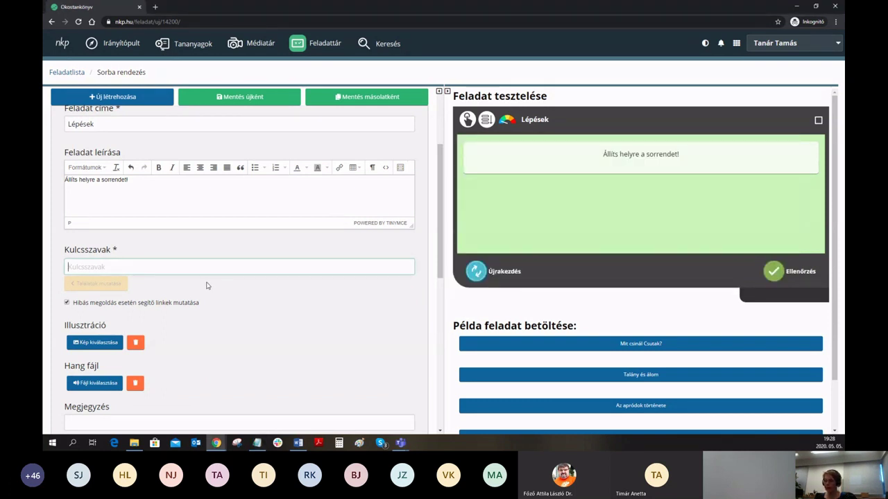
text(rendezés, sorrend, rakosgatás)
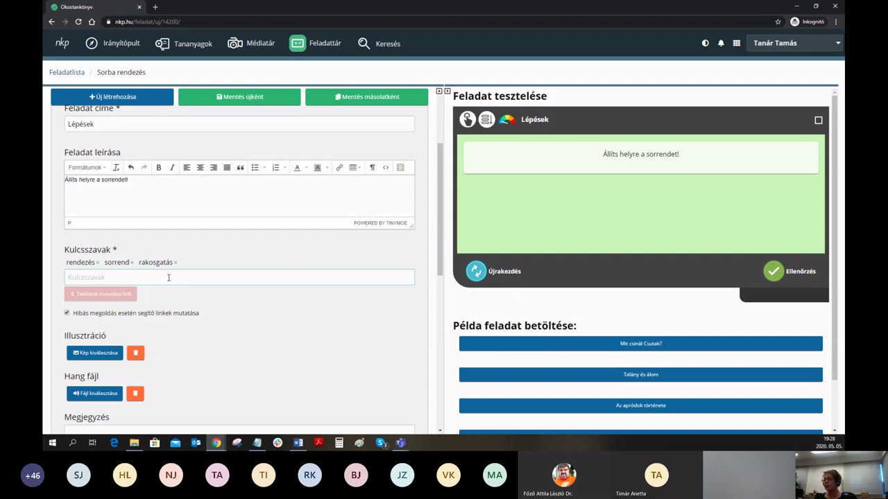
Step: Compare the keywords with the Notepad notes, then remove the keyword "rakosgatás" and enter it again manually
scroll(168, 276, up, 1)
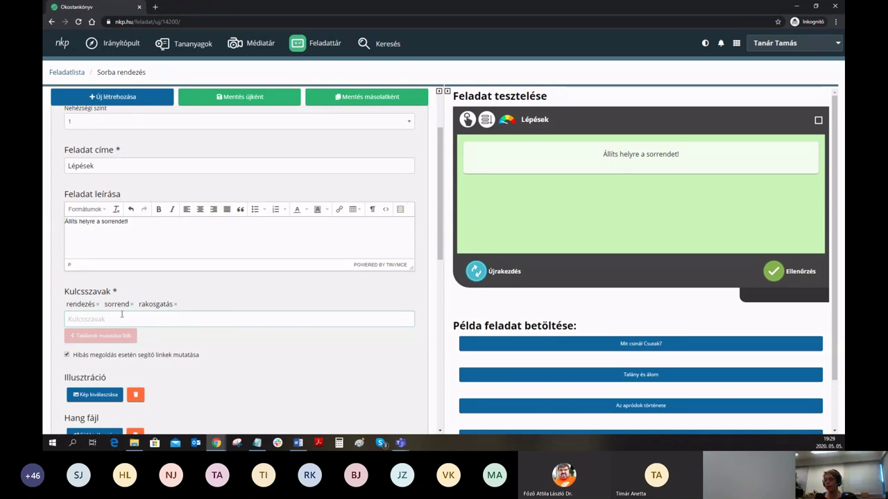
click(257, 443)
drag(555, 258, 450, 259)
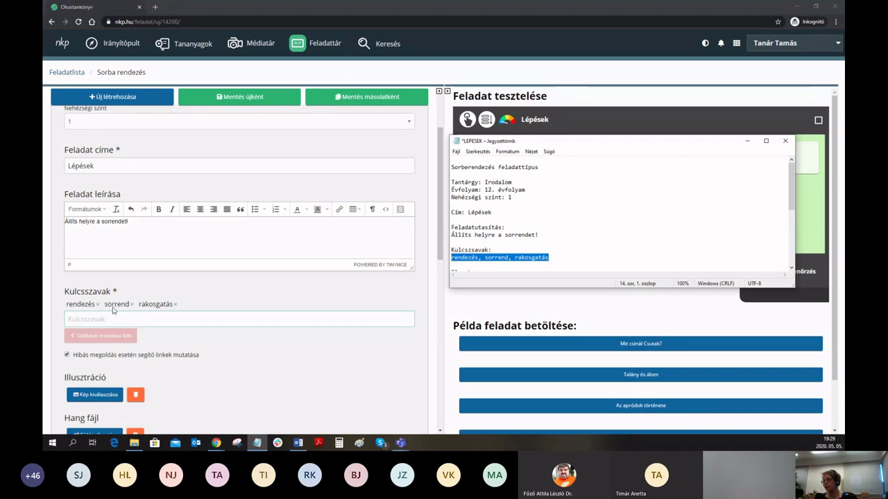
click(175, 306)
click(175, 306)
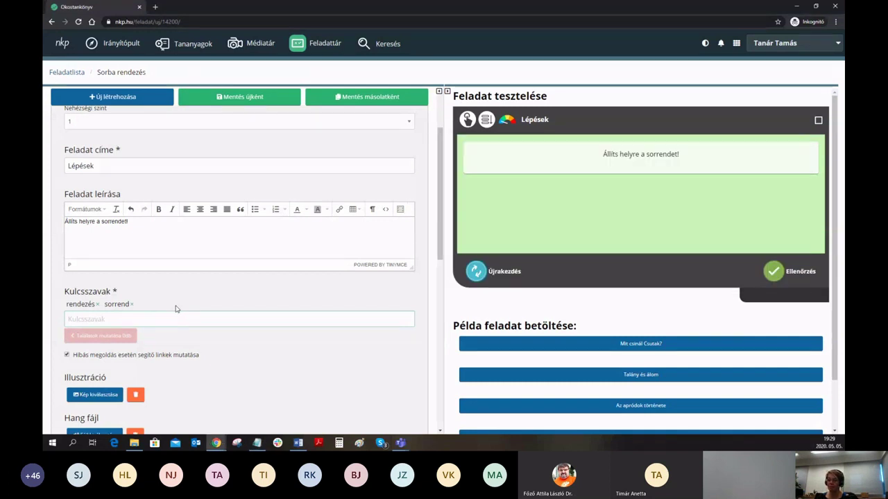
click(162, 317)
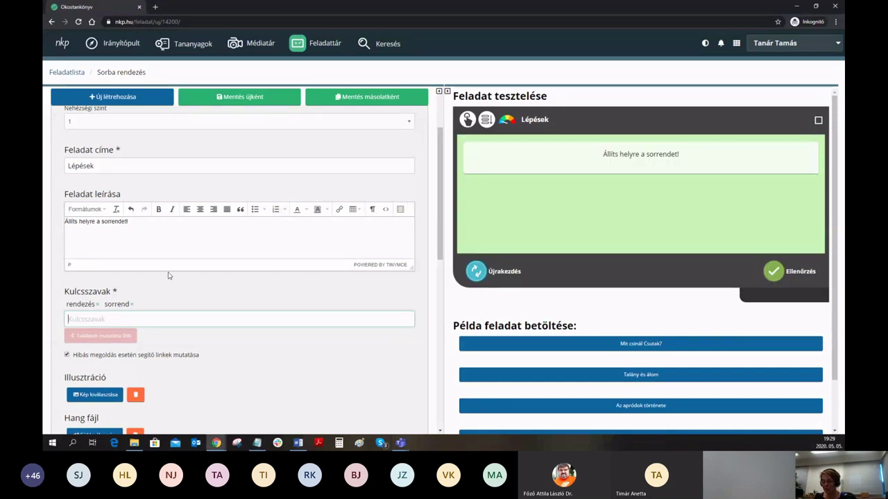
text(rakos)
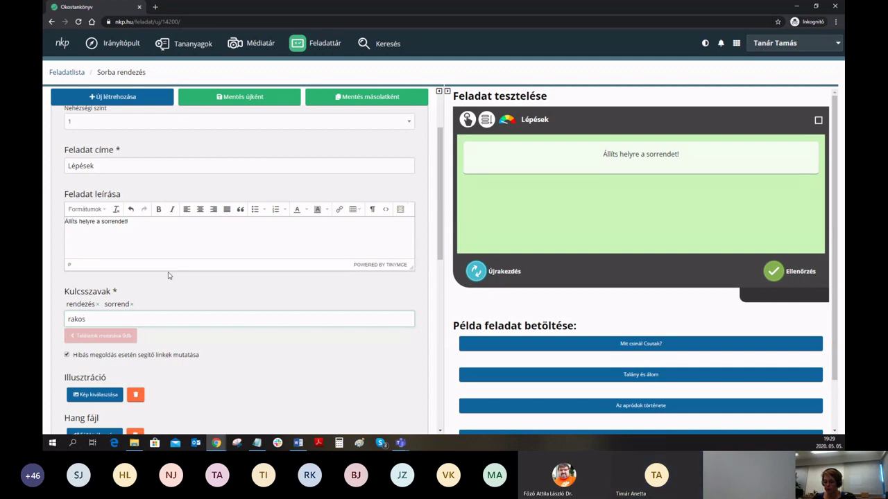
text(gatás)
key(Return)
Step: Review the remaining form sections and add a first element to the Elemek list under Részletek
scroll(229, 309, down, 1)
scroll(229, 308, down, 1)
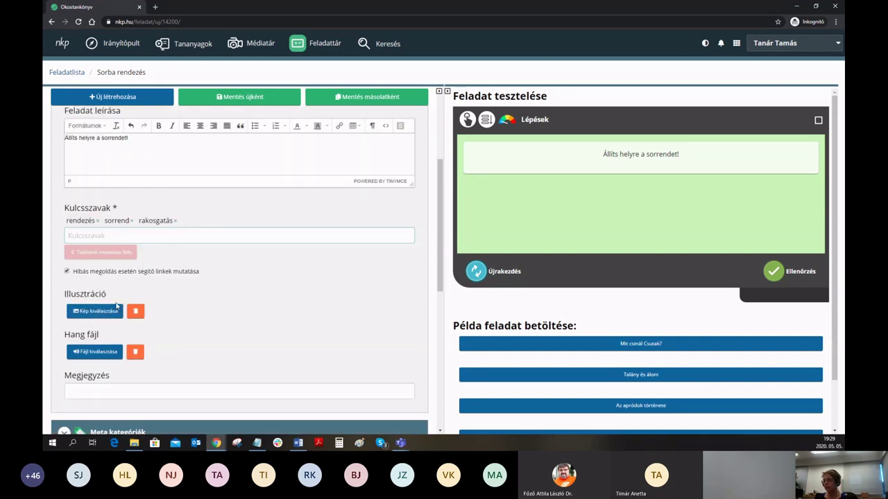
scroll(116, 305, down, 2)
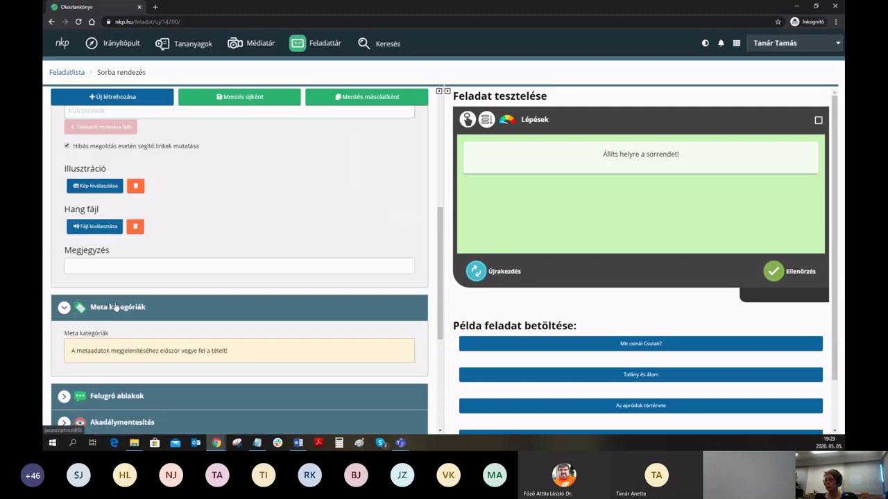
scroll(115, 308, down, 2)
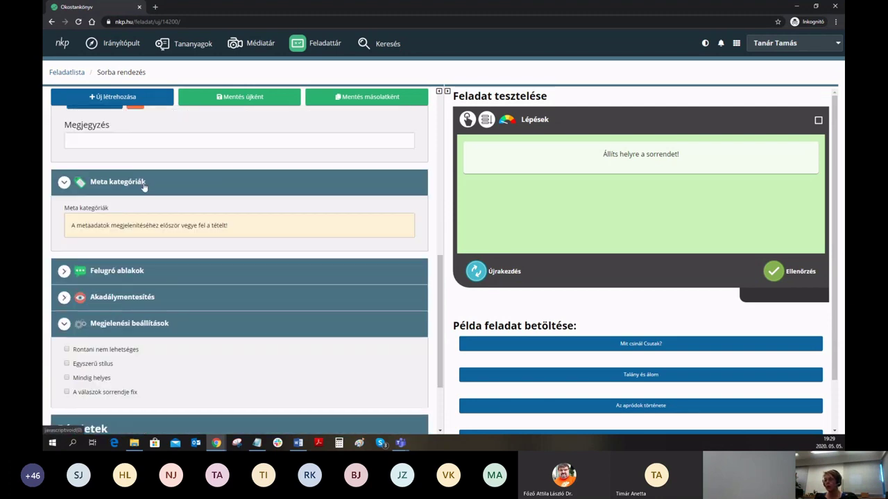
scroll(144, 187, down, 1)
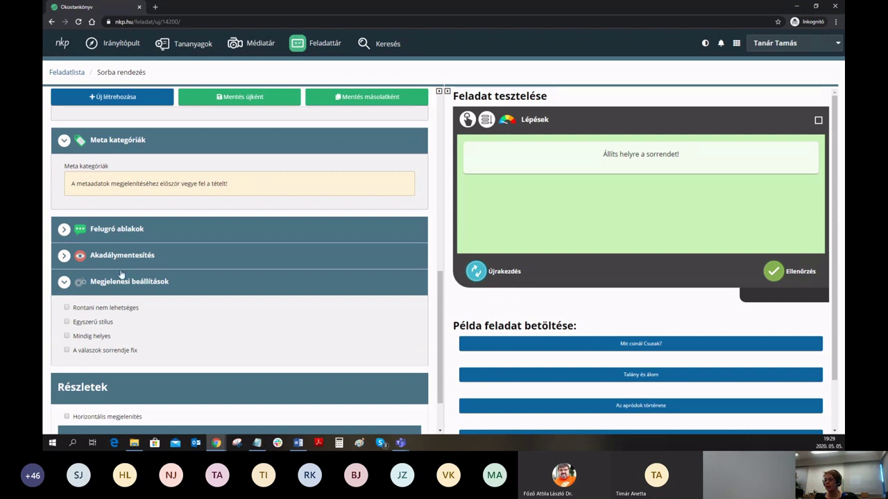
scroll(213, 283, down, 1)
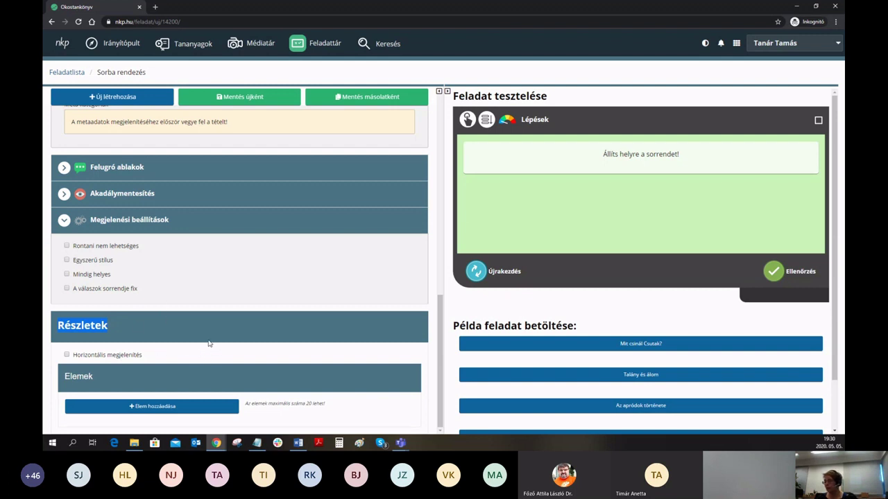
click(190, 407)
scroll(176, 374, down, 1)
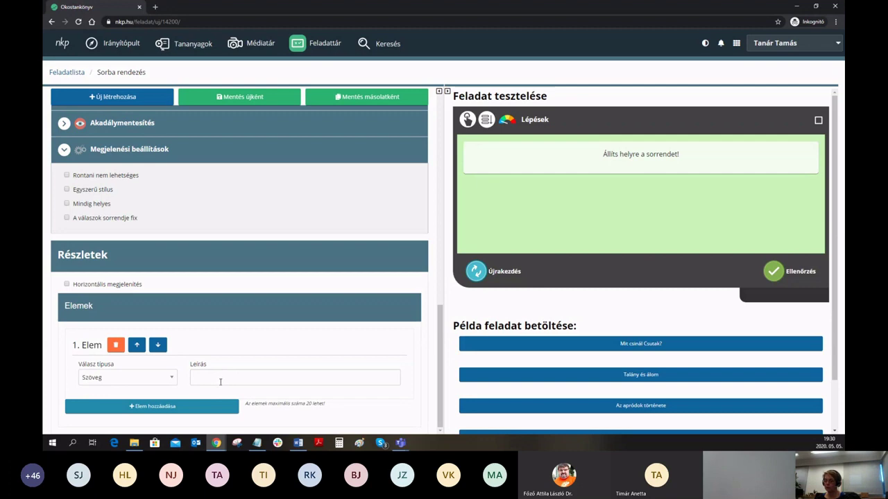
Step: Copy "Az első." from the Elemek list in the Notepad notes into the first element's description
click(257, 444)
drag(452, 212, 553, 211)
scroll(553, 211, down, 2)
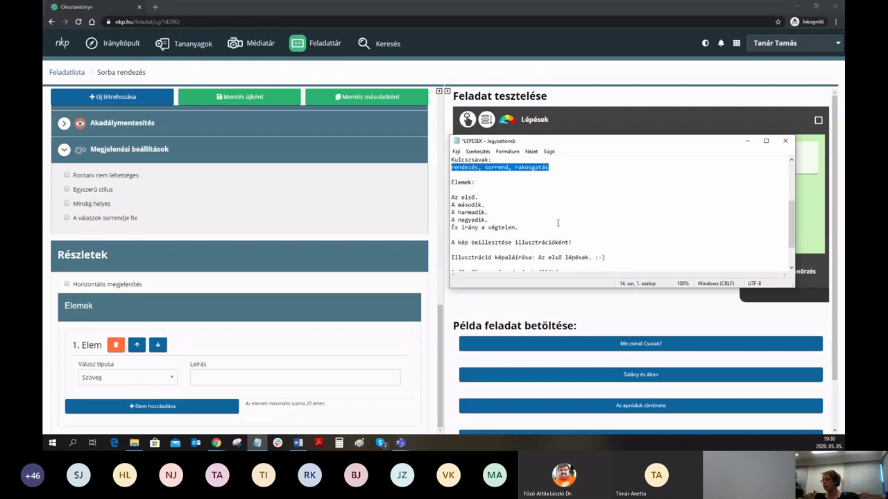
drag(452, 197, 480, 196)
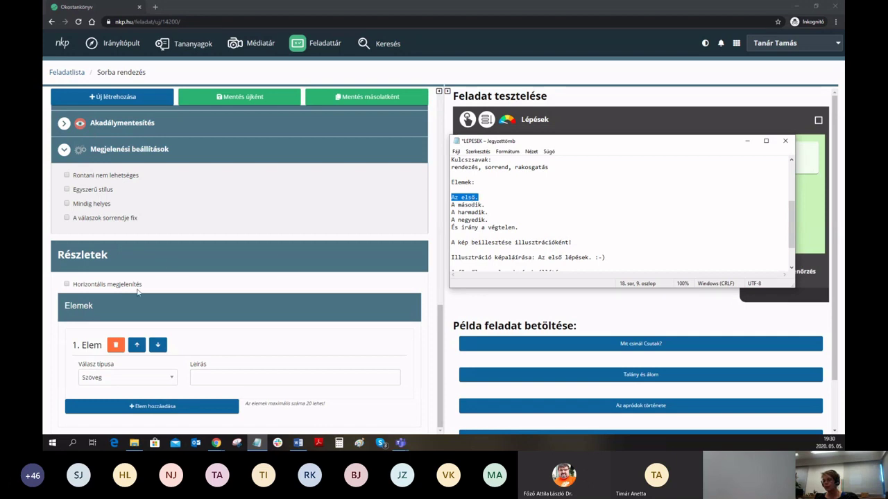
click(221, 379)
text(Az első.)
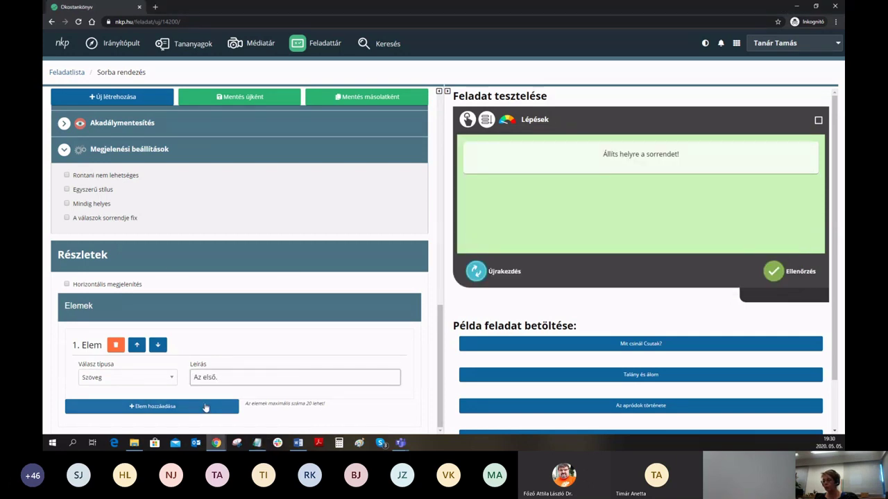
Step: Add a second element to the Elemek list and copy "A második." from the Notepad notes into its description
scroll(273, 382, down, 1)
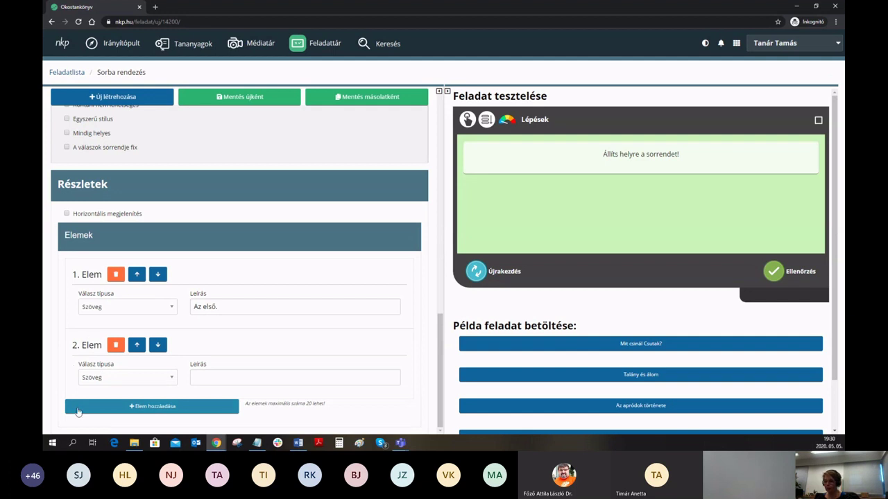
click(257, 443)
drag(488, 204, 446, 204)
key(ctrl+c)
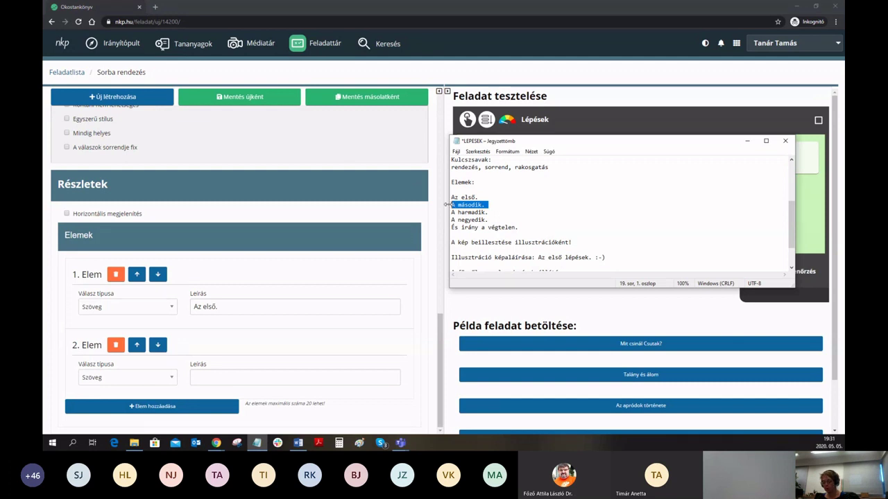
click(209, 380)
key(ctrl+v)
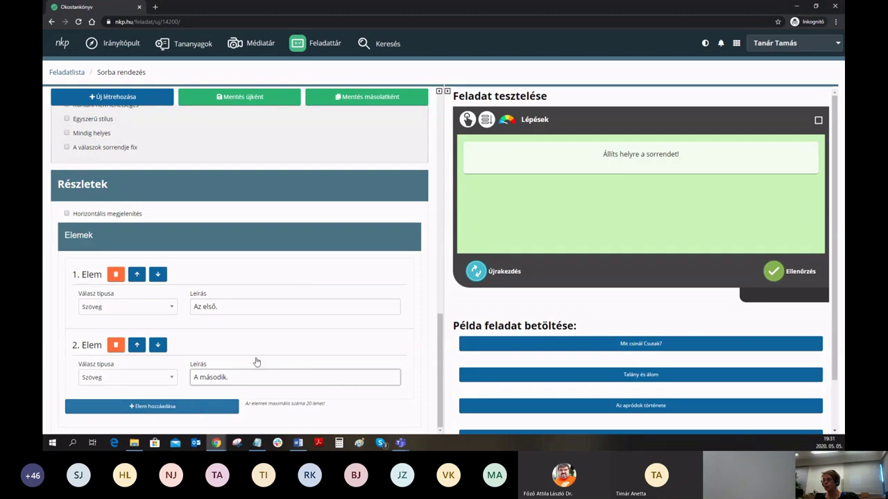
Step: Add a third element, paste the last three Elemek lines from the Notepad notes, and cut everything after "A harmadik." from its description
click(208, 406)
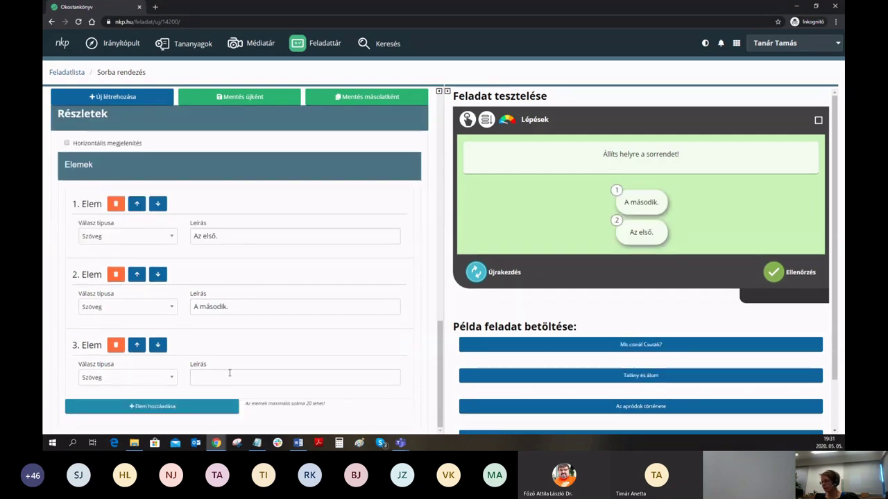
click(257, 442)
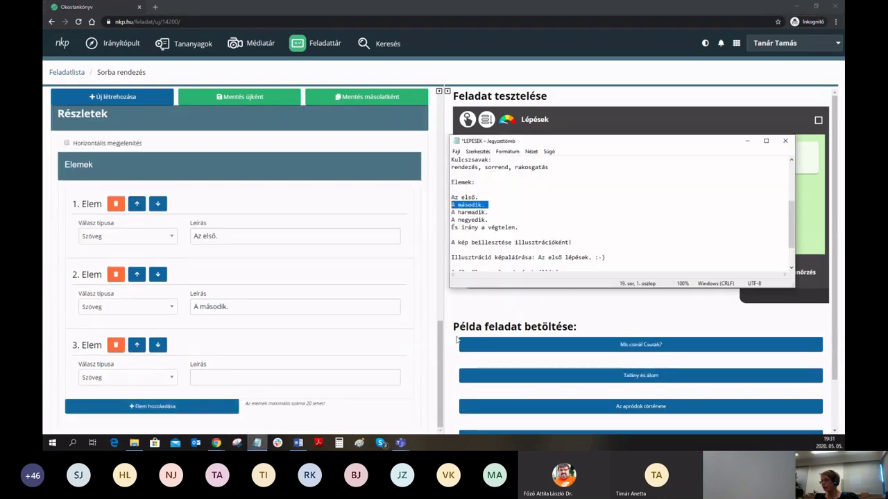
drag(451, 212, 519, 232)
key(ctrl+c)
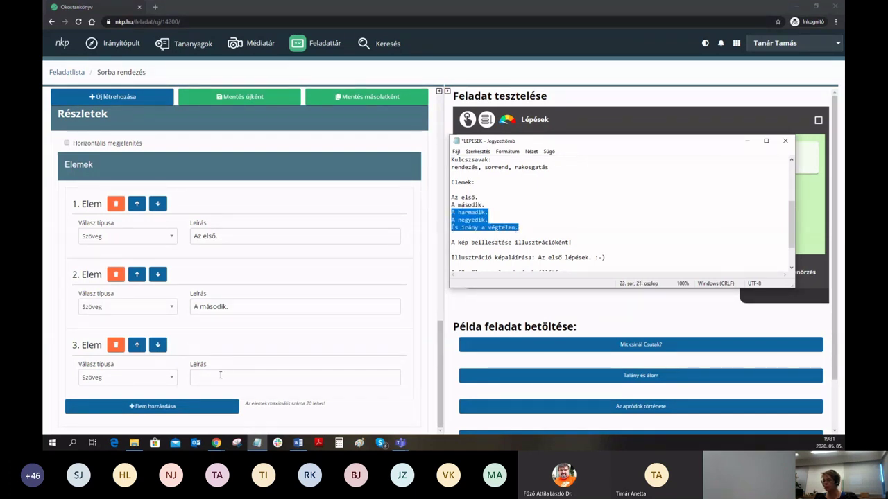
click(216, 377)
key(ctrl+v)
drag(234, 377, 339, 370)
key(ctrl+c)
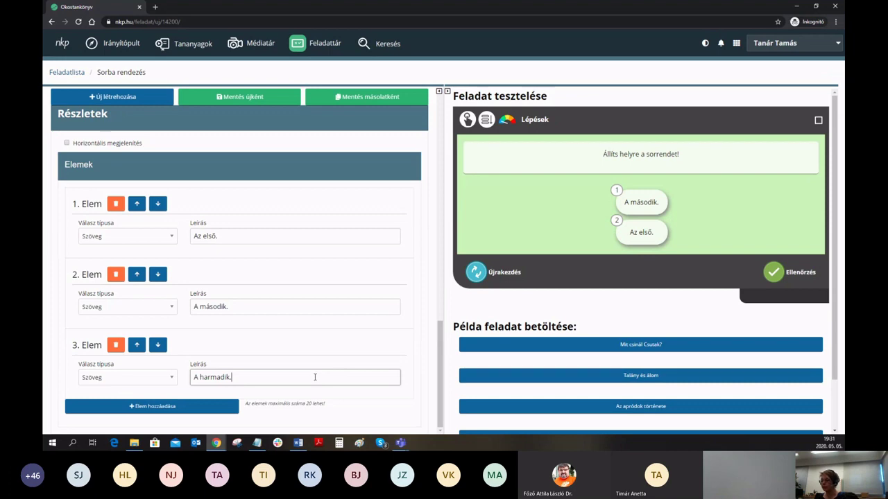
Step: Add a fourth element, paste the cut text into its description, and cut "És irány a végtelen." so only "A negyedik." remains
click(206, 406)
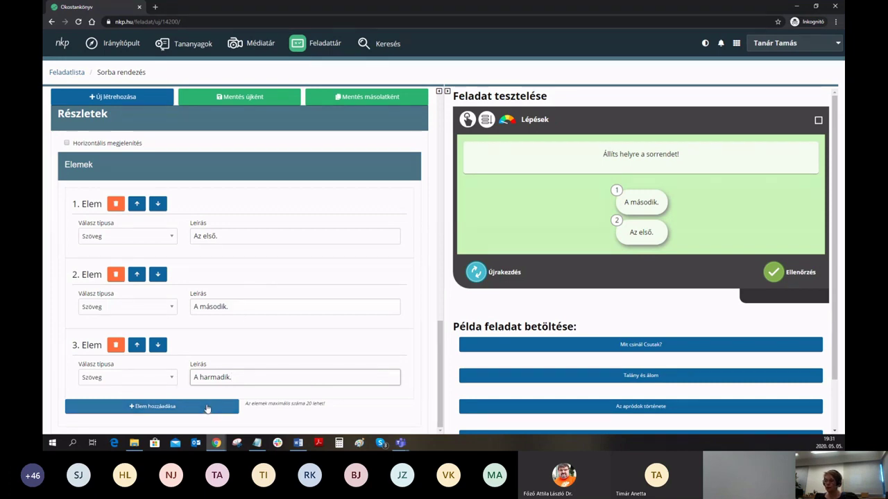
scroll(222, 350, down, 2)
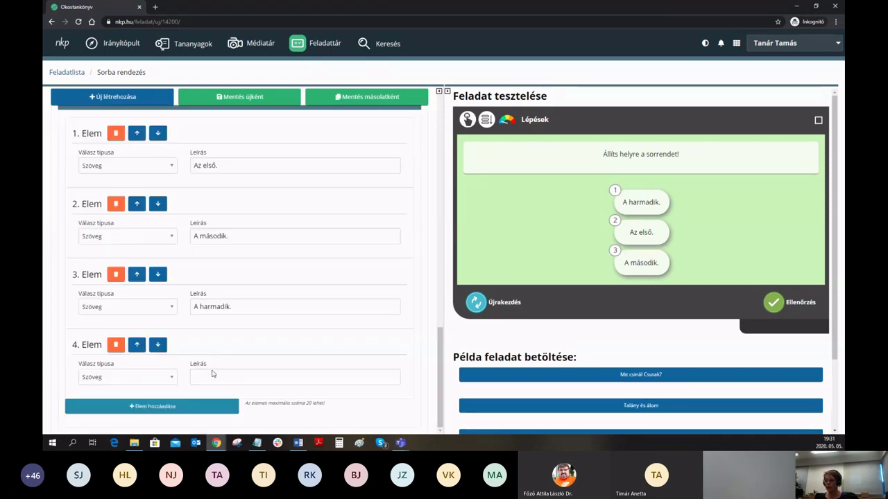
click(212, 376)
key(ctrl+v)
key(ctrl+shift+Left)
drag(251, 378, 232, 378)
key(ctrl+c)
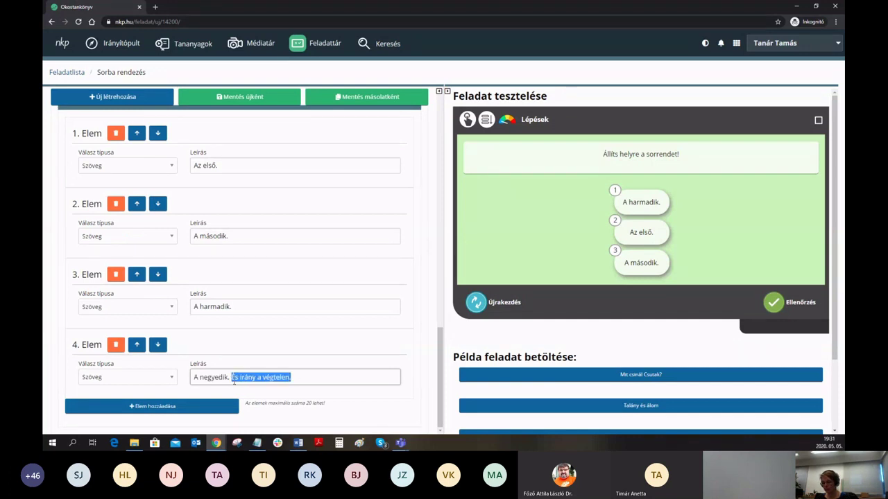
key(BackSpace)
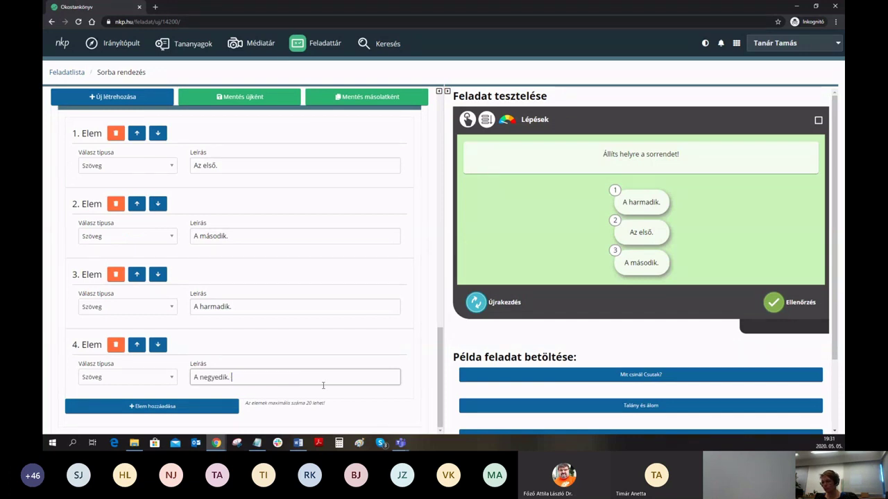
Step: Add a fifth element to the Elemek list with the cut text "És irány a végtelen." as its description
click(209, 406)
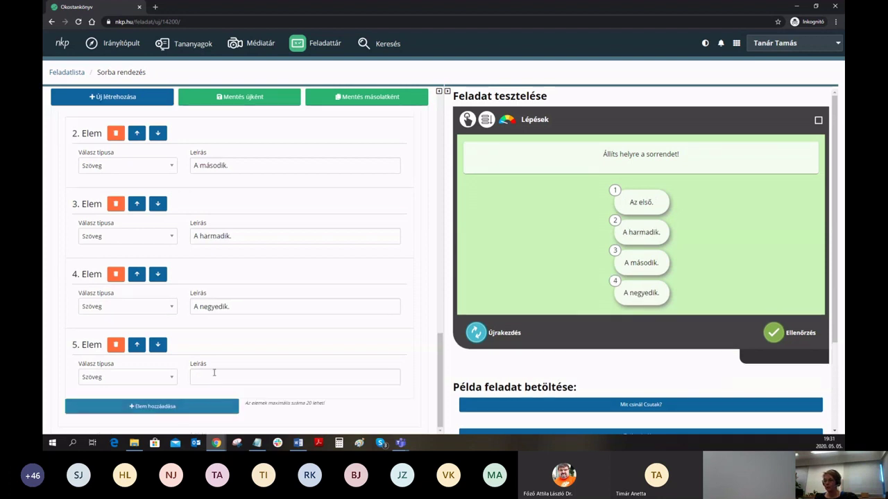
click(212, 378)
key(ctrl+v)
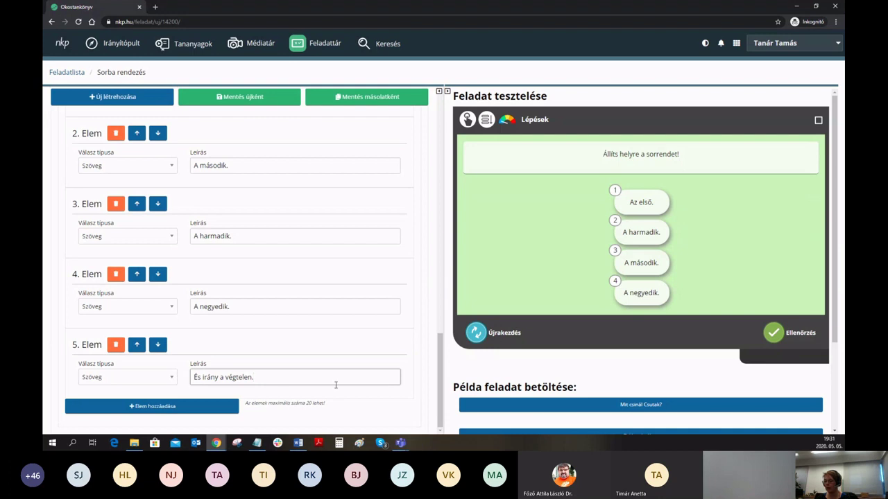
click(367, 396)
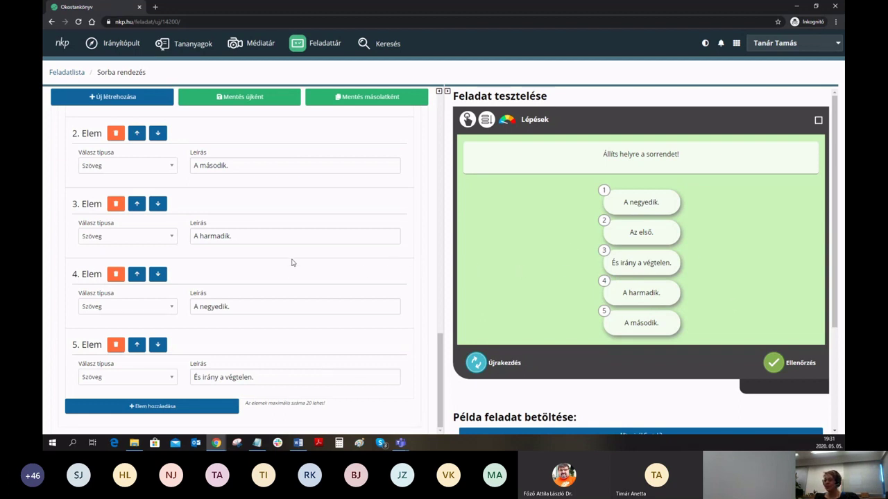
Step: Open the image selection for the task's Illusztráció and start uploading a new file
scroll(298, 238, up, 10)
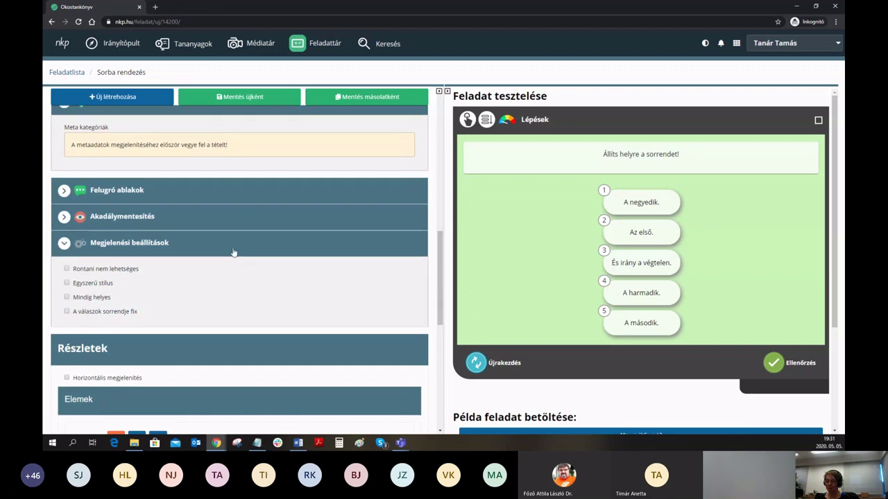
scroll(155, 228, up, 3)
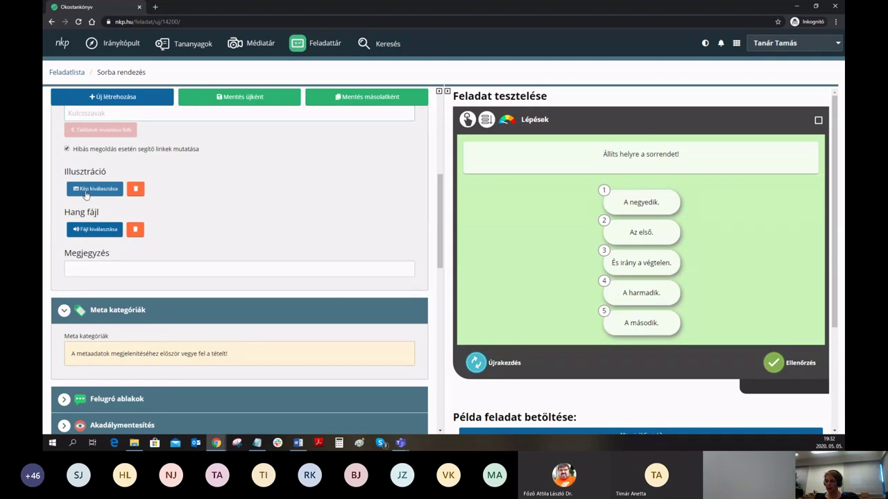
click(85, 195)
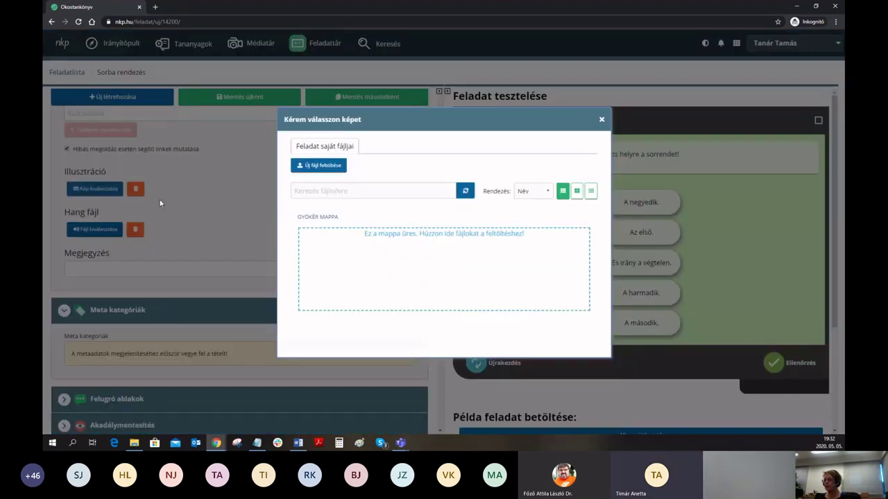
click(192, 202)
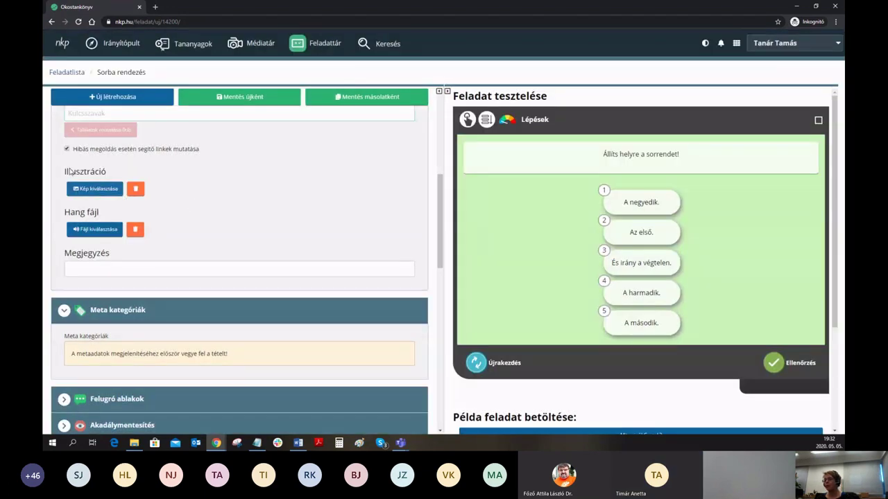
scroll(106, 174, up, 1)
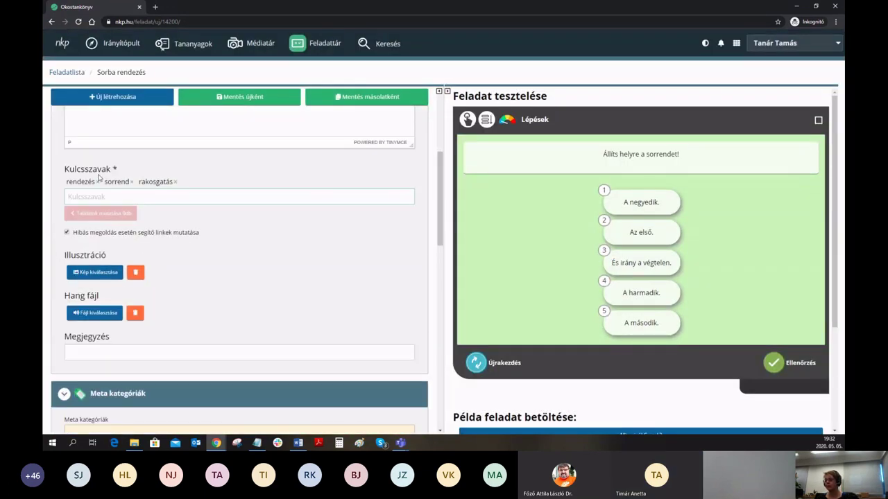
click(104, 278)
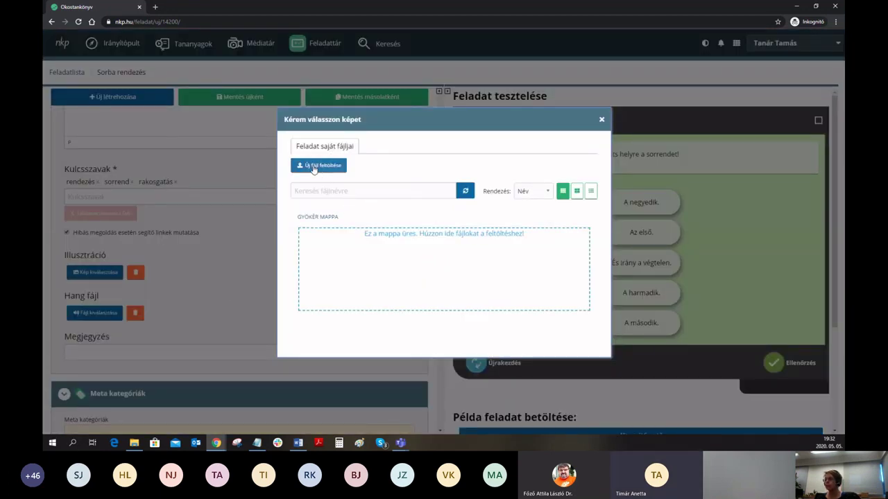
click(316, 169)
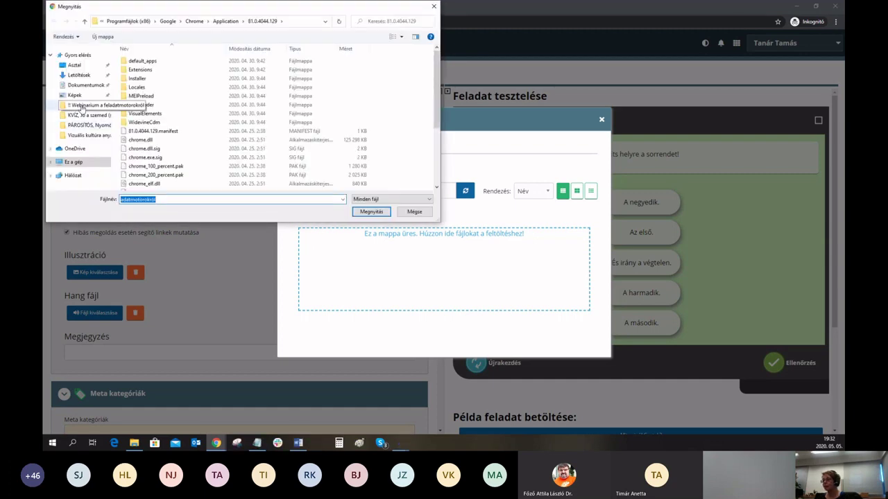
Step: Browse to the Dokumentumok folder under Ez a gép in the file selection dialog
click(538, 236)
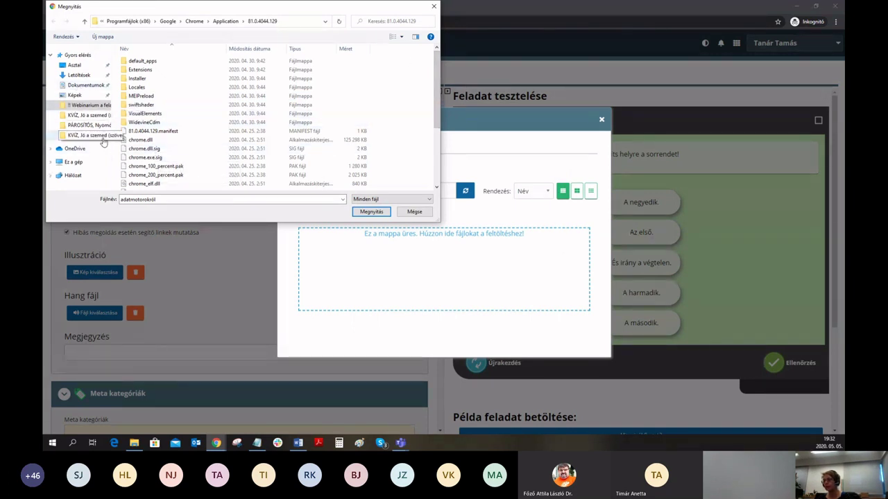
mouse_move(328, 5)
mouse_down()
mouse_move(328, 21)
mouse_move(327, 2)
mouse_up()
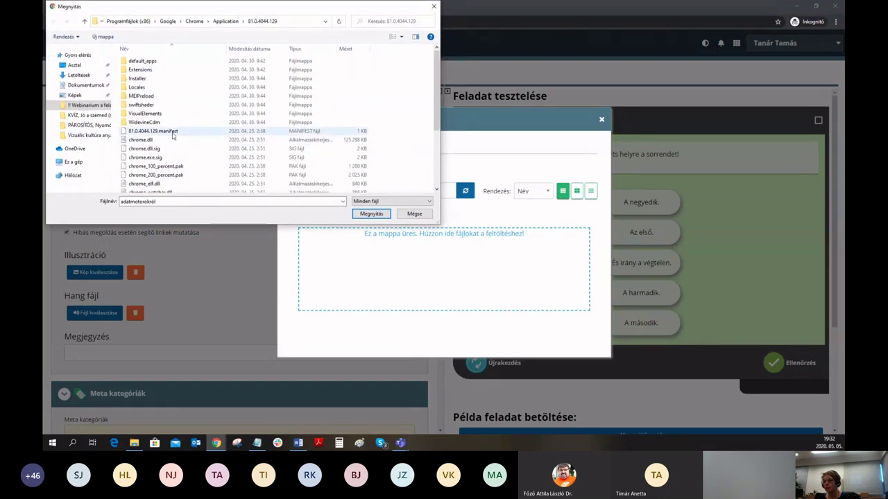
click(69, 162)
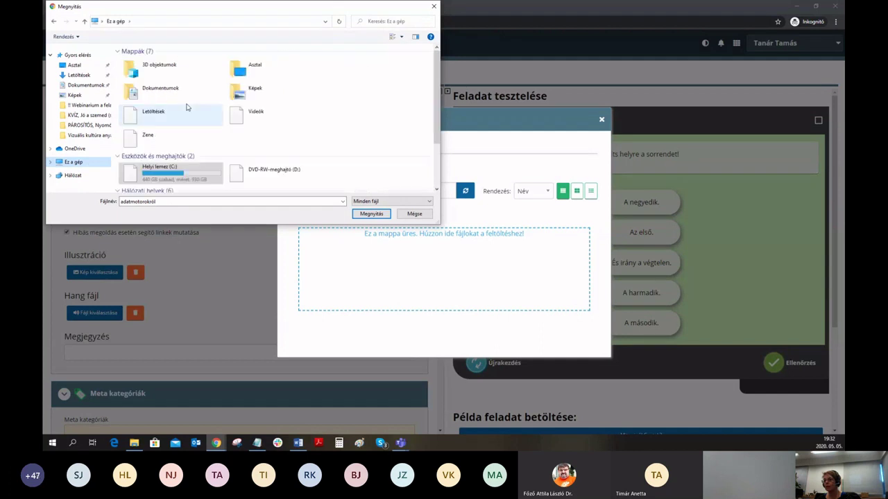
click(162, 91)
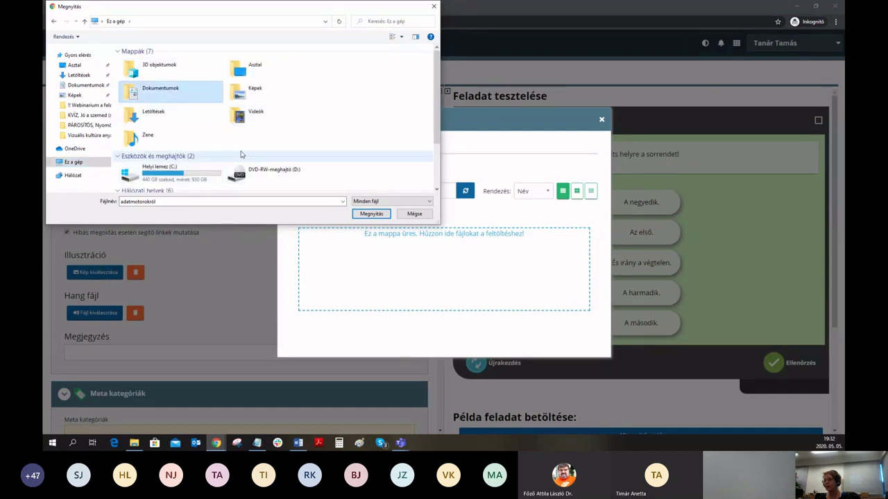
double_click(157, 95)
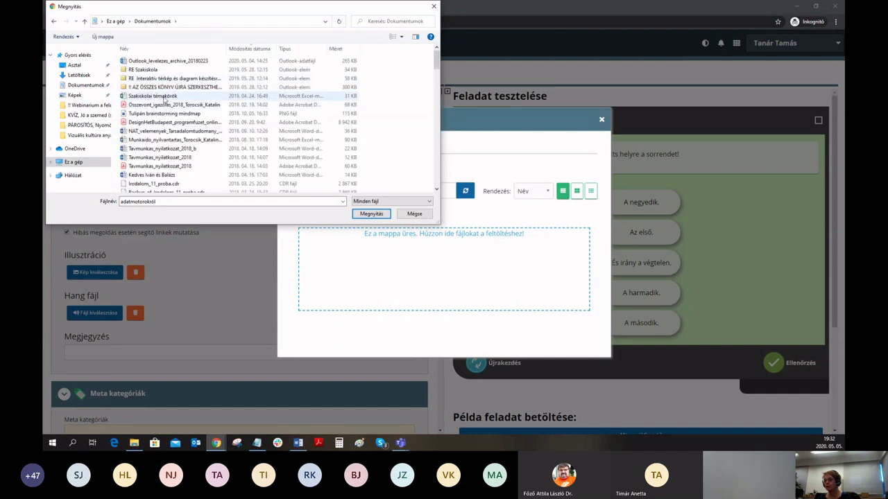
Step: Sort the Dokumentumok contents by modification date and open the folder "!! Webinarium a feladatmotorokról"
click(249, 50)
scroll(188, 147, down, 2)
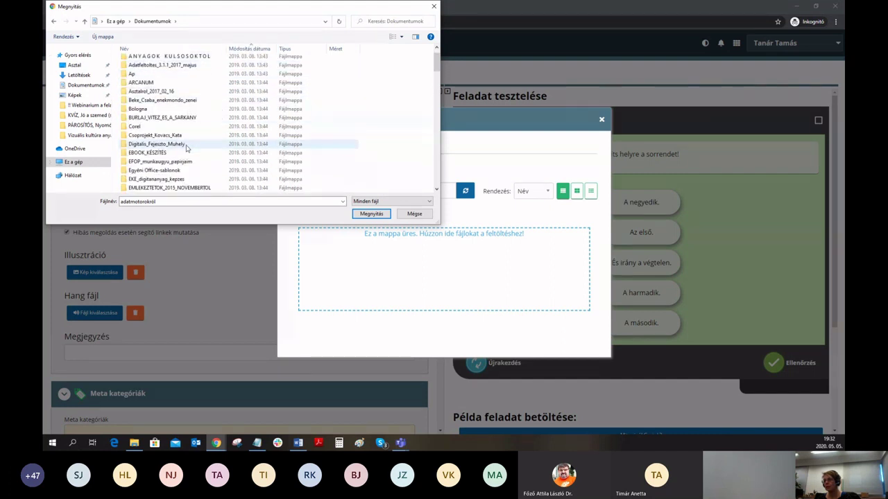
scroll(186, 147, up, 2)
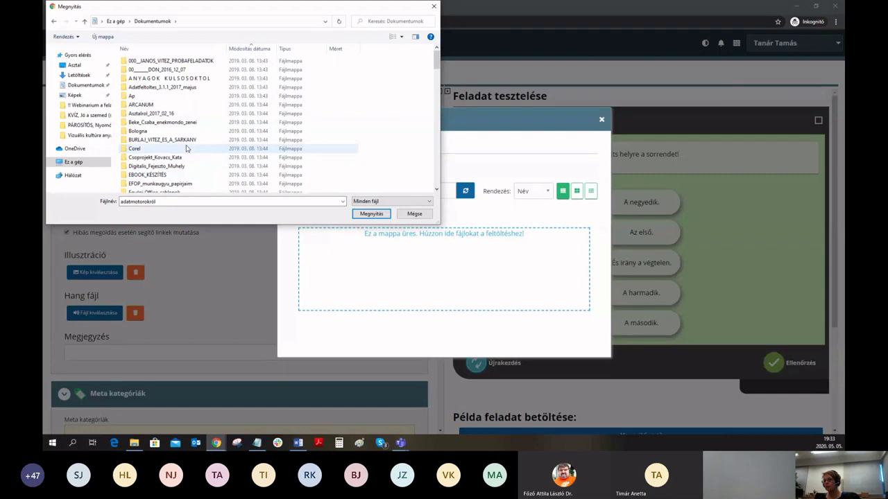
scroll(186, 147, down, 10)
scroll(186, 148, down, 12)
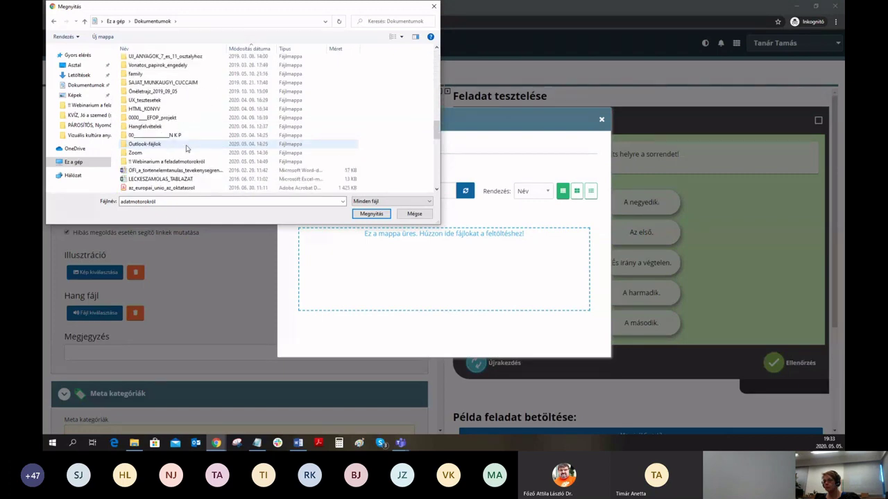
double_click(179, 161)
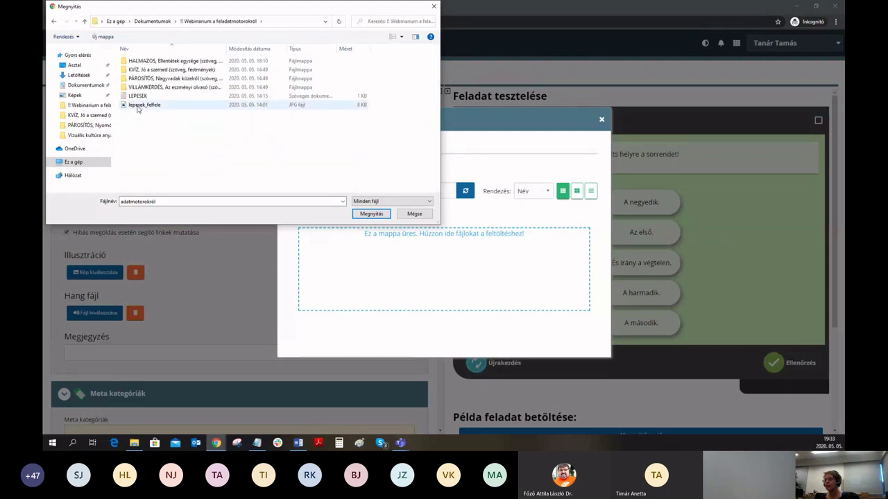
Step: Upload the image lepesek_felfele.jpg, set it as the task's illustration, and check it in the task preview
click(138, 108)
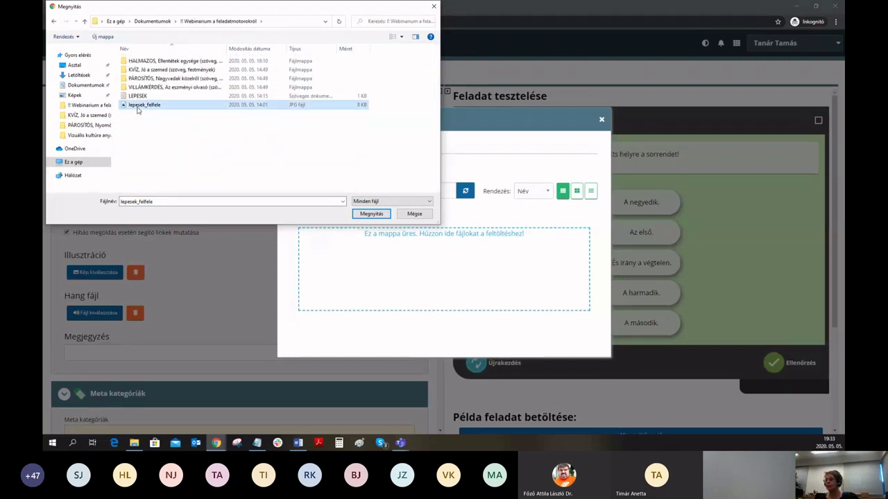
click(372, 214)
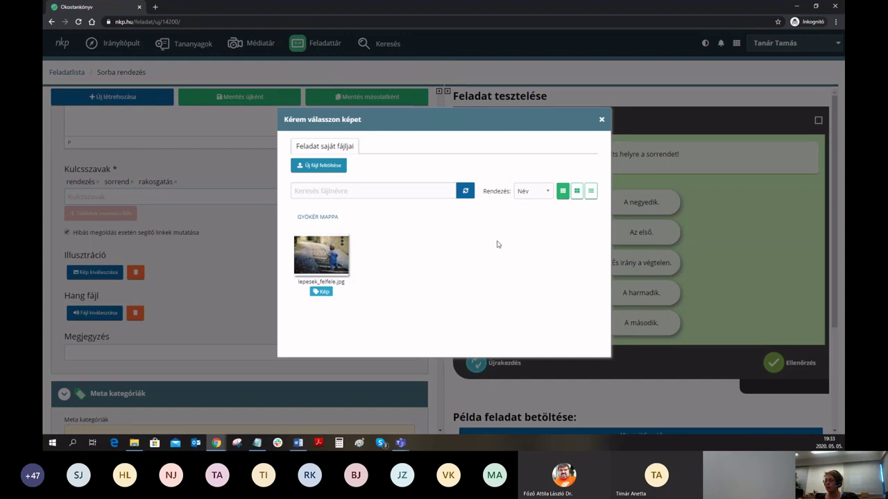
mouse_move(327, 267)
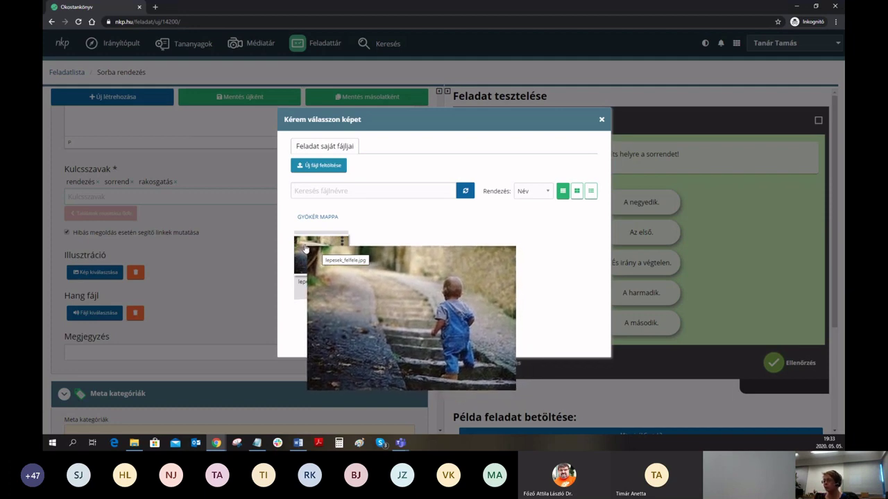
click(307, 249)
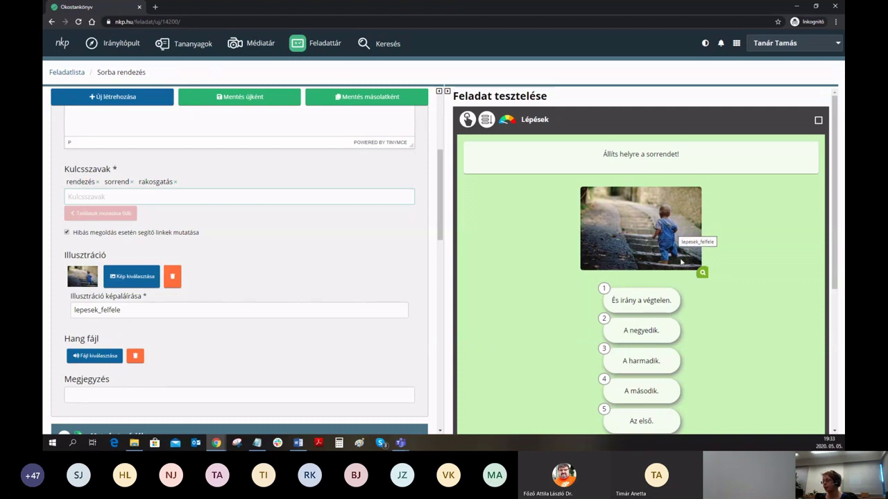
scroll(694, 264, down, 2)
scroll(687, 259, up, 1)
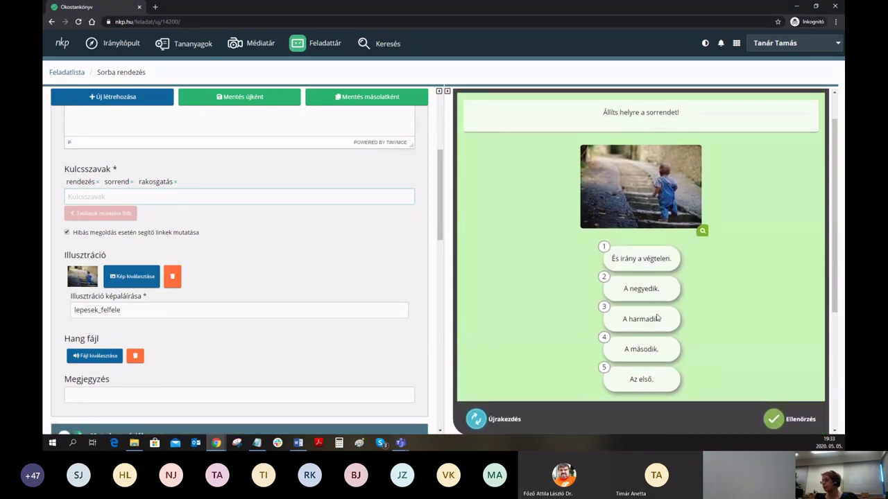
Step: Try reordering the answers in the task preview, and test the Horizontális megjelenítés option before switching it back off
drag(639, 356, 635, 325)
drag(642, 387, 638, 262)
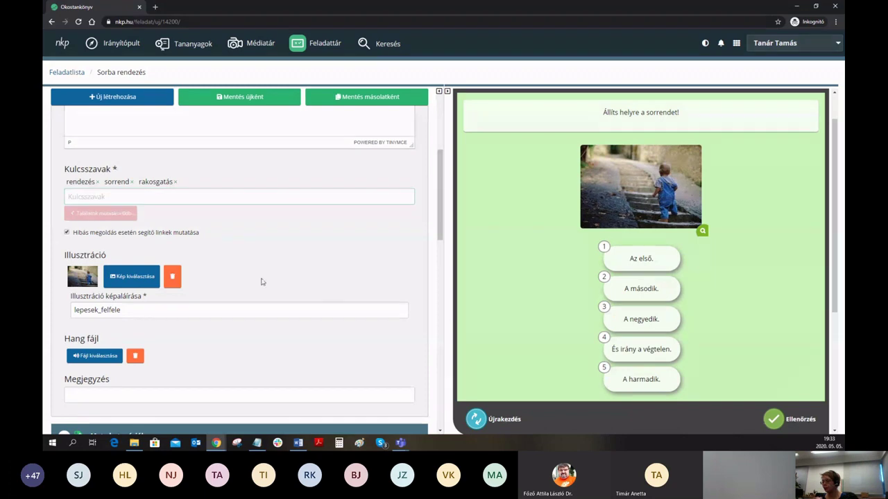
scroll(259, 280, down, 4)
scroll(81, 277, down, 4)
scroll(82, 276, up, 1)
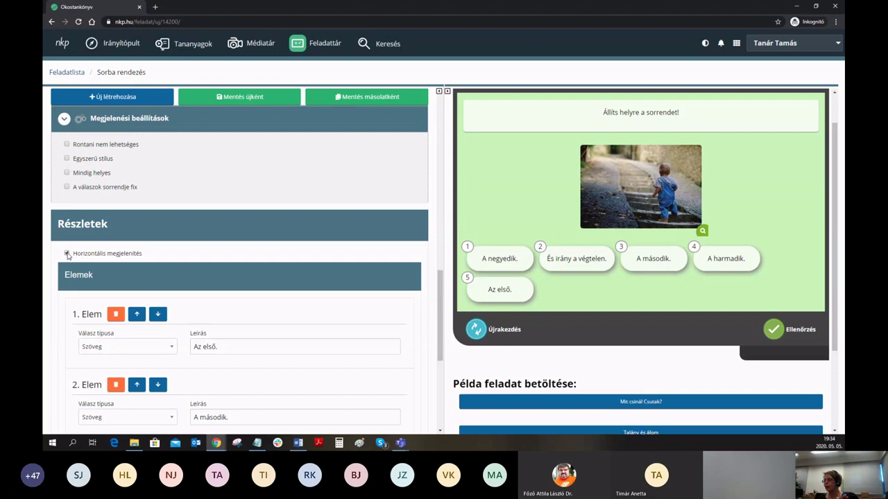
click(67, 254)
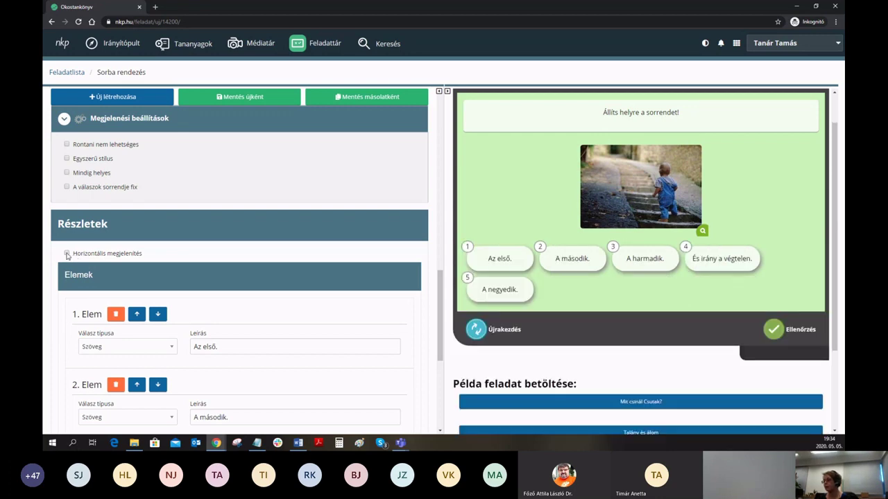
click(67, 255)
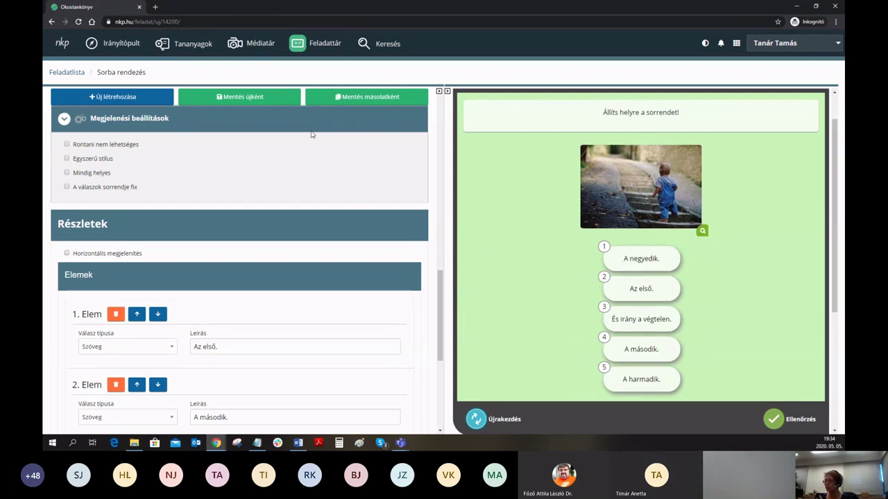
Step: Save the Lépések task as a new task and return to the Feladatlista
click(262, 102)
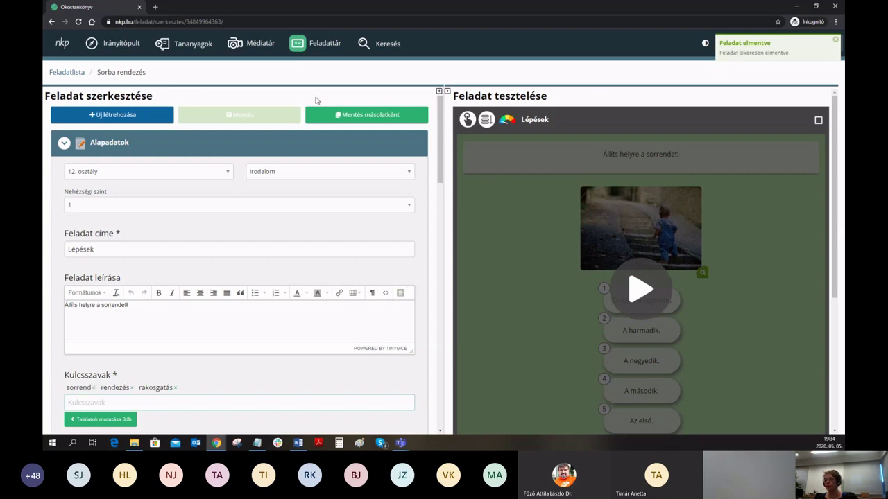
click(68, 78)
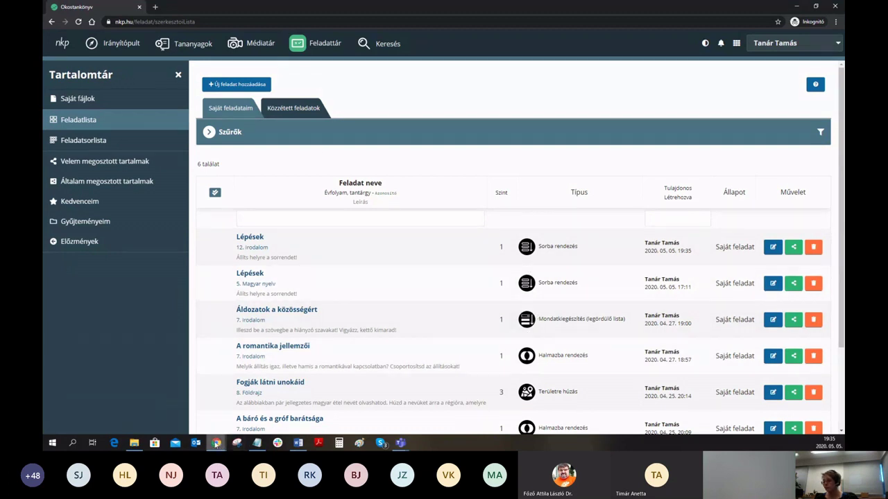
Step: Switch to the Vizuális kultúra 7. book in the other browser window and go to lesson 25 in chapter IV, Személyes tárgyaink
mouse_move(217, 443)
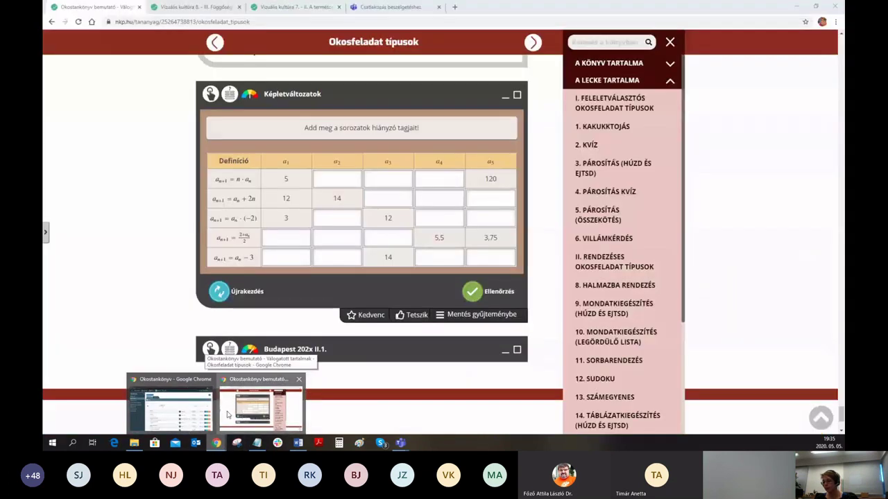
click(228, 415)
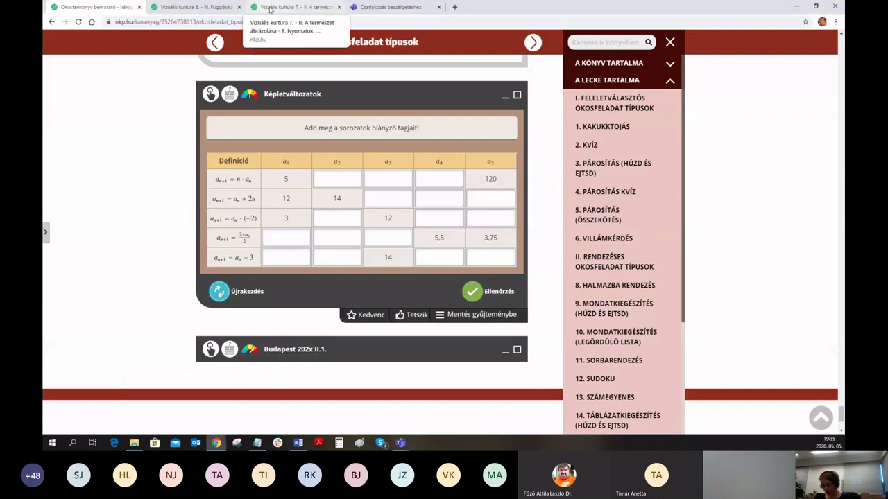
click(271, 9)
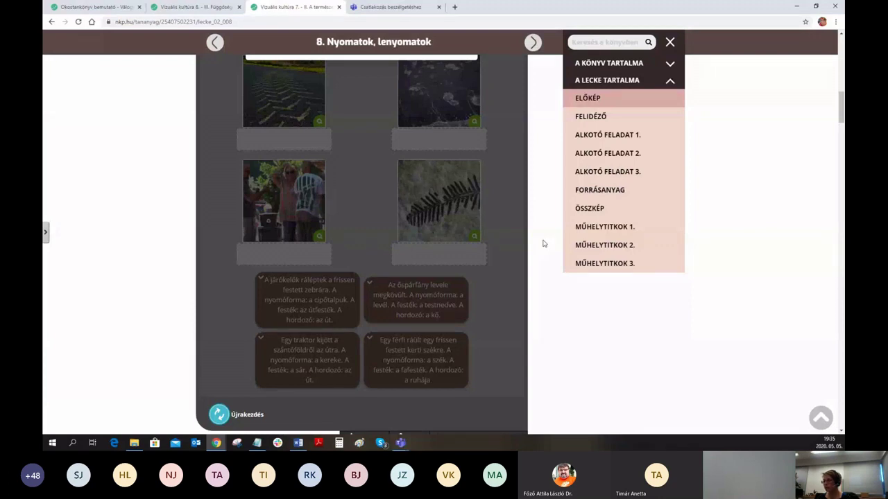
click(821, 417)
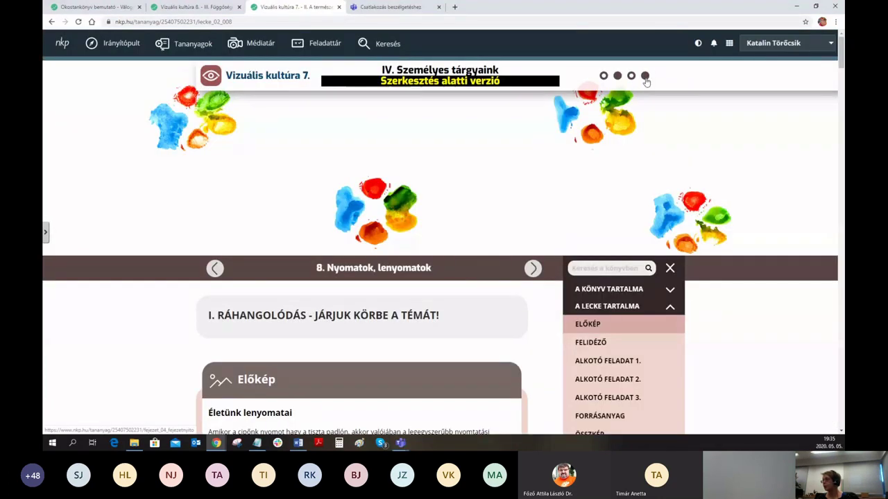
click(533, 270)
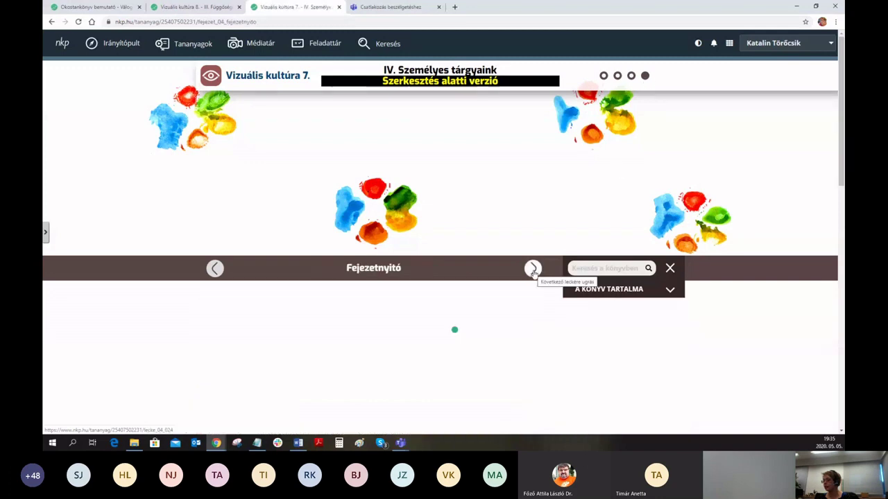
click(533, 270)
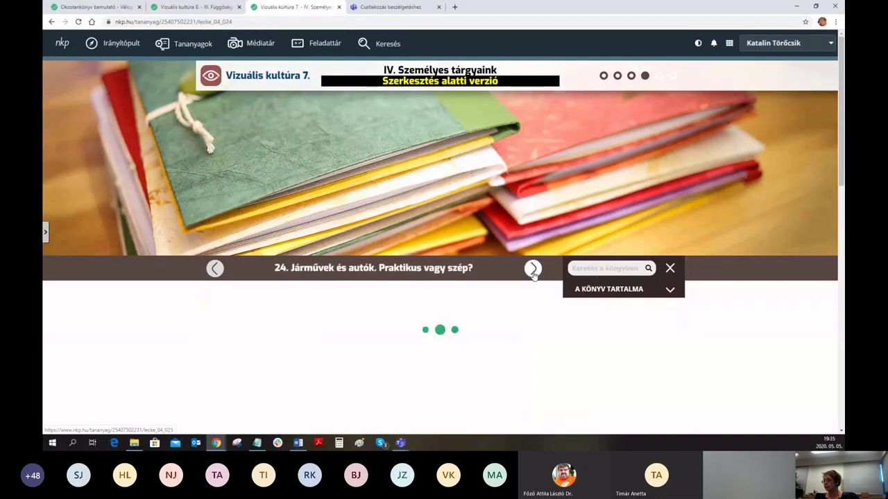
click(532, 270)
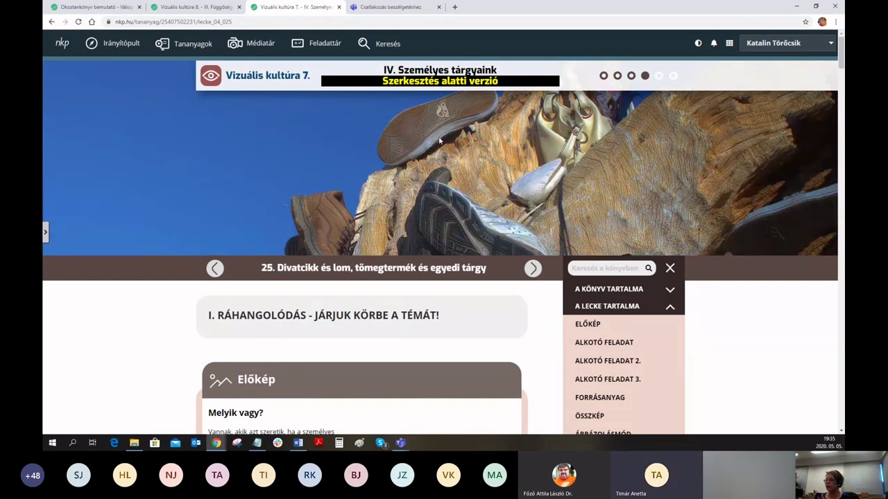
Step: Go to the lesson's Utóhatás section and view the enlarged Vénusz a rongyaival picture, closing it again
scroll(722, 234, down, 2)
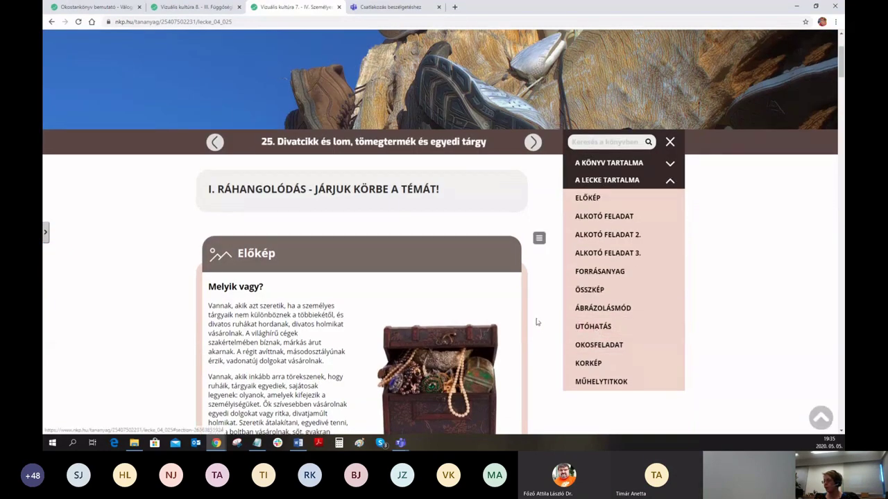
scroll(535, 322, down, 2)
click(592, 229)
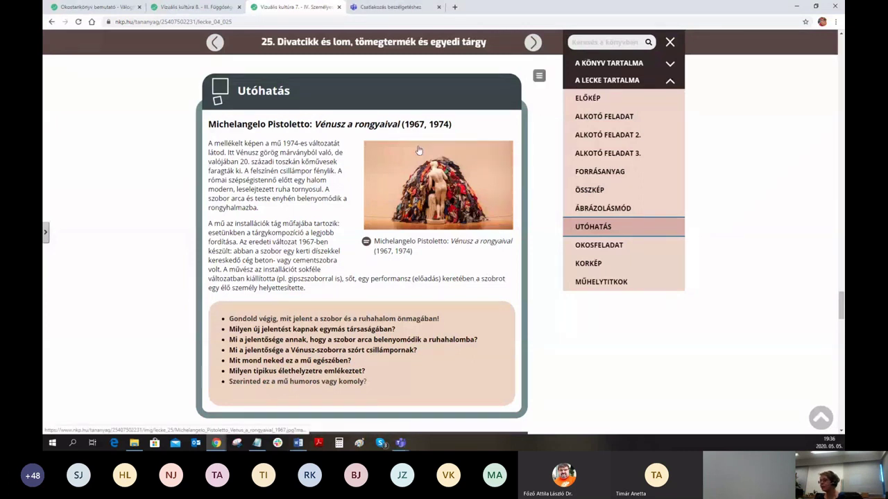
click(471, 217)
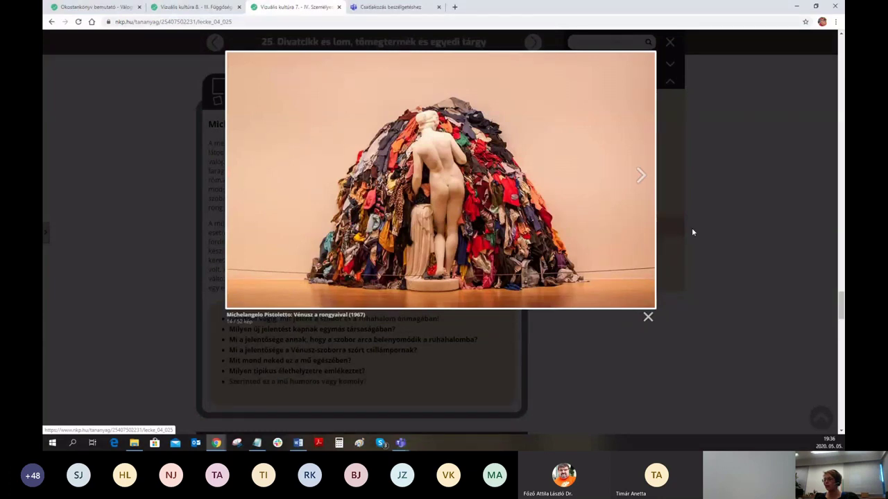
click(737, 248)
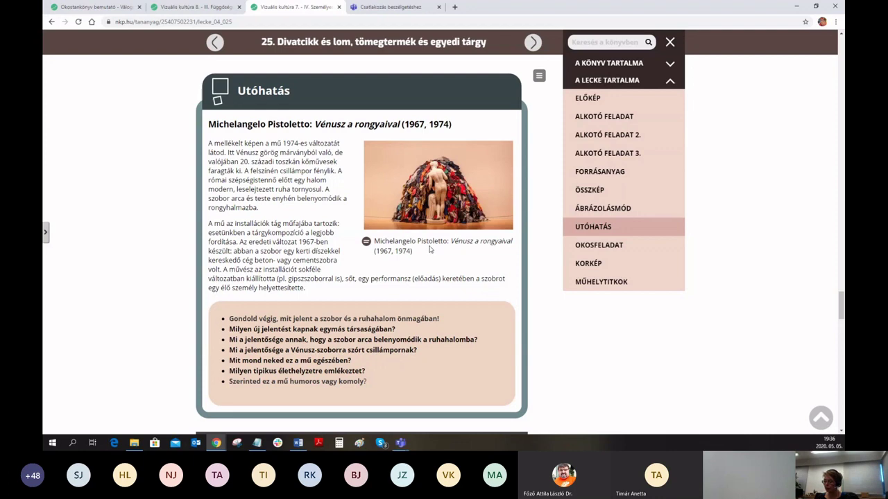
Step: Start the task "Ellentétek egysége (Vénusz a rongyaival)" and examine it together with the questions above it
scroll(387, 263, down, 5)
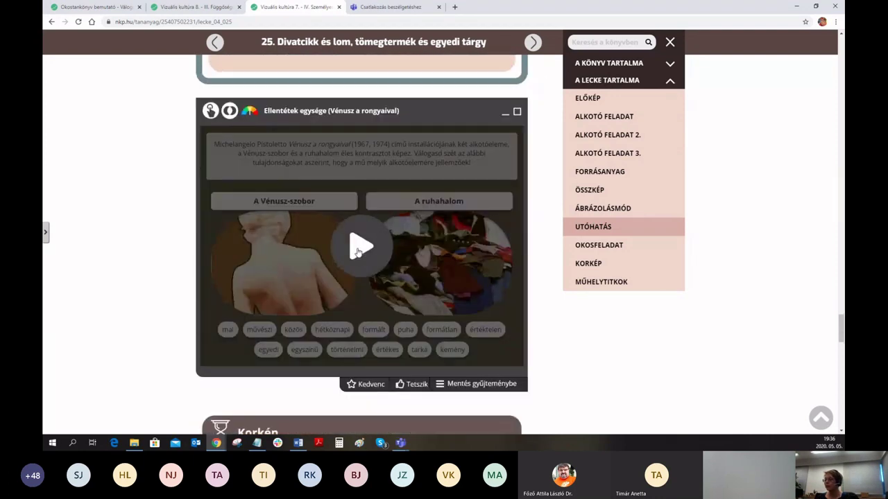
click(360, 250)
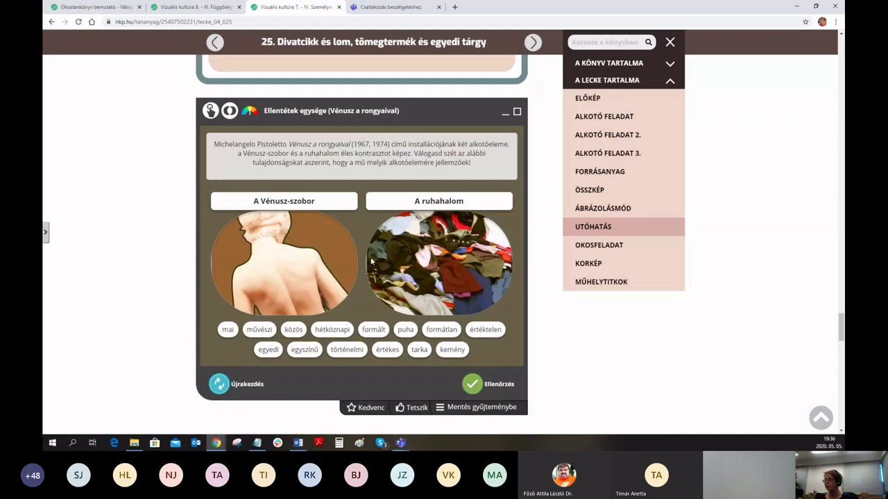
scroll(370, 257, up, 3)
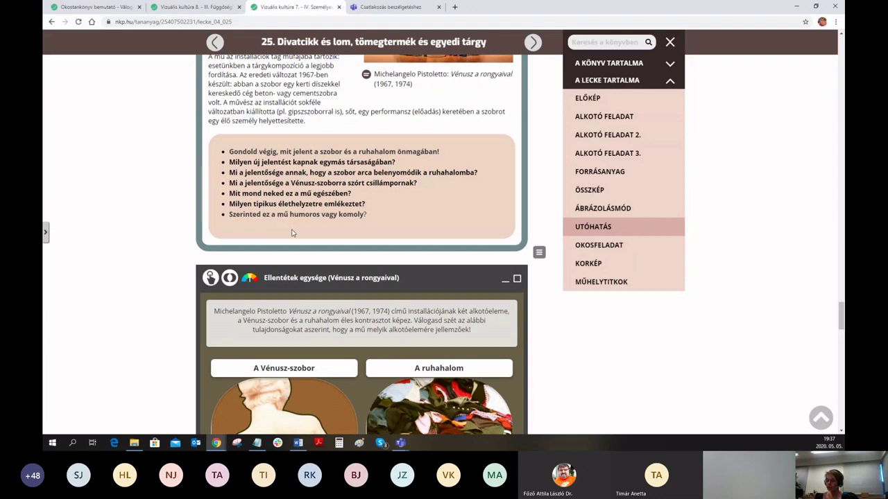
scroll(465, 265, down, 1)
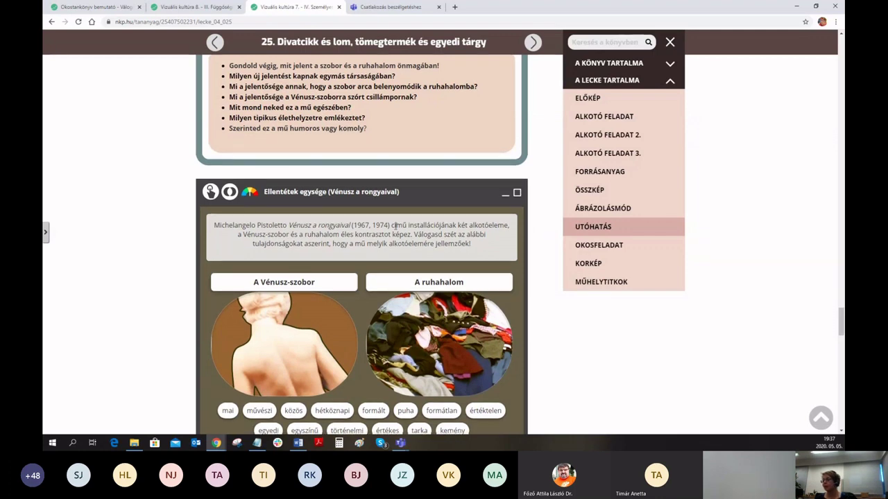
scroll(380, 289, down, 1)
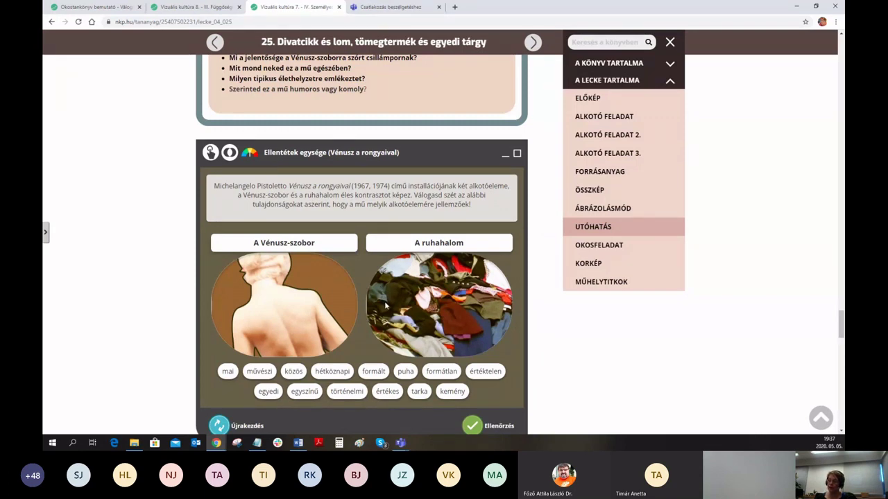
scroll(384, 301, down, 1)
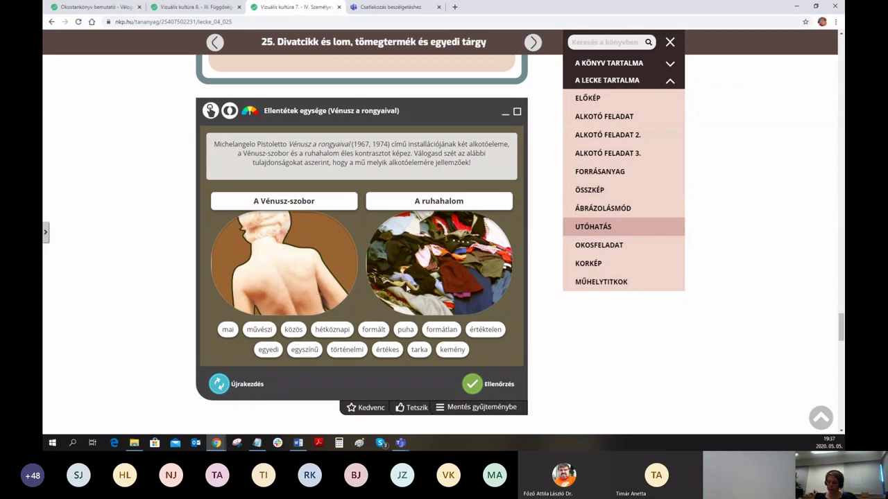
Step: Sort közös, művészi and formált into A Vénusz-szobor, and hétköznapi, mai and formátlan into A ruhahalom
drag(293, 330, 265, 260)
drag(277, 323, 295, 239)
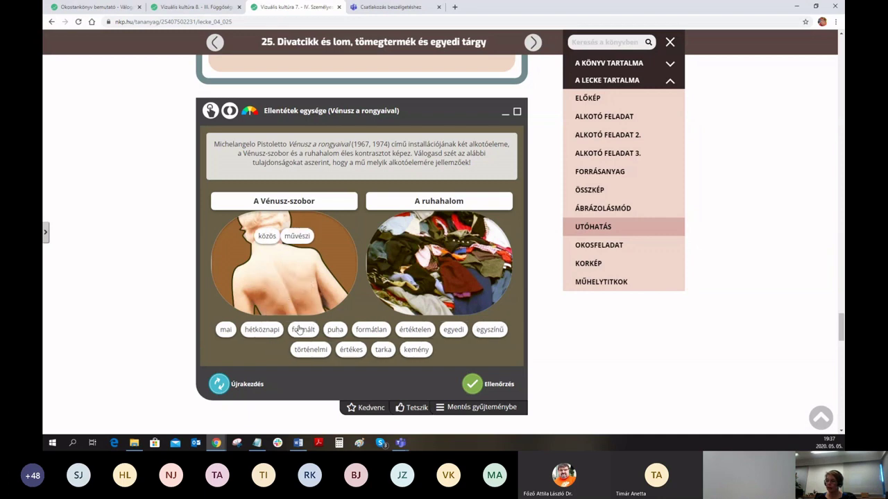
drag(302, 332, 309, 285)
drag(261, 330, 450, 269)
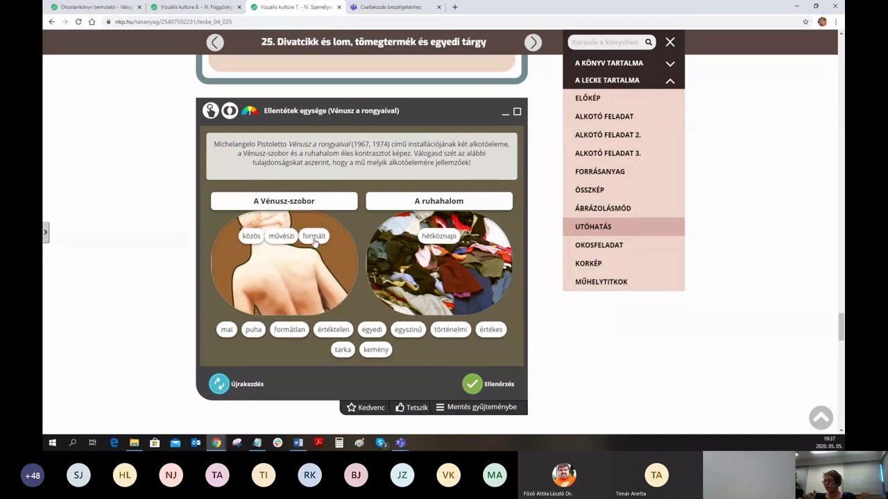
drag(227, 330, 444, 271)
drag(262, 329, 457, 285)
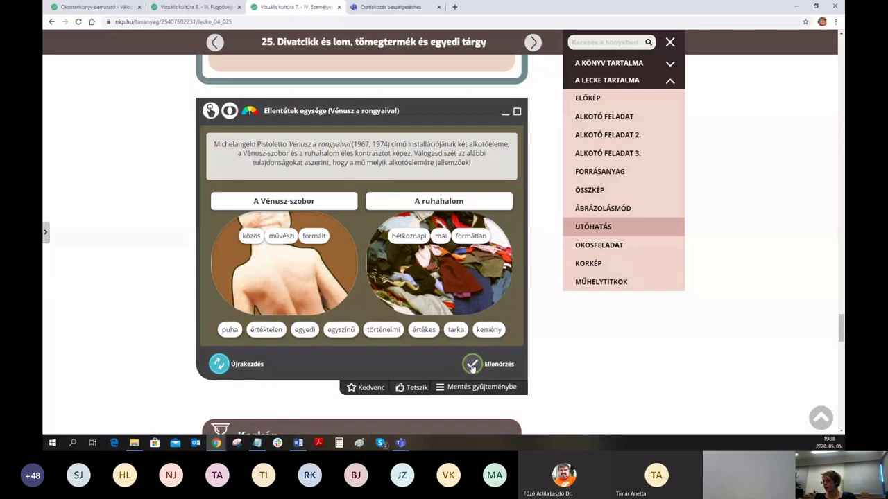
Step: Check the sorting solution and request the correct answers
click(473, 365)
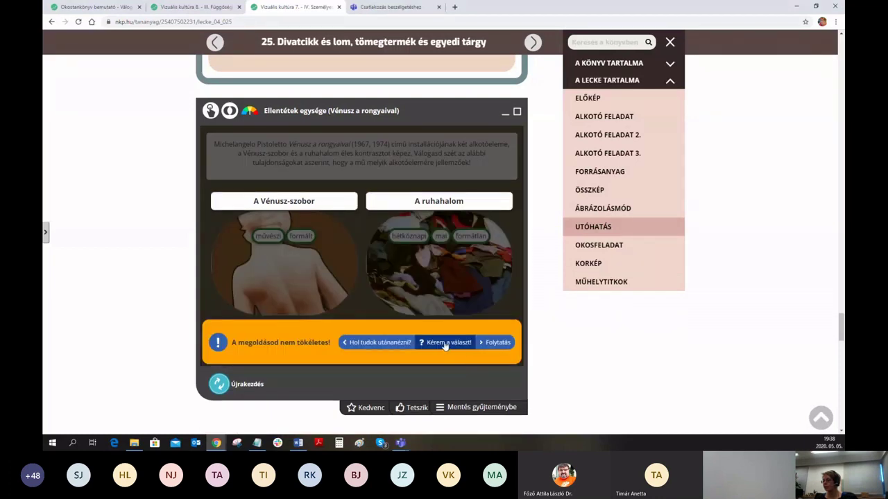
click(447, 343)
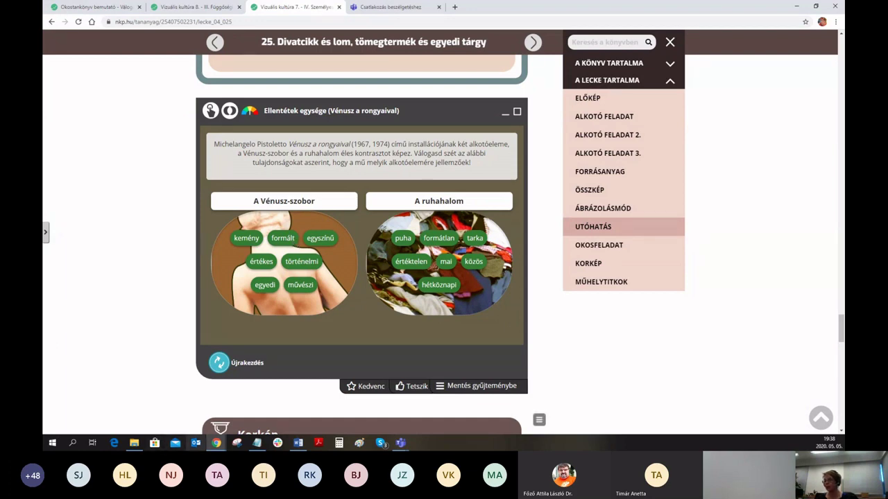
Step: Switch back to the Okostankönyv window with the task list and start a new Halmazba rendezés task
mouse_move(213, 433)
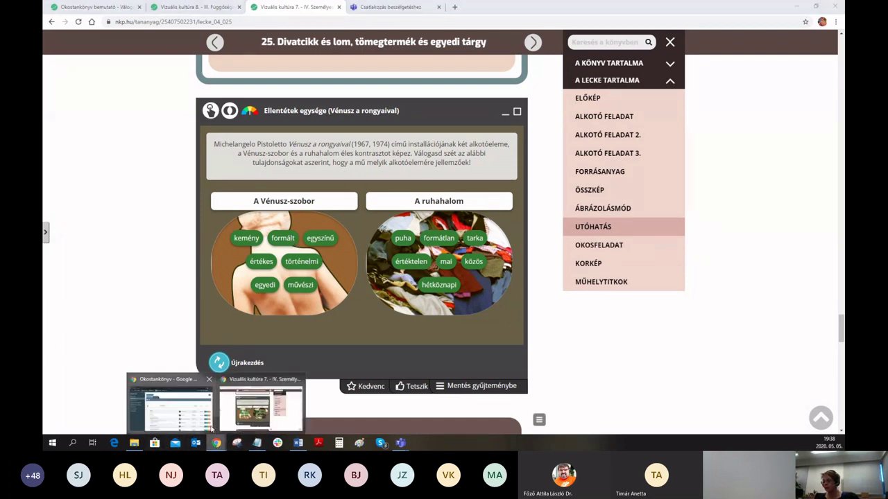
click(178, 414)
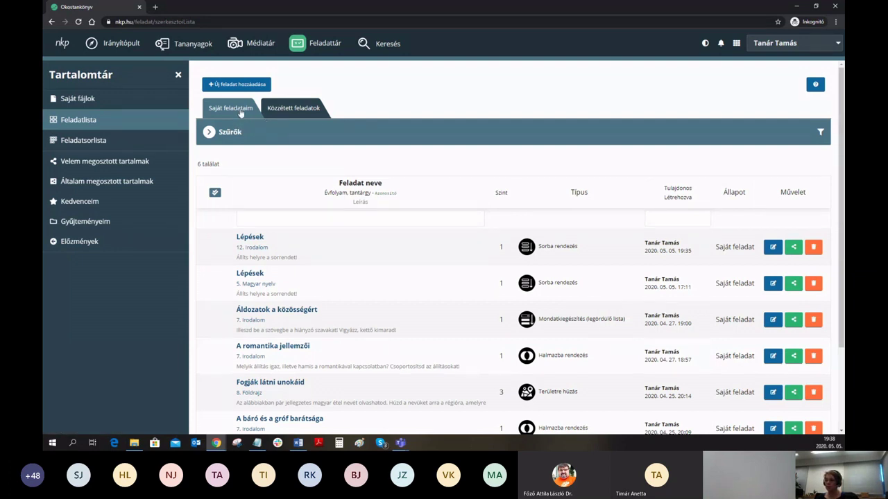
click(226, 89)
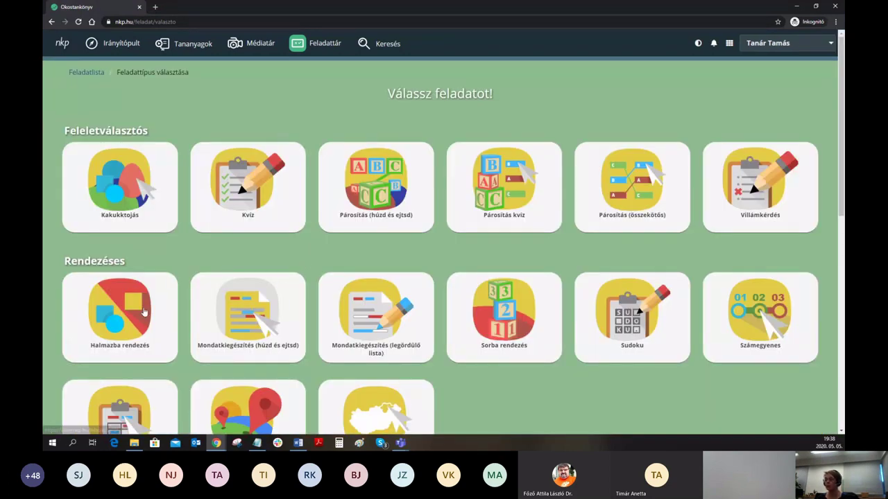
click(151, 331)
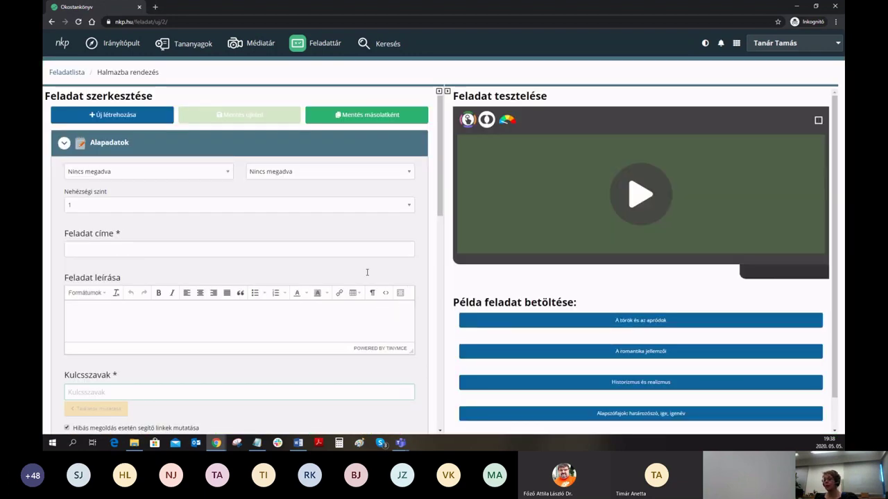
Step: Assign the new task to 7. osztály and the subject Vizuális kultúra
click(228, 174)
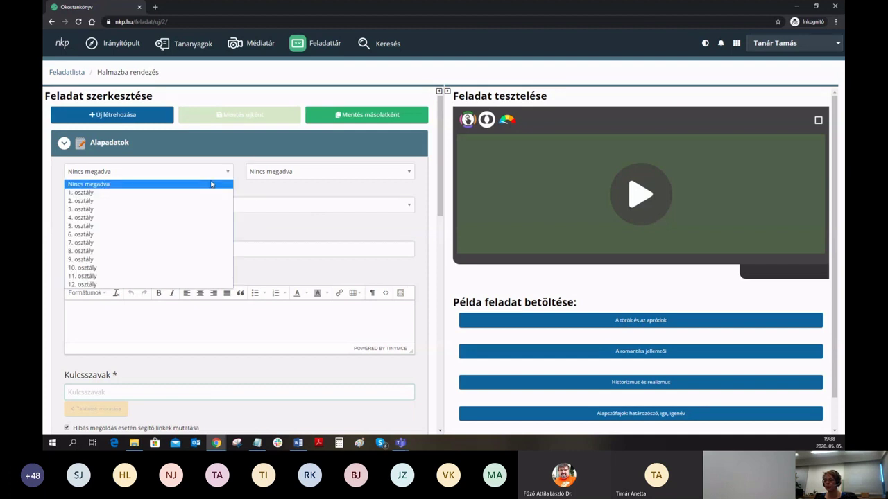
click(300, 175)
click(298, 175)
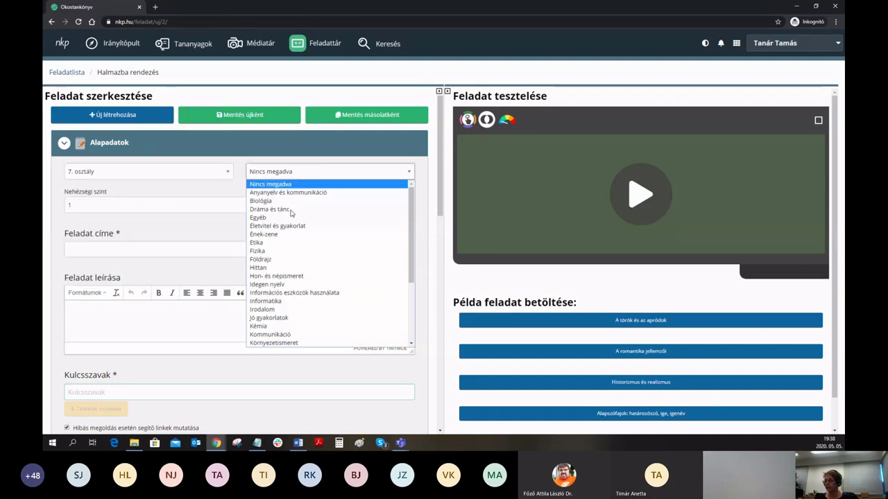
scroll(333, 305, down, 3)
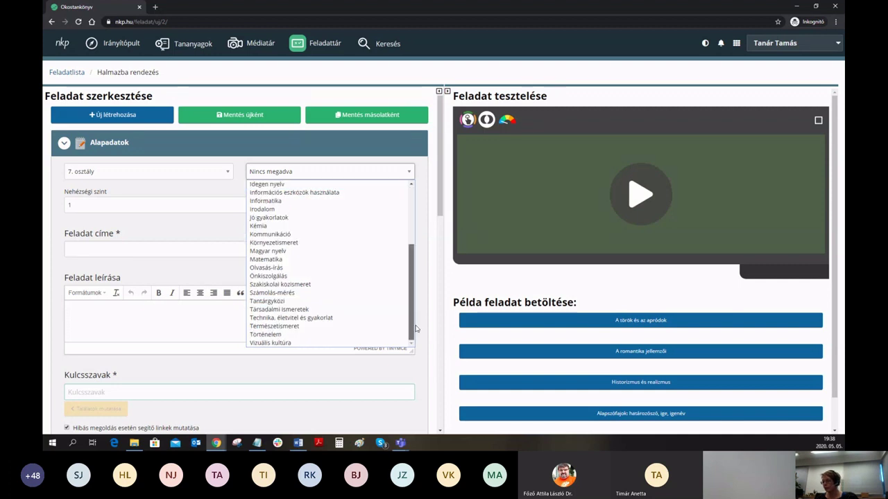
click(279, 345)
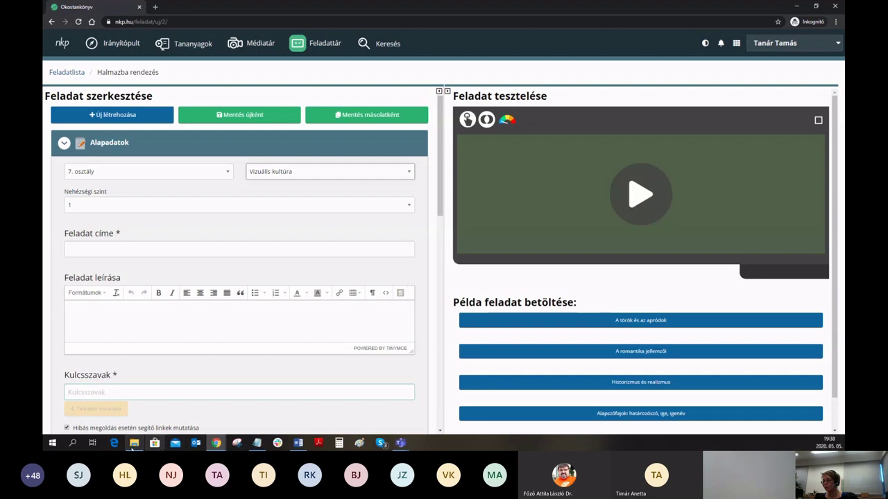
Step: Open the Word document "Ellentétek egysége (Vénusz a rongyaival) (feladat)" from the HALMAZOS folder in File Explorer and maximize its window
click(136, 447)
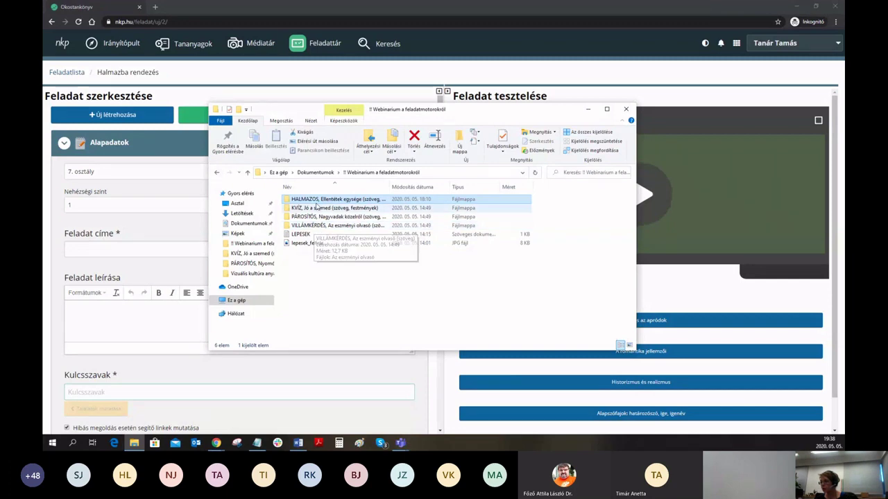
double_click(317, 201)
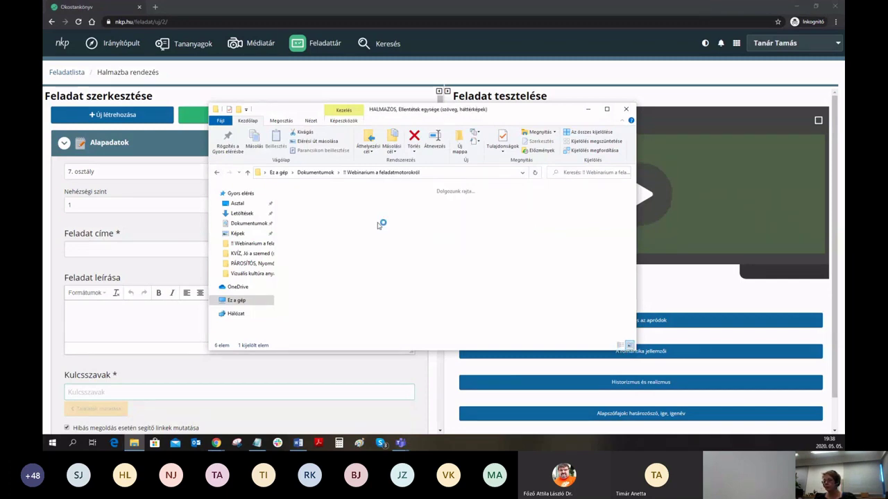
double_click(296, 219)
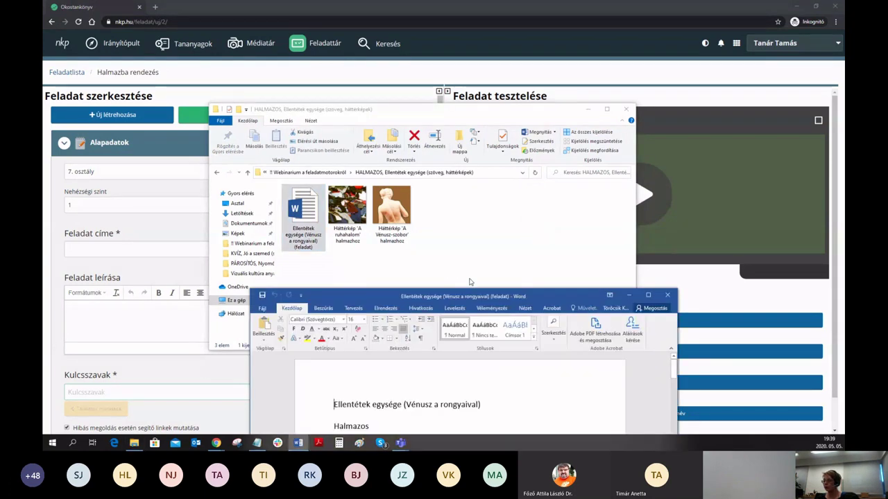
drag(642, 297, 685, 91)
click(691, 90)
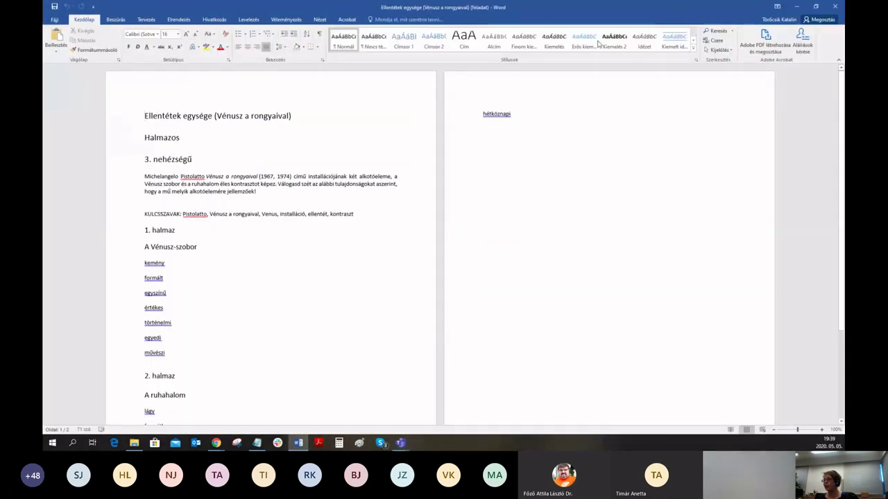
Step: Return to the task editor in the browser and set the task's Nehézségi szint to 3
click(798, 8)
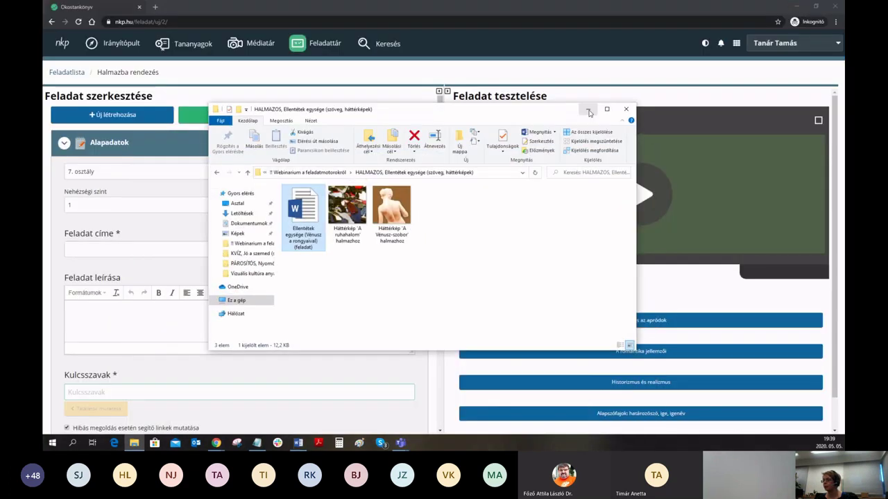
click(119, 208)
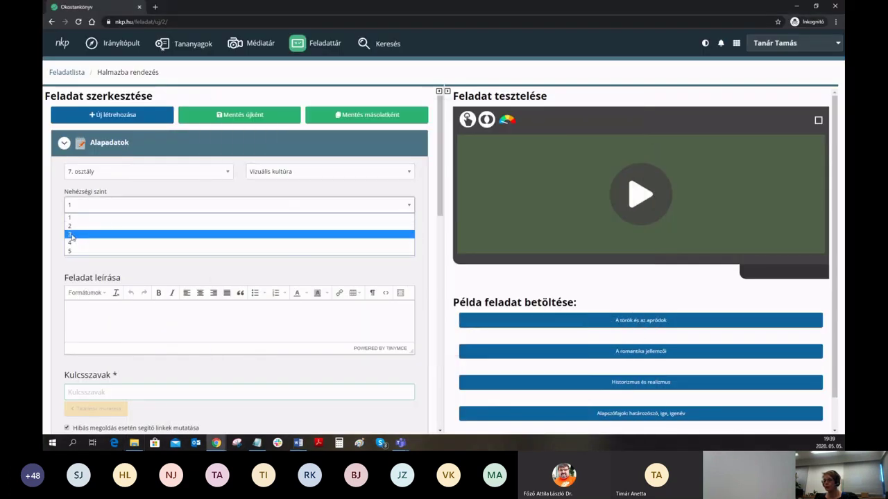
click(76, 231)
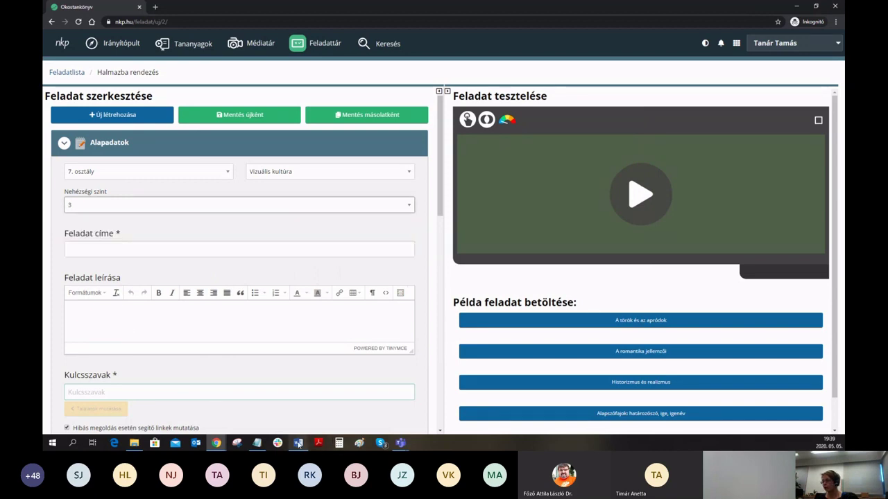
Step: Copy the heading words "Ellentétek egysége" from the Word document and return to the task editor's Feladat címe field
click(298, 444)
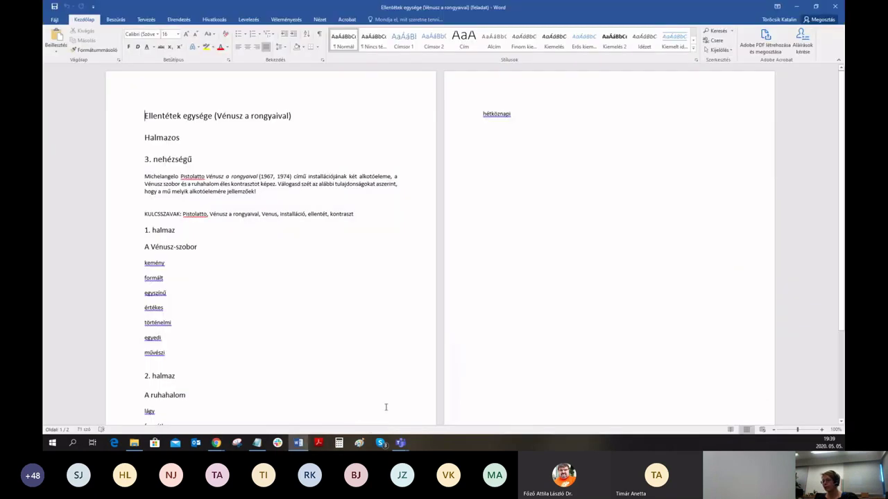
drag(146, 115, 197, 118)
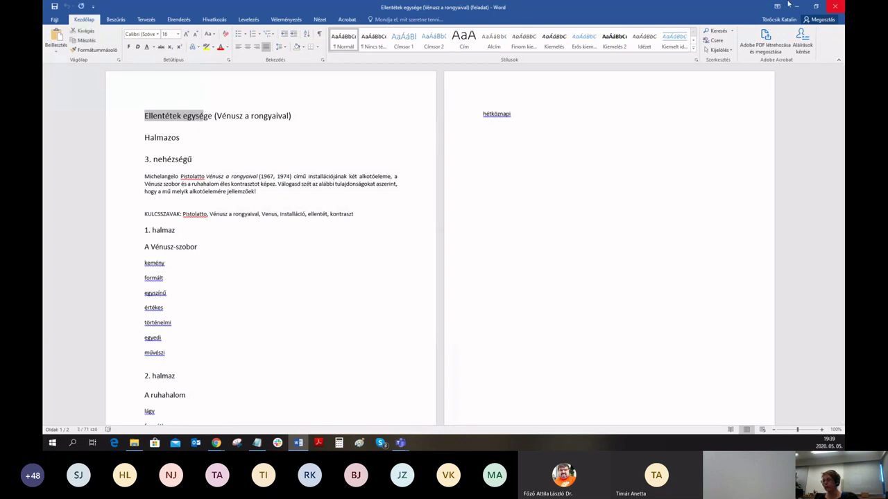
drag(145, 115, 213, 116)
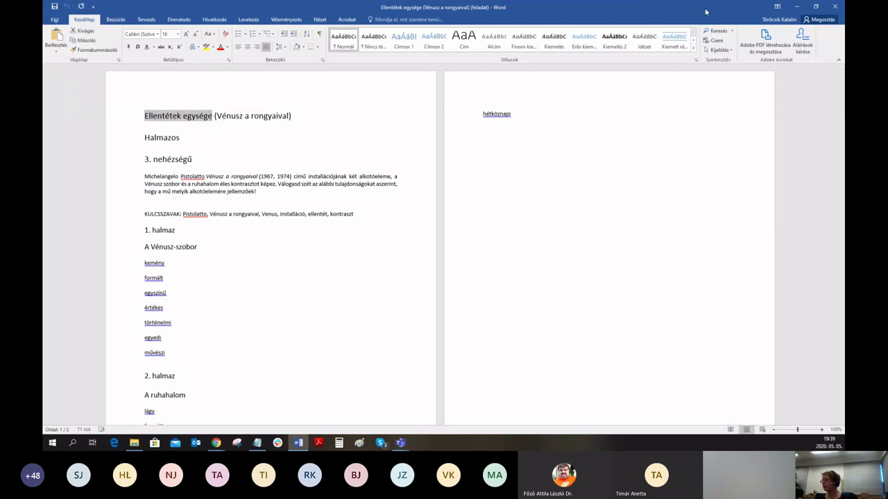
click(797, 6)
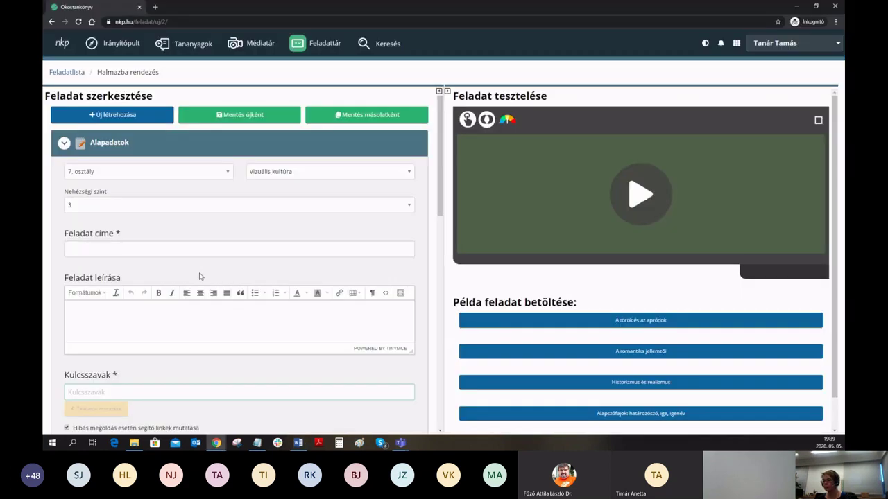
click(122, 251)
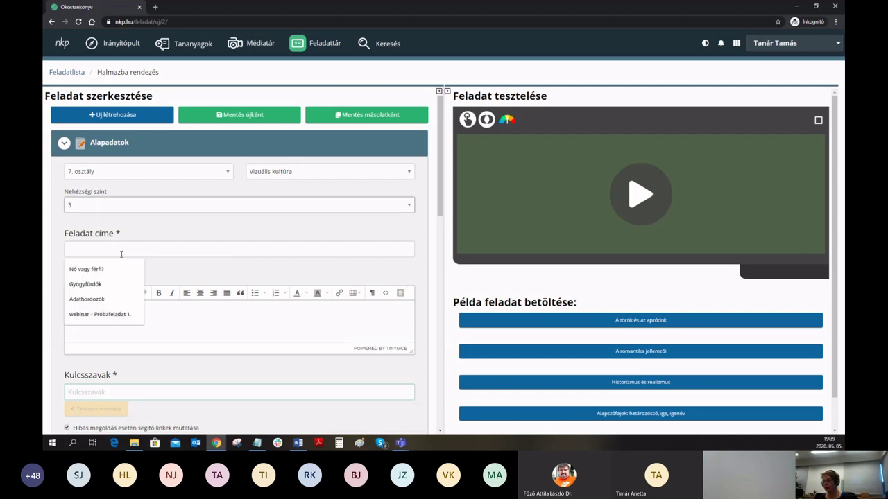
Step: Copy the introductory paragraph about Pistolatto's Vénusz a rongyaival from the Word document into the exercise's Feladat leírása field
click(300, 443)
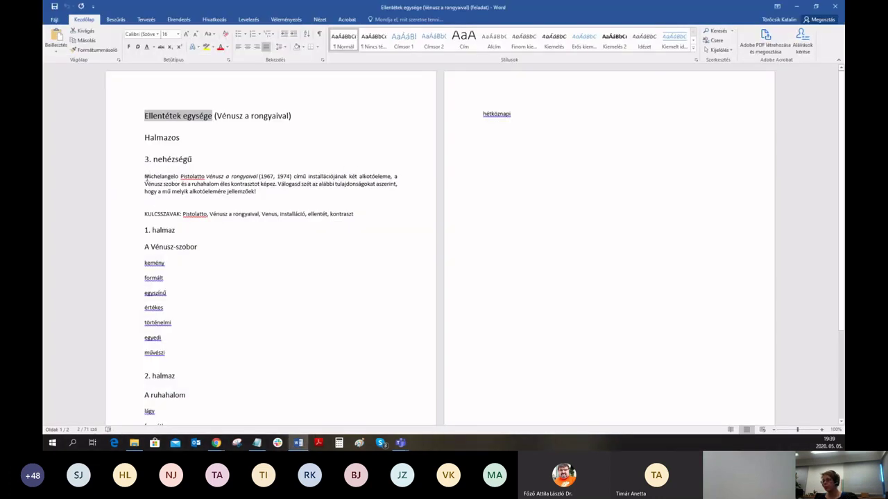
drag(145, 176, 260, 191)
key(ctrl+c)
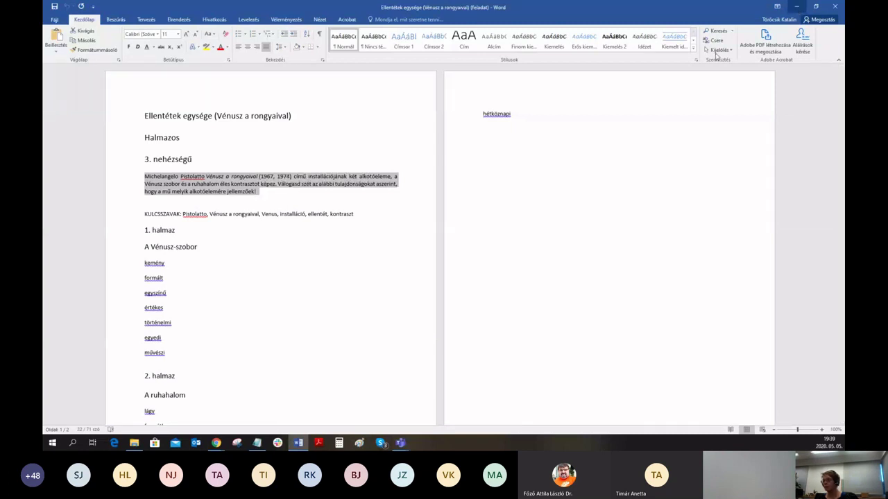
key(alt+Tab)
click(149, 316)
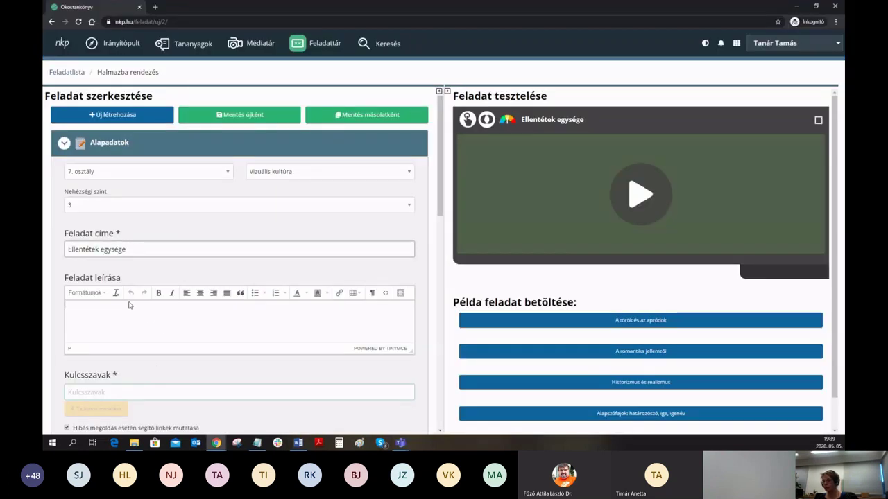
key(ctrl+v)
Step: Copy the KULCSSZAVAK list, from Pistolatto to kontraszt, from the Word document into the exercise's Kulcsszavak field
scroll(153, 352, down, 1)
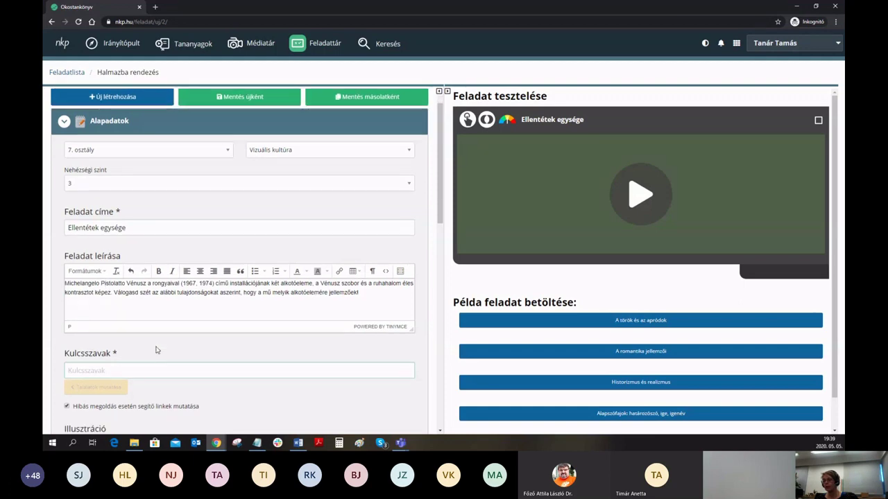
click(298, 443)
drag(183, 214, 367, 213)
key(ctrl+c)
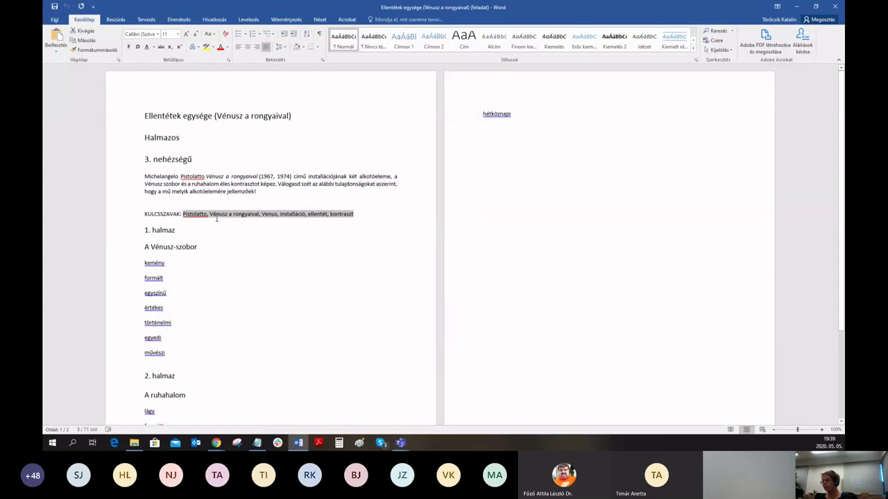
click(796, 7)
click(117, 308)
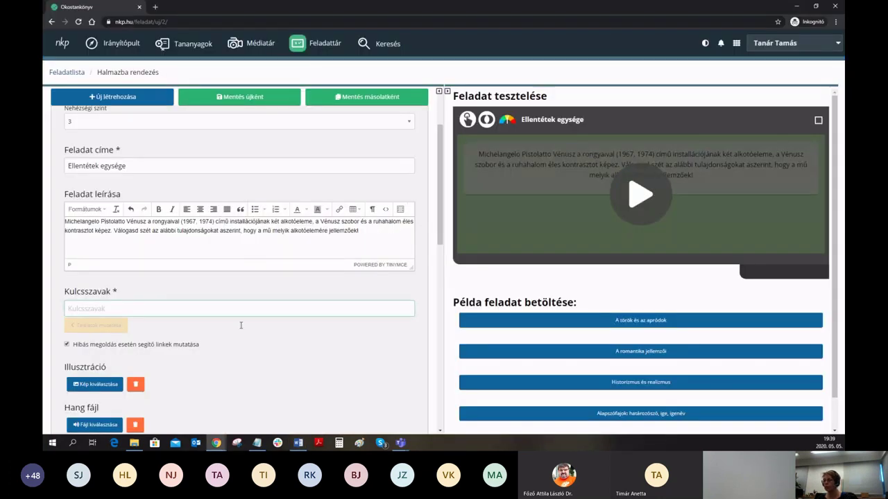
key(ctrl+v)
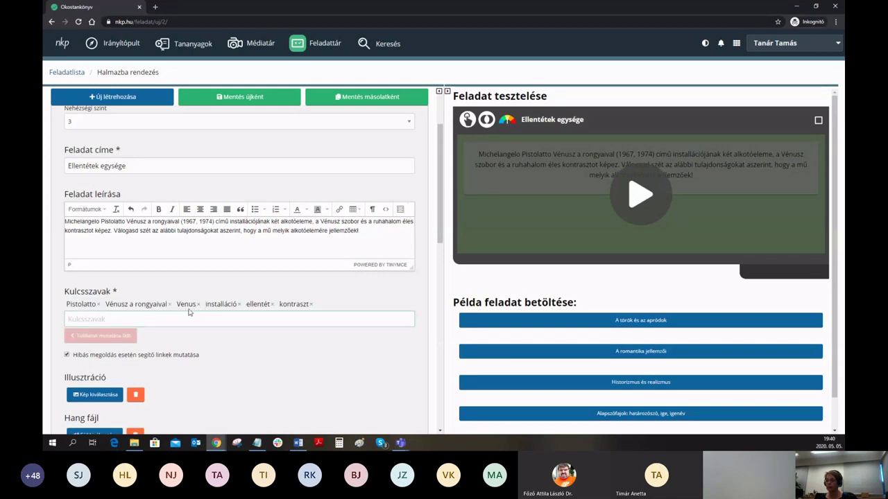
Step: Remove the keyword Venus and add the keyword "valami" to the exercise
click(199, 304)
text(valami)
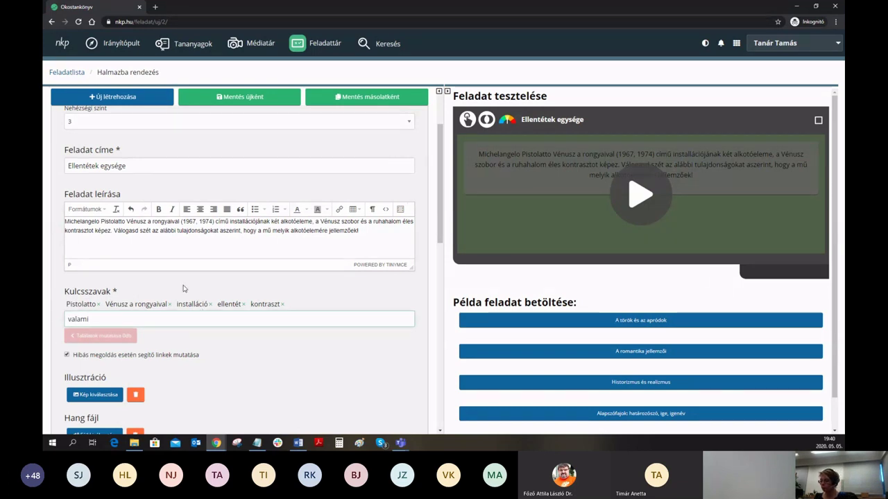
key(Return)
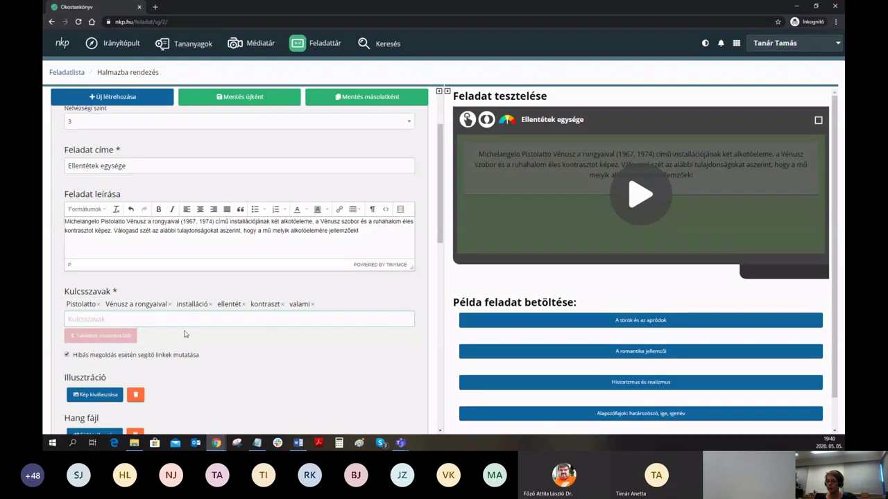
Step: Add a new set under Halmazok in the Részletek section and expand its settings
scroll(176, 321, down, 3)
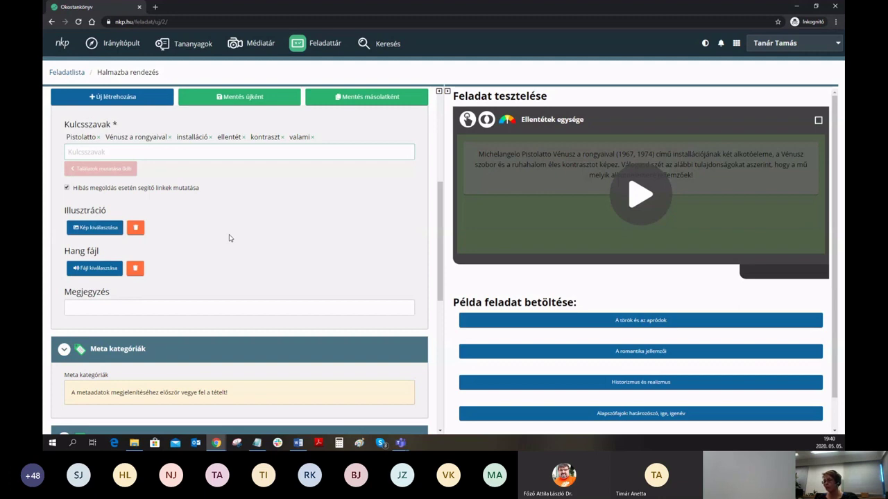
scroll(230, 238, down, 8)
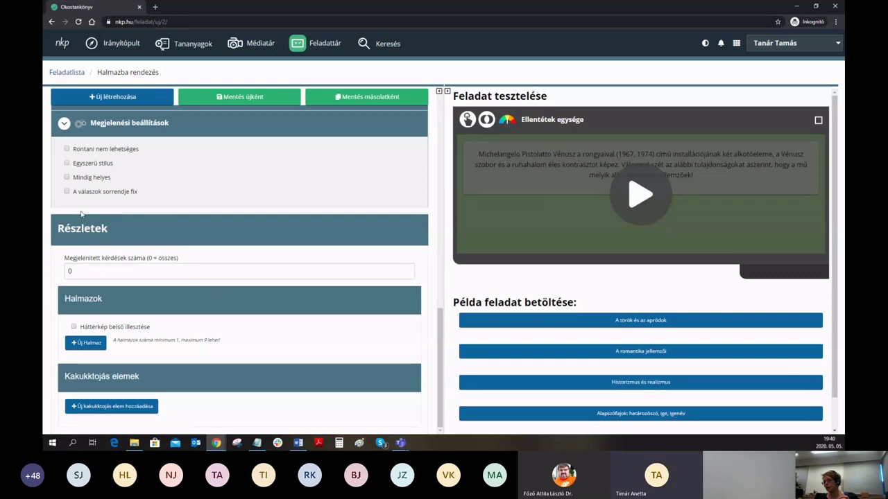
click(85, 343)
scroll(159, 344, down, 1)
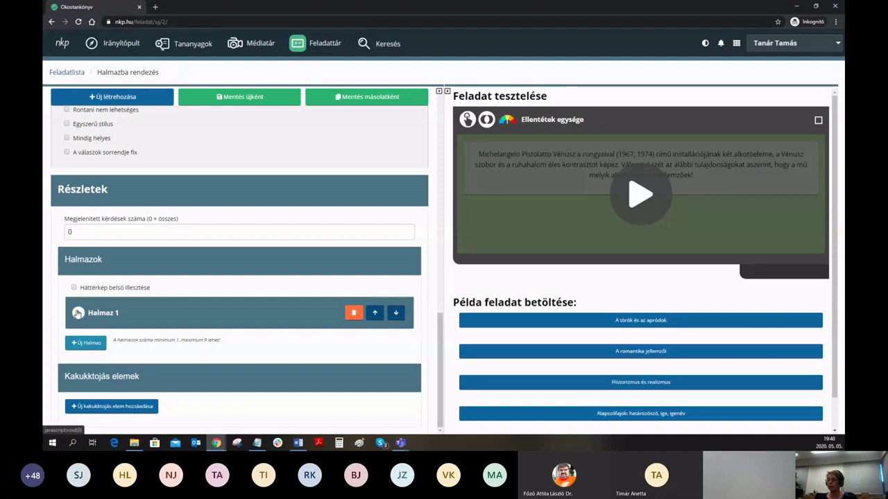
click(157, 315)
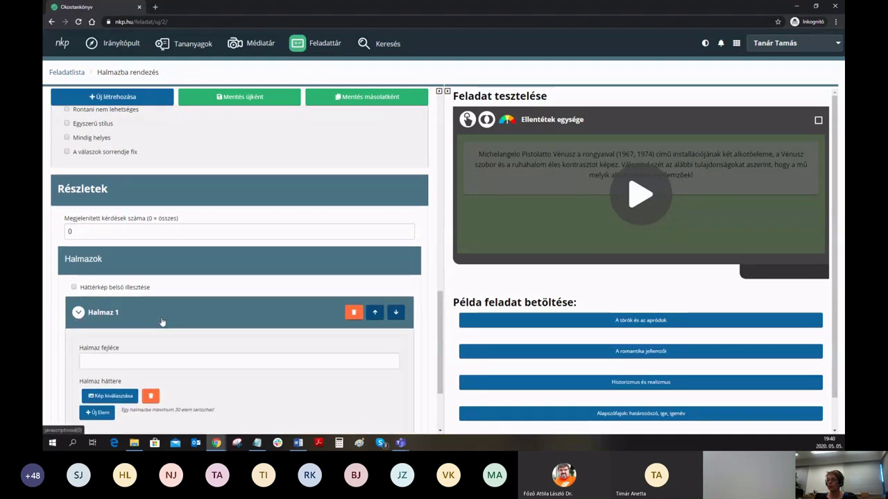
scroll(149, 319, down, 1)
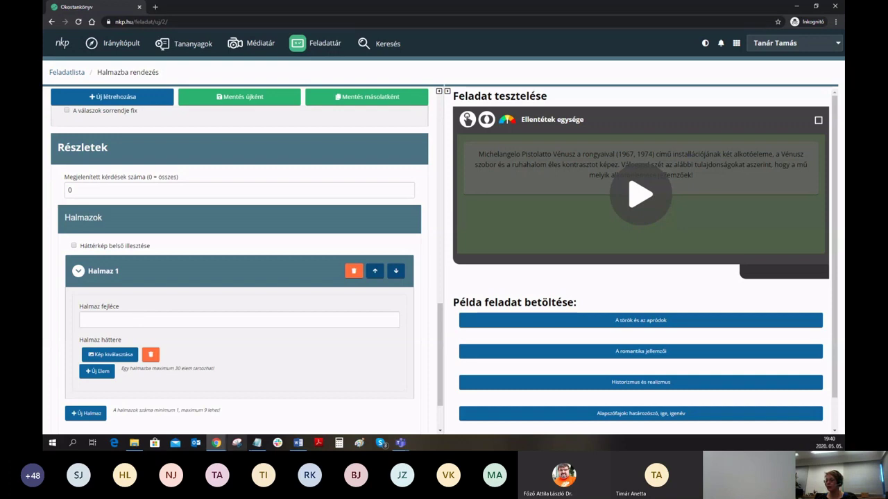
Step: Set the header of Halmaz 1 to "A Vénusz-szobor", taken from the Word document
click(299, 443)
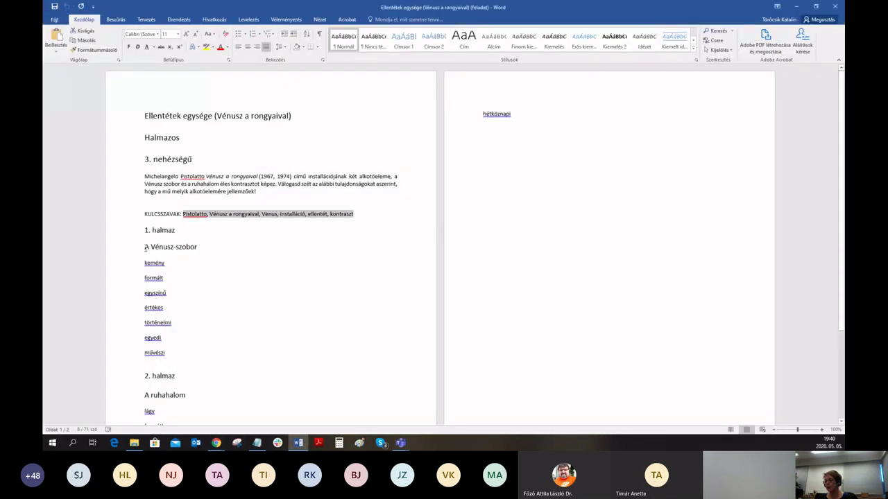
drag(145, 247, 199, 248)
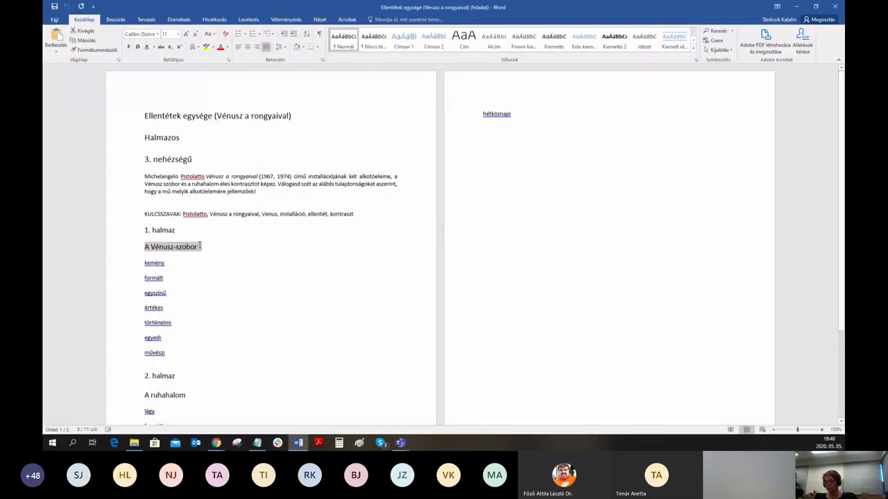
click(216, 443)
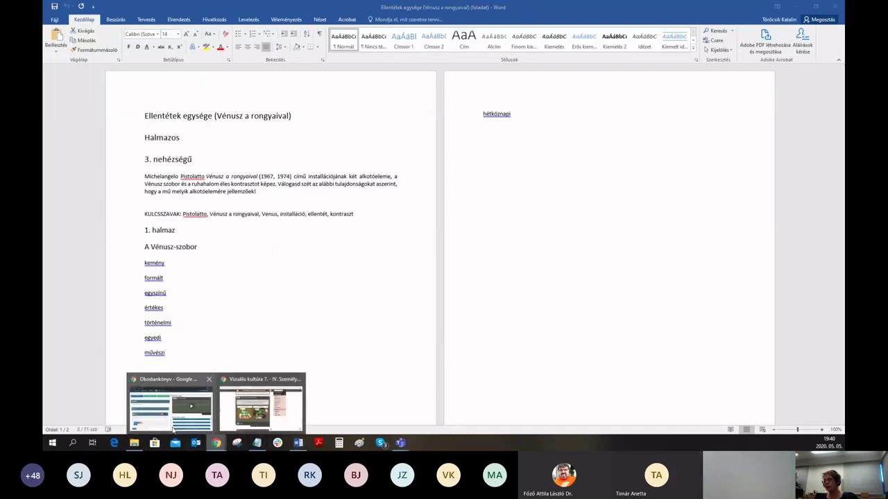
click(174, 428)
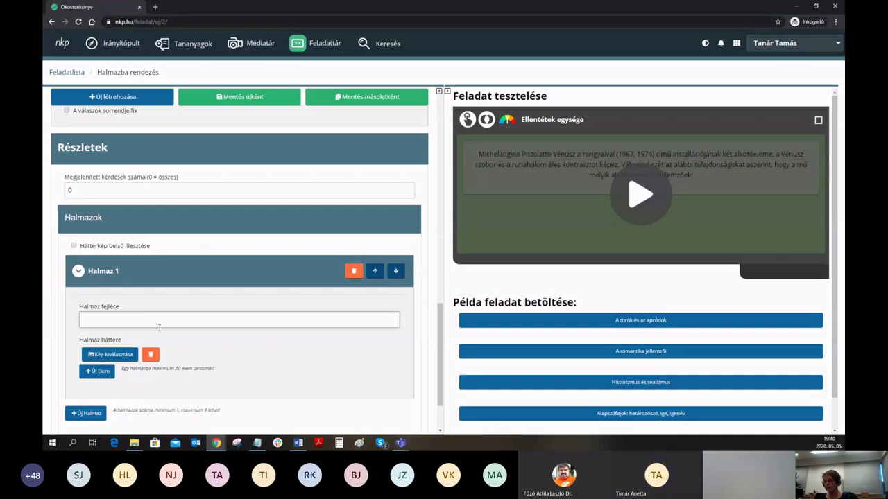
click(144, 319)
text(A Vénusz-szobor)
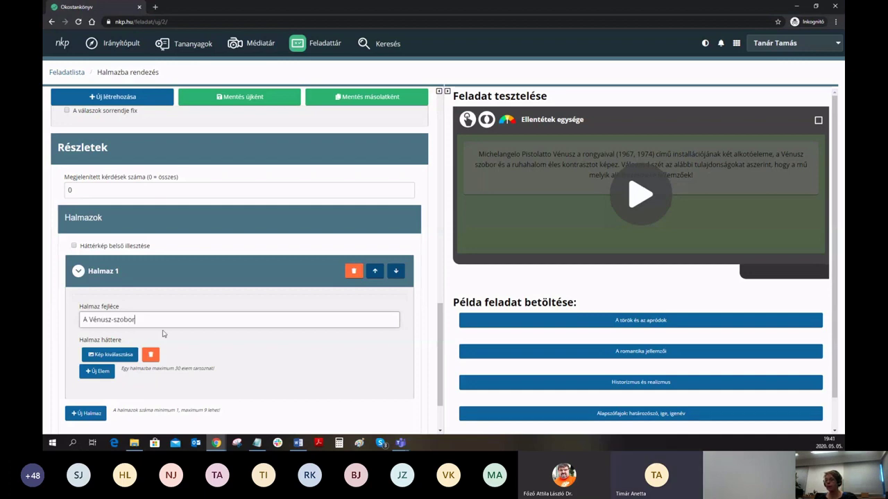
Step: Add a text element to Halmaz 1, paste the words kemény, formált and egyszínű from Word, and cut everything after "kemény"
scroll(99, 305, down, 1)
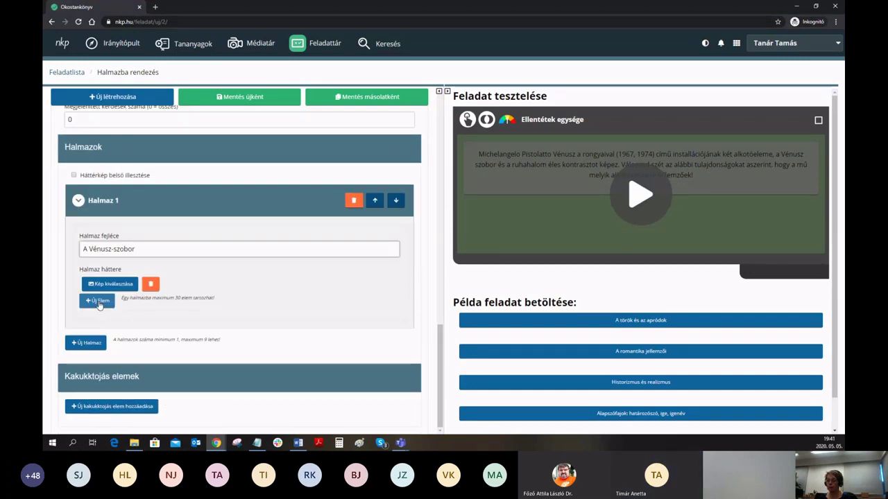
click(98, 301)
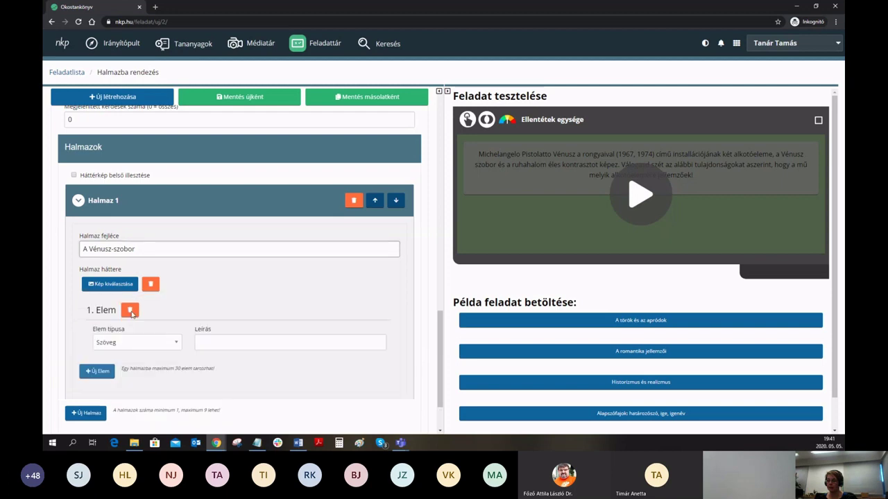
click(299, 443)
drag(145, 263, 170, 294)
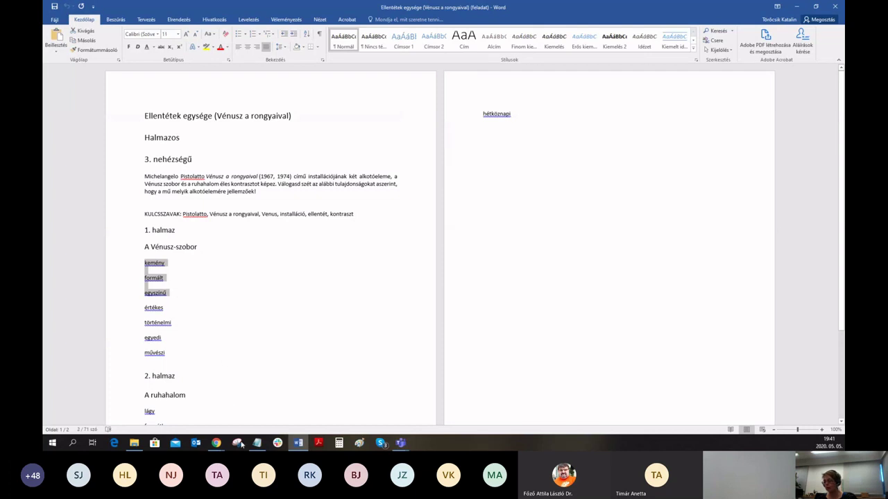
click(217, 443)
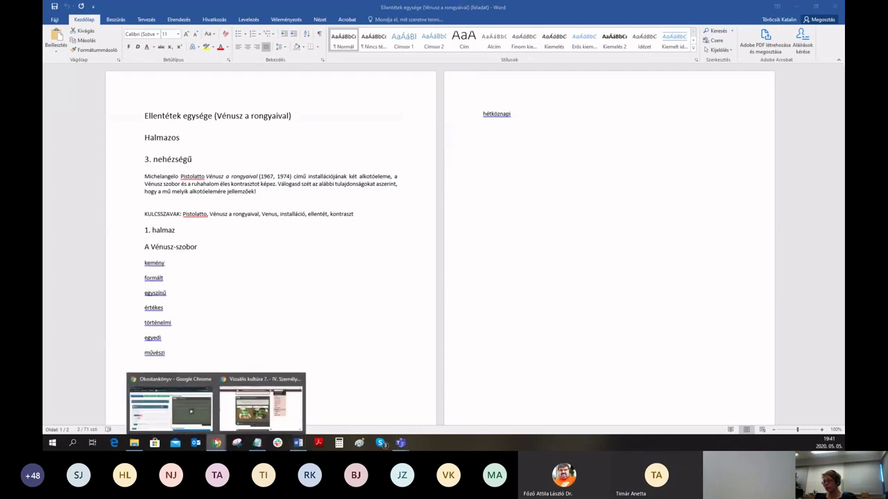
click(162, 416)
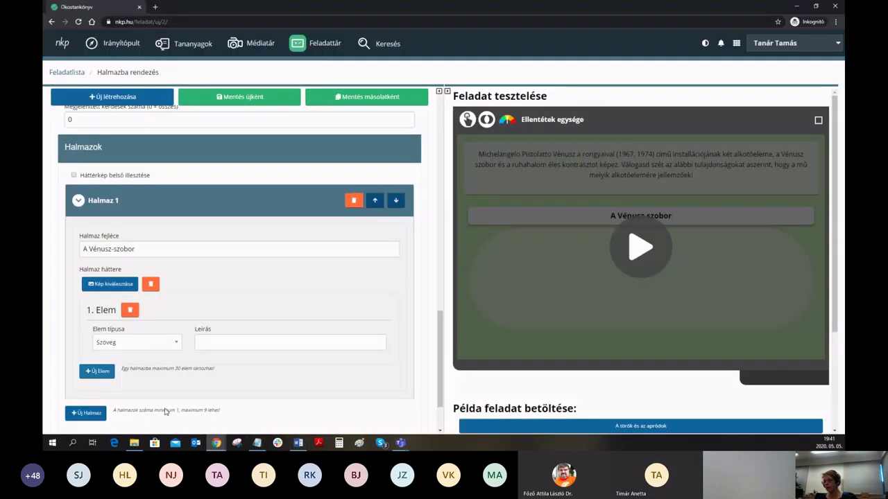
click(219, 344)
key(ctrl+v)
drag(280, 343, 220, 343)
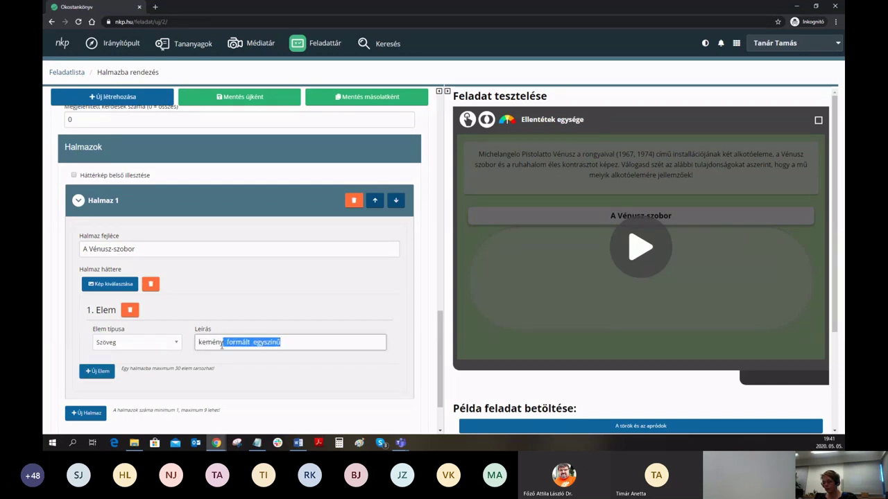
key(ctrl+x)
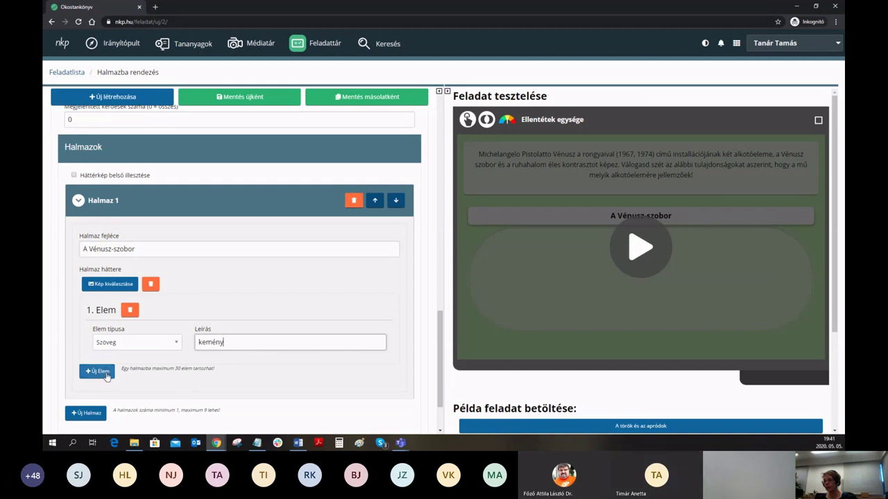
Step: Add a second text element to Halmaz 1, paste the cut words into it and keep only "formált"
key(Return)
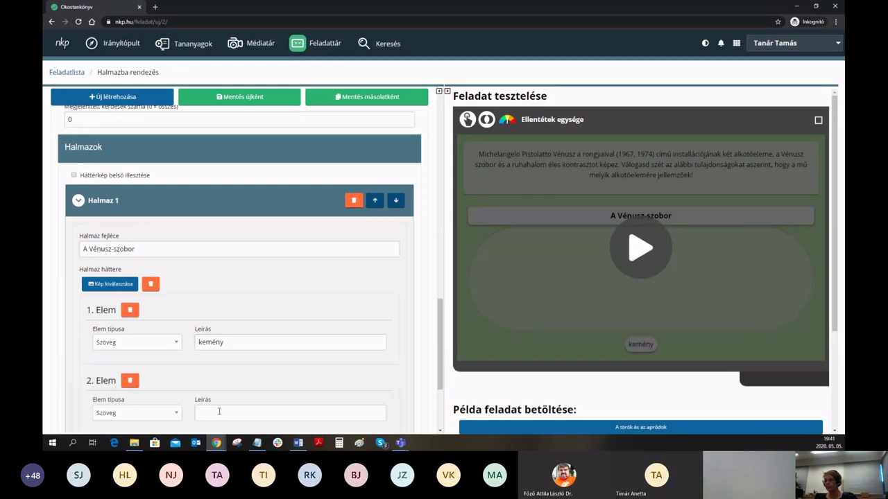
click(231, 415)
key(ctrl+v)
drag(258, 413, 226, 413)
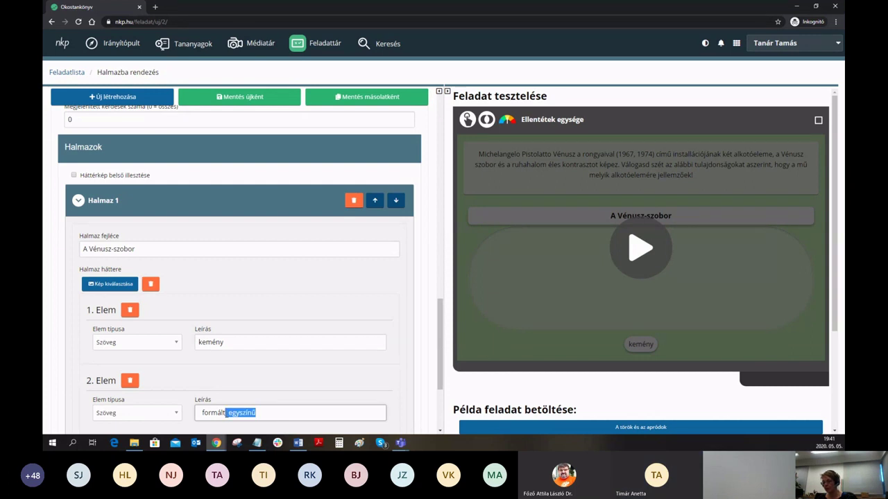
key(BackSpace)
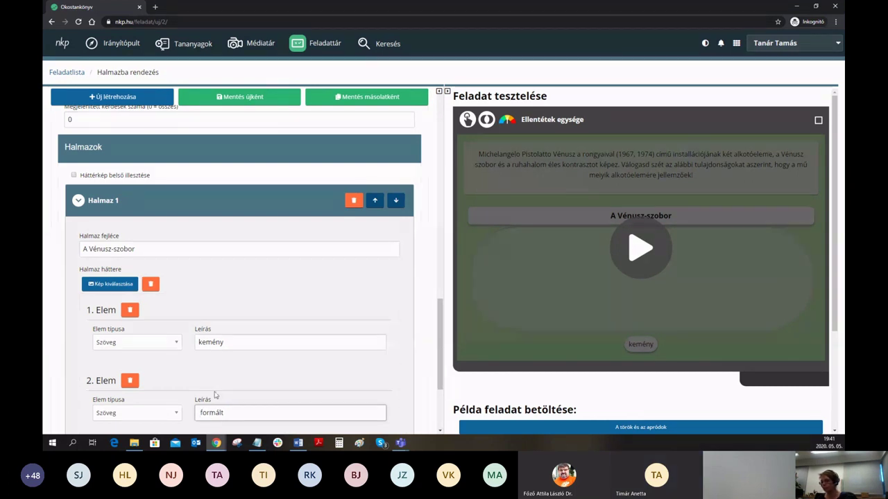
Step: Add a third text element to Halmaz 1 with the description "egyszínű"
scroll(208, 370, down, 2)
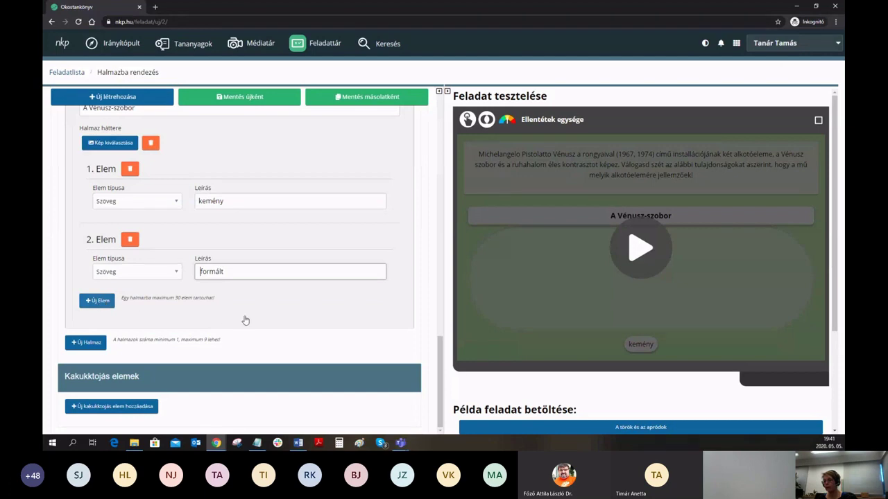
key(Return)
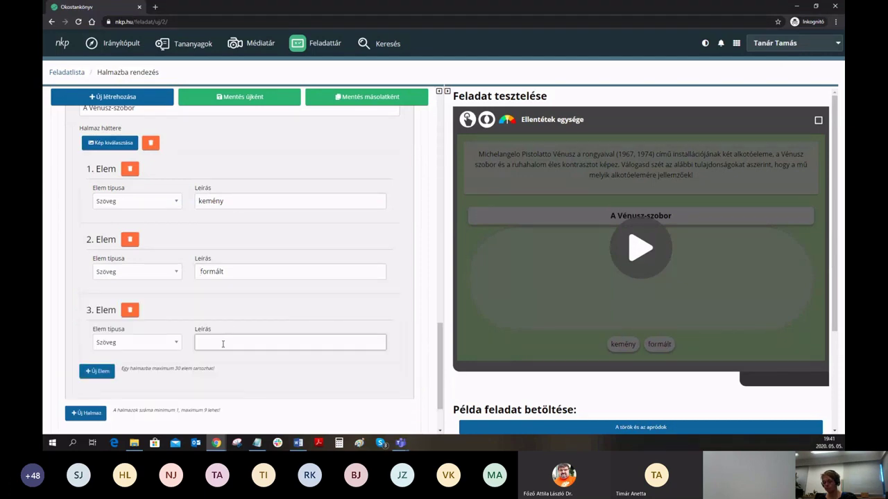
key(ctrl+v)
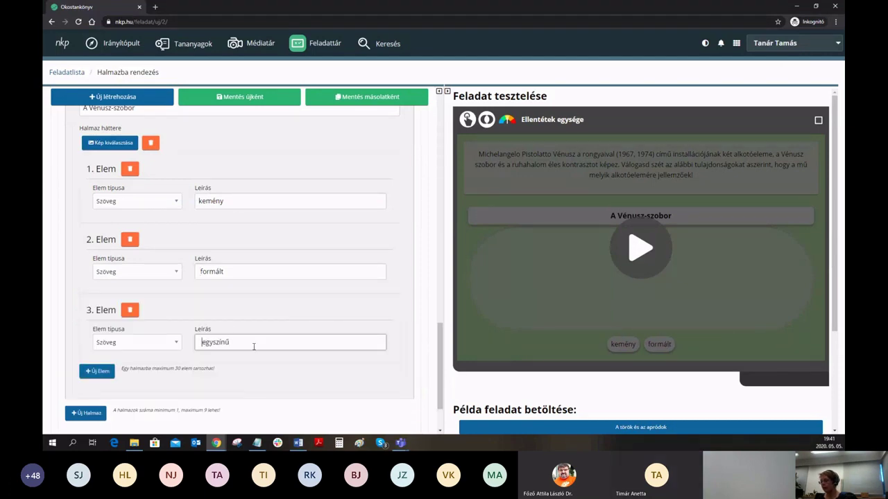
click(330, 377)
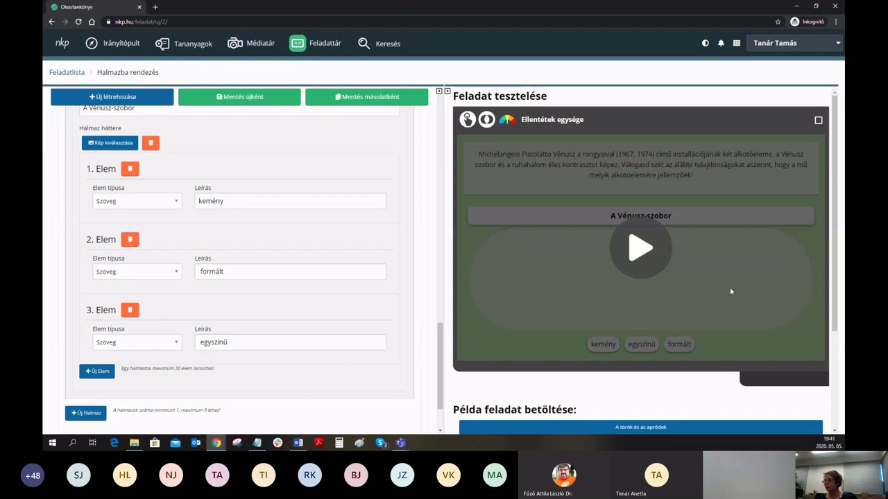
Step: Start the exercise in the test preview to view the A Vénusz-szobor set with its elements
click(640, 249)
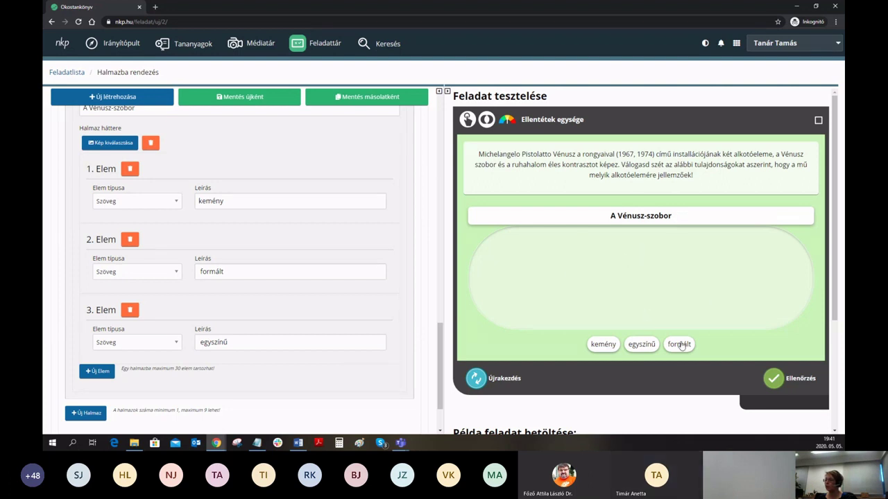
scroll(167, 354, down, 1)
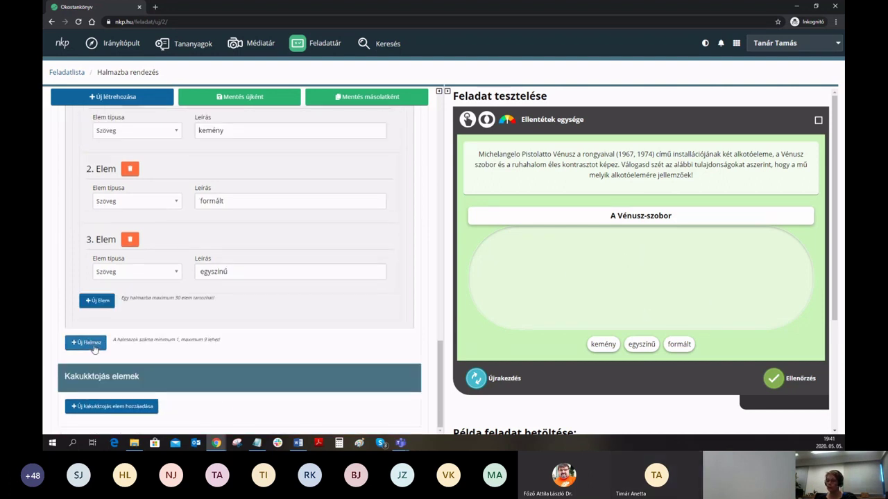
Step: Add two more sets below Halmaz 1 and expand Halmaz 2 for editing
click(88, 342)
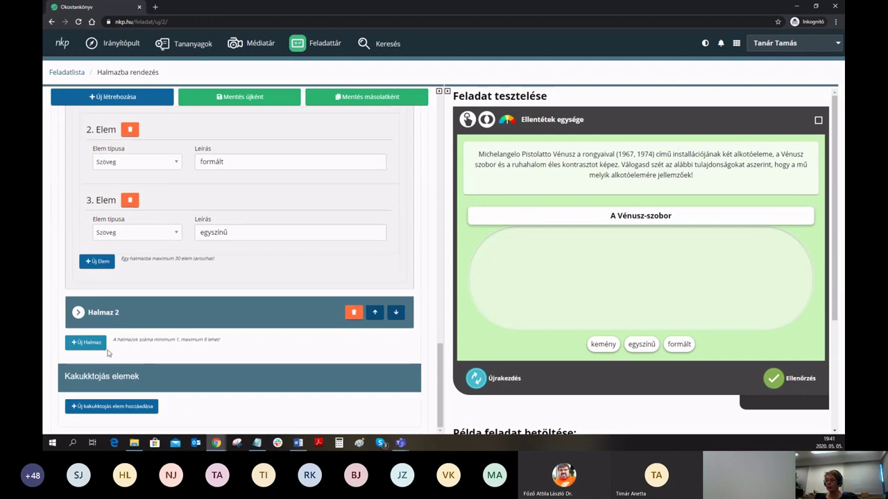
click(88, 347)
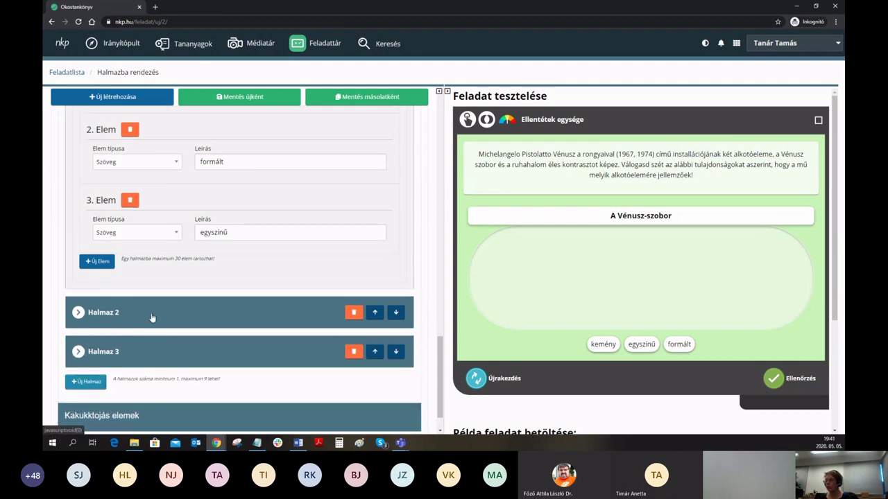
click(153, 313)
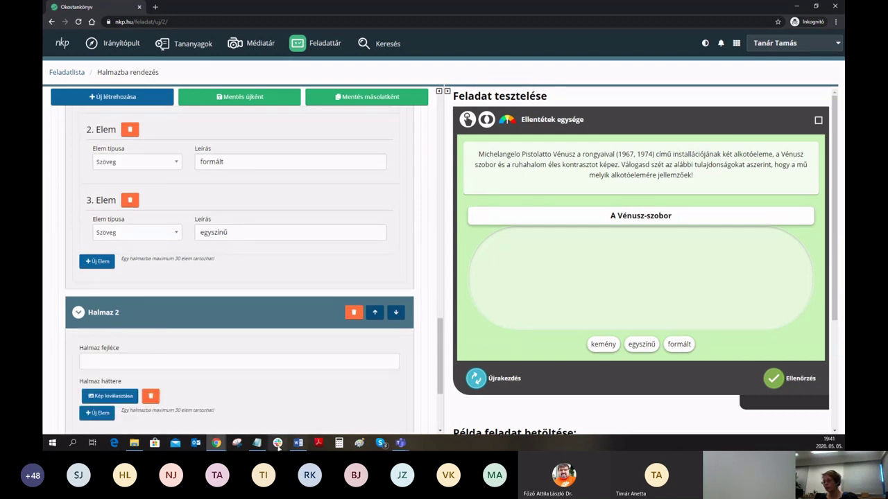
Step: Copy the heading "A ruhahalom" from the Word document and paste it as the set header of Halmaz 2 in the browser
click(300, 444)
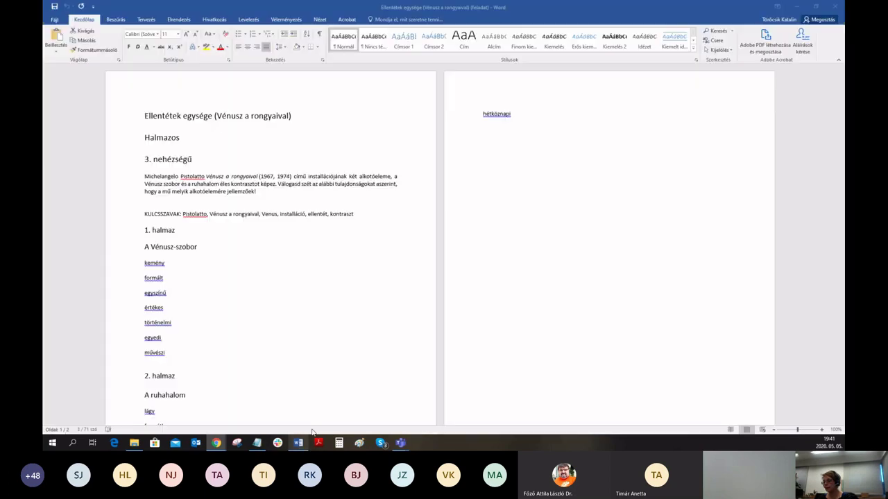
drag(146, 395, 199, 394)
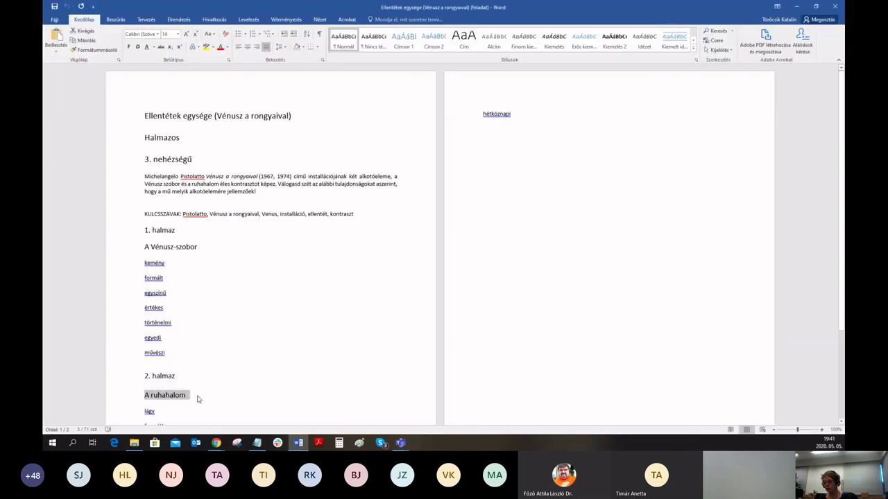
mouse_move(217, 443)
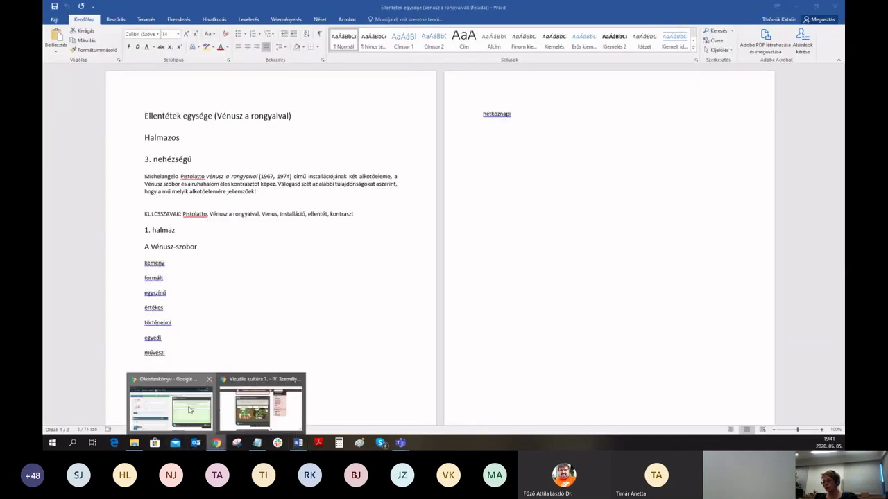
click(189, 410)
click(174, 361)
key(ctrl+v)
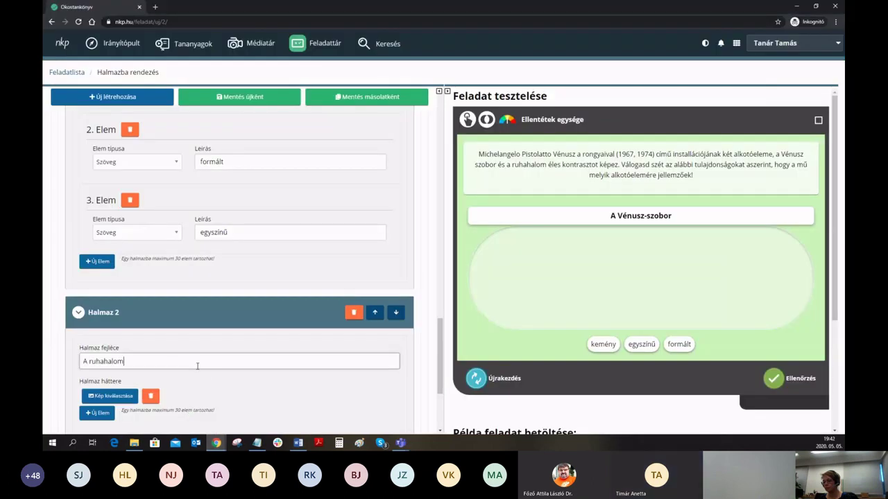
Step: Add two text elements to Halmaz 2 with the descriptions "a" and "b"
scroll(187, 375, down, 3)
click(97, 261)
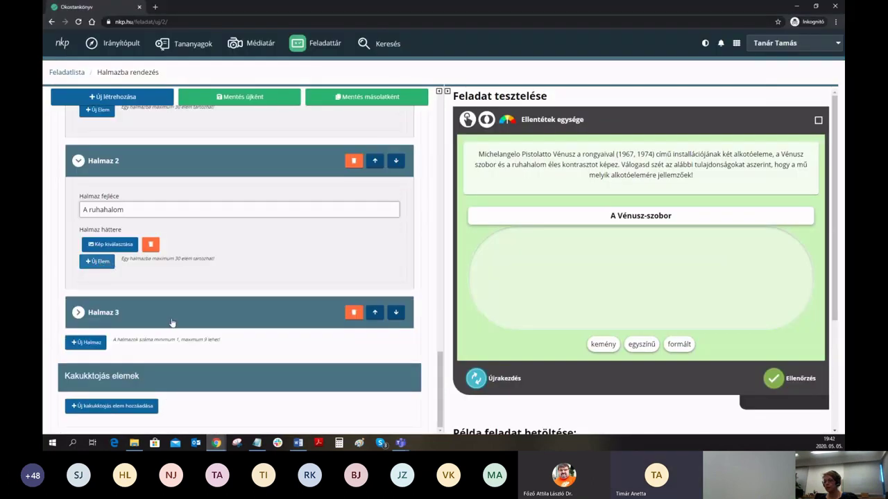
click(209, 304)
text(a)
key(Tab)
key(Return)
click(215, 374)
text(b)
Step: Add a third text element to Halmaz 2 with the description "c"
scroll(173, 391, down, 2)
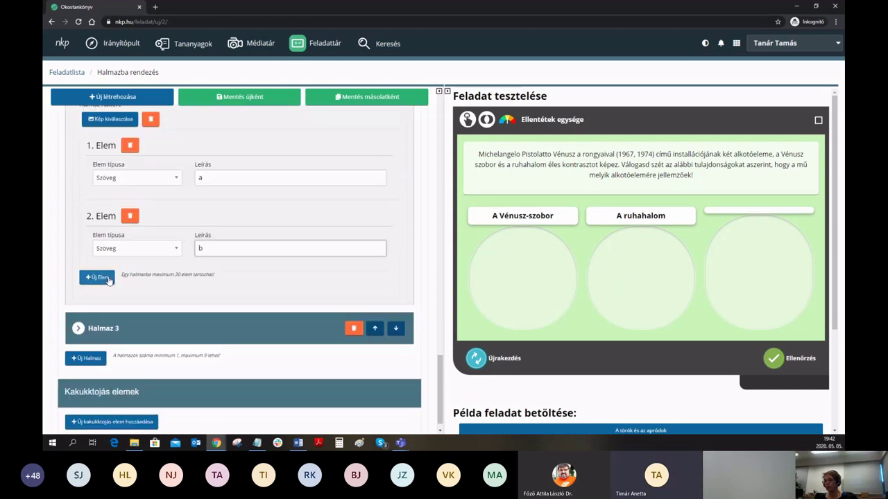
key(Tab)
key(Return)
click(209, 318)
text(c)
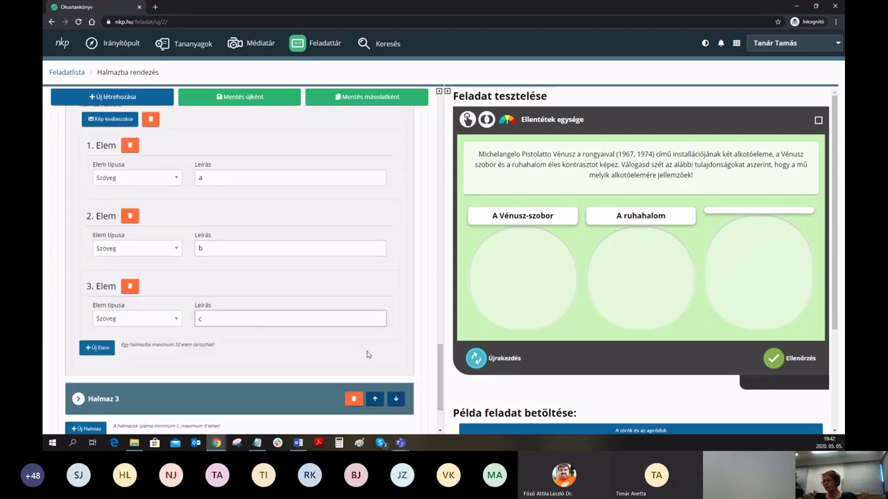
click(276, 350)
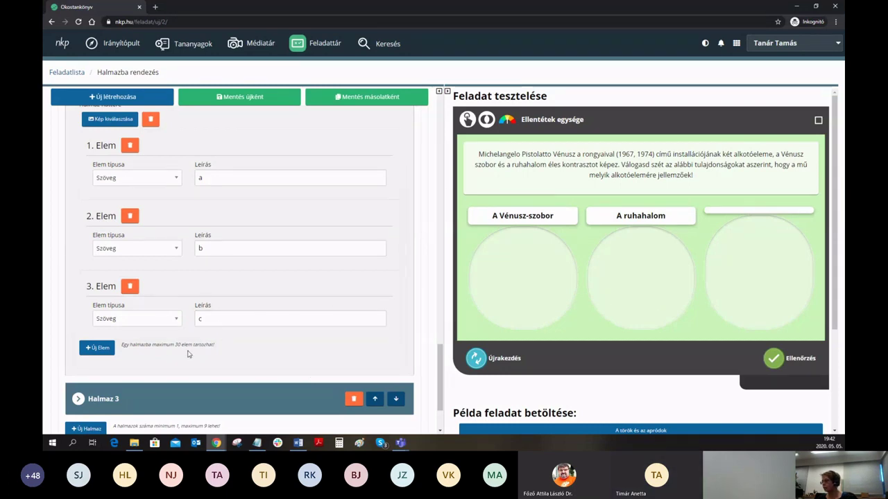
Step: Look through the exercise form from Halmaz 3 up to the keywords and back down to the sets
scroll(193, 313, down, 2)
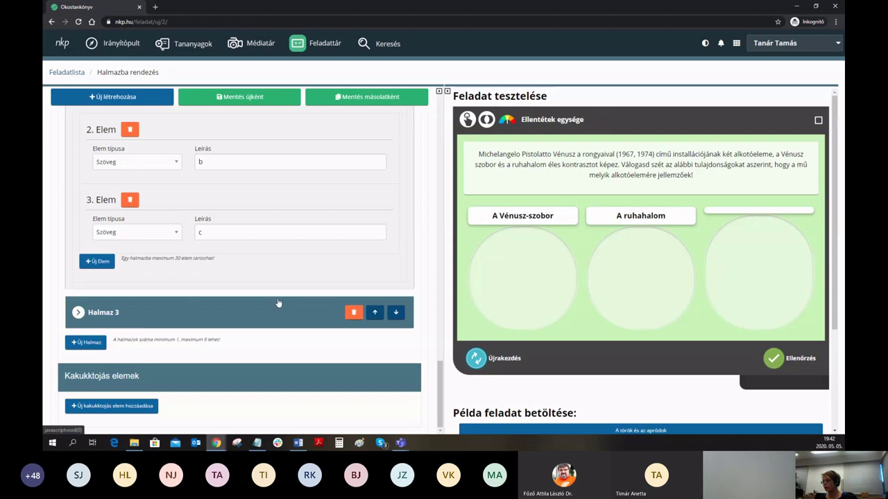
scroll(302, 291, up, 4)
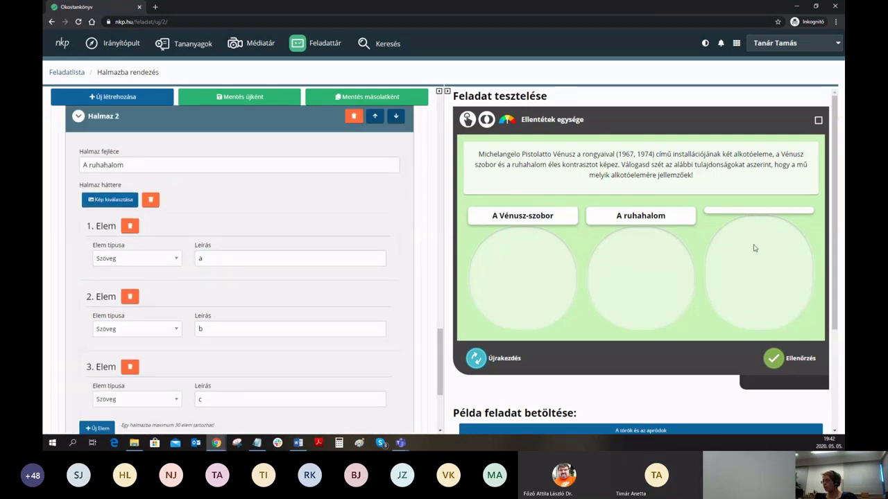
scroll(226, 277, up, 10)
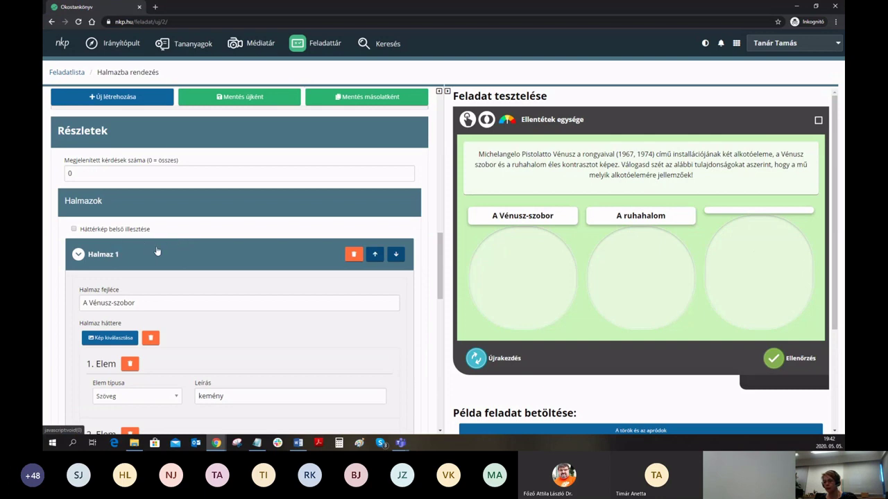
scroll(158, 251, up, 8)
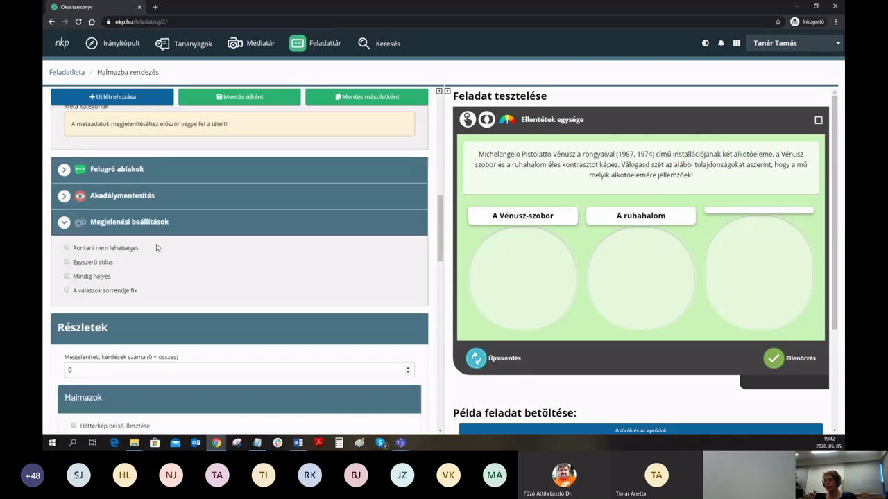
scroll(157, 247, up, 3)
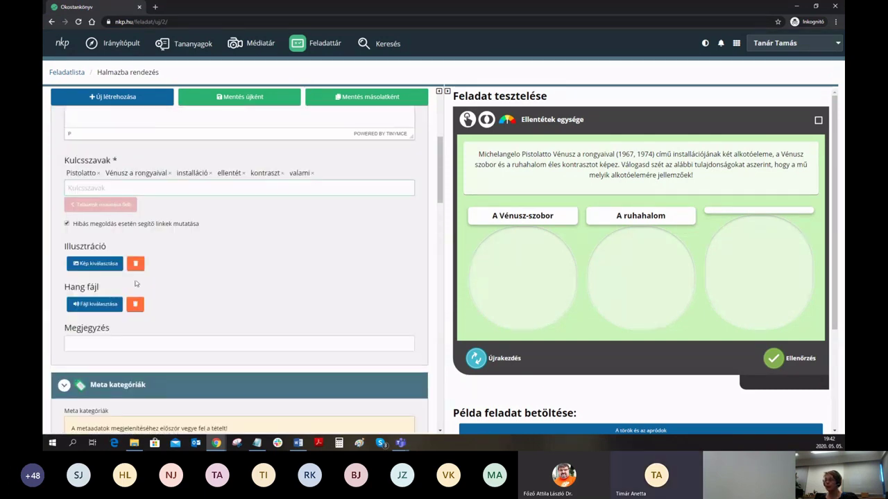
scroll(224, 313, down, 20)
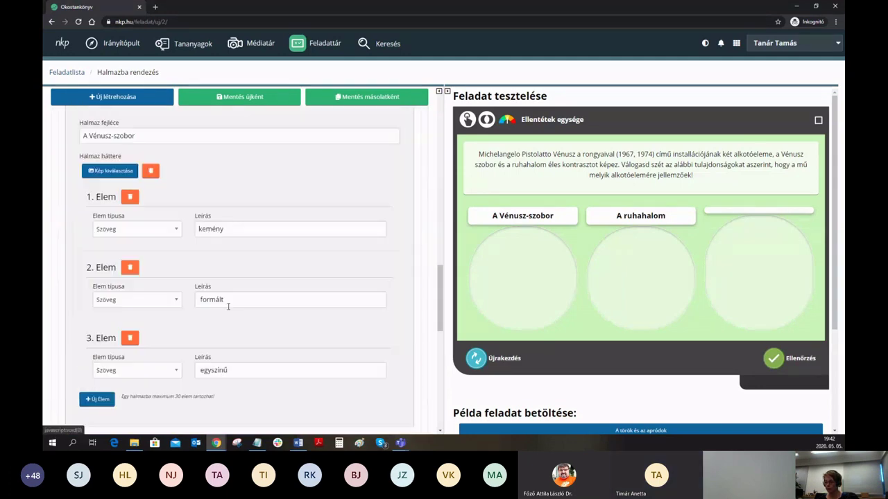
scroll(230, 312, down, 7)
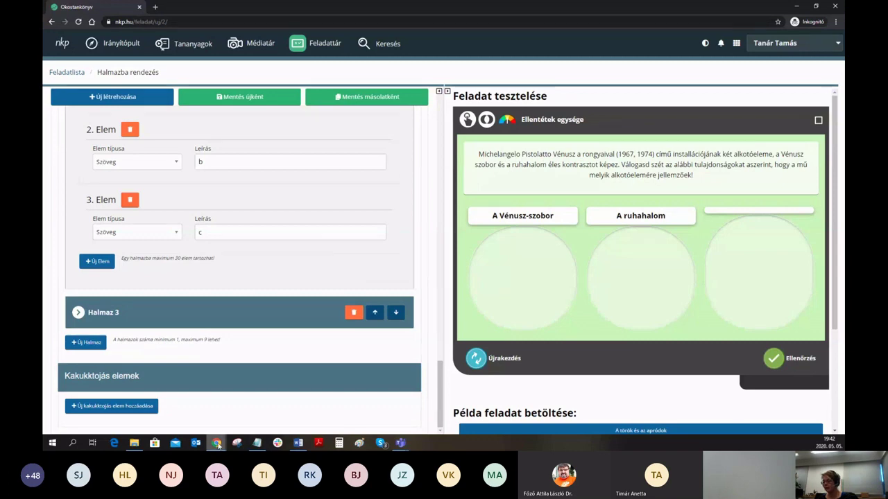
Step: Switch to the Vizuális kultúra 7. textbook window and go to lesson "8. Nyomatok, lenyomatok" in chapter II
mouse_move(217, 443)
click(250, 417)
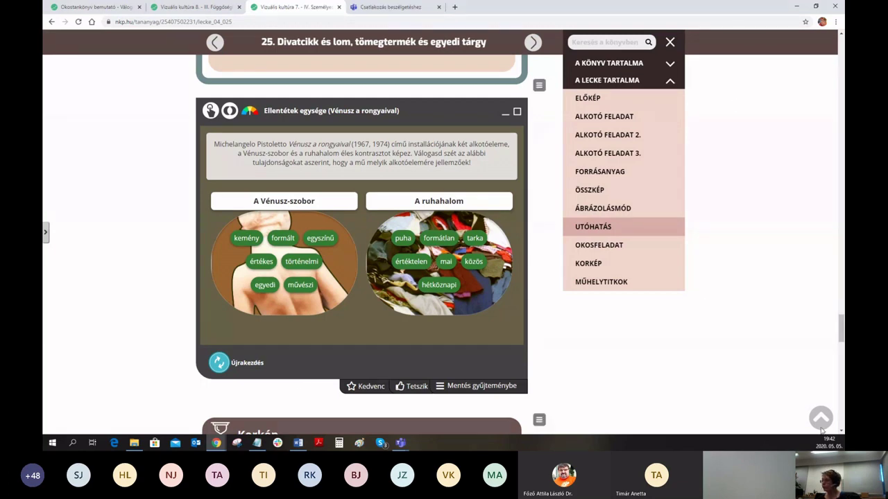
click(602, 85)
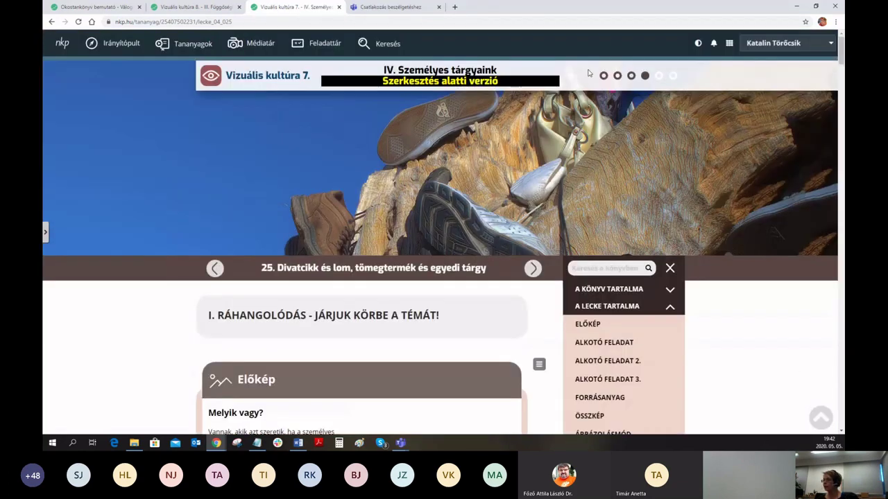
click(618, 78)
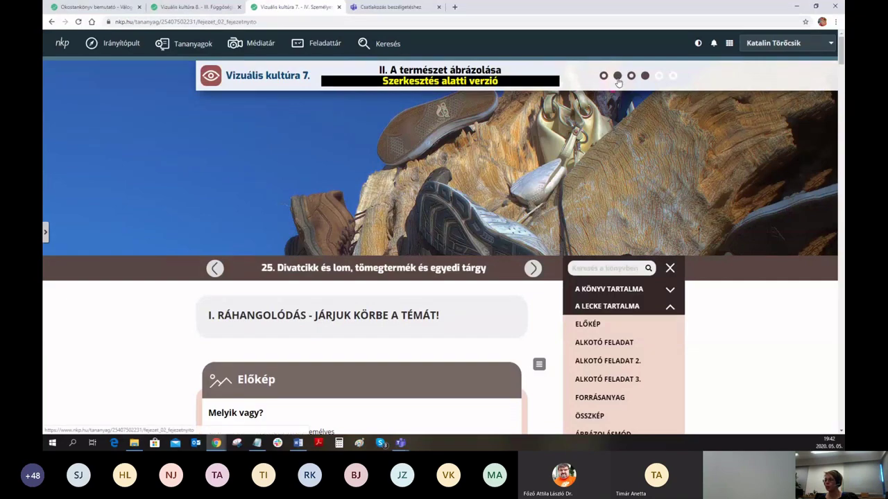
click(533, 269)
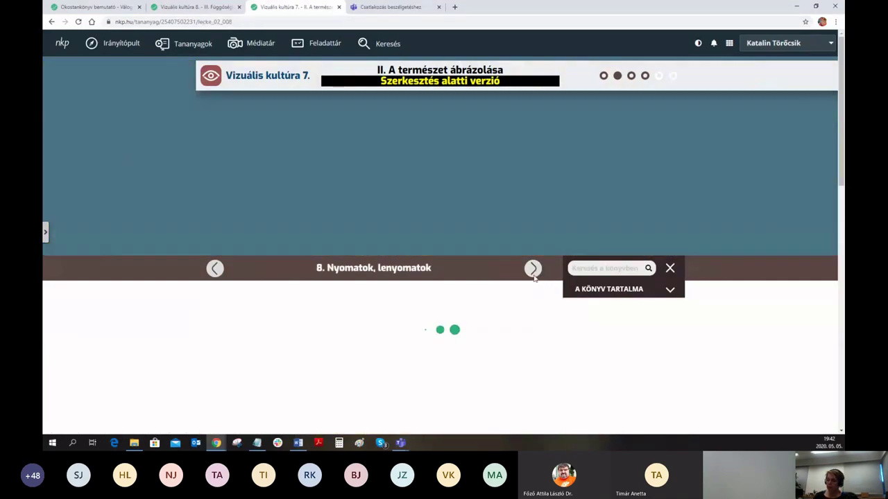
Step: Start the "Mi történhetett? (1.)" matching exercise below the Előkép section and view its pictures and answer cards
scroll(359, 258, down, 1)
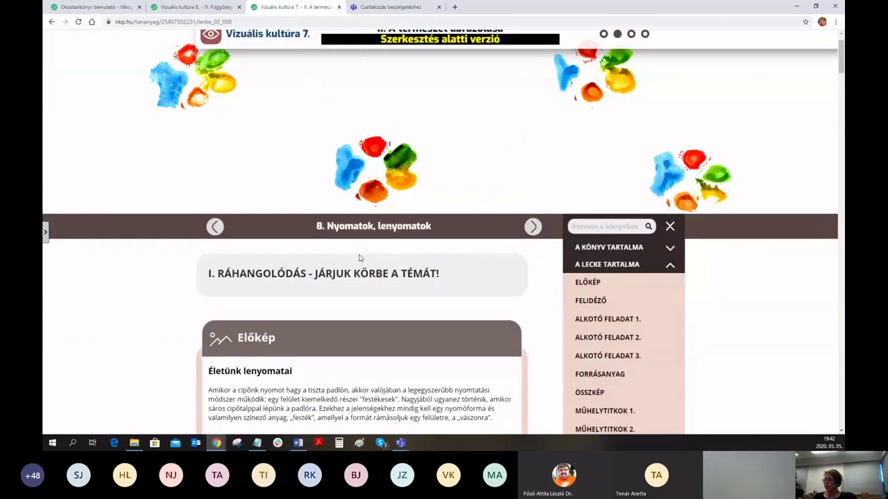
scroll(389, 240, down, 3)
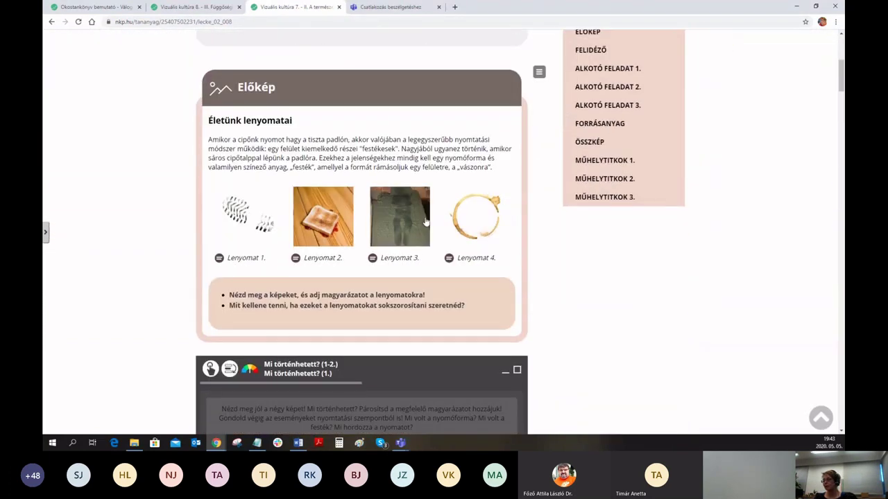
scroll(425, 220, down, 3)
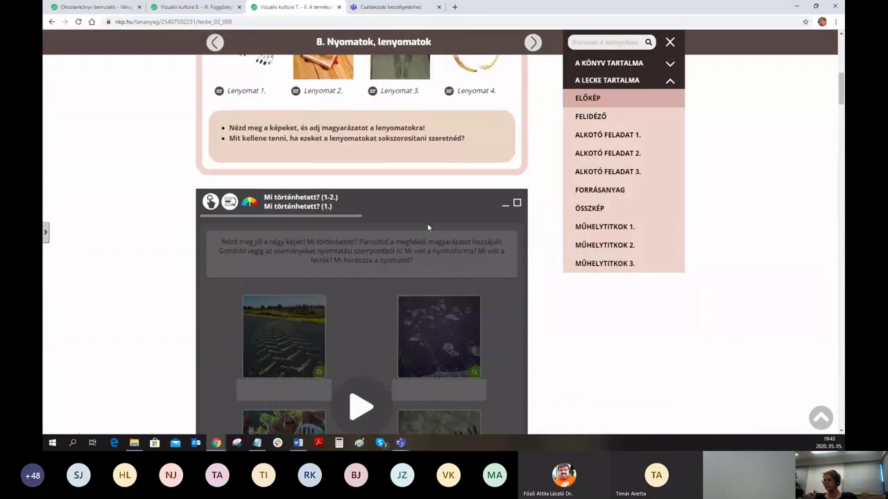
scroll(378, 296, down, 1)
click(373, 310)
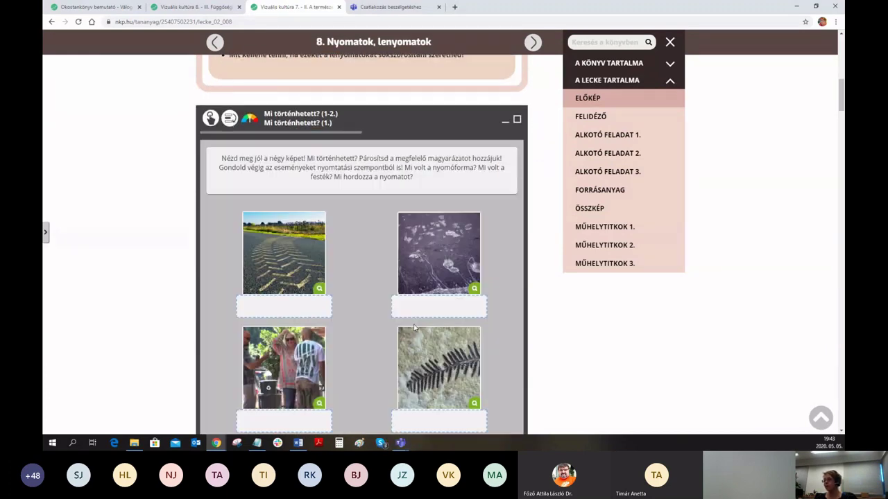
scroll(372, 308, down, 1)
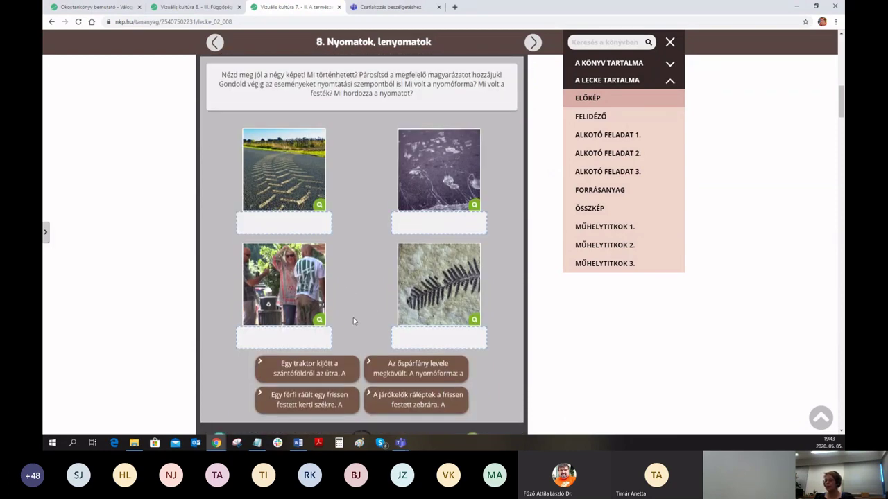
Step: Compare the Előkép imprint pictures with the matching exercise, and try to expand the answer card about the tractor
scroll(353, 317, up, 4)
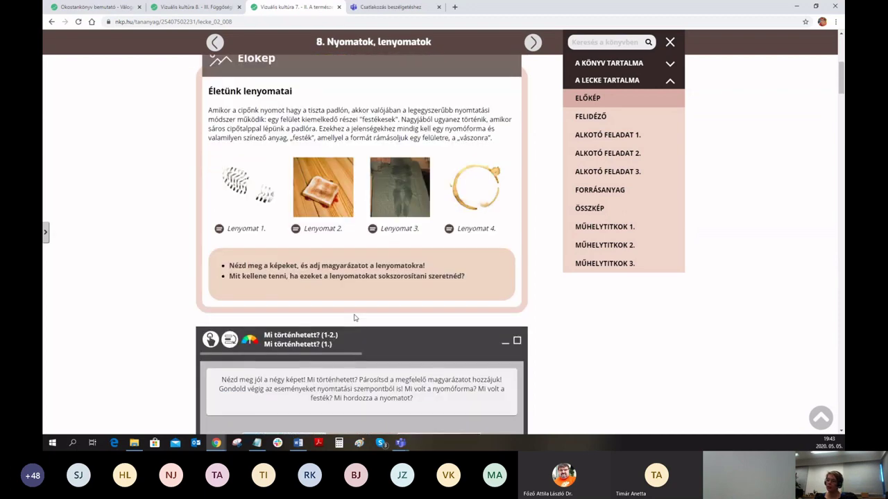
scroll(353, 317, up, 2)
scroll(354, 317, down, 4)
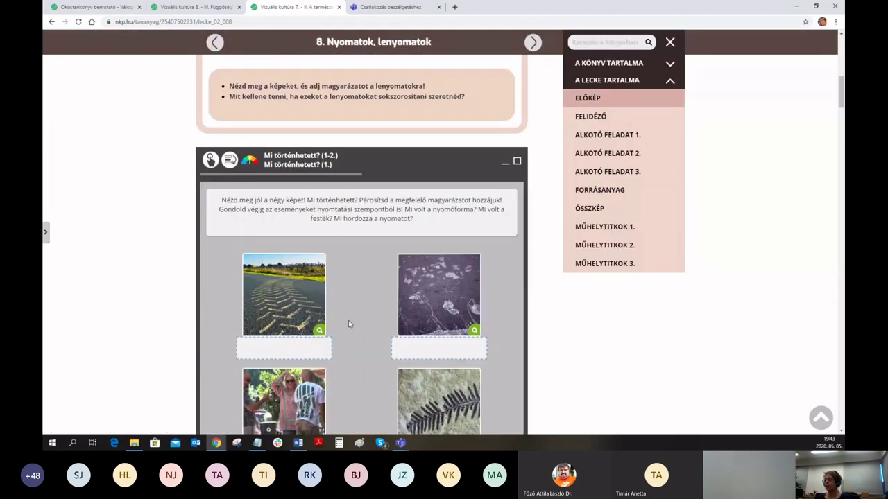
scroll(349, 320, down, 2)
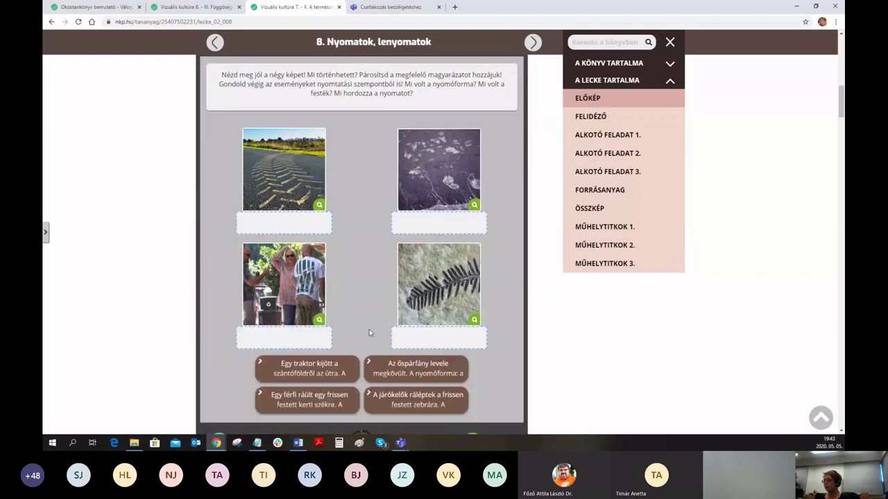
click(260, 364)
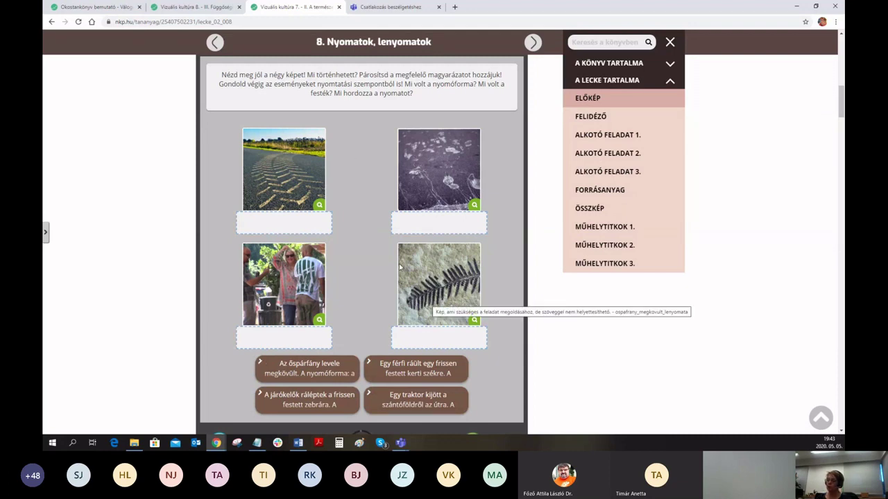
Step: Enlarge the tractor track picture and page through the exercise's remaining pictures in the image viewer
click(323, 209)
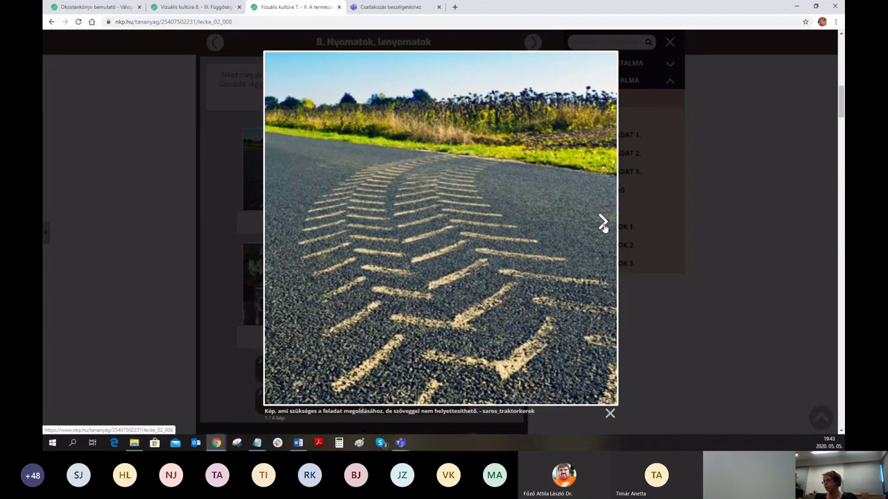
click(603, 224)
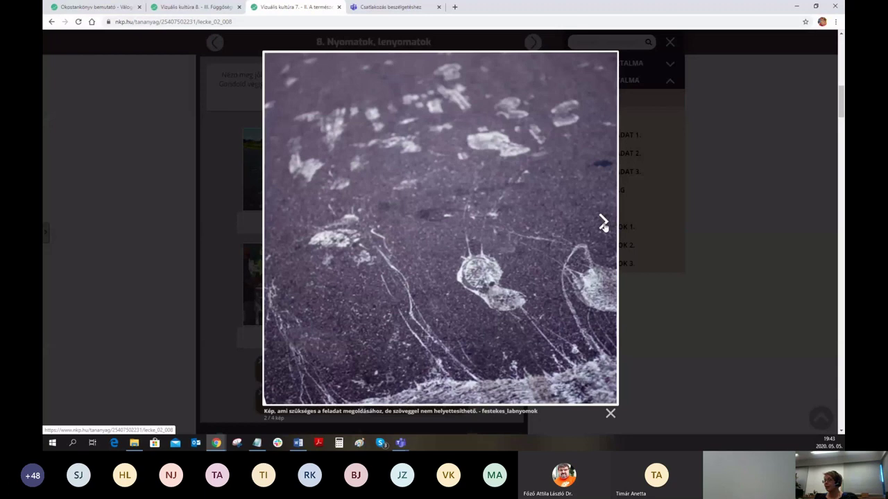
click(603, 223)
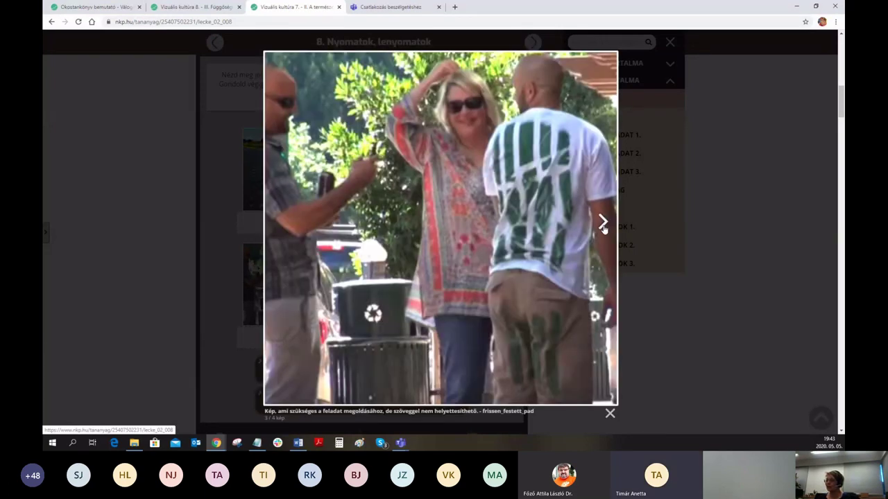
click(603, 223)
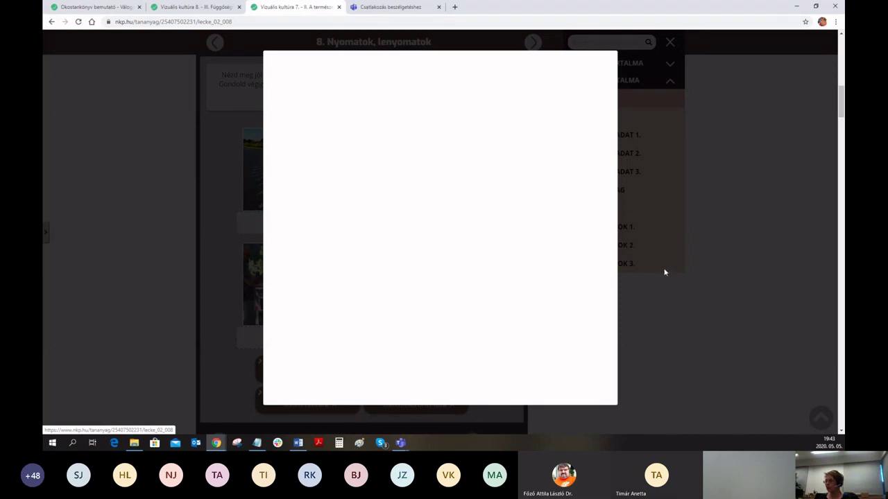
Step: Close the enlarged picture and expand the answer cards about the fossilised ginkgo leaf and the man on the freshly painted chair
click(667, 351)
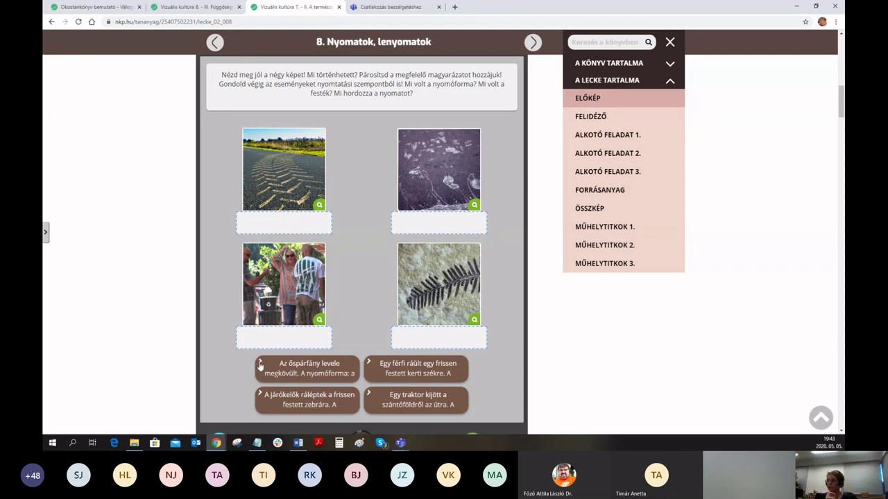
click(261, 366)
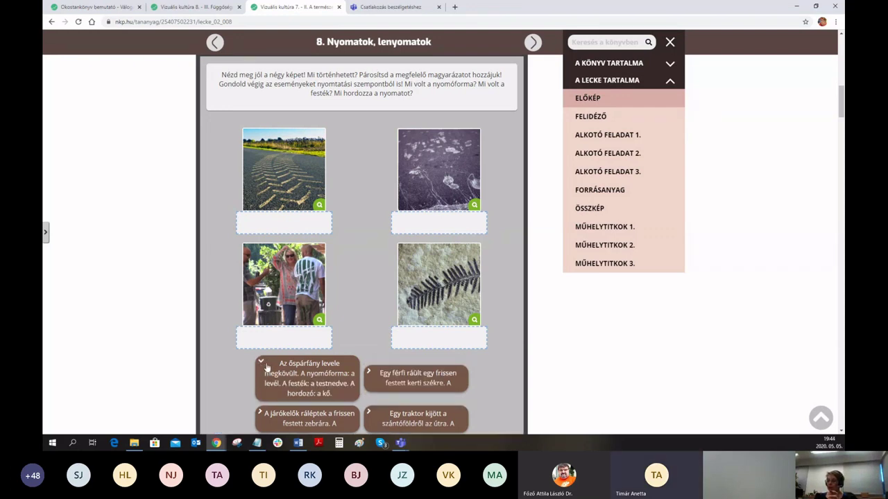
click(370, 375)
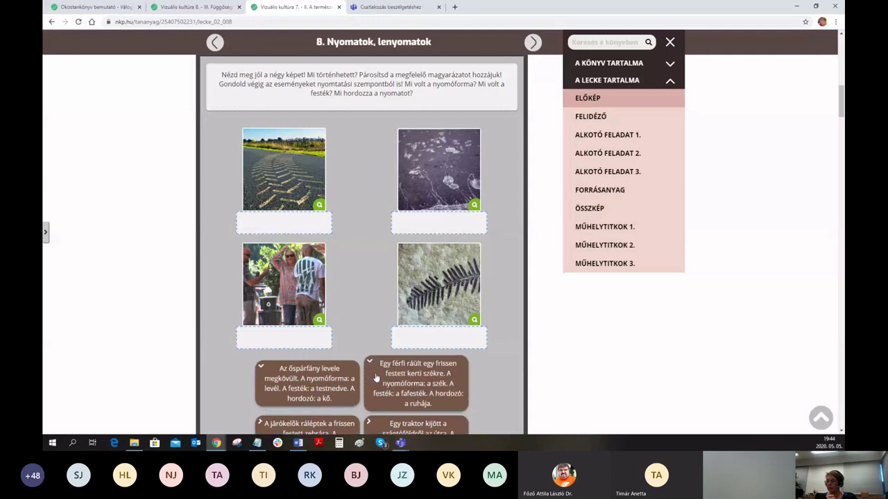
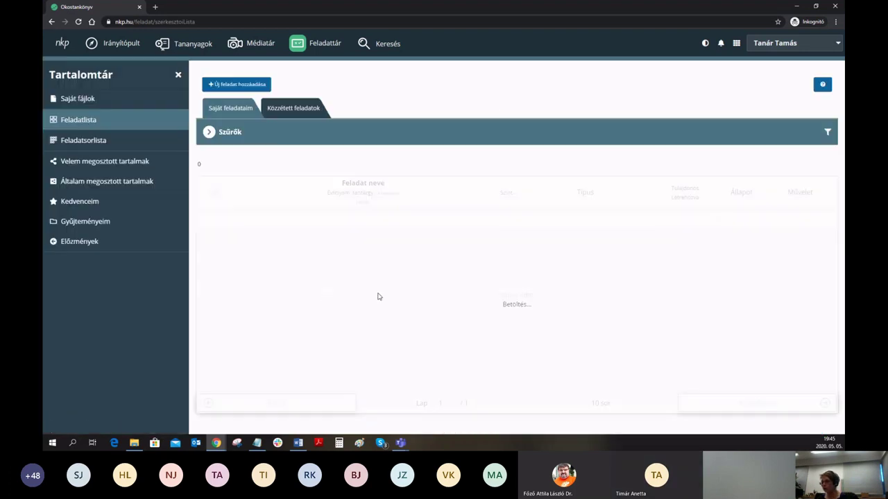
Step: Start a new "Párosítás (húzd és ejtsd)" exercise from the task list in the NKP editor
click(241, 84)
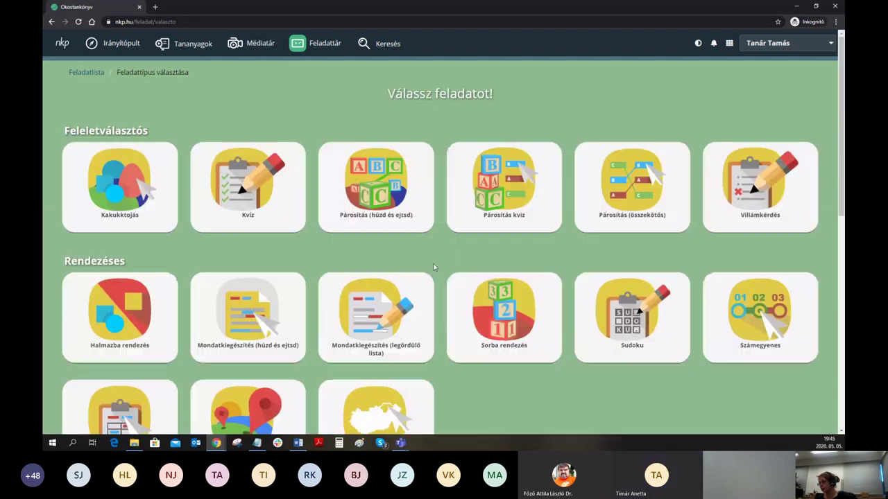
click(383, 198)
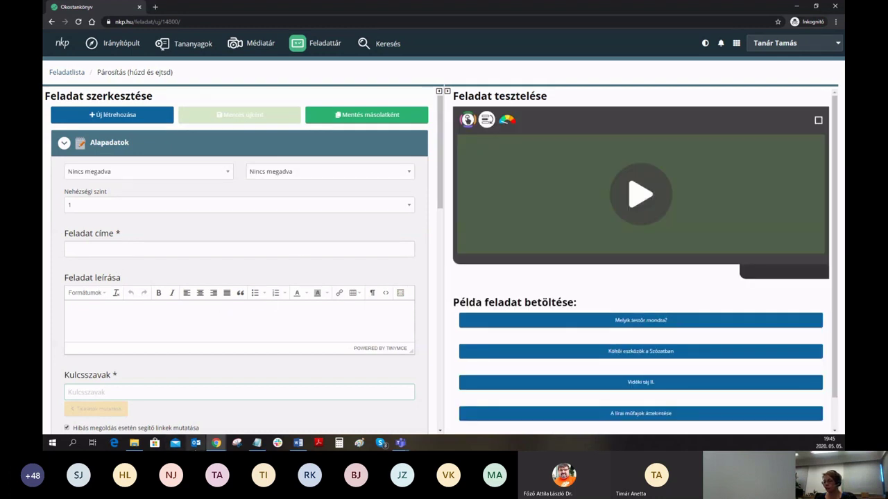
Step: Open the Nagyvadak közelről Word document from its PÁROSÍTÓS folder in "!! Webinarium a feladatmotorokról" and review the exercise content through Pár 4
click(136, 446)
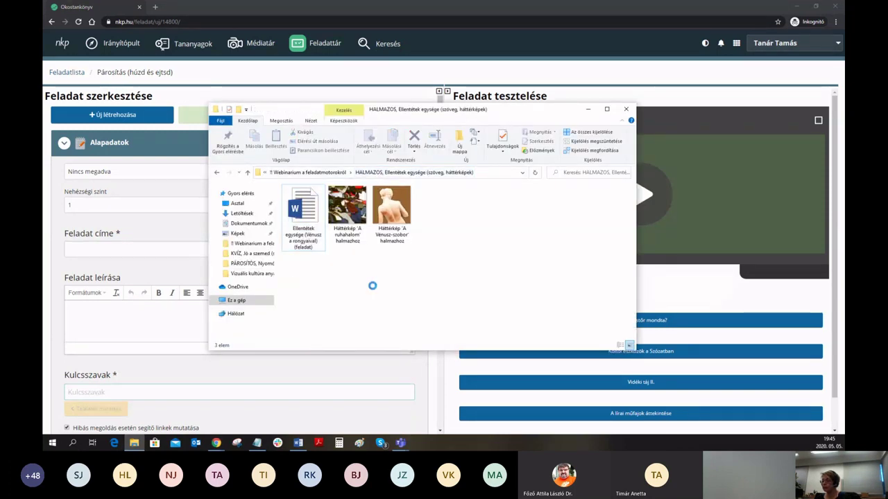
click(312, 172)
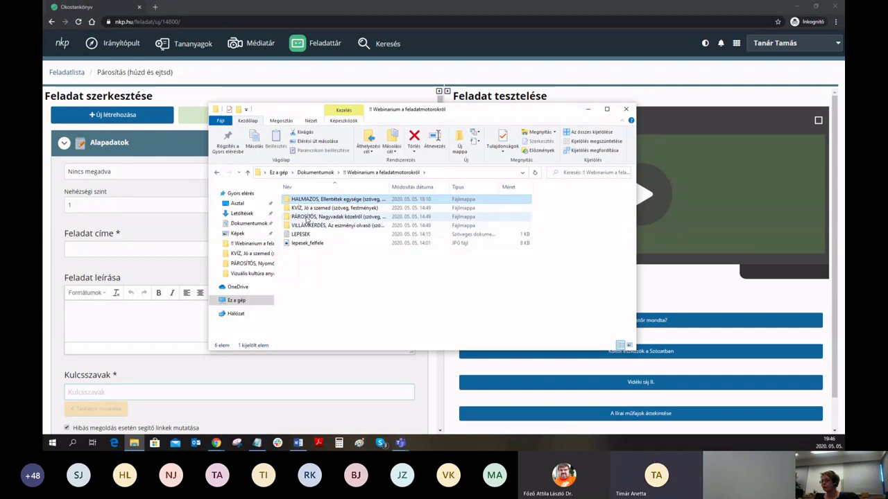
click(307, 220)
double_click(311, 221)
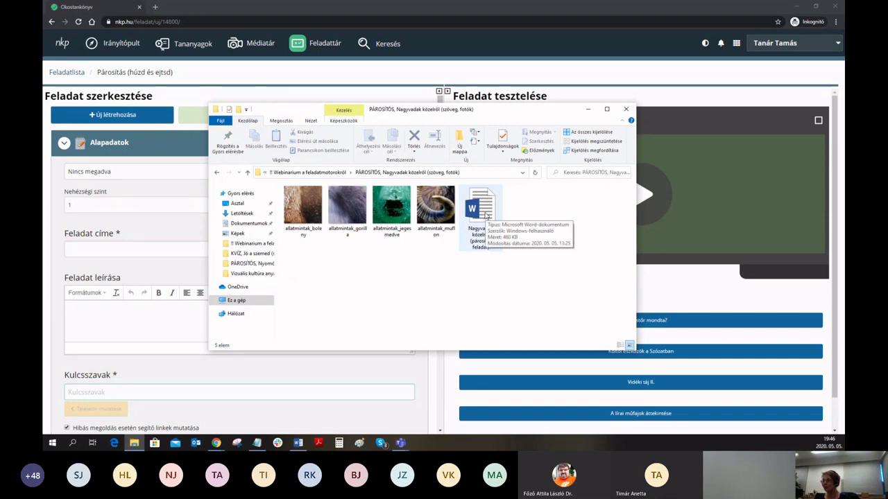
double_click(484, 215)
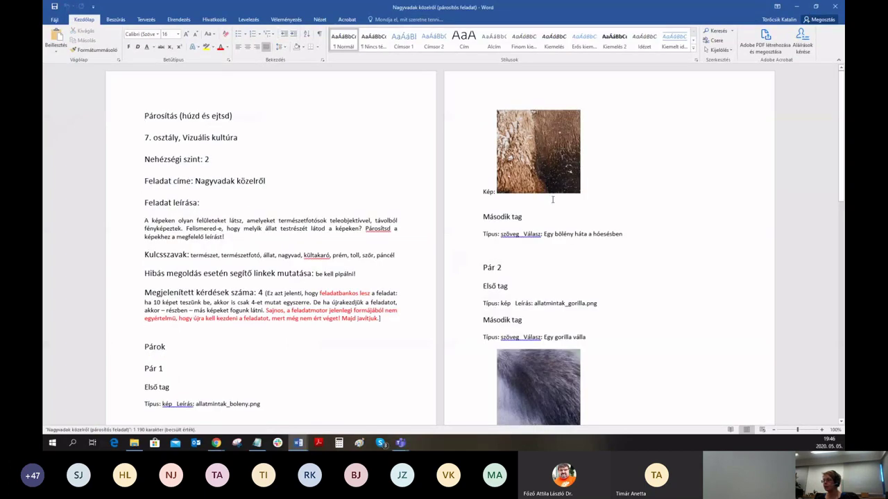
scroll(557, 259, down, 2)
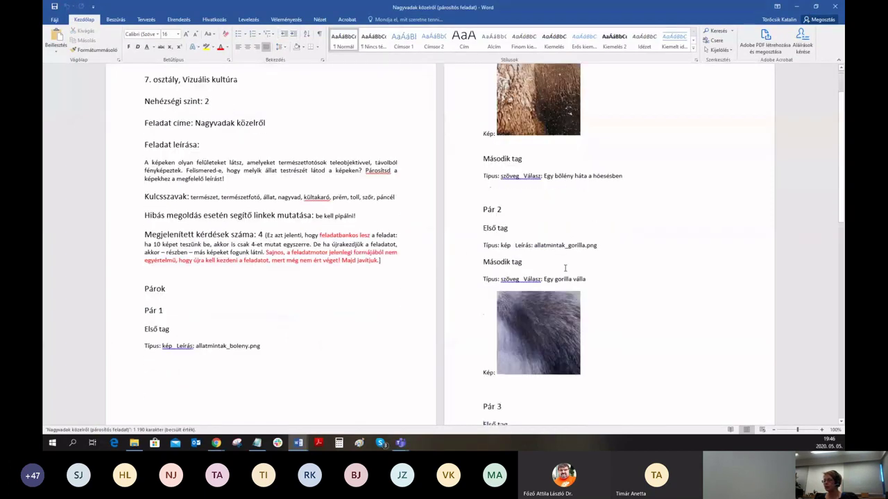
scroll(565, 269, down, 10)
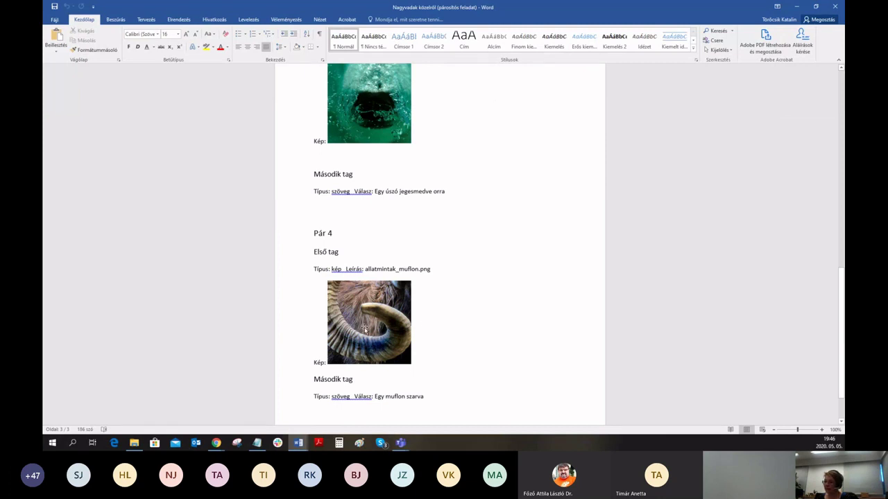
scroll(464, 328, up, 10)
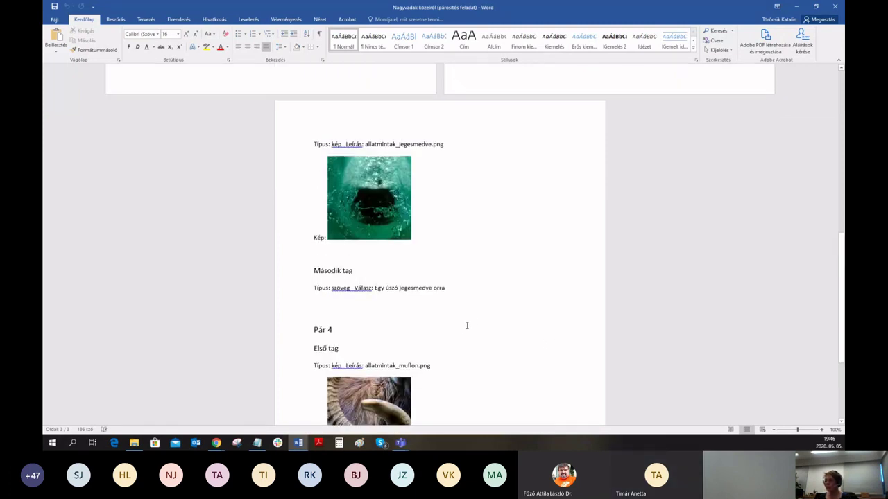
scroll(477, 299, up, 5)
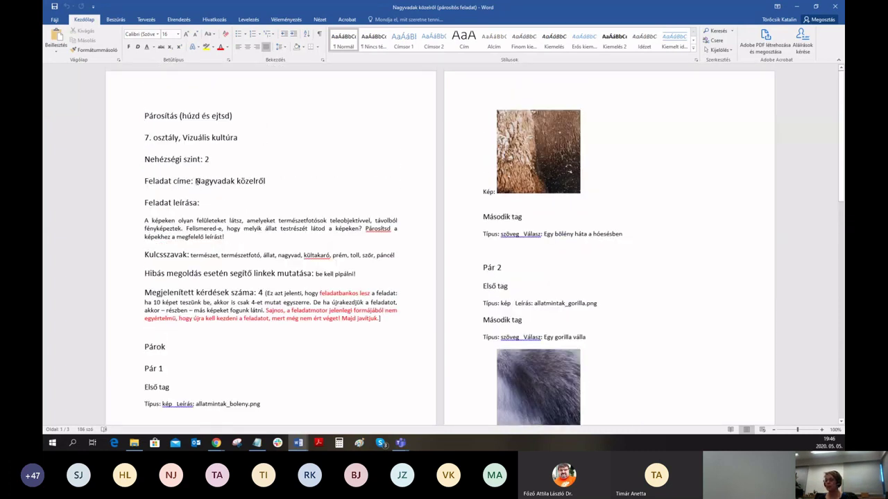
Step: Copy the title "Nagyvadak közelről" from the Word document into the new exercise's Feladat címe field
drag(196, 181, 265, 182)
key(ctrl+c)
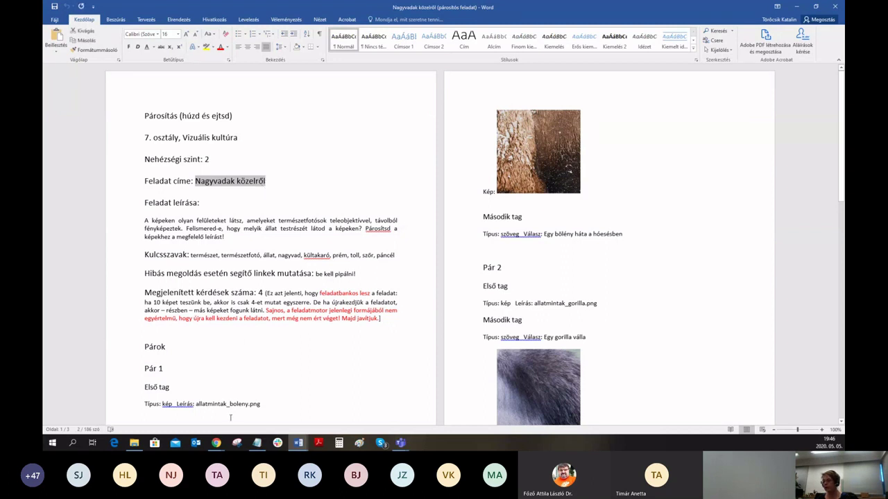
click(216, 443)
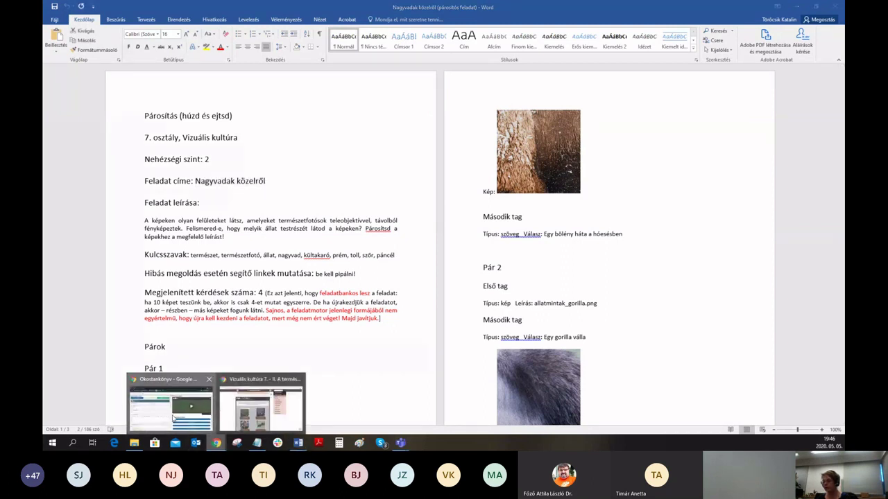
click(173, 416)
click(162, 250)
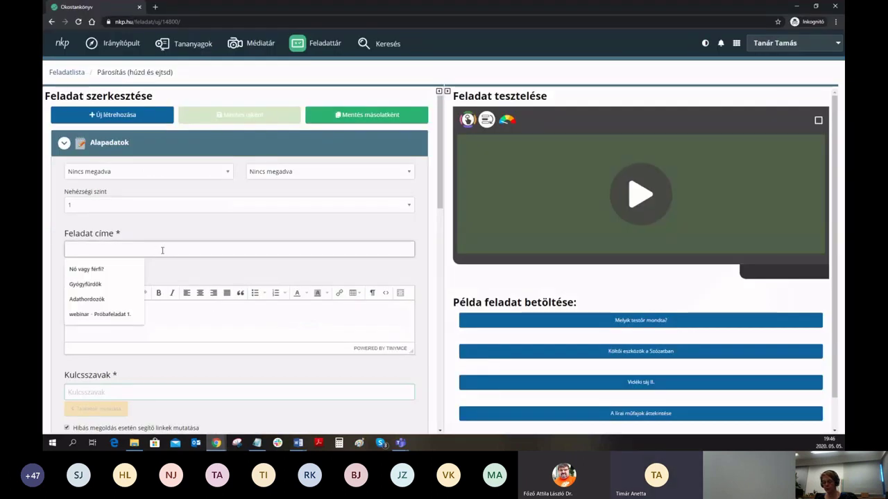
key(ctrl+v)
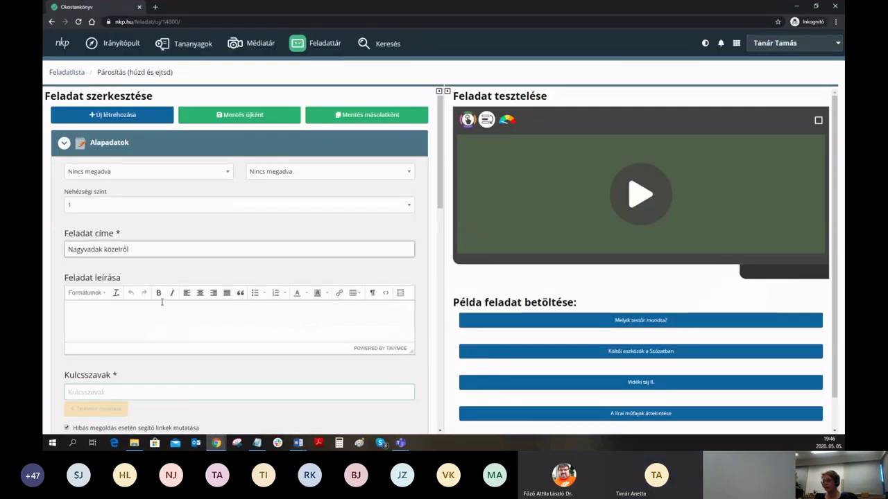
Step: Copy the description paragraph beginning "A képeken olyan felületeket látsz" from the Word document into the exercise's Feladat leírása field
click(173, 304)
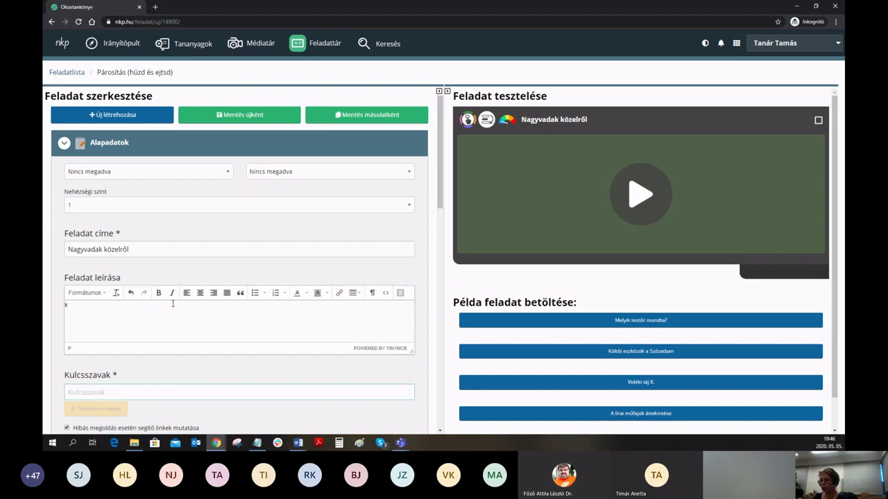
text(kulc)
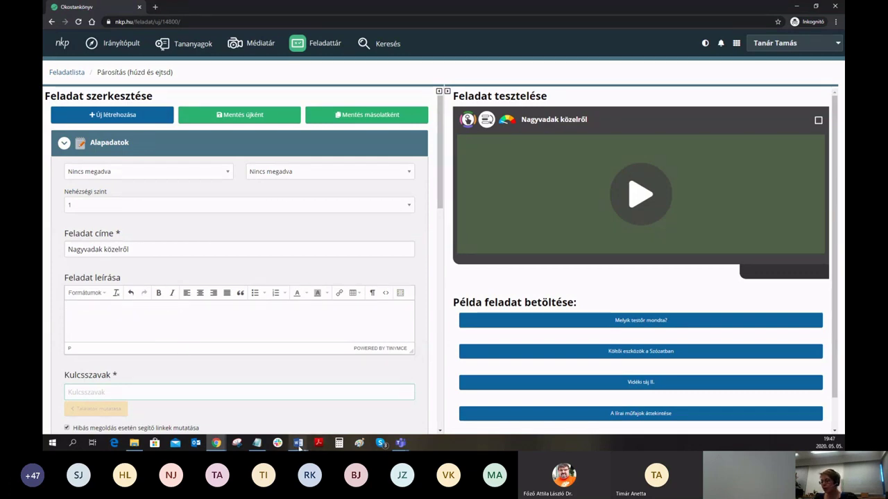
mouse_move(299, 446)
click(325, 382)
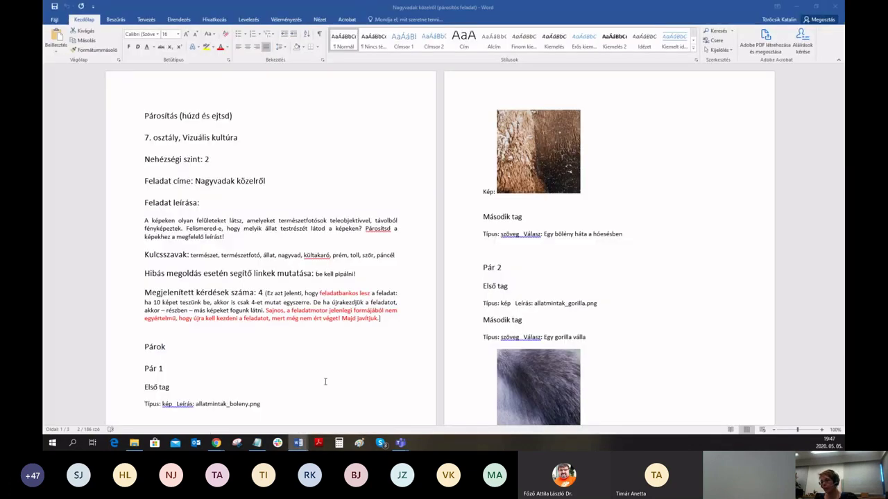
triple_click(241, 236)
key(ctrl+c)
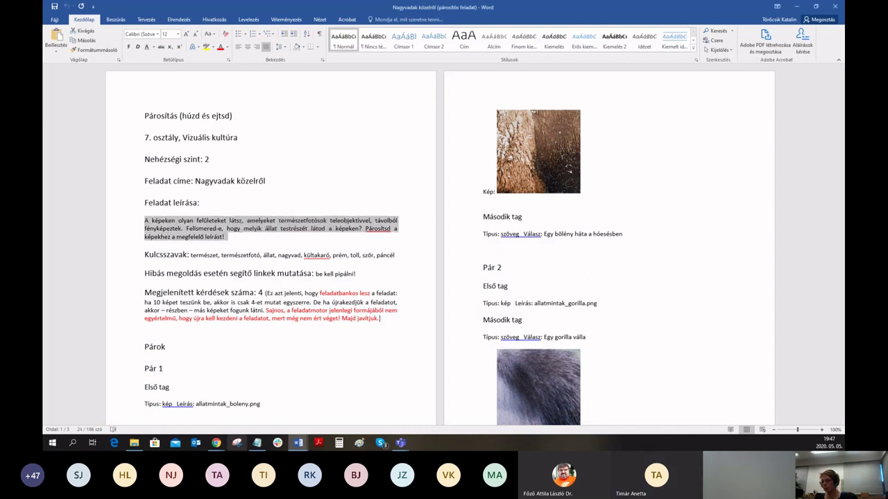
mouse_move(216, 443)
click(163, 419)
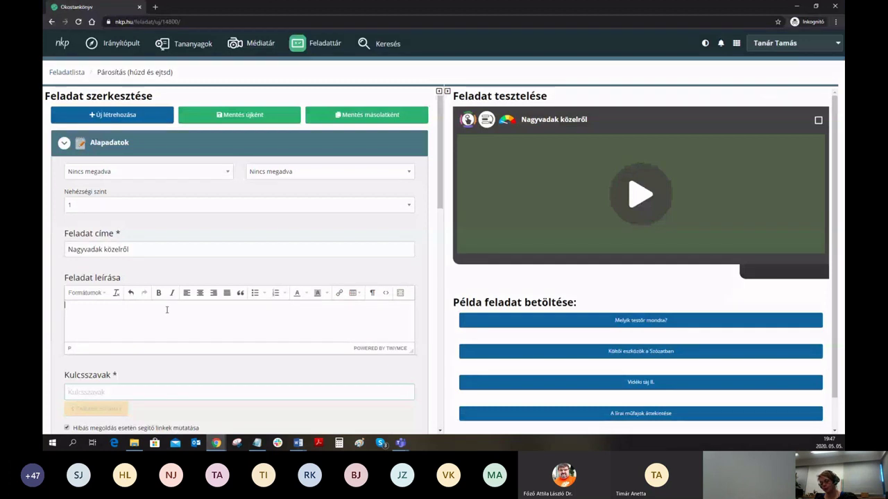
key(ctrl+v)
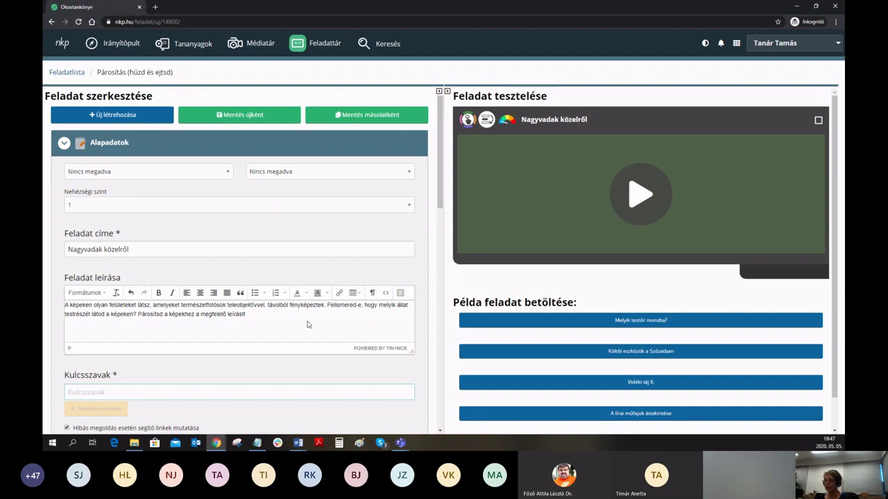
Step: Close the Ellentétek egysége document in Word and return to the Nagyvadak közelről document
scroll(301, 323, down, 1)
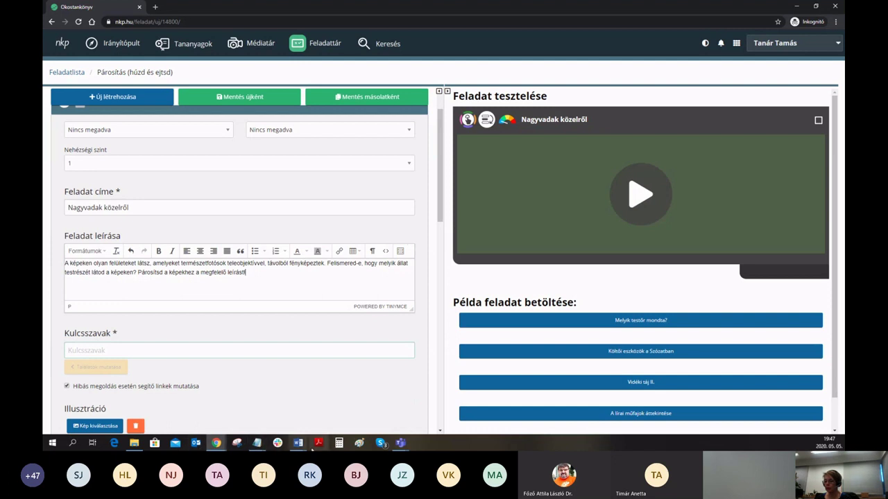
mouse_move(299, 444)
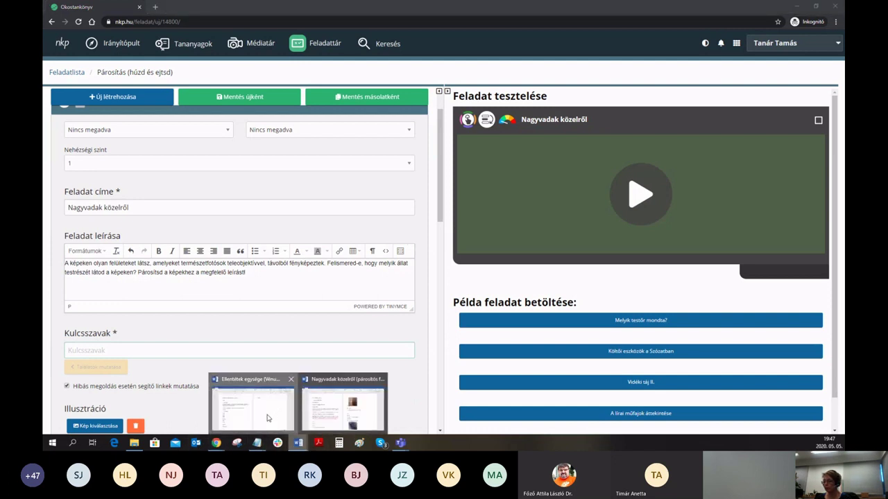
click(268, 418)
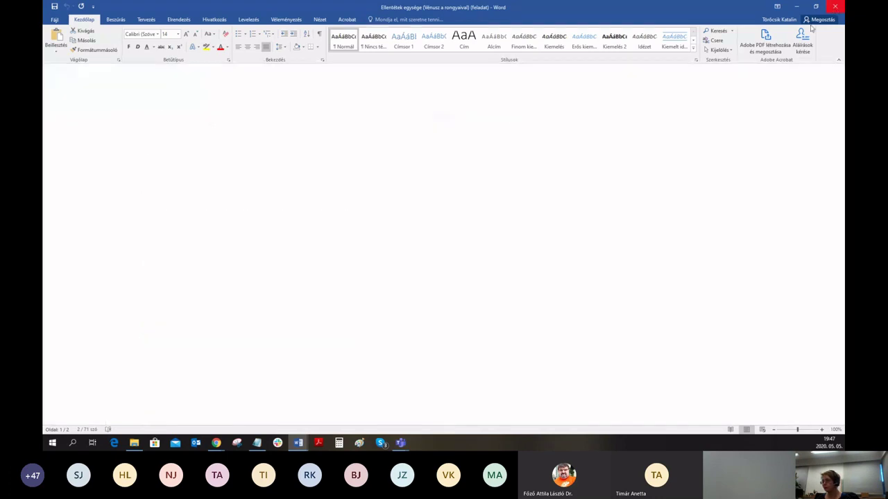
click(299, 444)
click(299, 444)
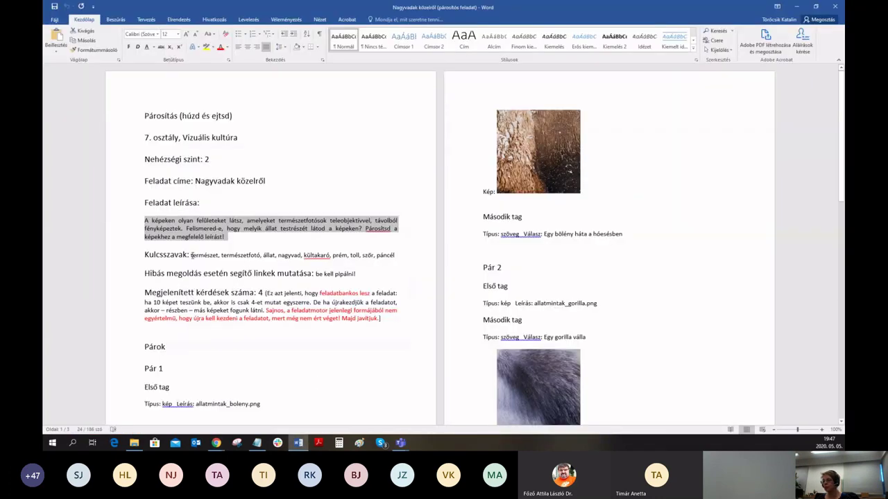
Step: Select the keyword list from "természet" to "páncél" in the Word document and go to the exercise's Kulcsszavak field
drag(191, 255, 400, 255)
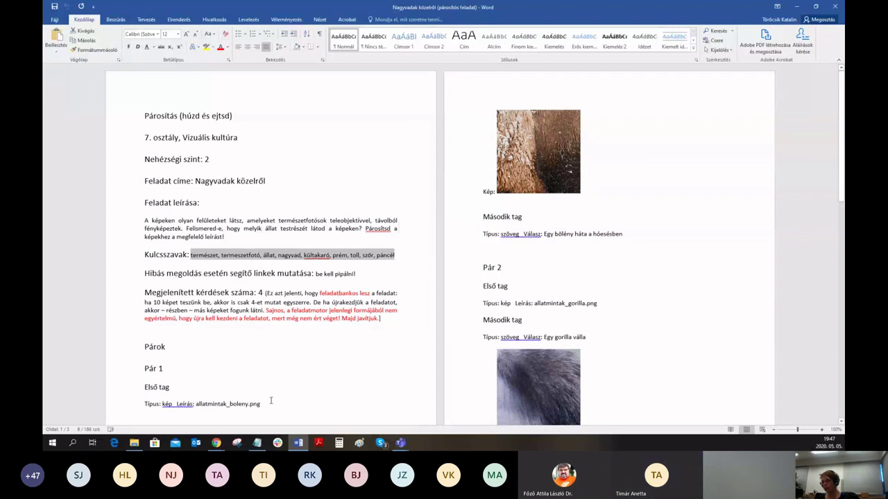
click(217, 443)
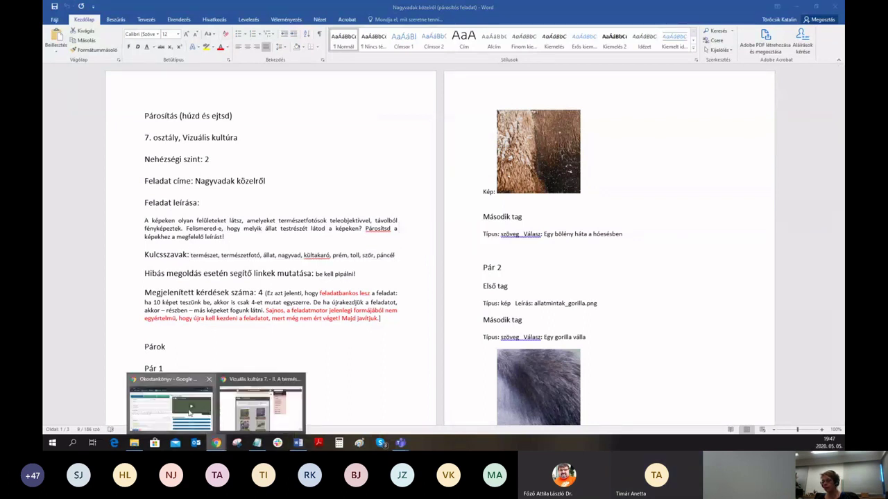
click(189, 412)
click(181, 351)
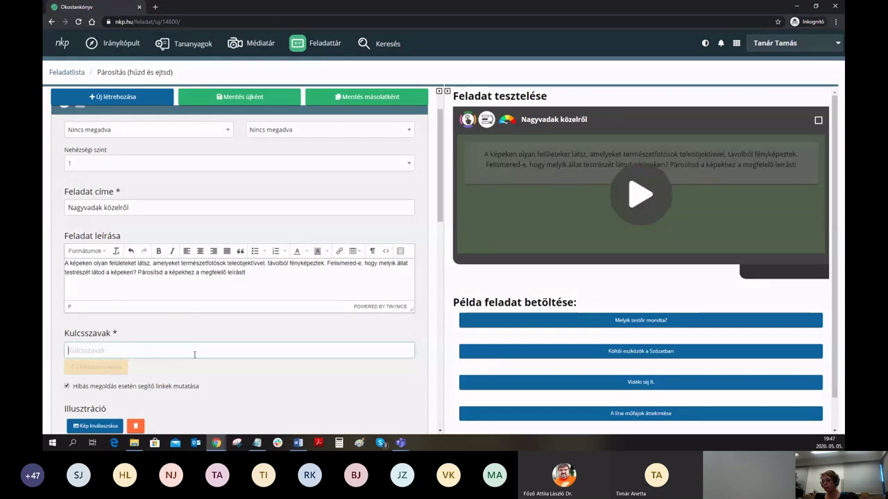
Step: Create the first pair under Párok in the exercise's Részletek section and expand its Első tag and Második tag settings
scroll(208, 368, down, 10)
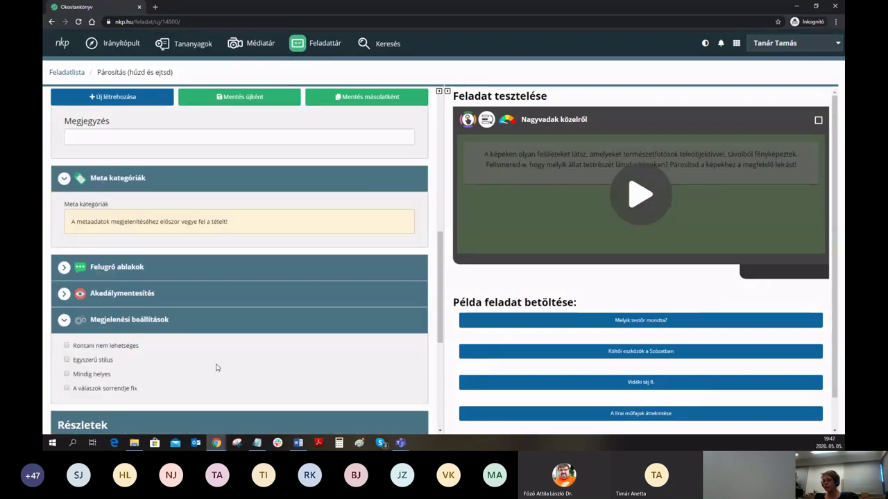
scroll(205, 363, down, 2)
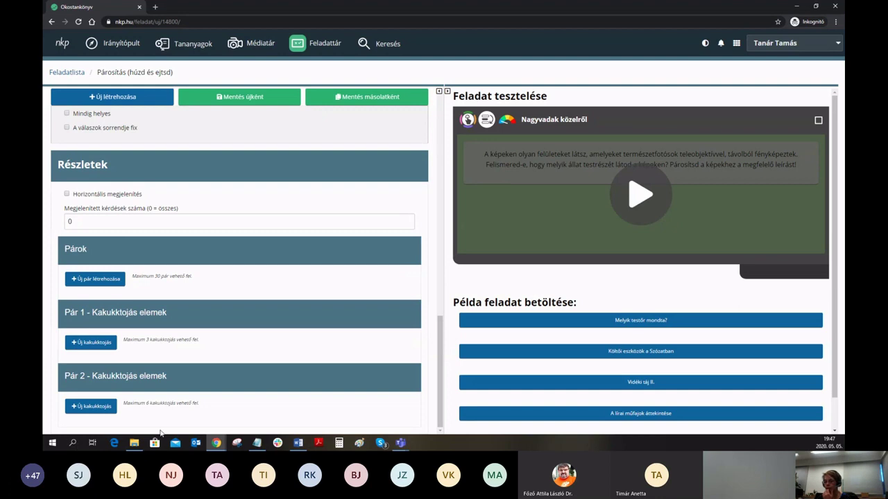
click(108, 282)
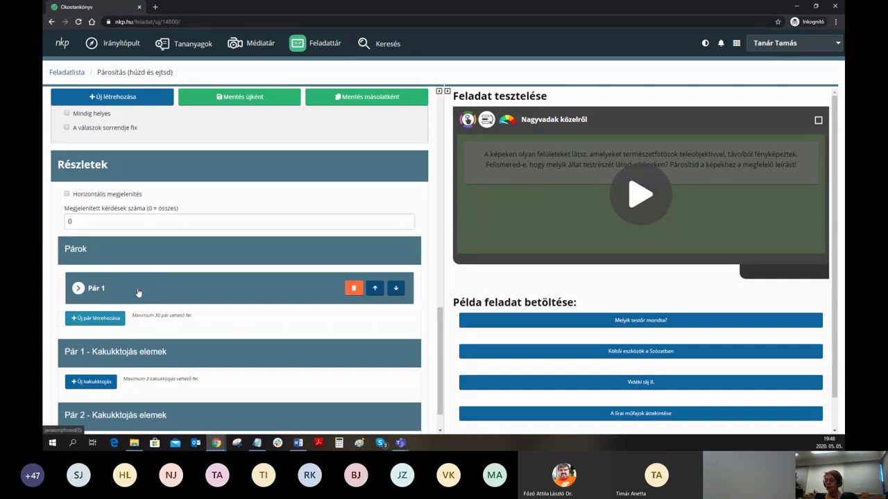
click(139, 293)
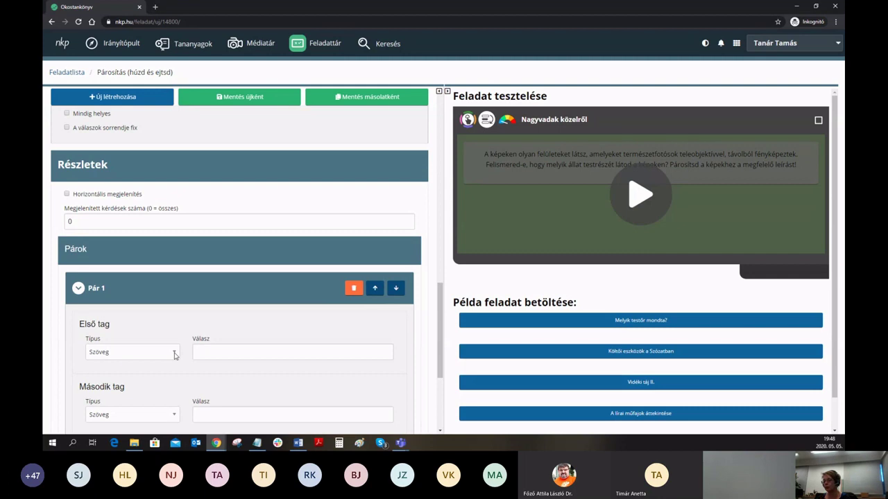
Step: Set the type of Pár 1's Első tag to Kép and open its image selection
scroll(175, 355, down, 1)
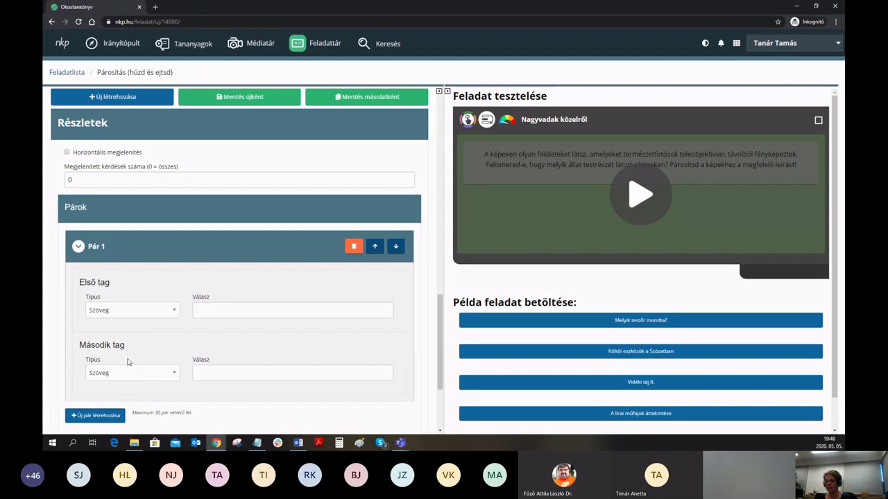
click(174, 312)
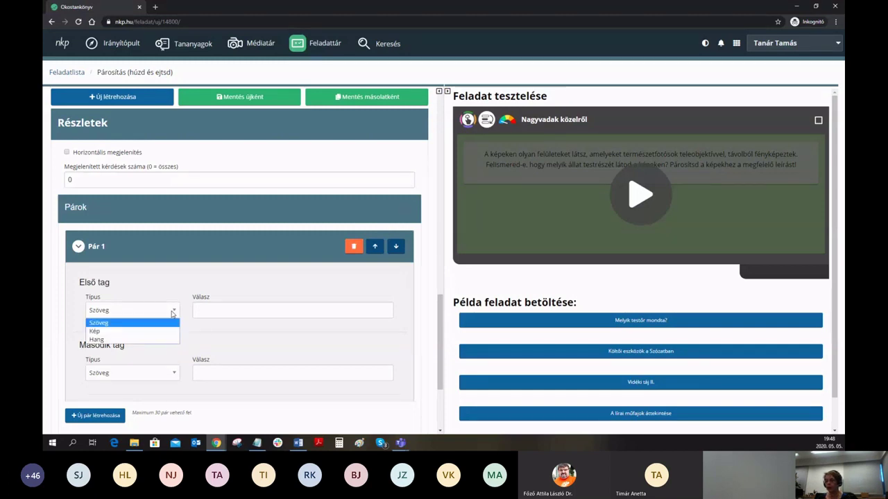
click(127, 333)
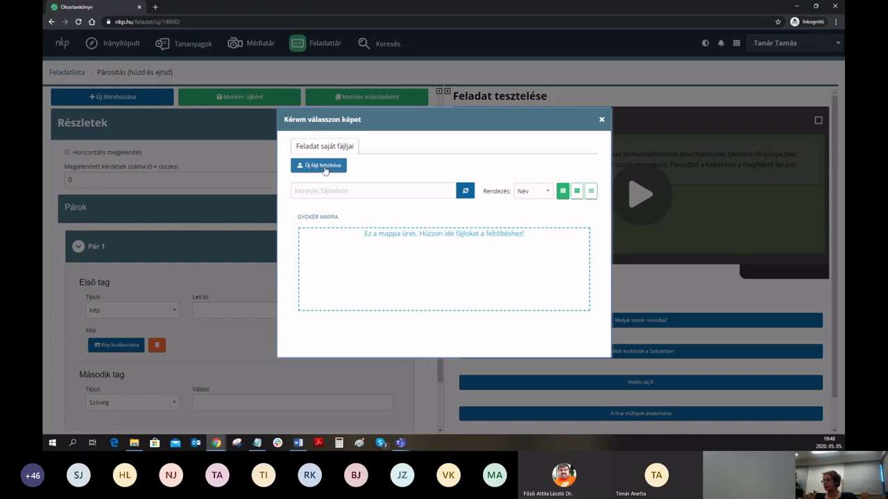
Step: Upload the allatmintak_boleny and allatmintak_jegesmedve images to the exercise's own files
click(323, 169)
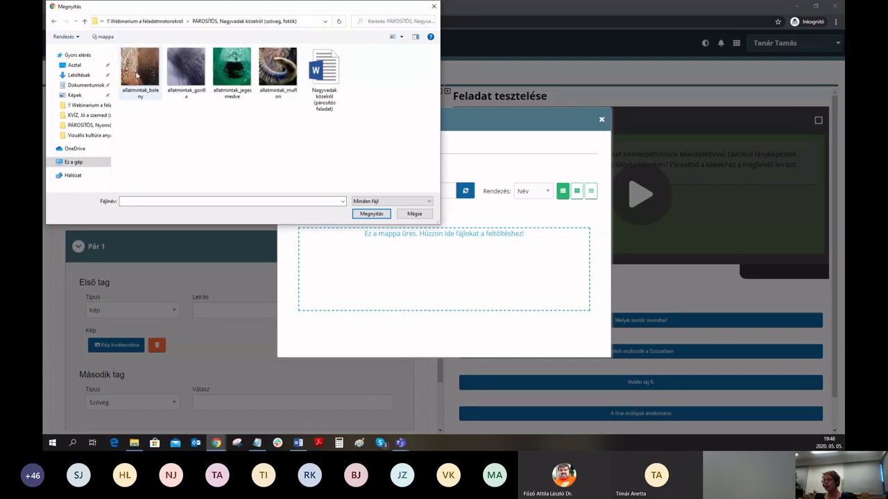
click(137, 76)
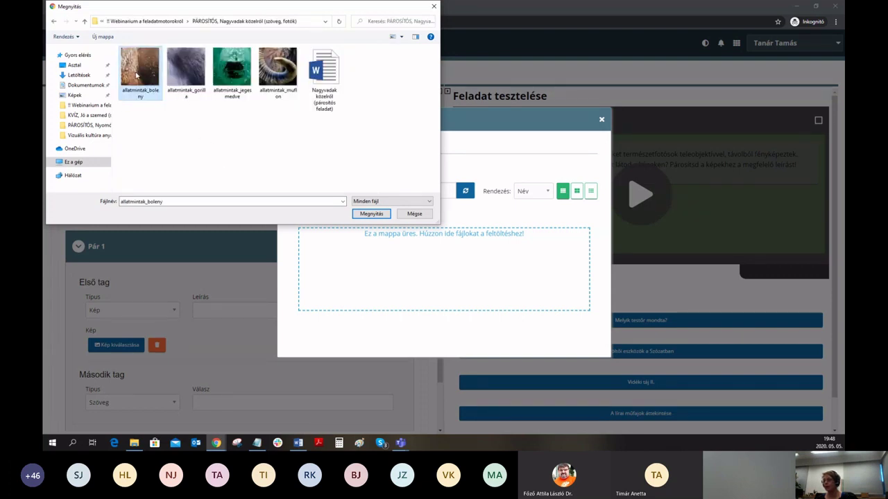
drag(232, 8, 296, 220)
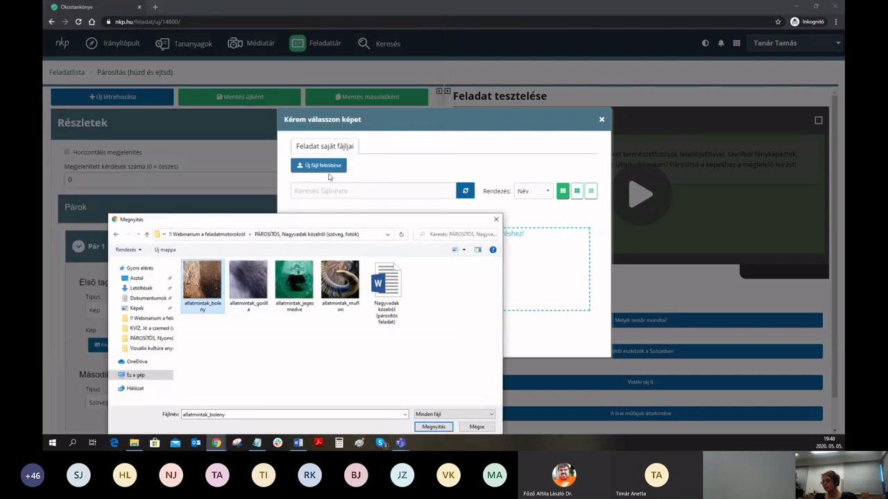
click(325, 165)
click(432, 427)
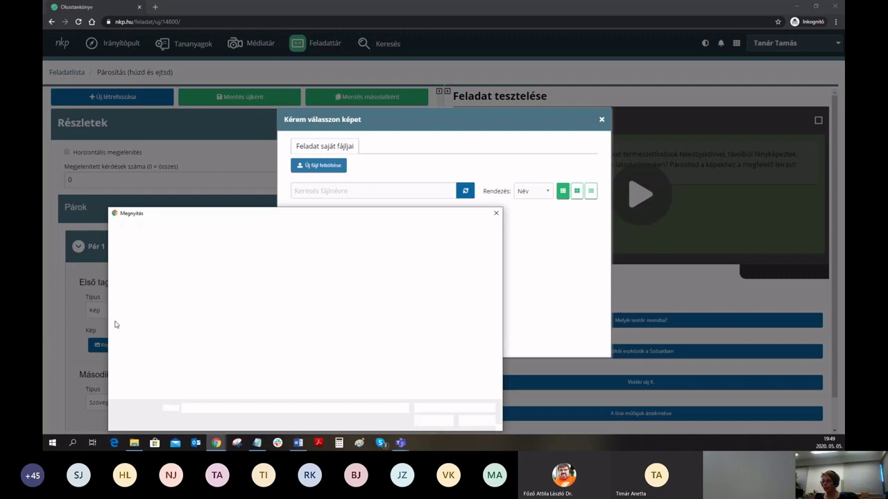
click(303, 279)
click(430, 421)
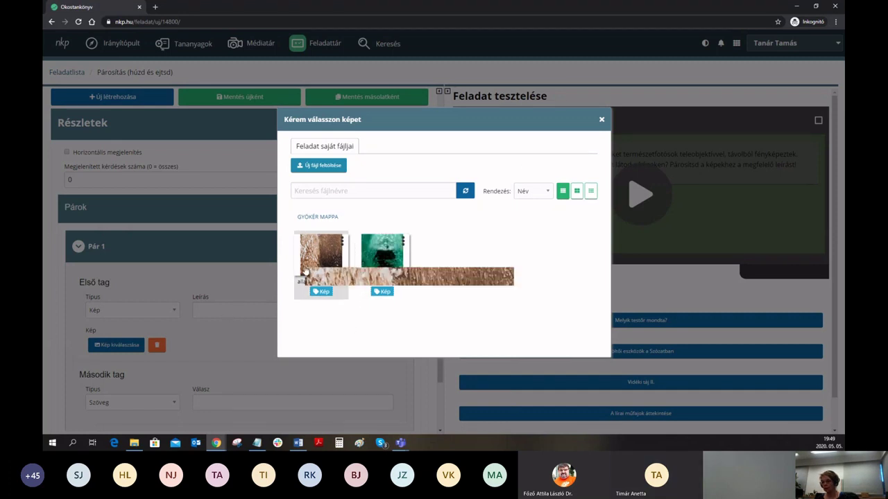
Step: Assign the allatmintak_boleny image to Pár 1's Első tag and start the exercise preview
click(318, 259)
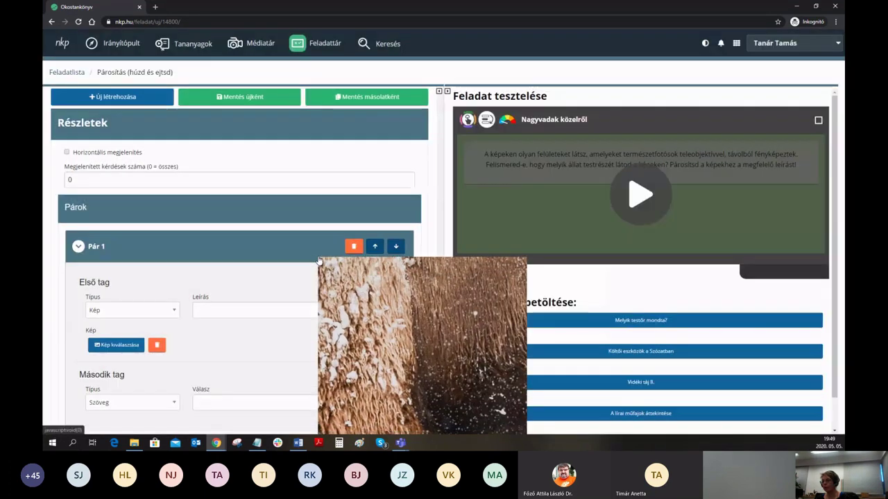
scroll(245, 332, down, 2)
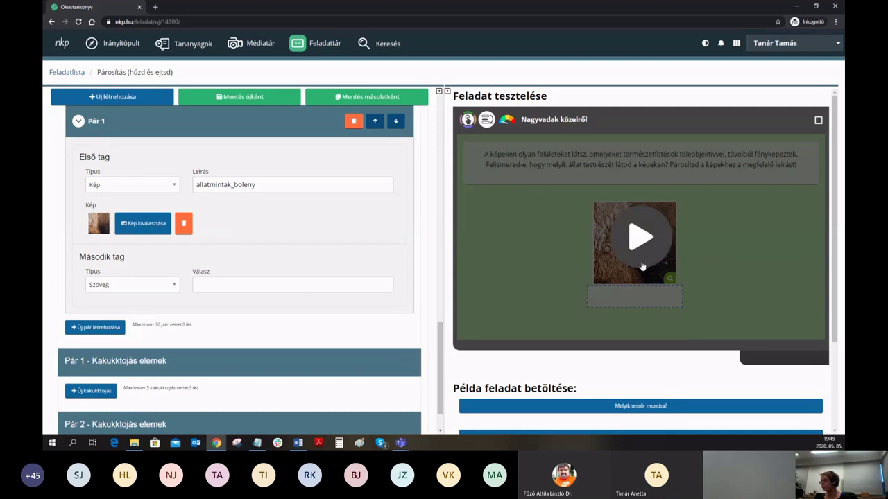
click(632, 295)
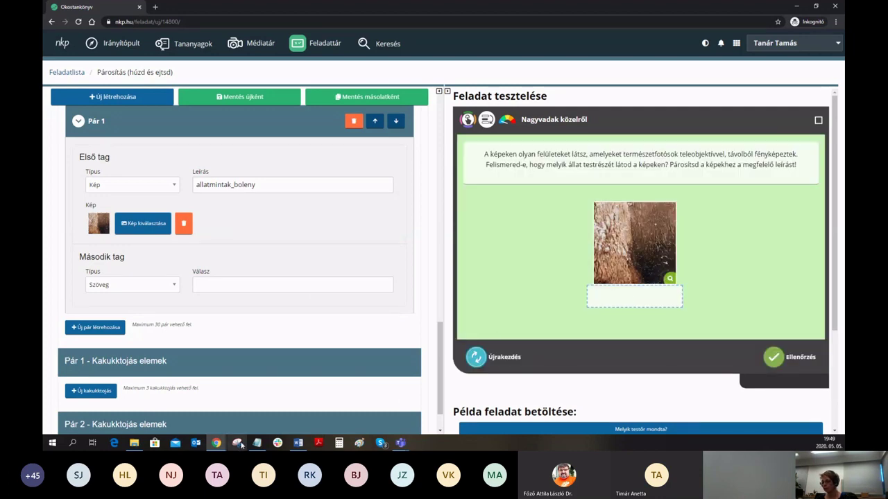
Step: Copy "Egy bölény háta a hóesésben" from the Word document into the Válasz field of Pár 1's Második tag
click(298, 444)
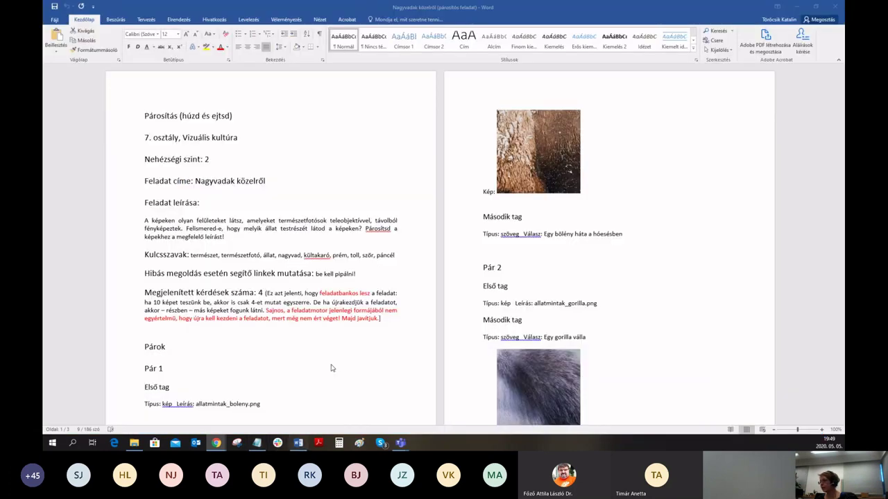
scroll(501, 190, down, 1)
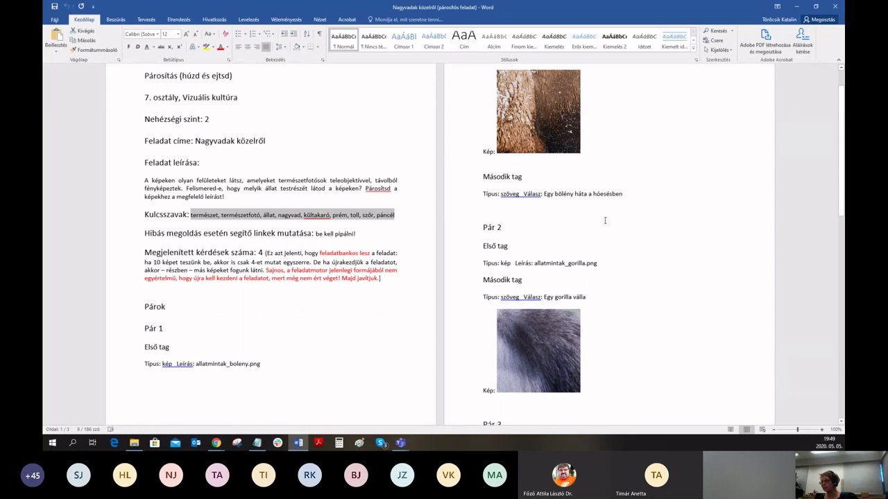
scroll(604, 221, up, 1)
drag(544, 213, 623, 215)
key(ctrl+c)
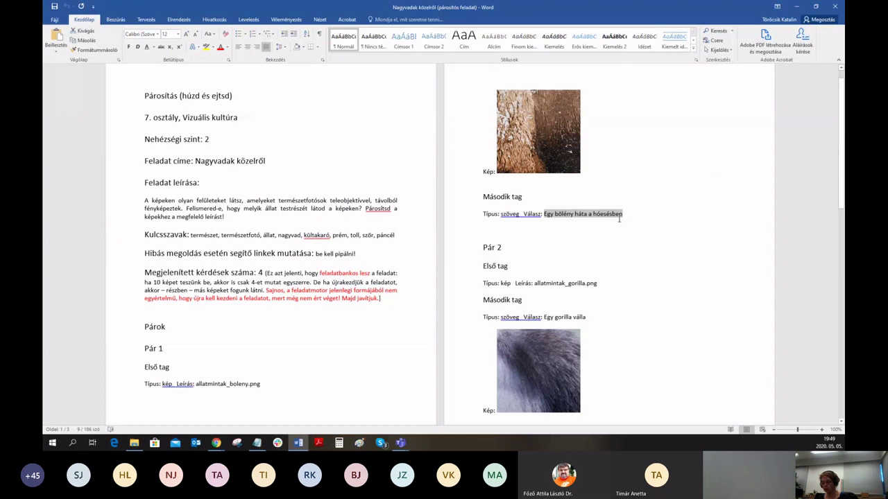
click(216, 443)
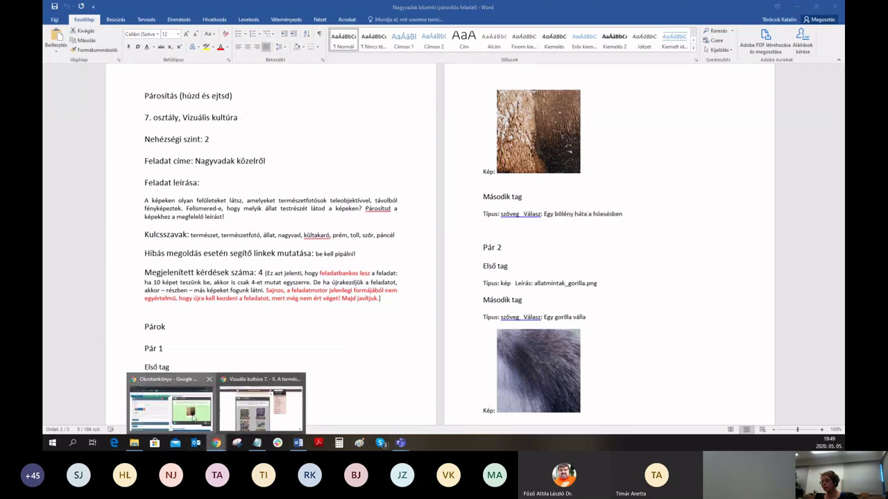
click(194, 418)
click(239, 284)
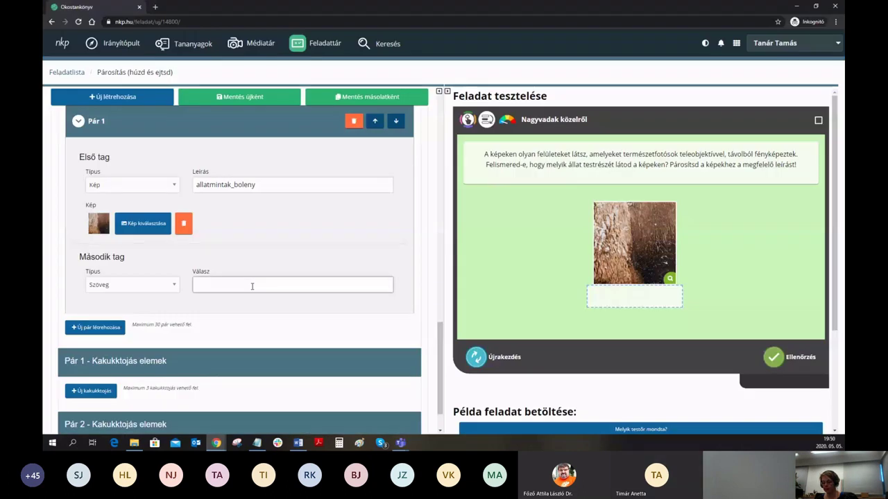
key(ctrl+v)
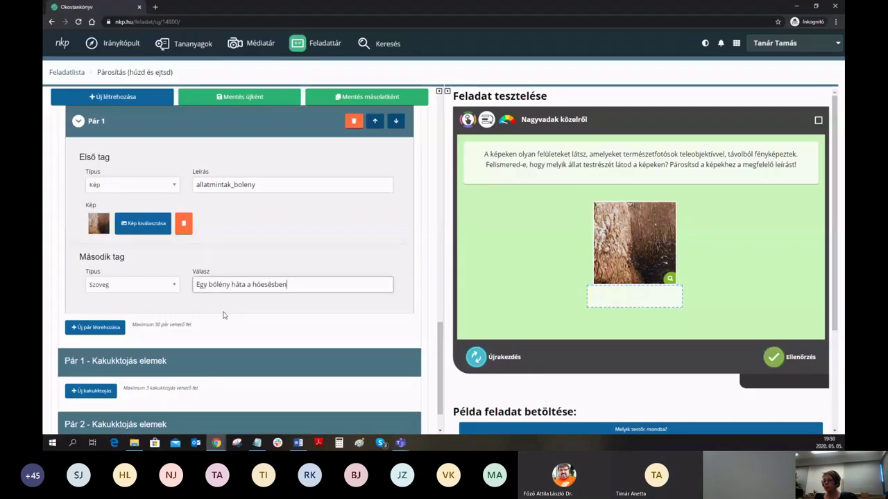
click(306, 301)
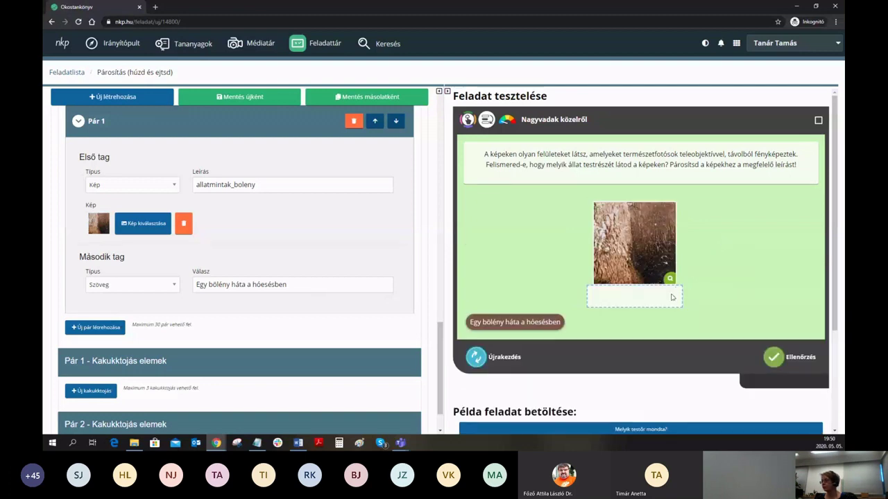
mouse_move(519, 323)
mouse_down()
mouse_move(531, 300)
mouse_move(525, 291)
mouse_move(648, 299)
mouse_move(514, 326)
mouse_up()
Step: Create a second pair under Párok and set the type of its Első tag to Kép
scroll(222, 339, down, 1)
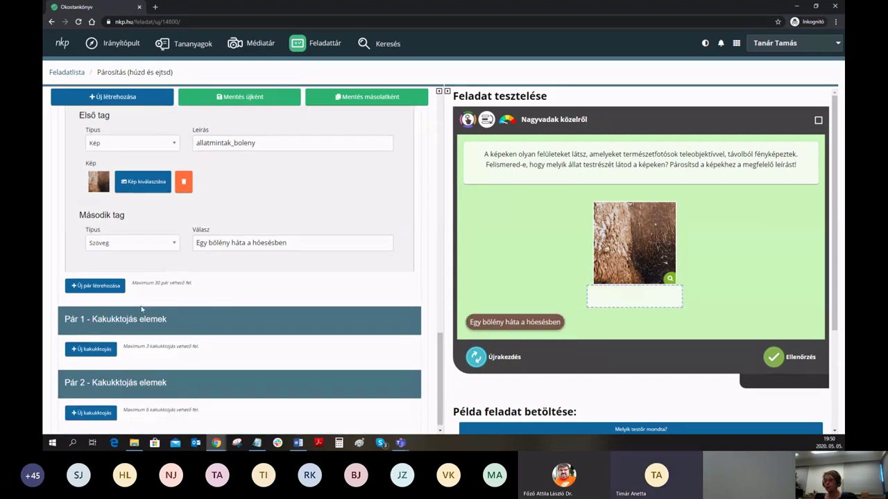
click(104, 289)
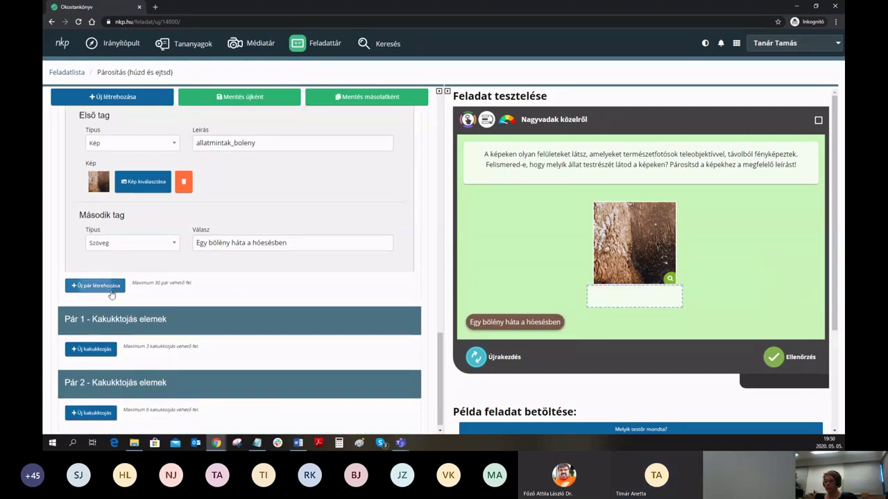
click(145, 300)
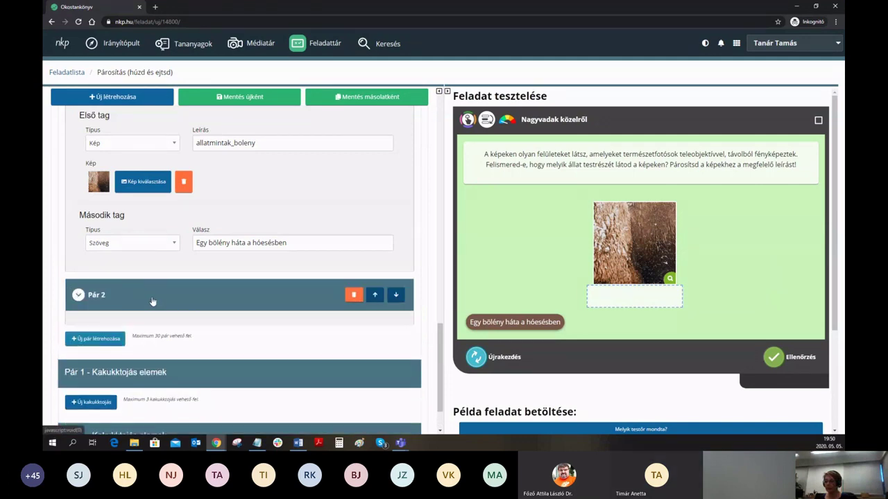
click(139, 362)
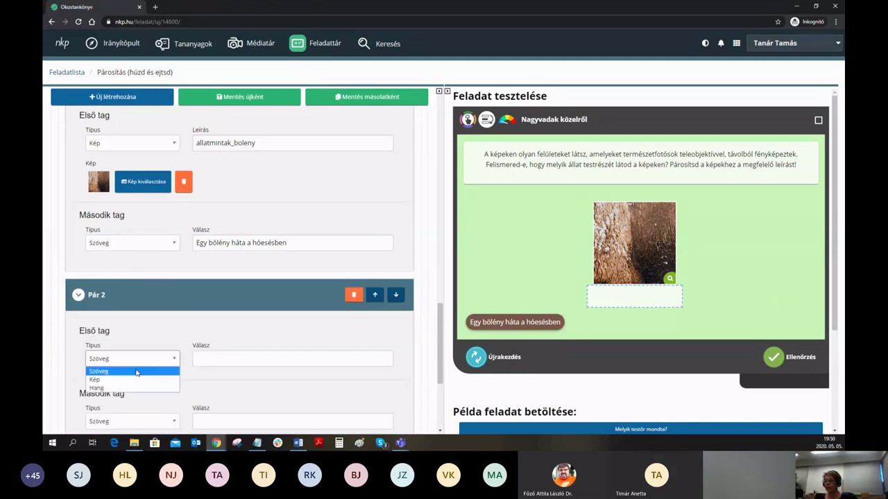
click(140, 381)
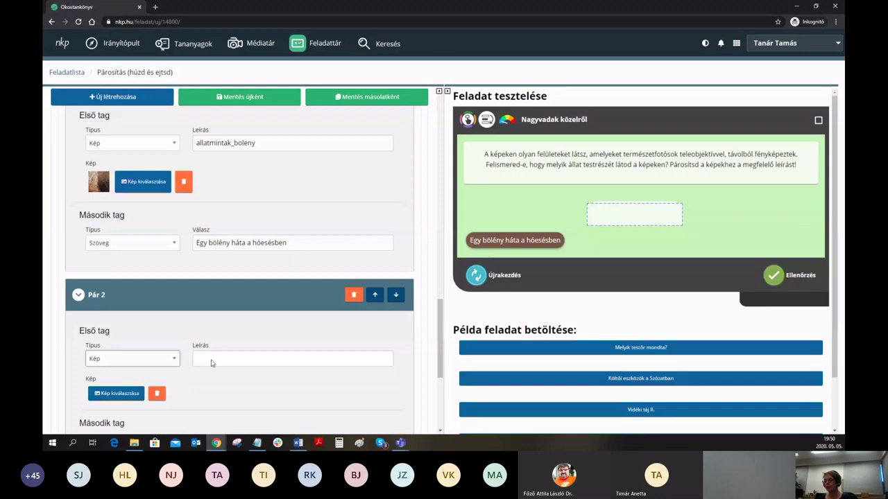
Step: Assign the already uploaded allatmintak_jegesmedve image to Pár 2's Első tag
click(122, 398)
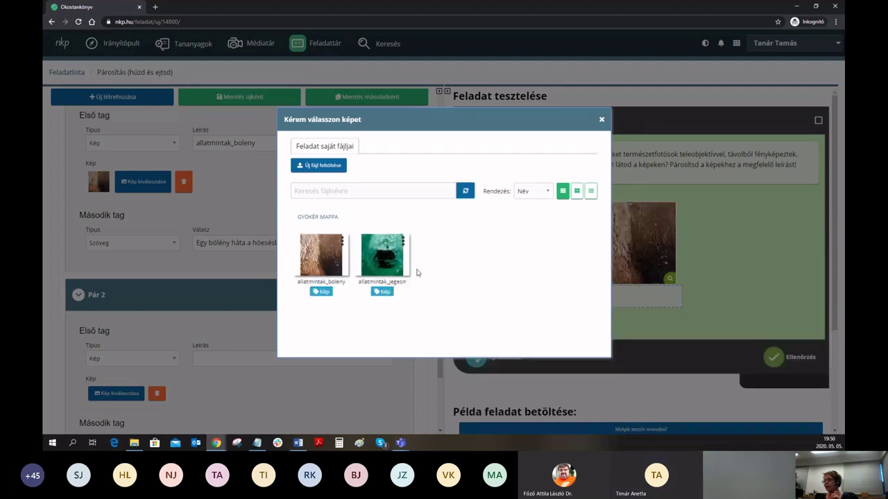
mouse_move(378, 250)
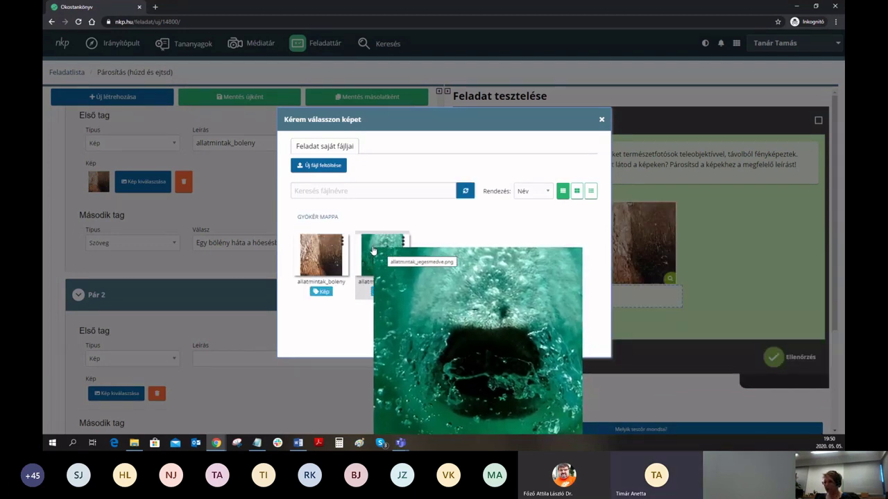
click(373, 250)
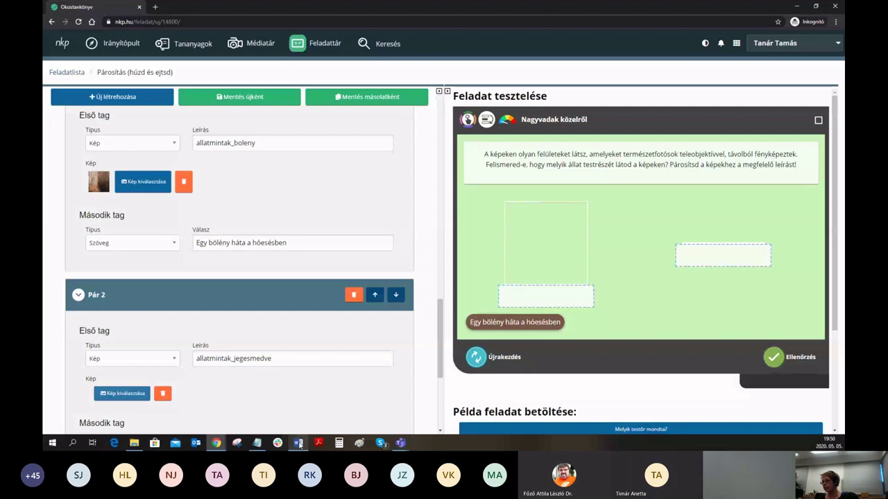
Step: Copy "Egy úszó jegesmedve orra" from the Word document into the Válasz field of Pár 2's Második tag
click(299, 442)
drag(375, 372, 445, 372)
key(ctrl+c)
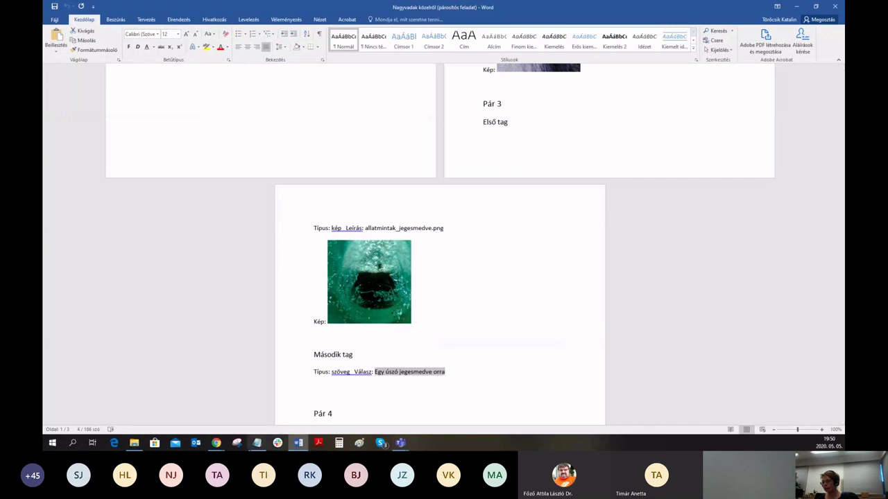
click(216, 444)
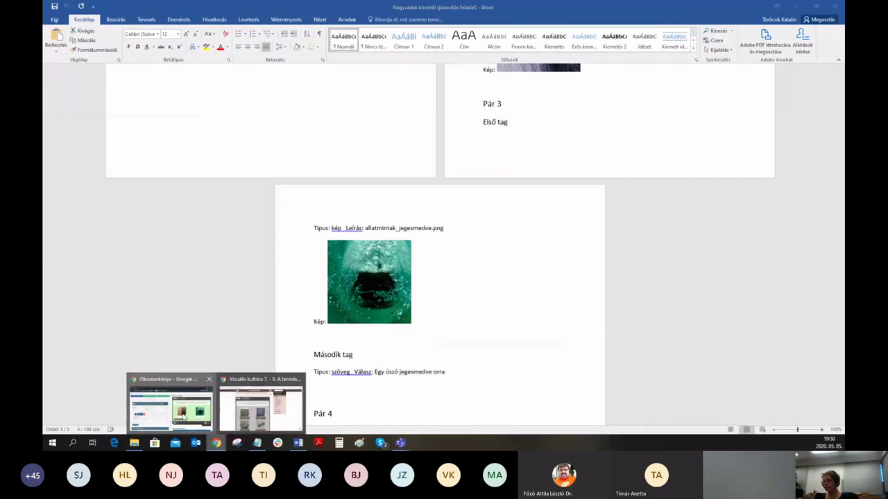
click(184, 417)
key(ctrl+v)
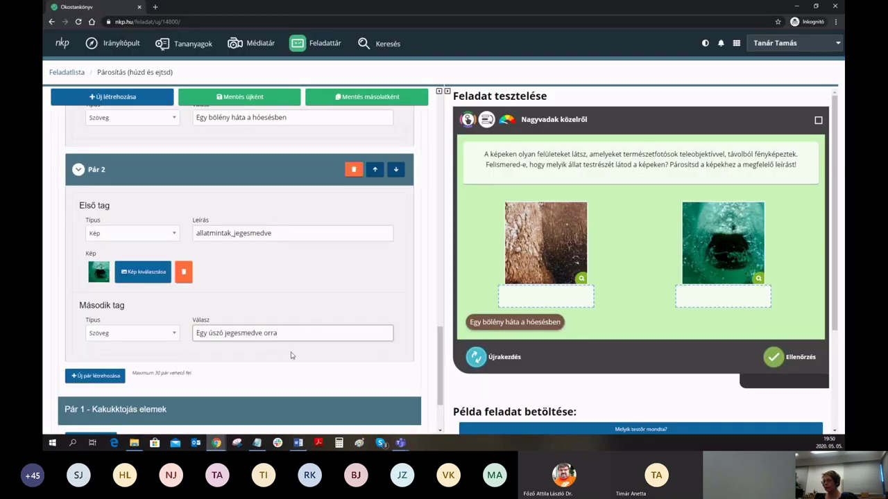
key(ctrl+a)
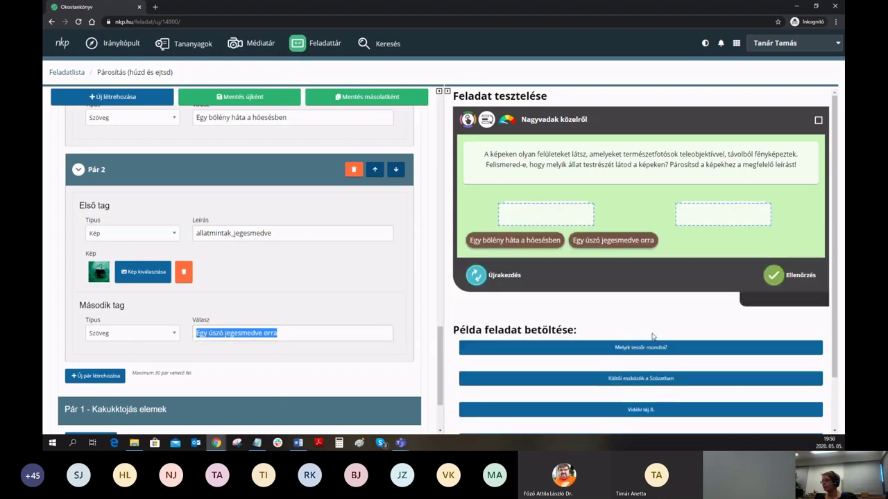
Step: Test the preview by matching the two answers to the wrong pictures, checking the solution and requesting the correct answer
drag(520, 322, 704, 297)
drag(520, 328, 541, 298)
click(772, 362)
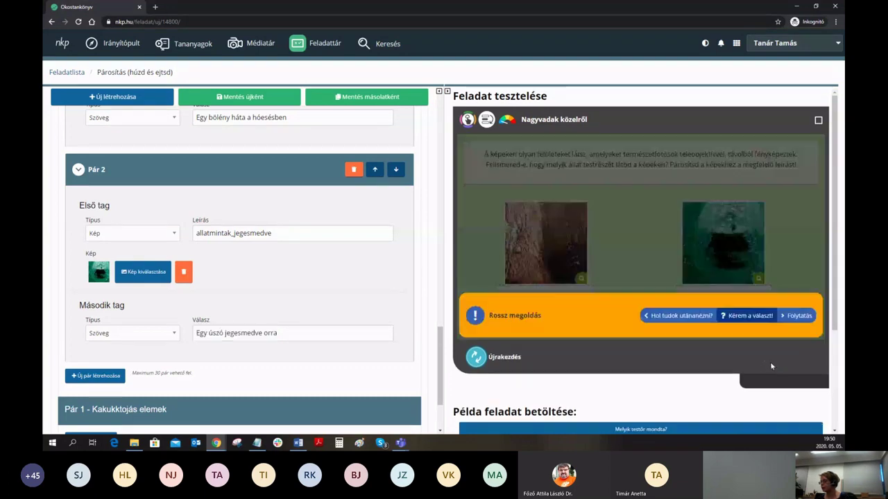
click(747, 323)
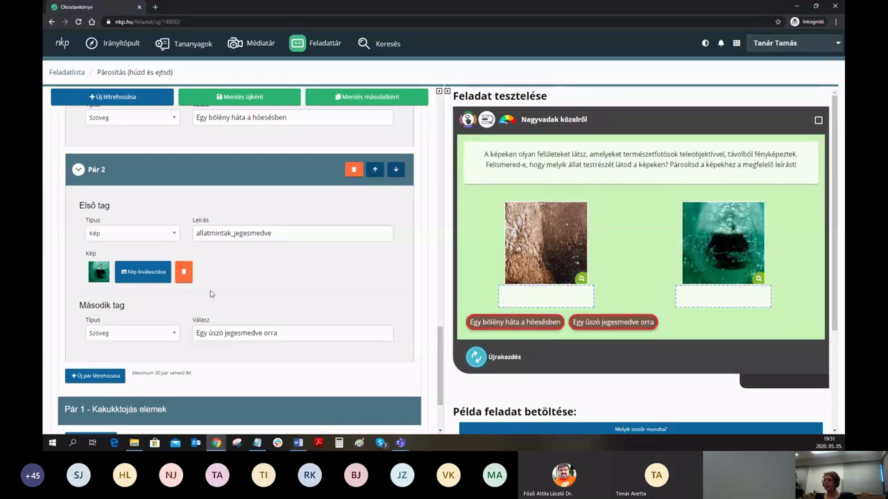
Step: Try the Horizontális megjelenítés option in the Részletek section and turn it back off
scroll(211, 294, up, 10)
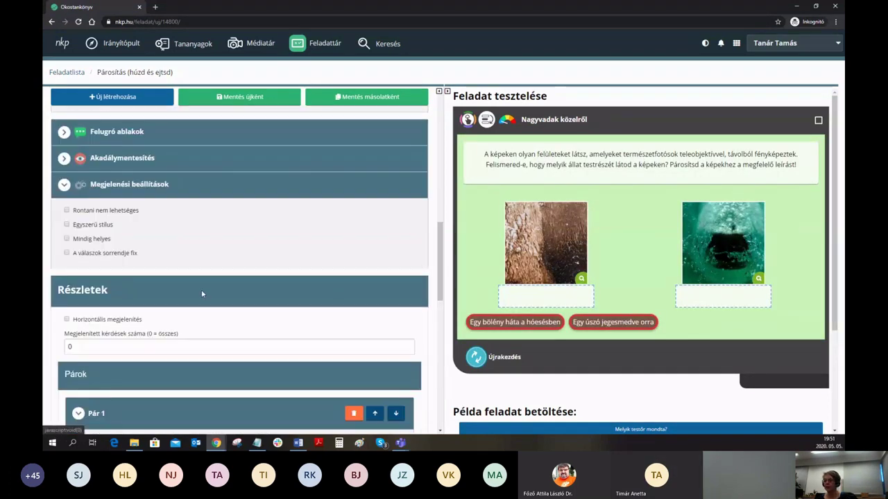
click(66, 320)
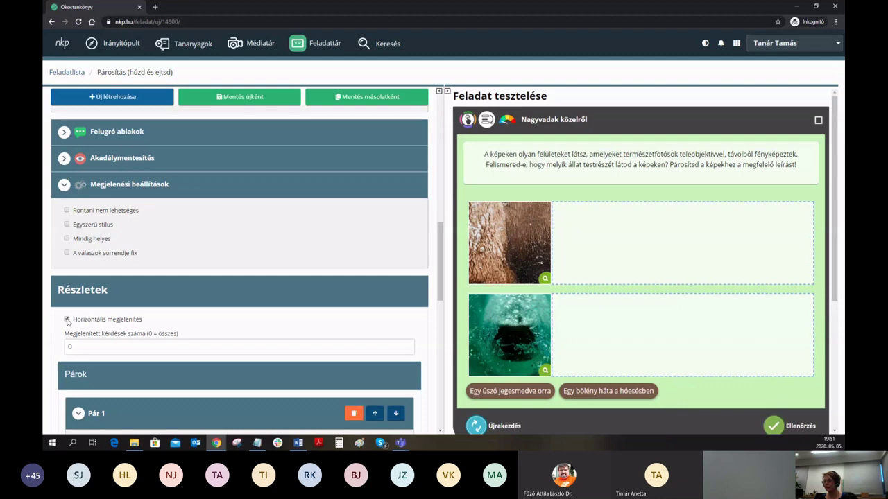
click(67, 319)
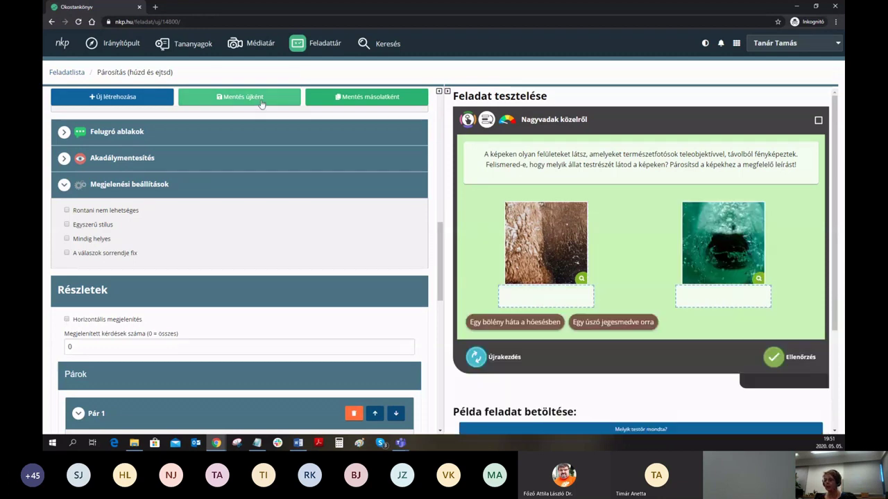
Step: Save the "Nagyvadak közelről" matching exercise as a new task
click(260, 101)
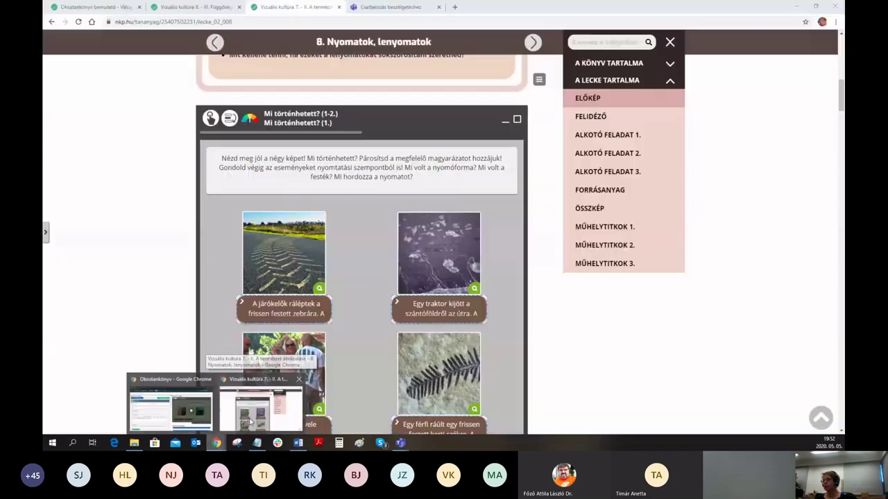
Step: Switch to the window with the Vizuális kultúra 8. lesson "Szemek, tekintetek" and find its "Jó a szemed?" exercise under Társművészetek
click(251, 421)
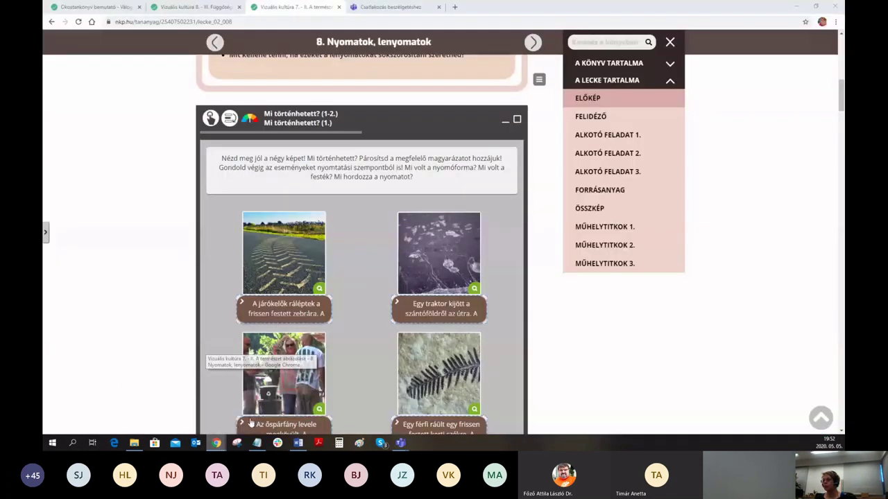
click(198, 7)
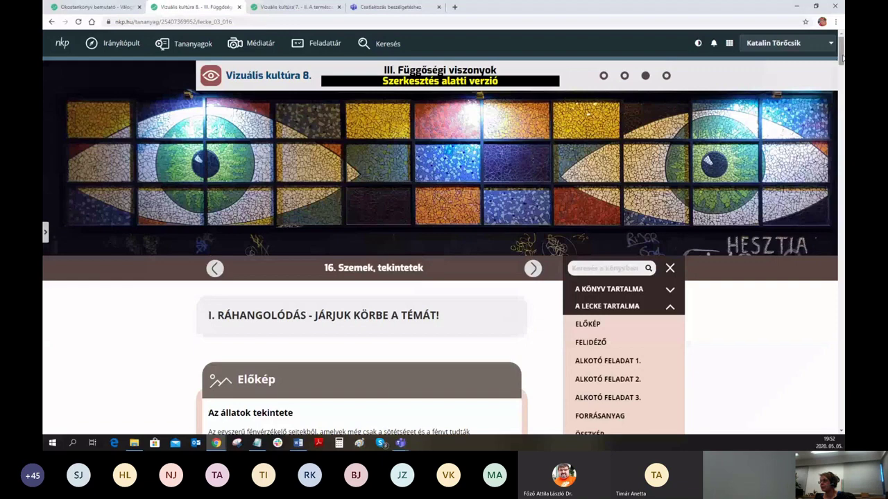
drag(841, 62, 840, 309)
click(839, 309)
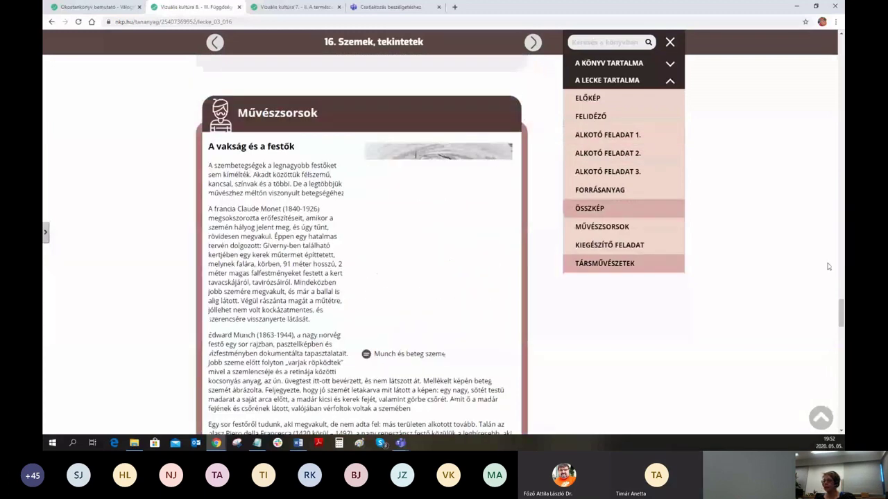
scroll(318, 161, down, 5)
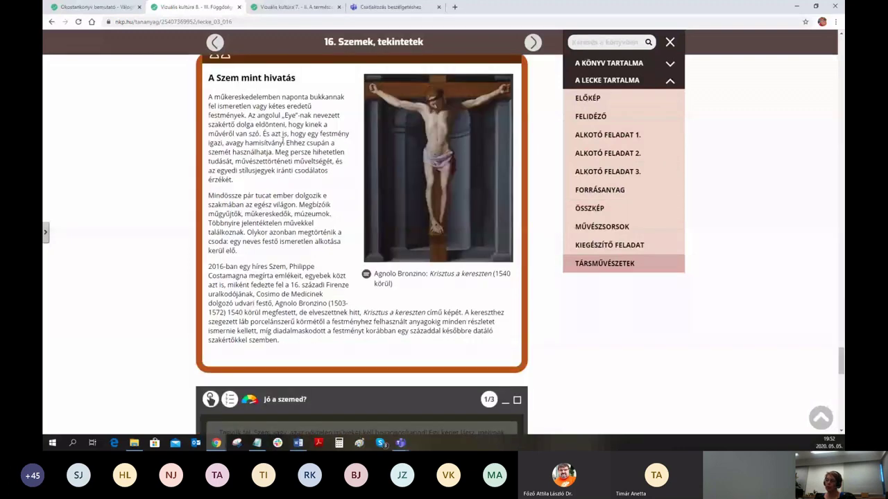
scroll(283, 142, up, 1)
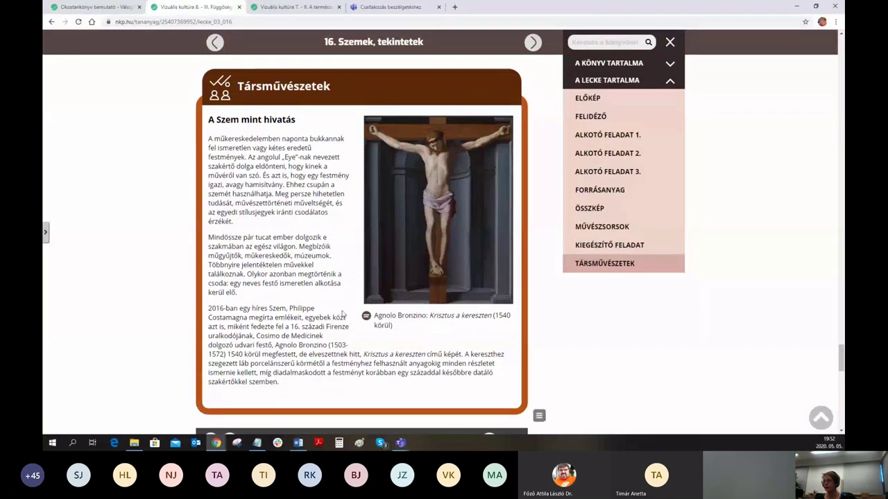
scroll(417, 269, down, 2)
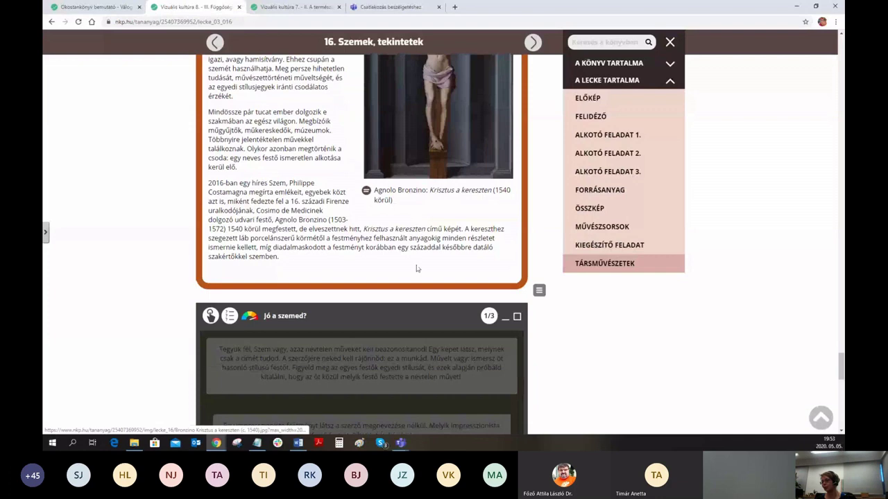
scroll(416, 268, down, 3)
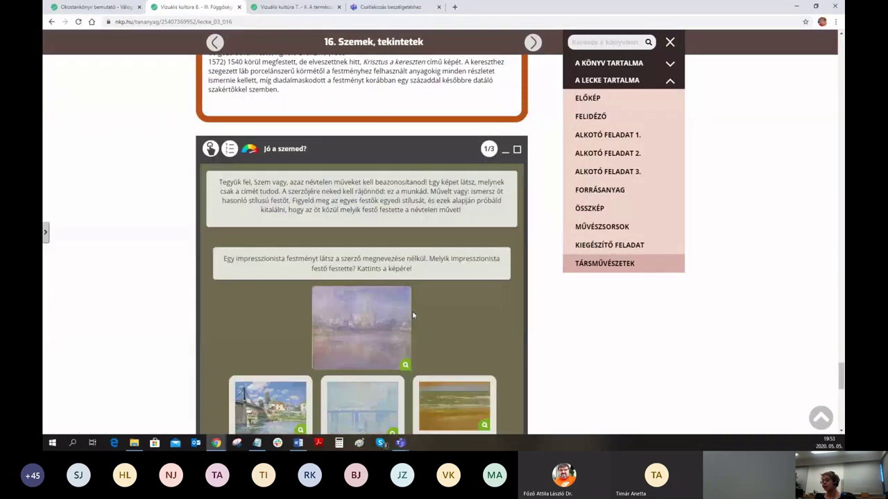
scroll(412, 311, down, 2)
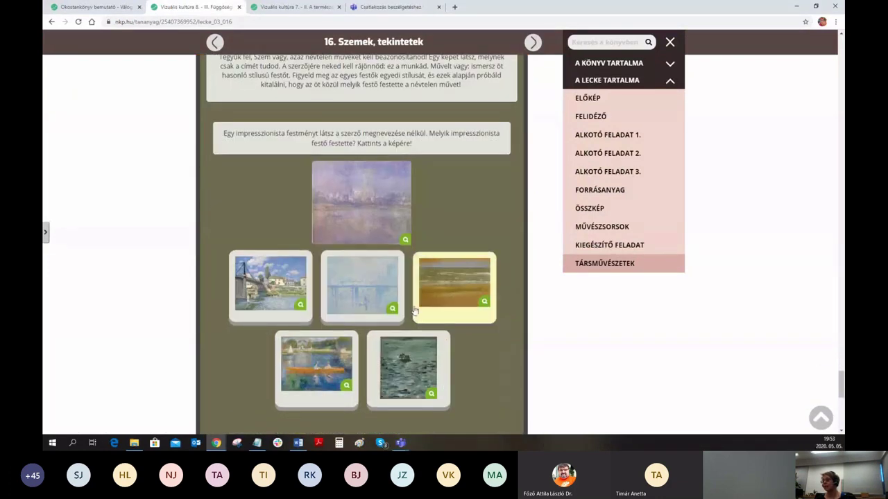
scroll(448, 206, up, 1)
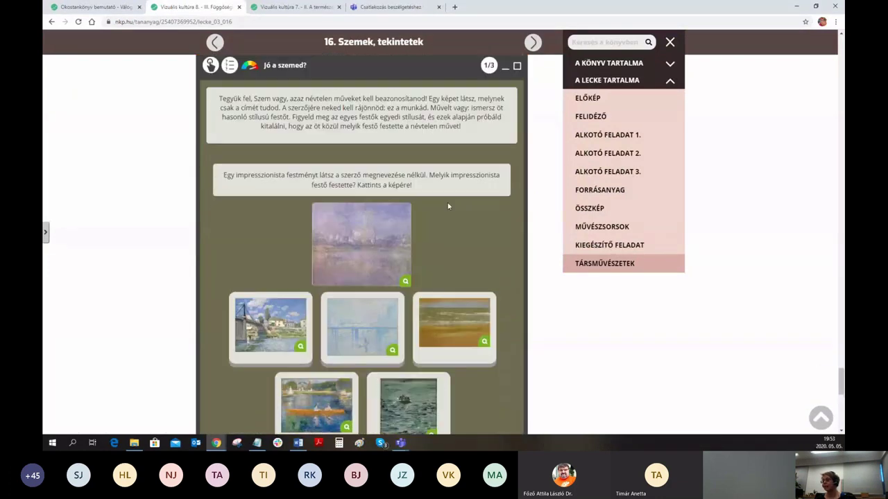
Step: Open the "Jó a szemed?" exercise full screen and look through its enlarged paintings with their captions
click(505, 66)
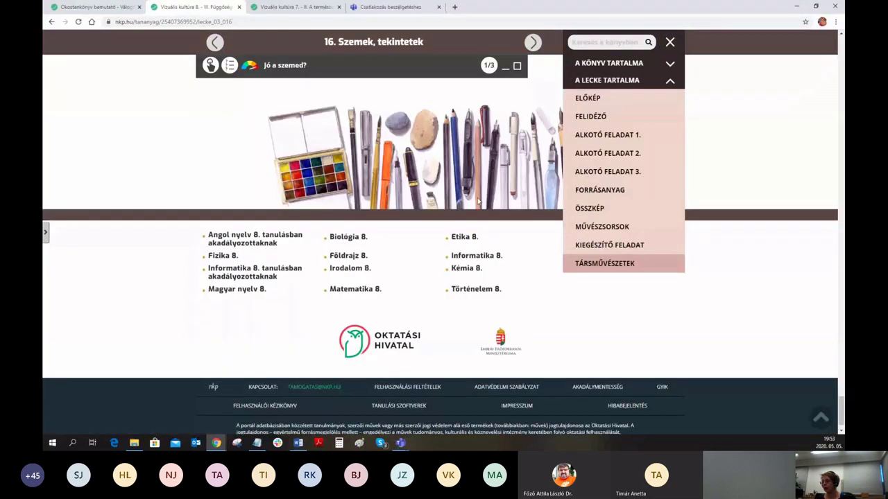
scroll(478, 201, up, 1)
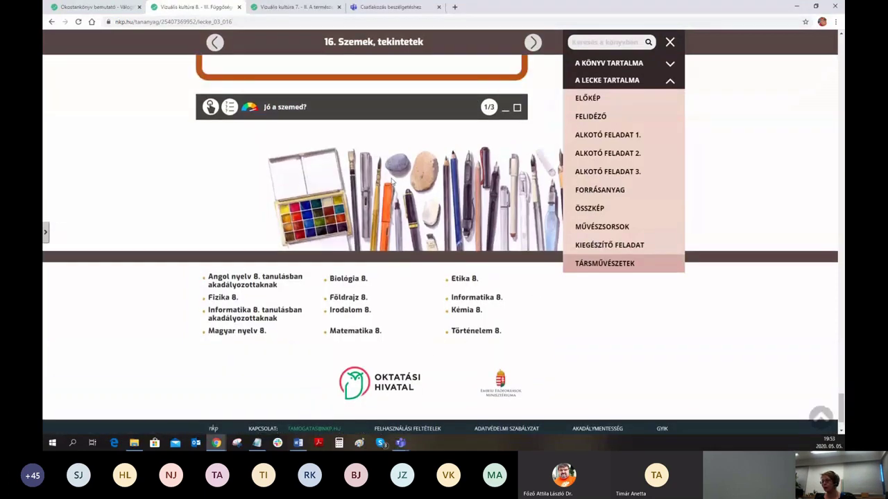
click(517, 109)
scroll(470, 244, down, 1)
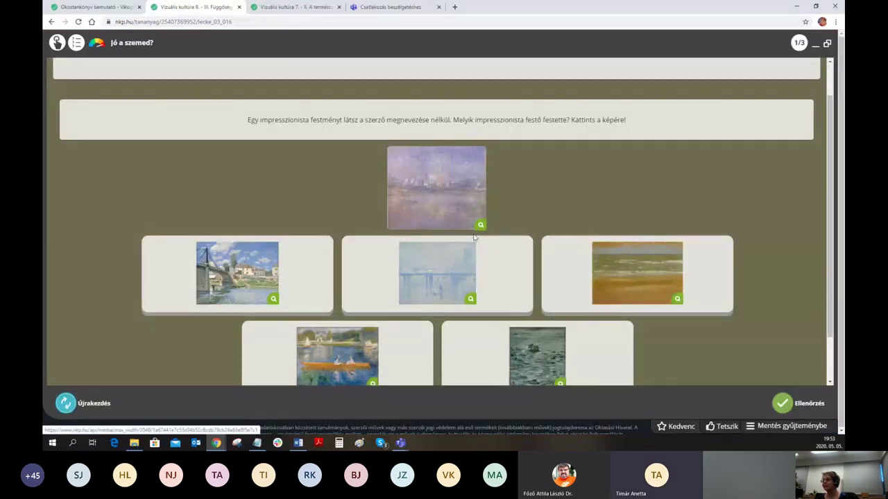
click(480, 227)
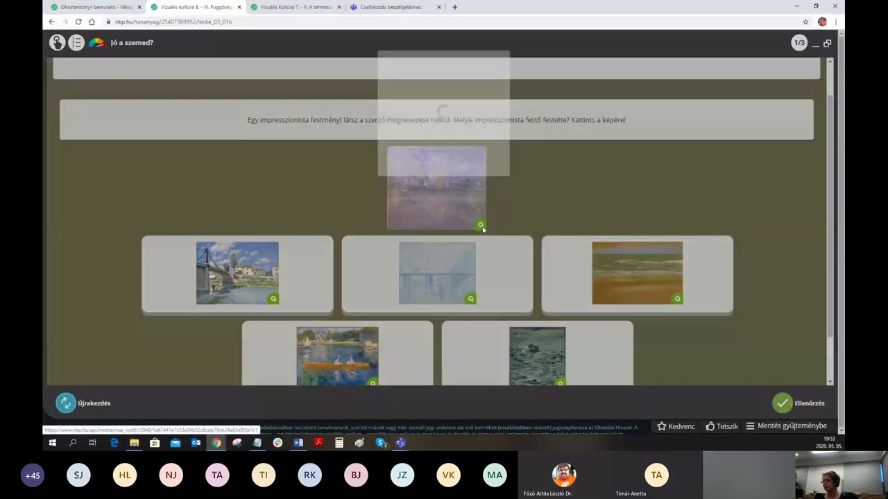
click(575, 172)
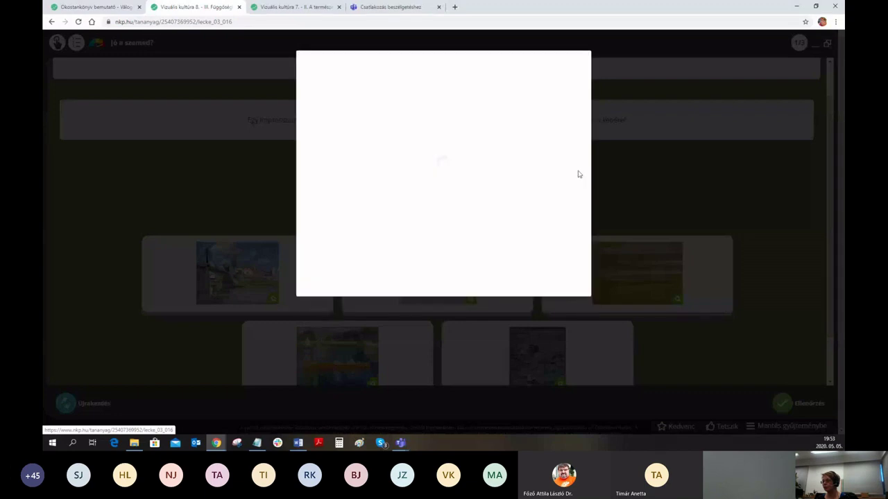
click(579, 165)
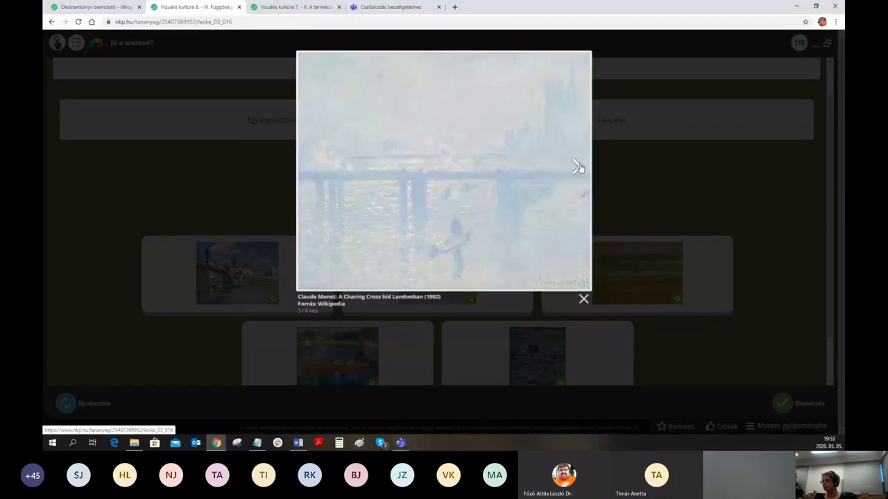
click(577, 170)
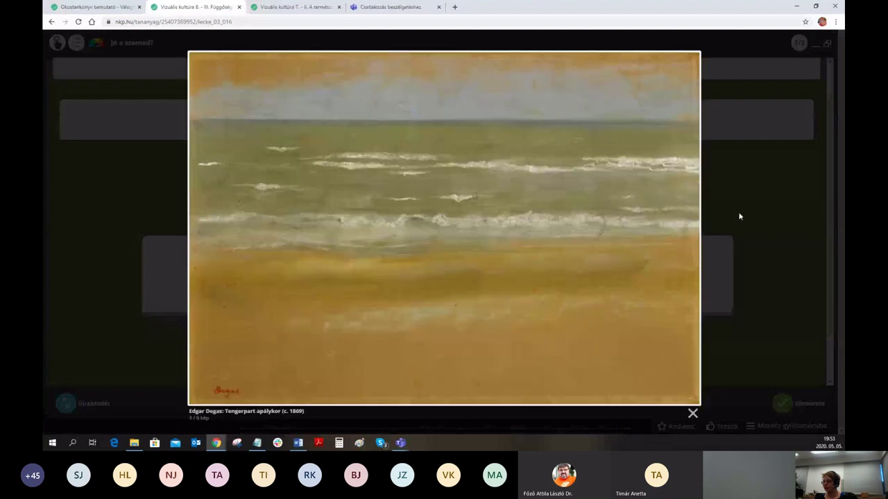
click(737, 214)
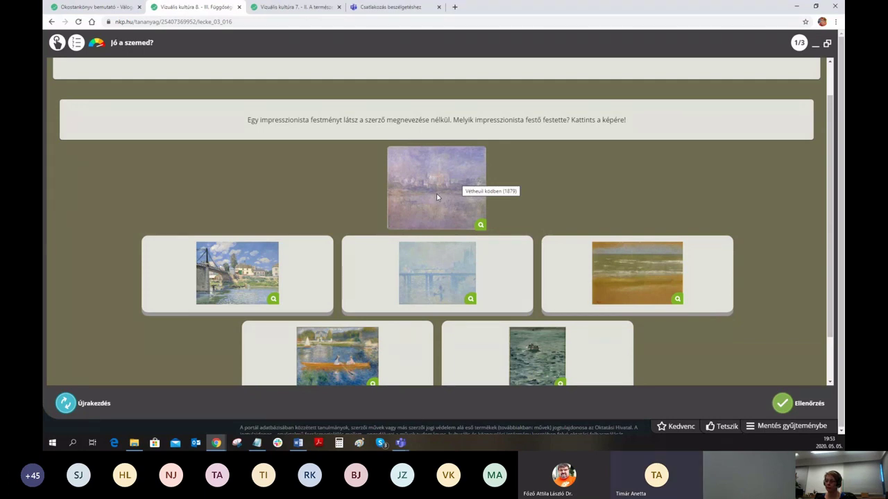
Step: Select Monet's Charing Cross bridge painting as the answer and return the exercise from full screen to the expanded view in the lesson
scroll(436, 197, down, 1)
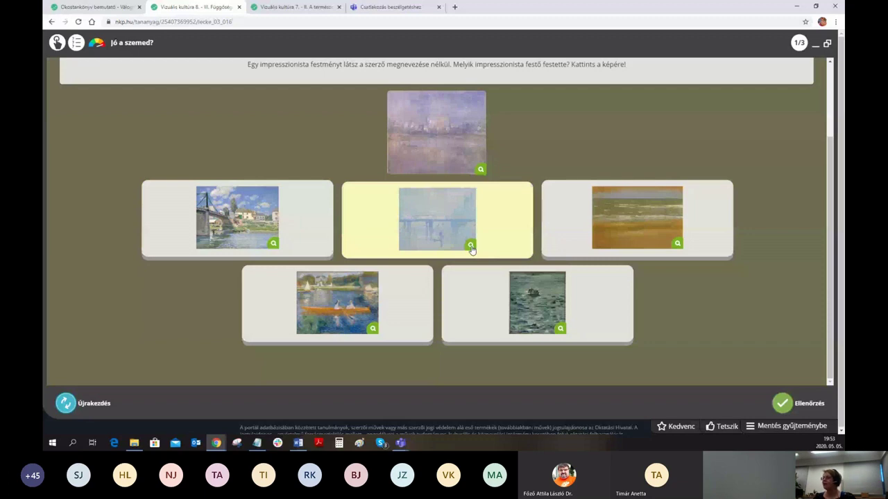
click(437, 220)
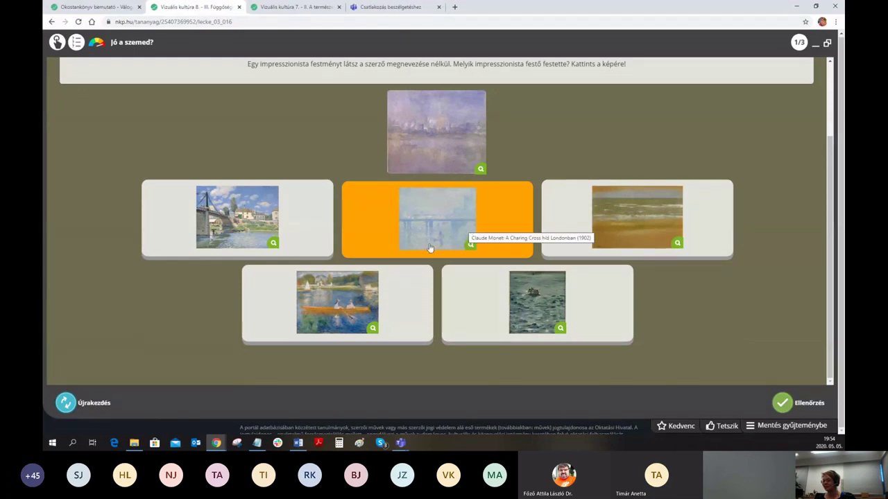
click(816, 46)
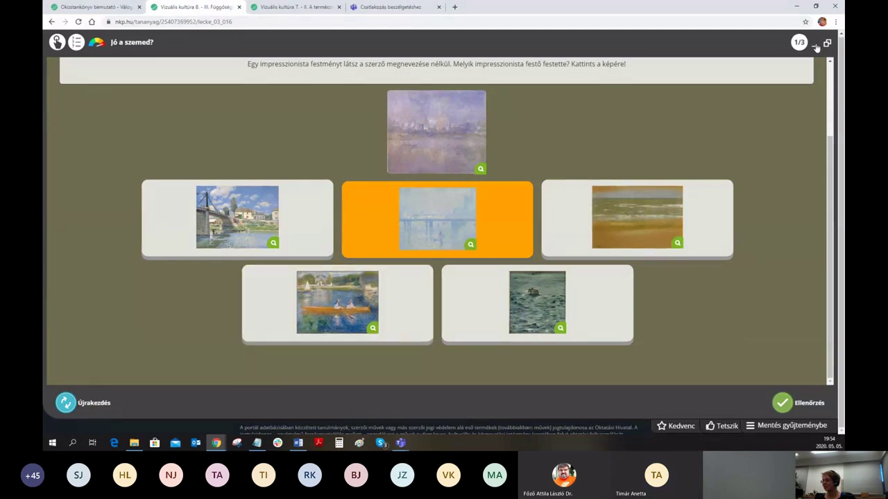
scroll(430, 131, up, 2)
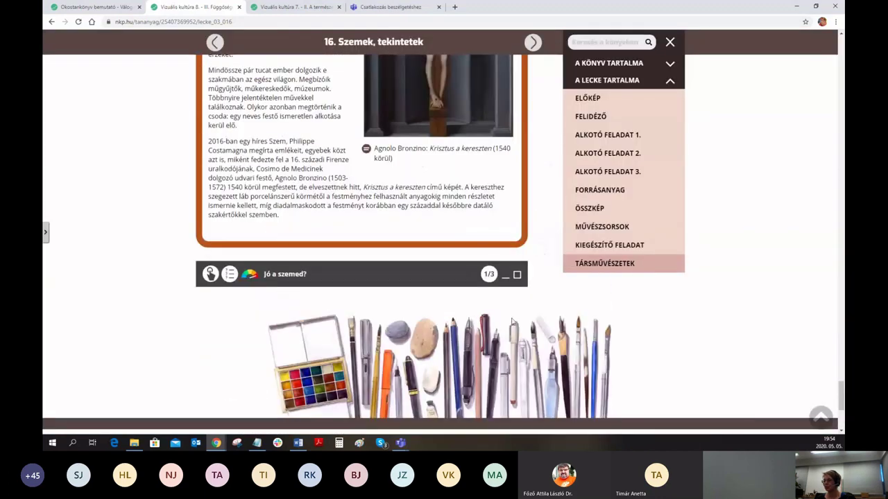
click(506, 275)
scroll(494, 371, down, 5)
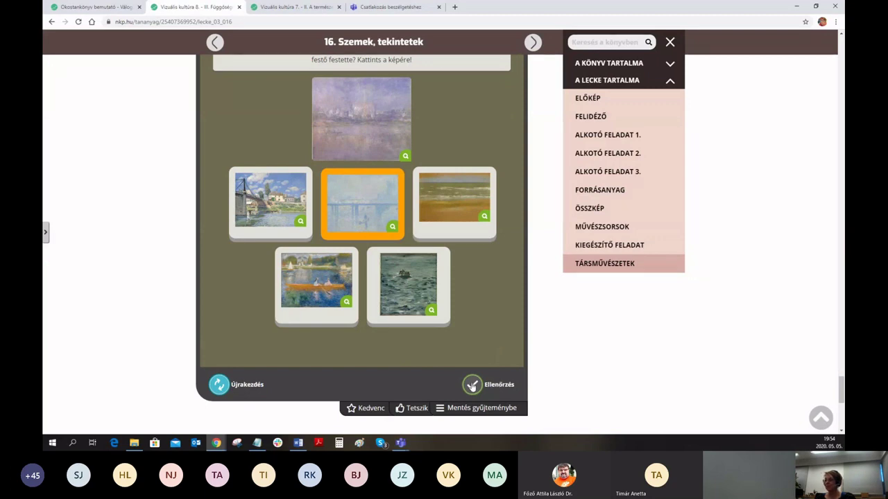
scroll(416, 361, down, 1)
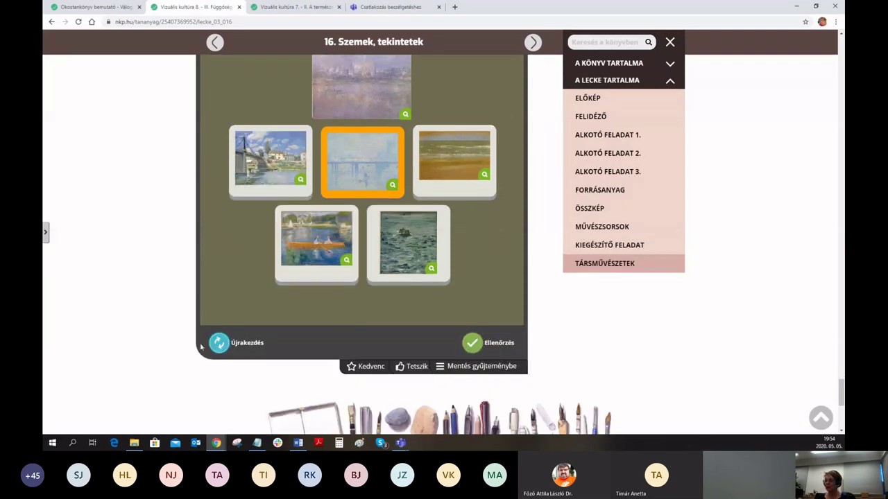
Step: Restart the exercise, choose Monet's Charing Cross bridge painting again, check the answer and continue to the symbolist painting question
click(435, 256)
scroll(434, 267, up, 3)
click(397, 359)
scroll(490, 367, down, 2)
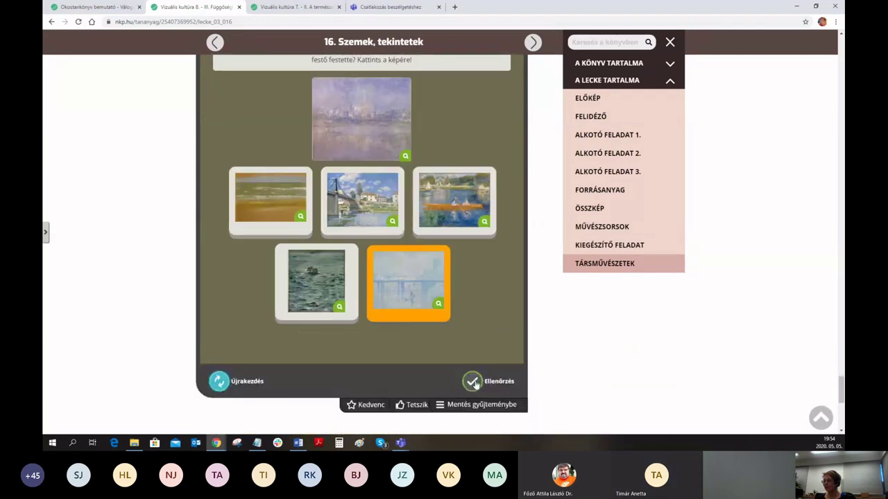
click(475, 384)
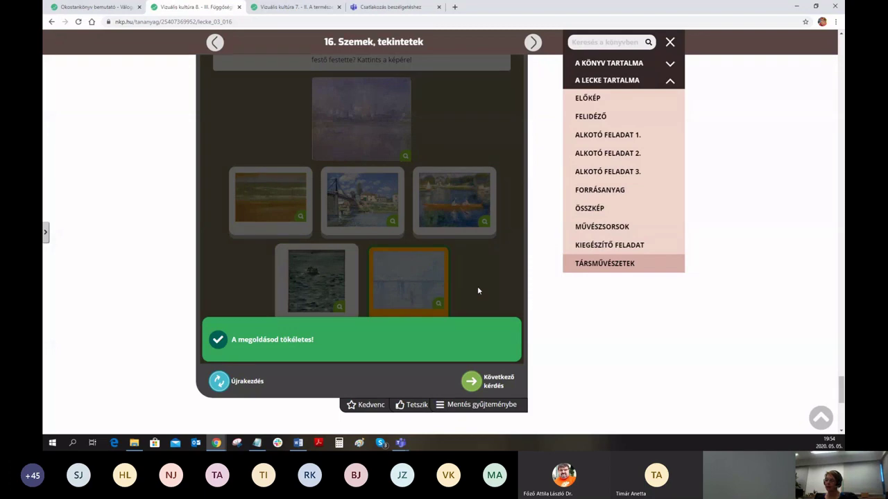
click(471, 382)
scroll(360, 222, up, 1)
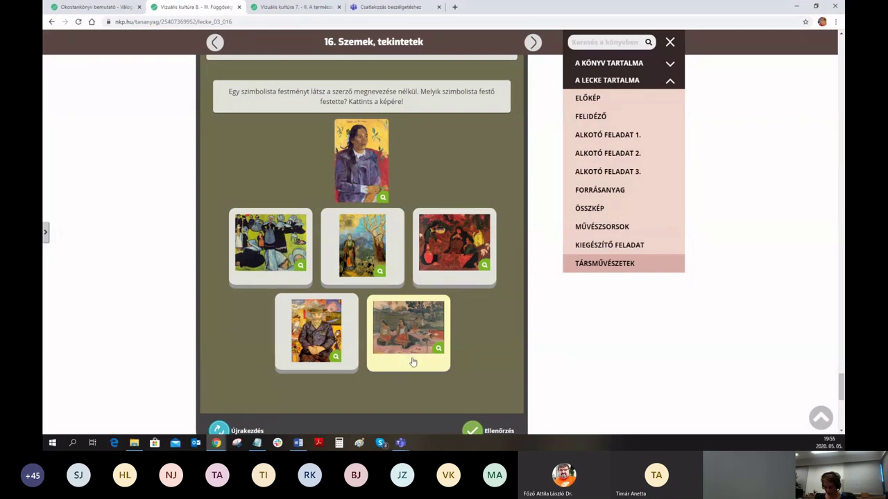
click(362, 247)
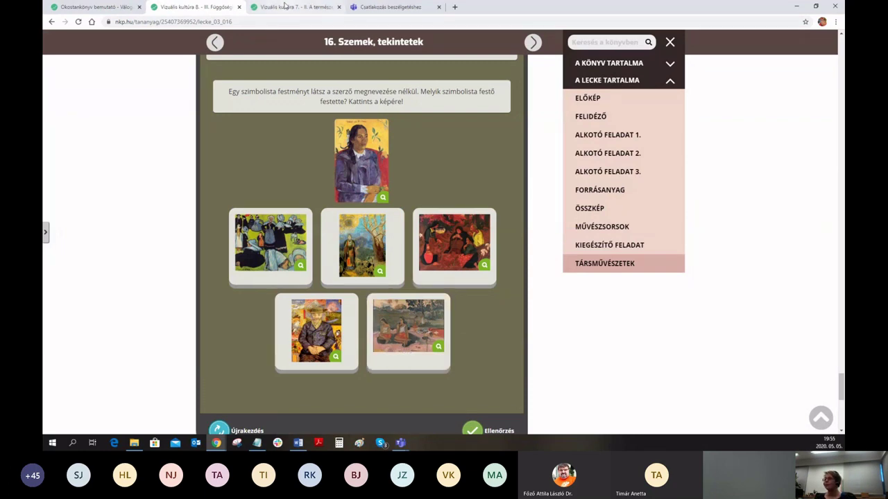
Step: Switch back to the browser window with the "Nagyvadak közelről" task editor
click(216, 446)
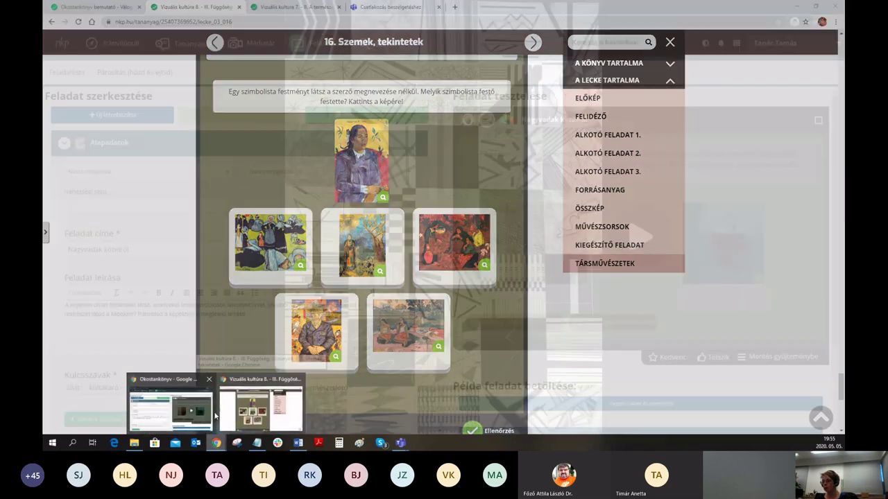
click(186, 385)
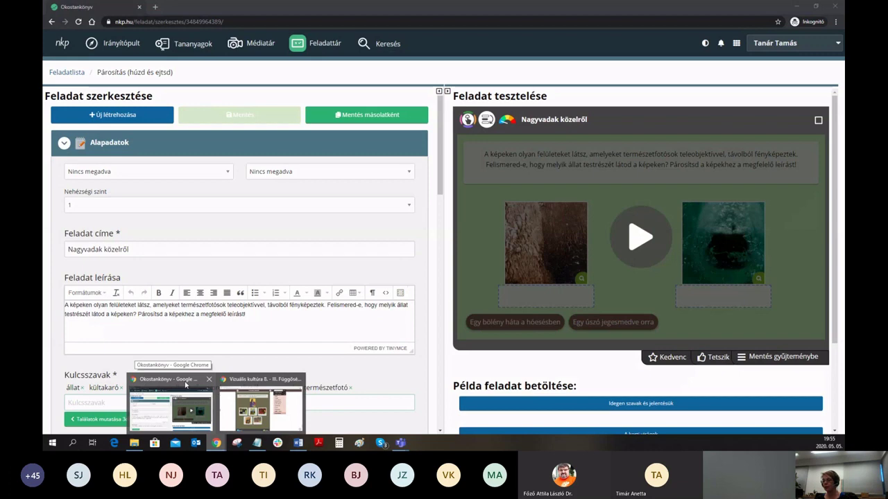
click(185, 385)
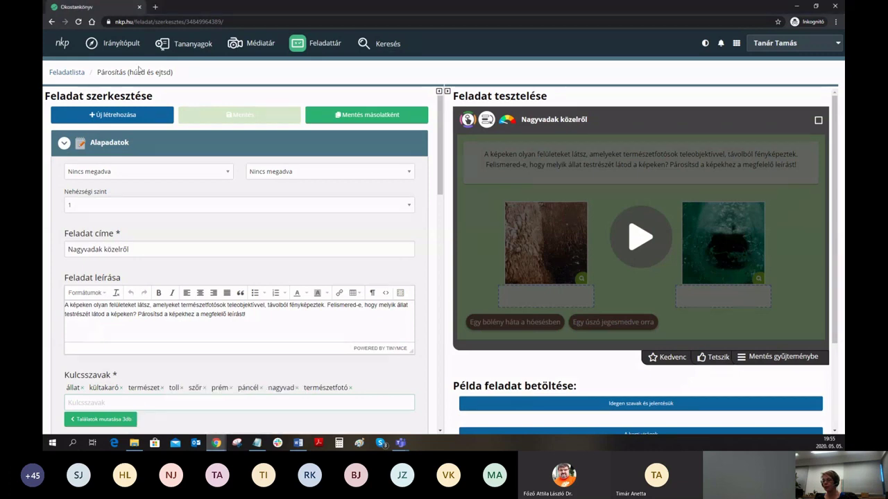
Step: Open the Feladatsorlista from the app overview and start a new, non-adaptive feladatsor
click(750, 45)
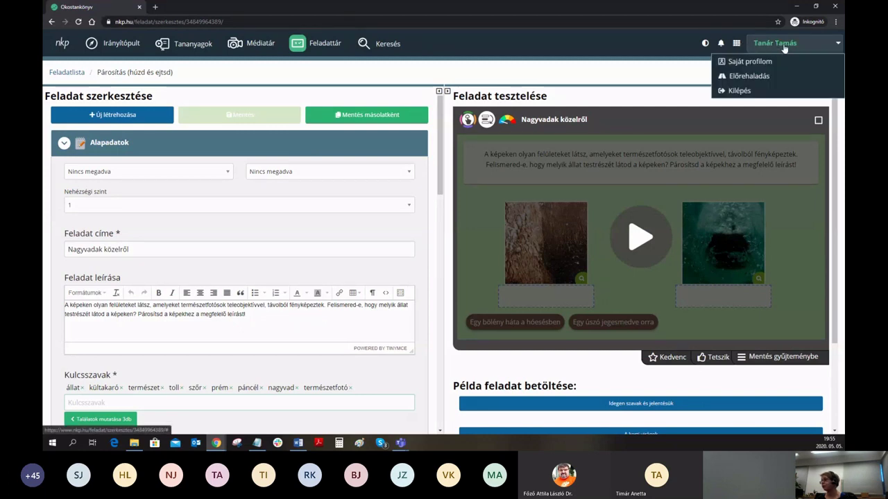
click(736, 45)
click(736, 46)
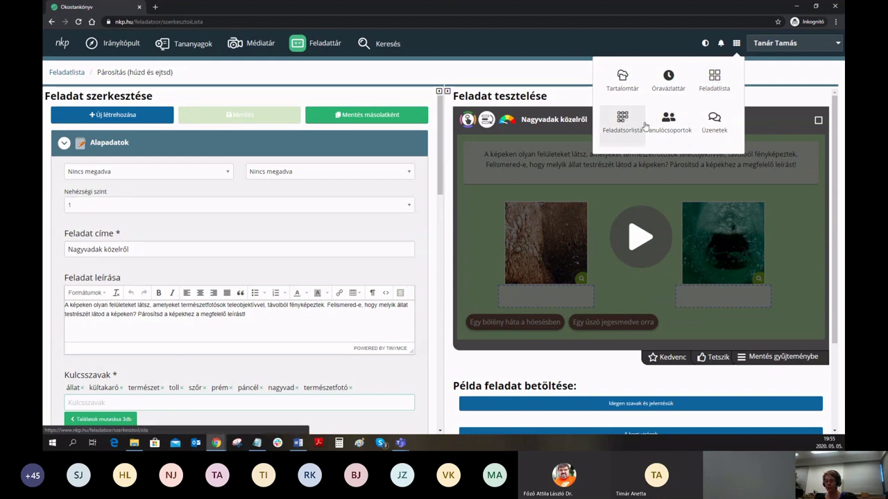
click(643, 125)
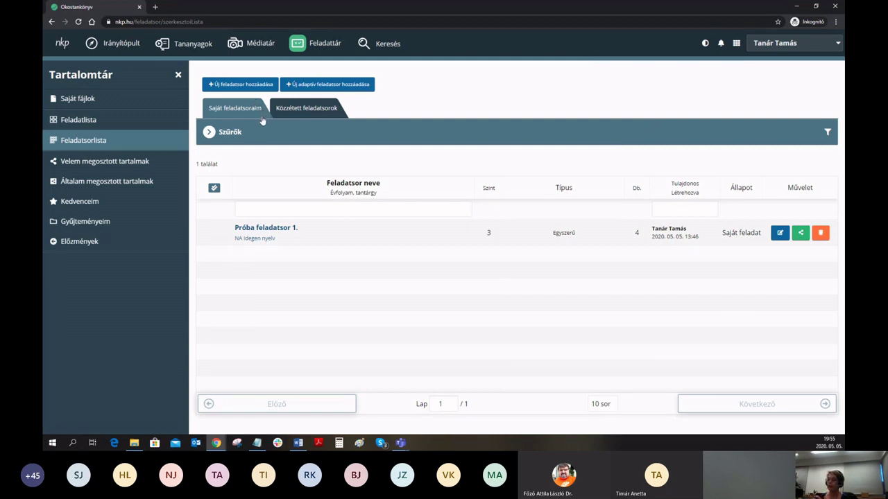
click(232, 87)
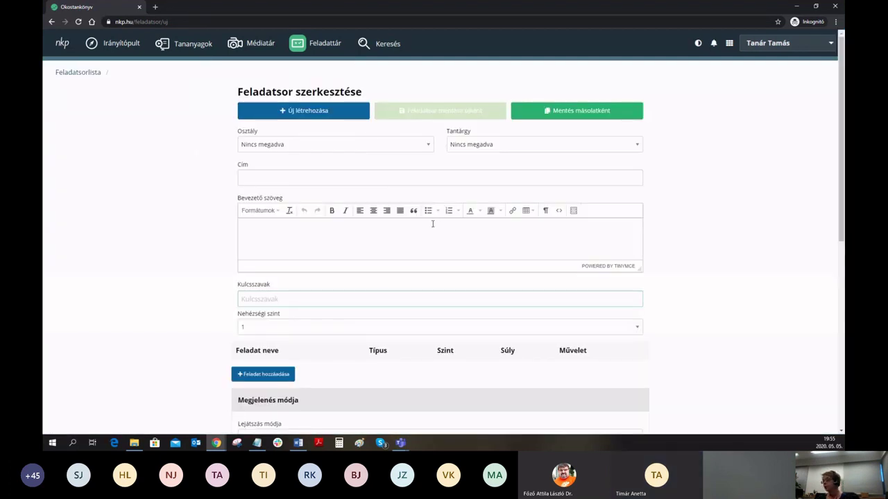
Step: Set the feladatsor's class to 7. osztály and its subject to Vizuális kultúra
click(299, 147)
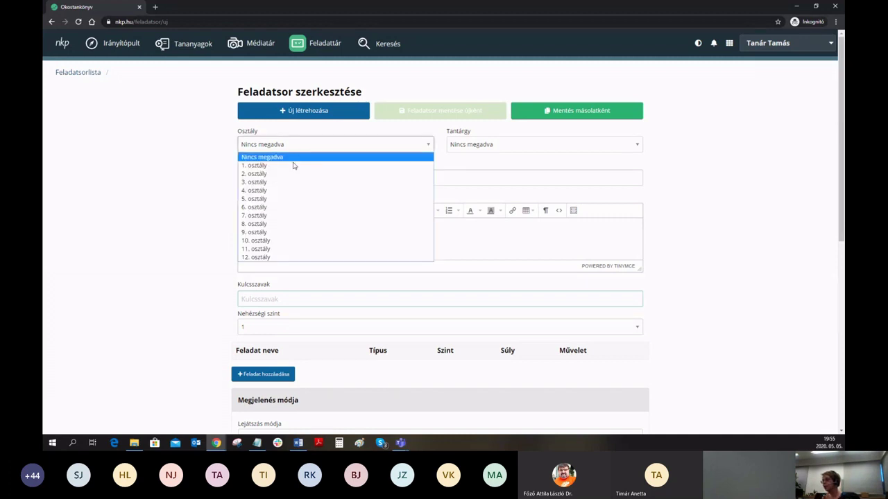
click(262, 217)
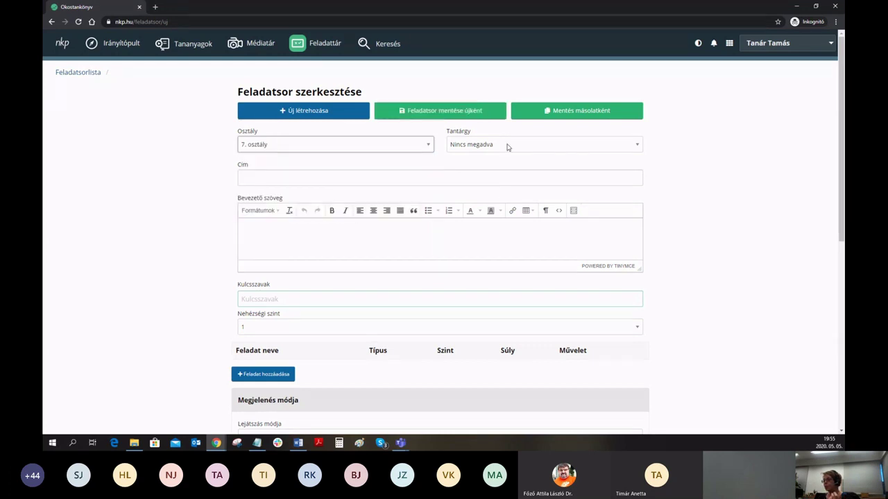
click(506, 145)
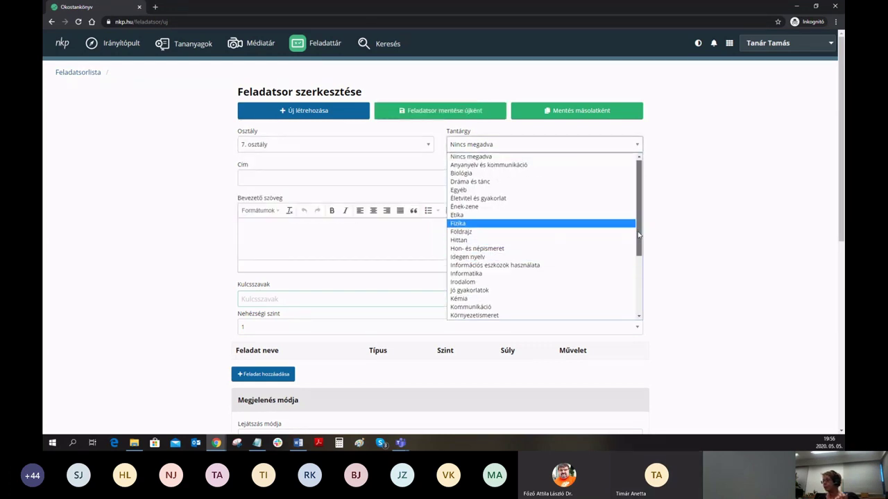
drag(640, 234, 638, 303)
click(493, 317)
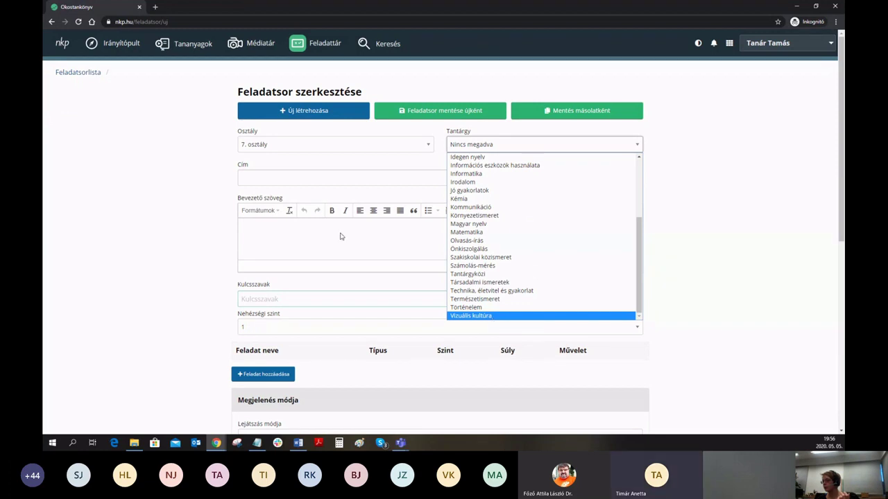
Step: Title the feladatsor "Egy jó kis cím" and enter "Jó szórakozást!" as its introductory text
click(285, 177)
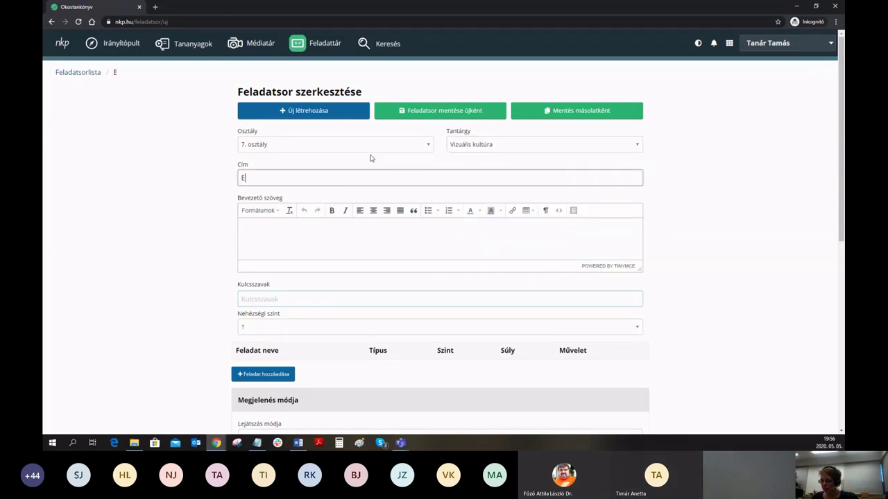
text(Egy jó kis cím)
click(275, 234)
click(275, 234)
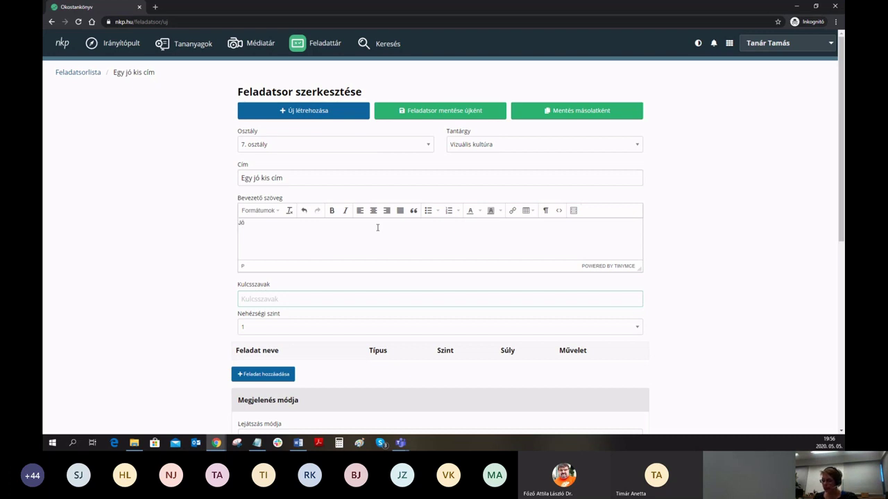
text(Jó szórakozást!)
Step: Add the keywords "kulcs" and "szavak" to the feladatsor
click(292, 300)
text(kulcs)
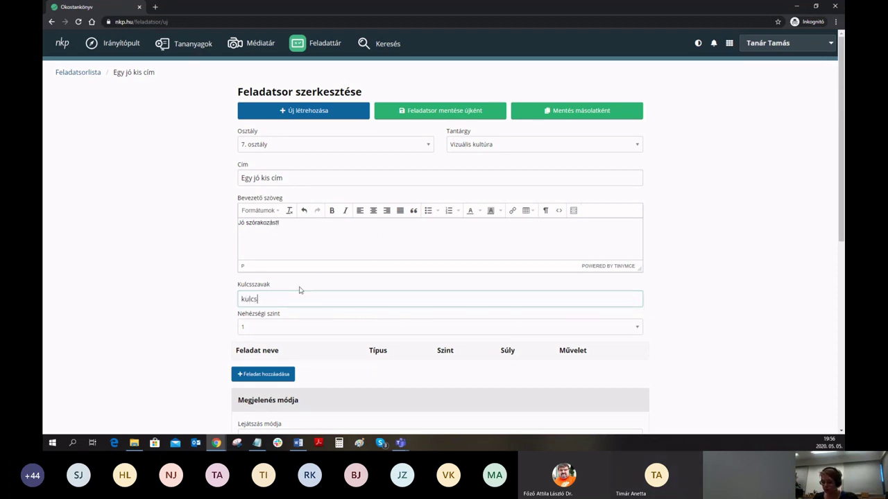
key(Return)
click(292, 309)
text(szava)
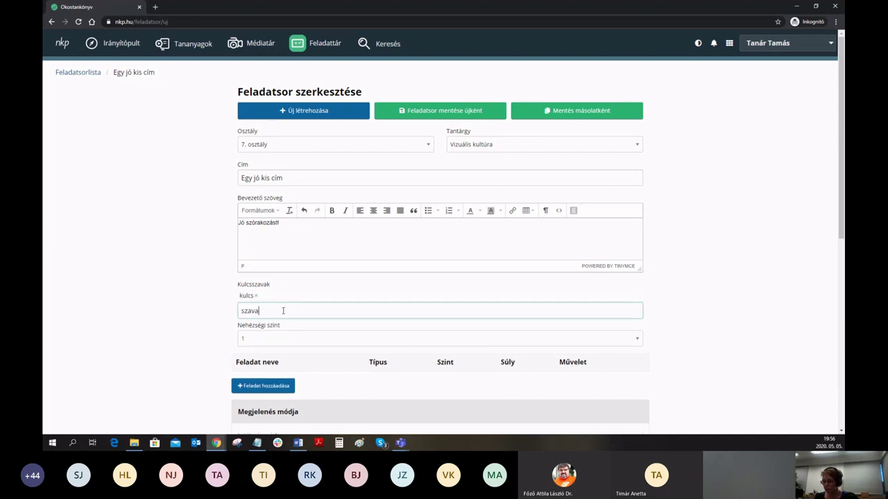
text(k)
key(Return)
Step: Set the feladatsor's difficulty level (Nehézségi szint) to 3
scroll(283, 305, down, 3)
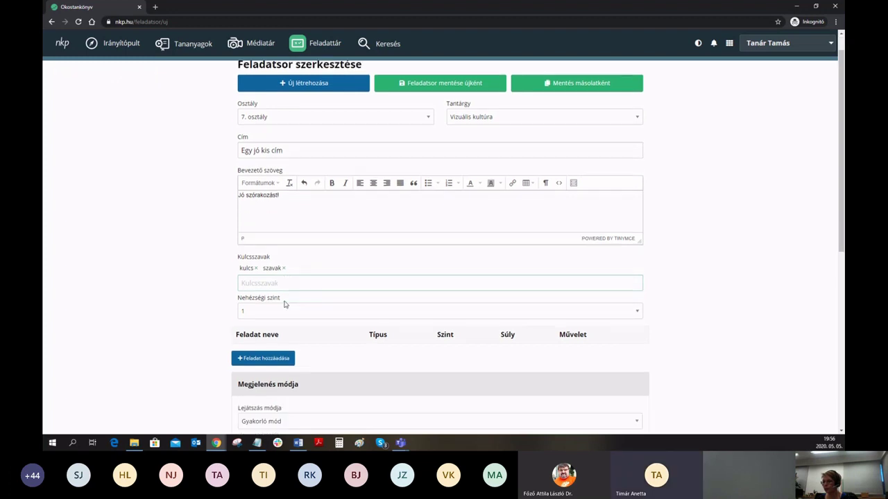
click(275, 213)
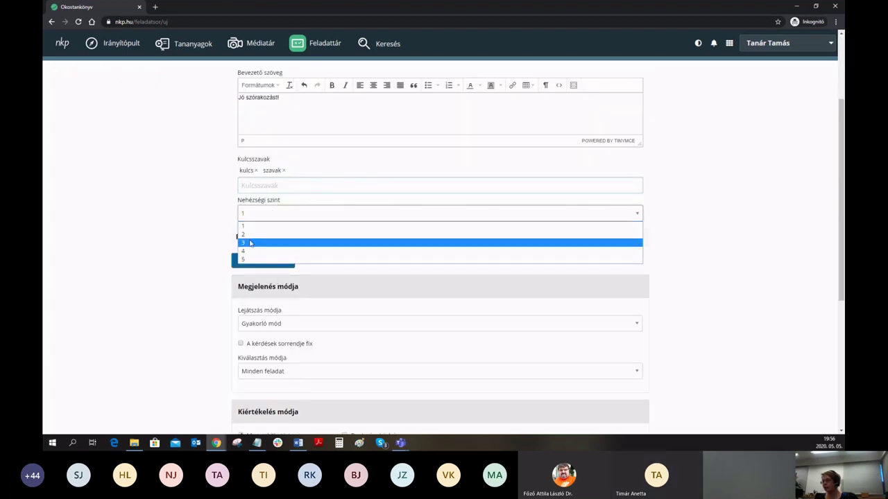
click(295, 244)
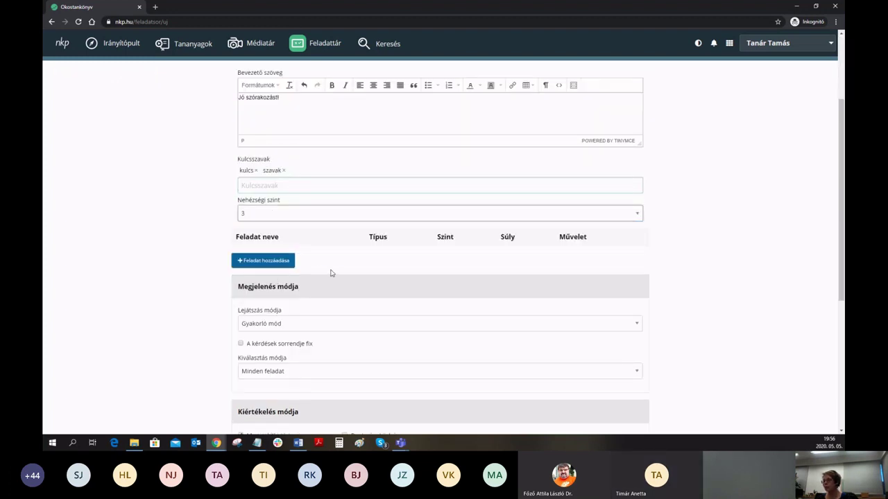
Step: Start adding tasks and widen the own-task filters to Minden osztály and Minden tantárgy
click(281, 262)
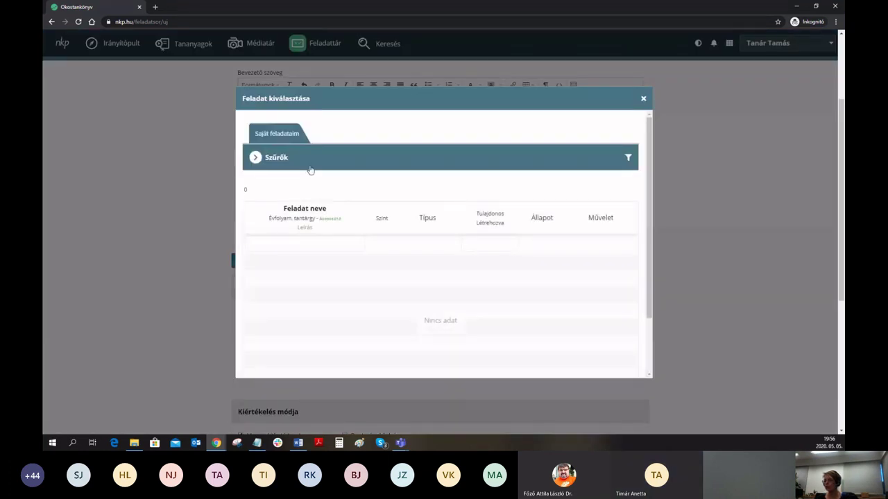
click(311, 164)
click(301, 199)
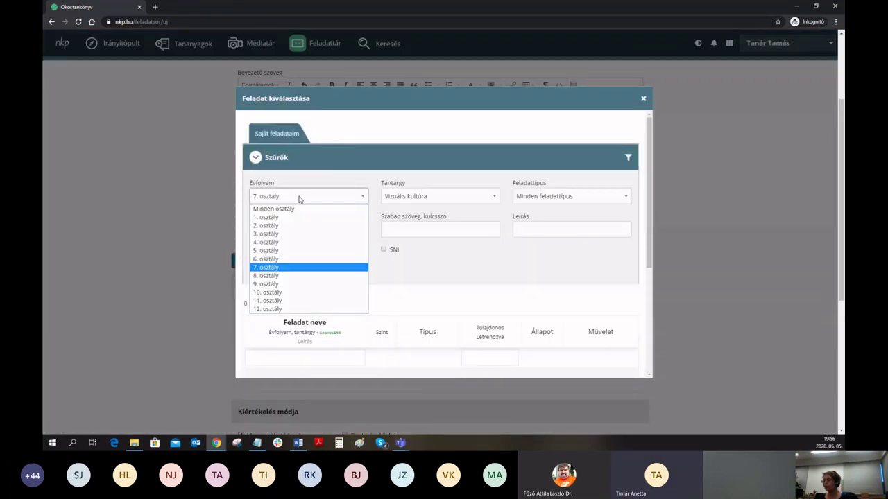
click(288, 208)
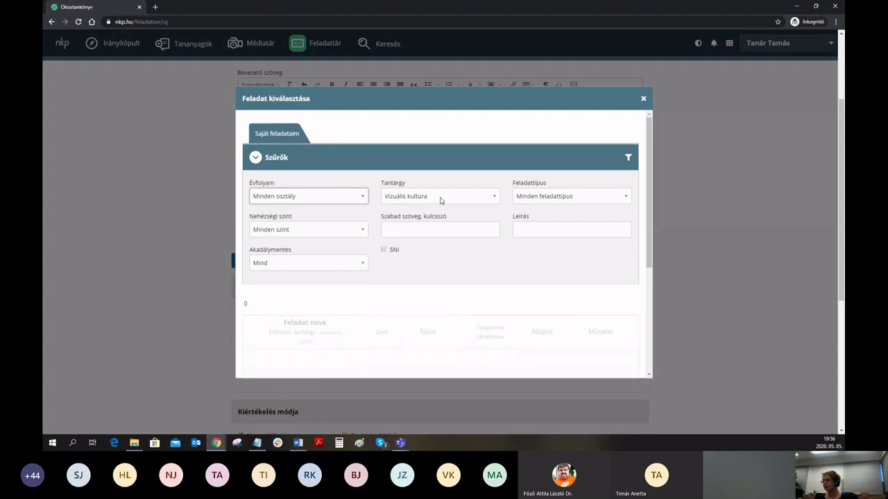
click(408, 196)
scroll(444, 277, up, 5)
scroll(464, 233, down, 1)
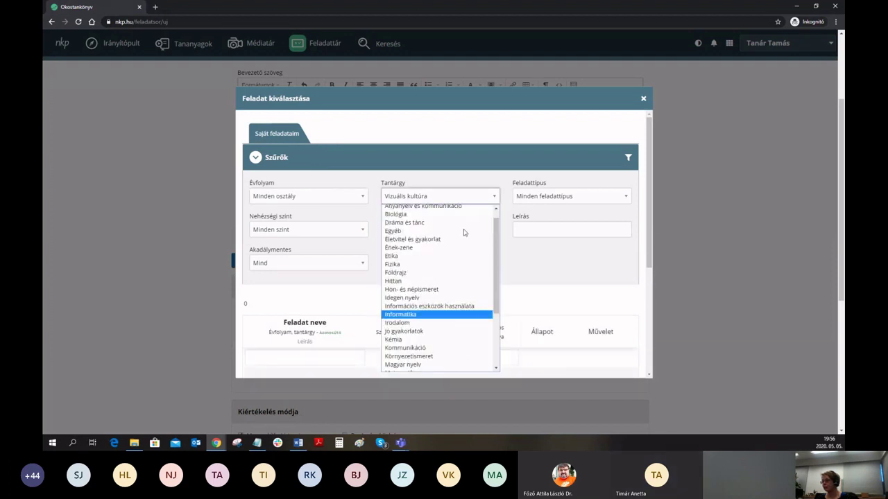
scroll(464, 230, up, 1)
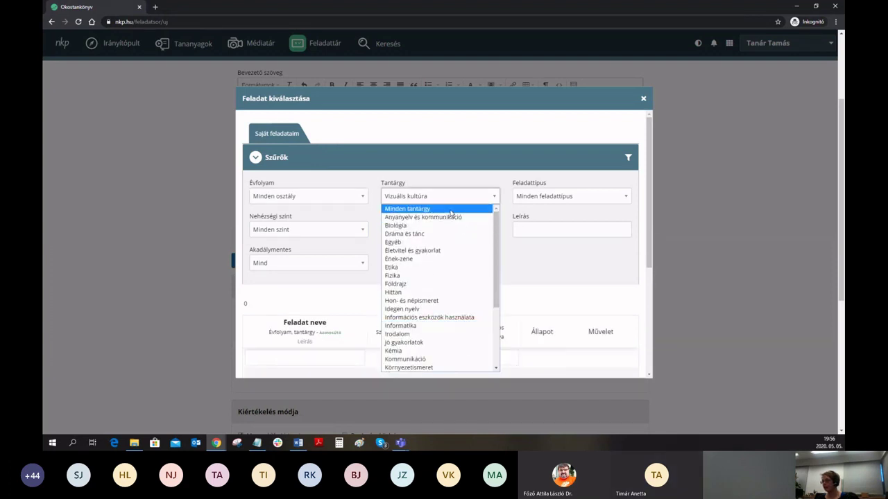
click(547, 204)
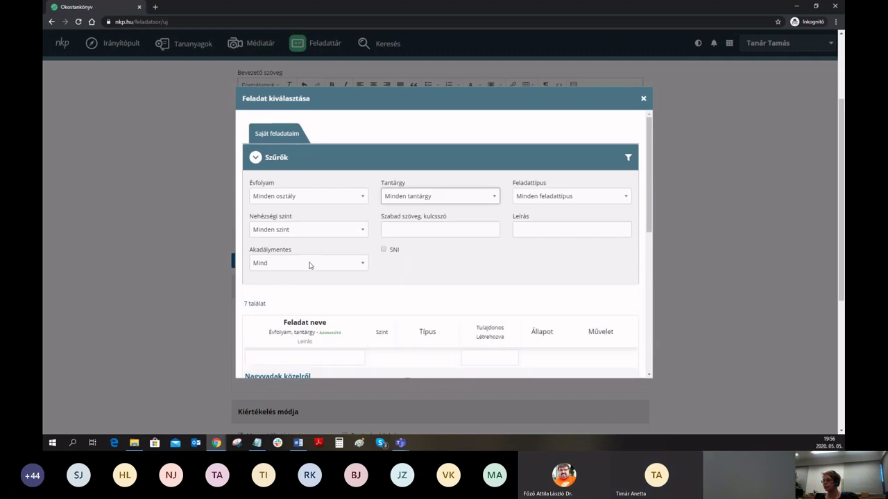
Step: Add the tasks Nagyvadak közelről, Lépések (12. Irodalom) and Áldozatok a közösségért to the feladatsor and close the task selection
scroll(482, 268, down, 2)
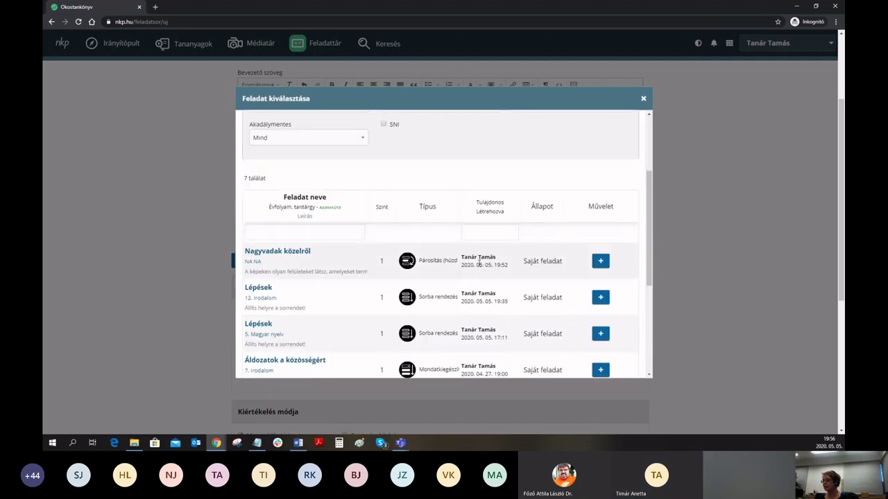
scroll(479, 263, down, 1)
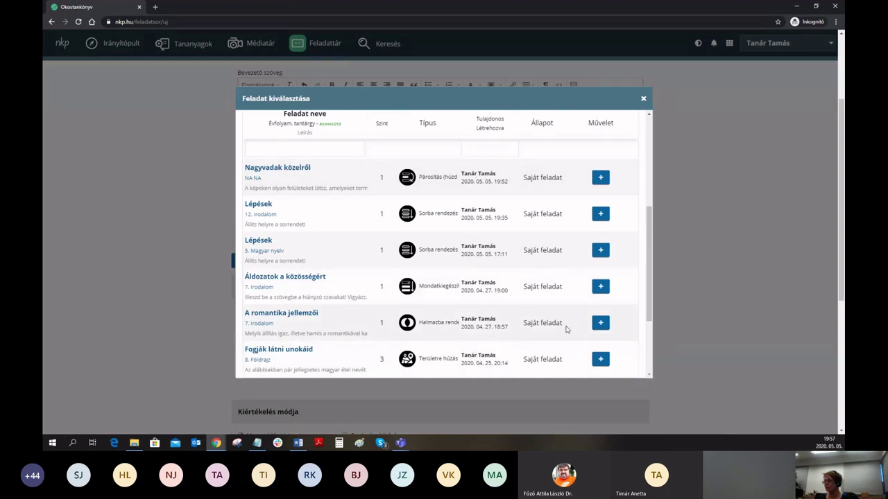
scroll(586, 317, up, 1)
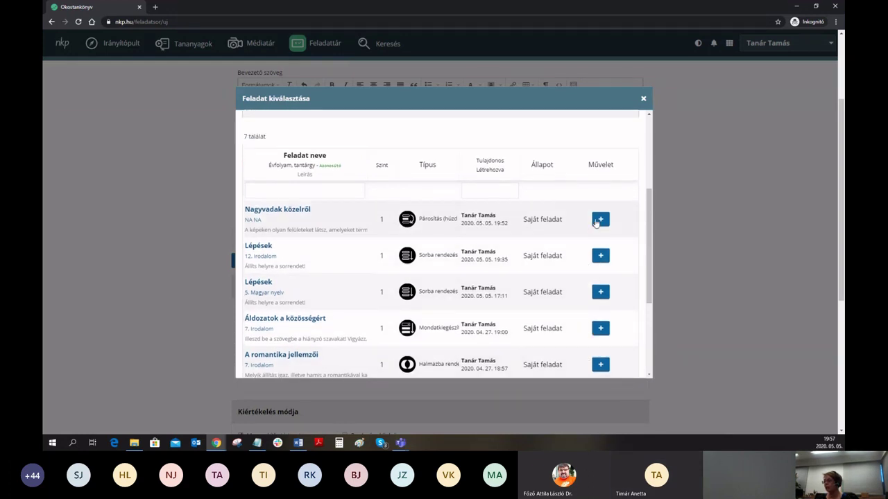
click(601, 220)
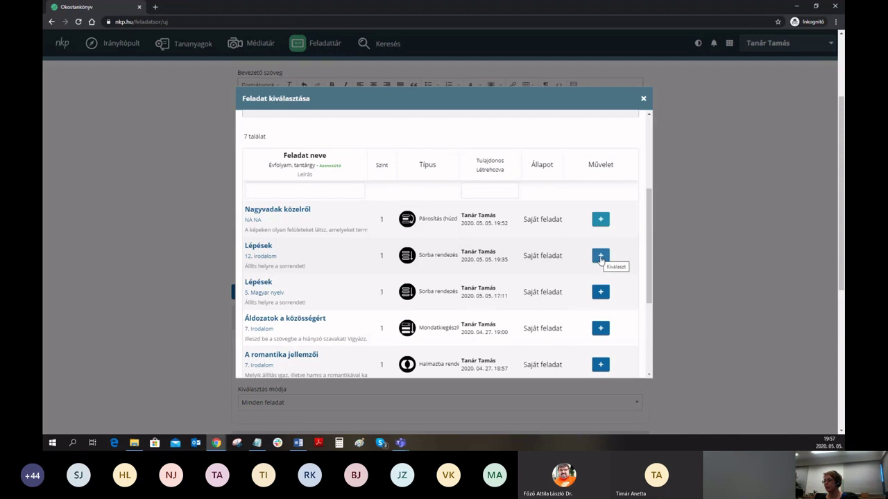
click(601, 259)
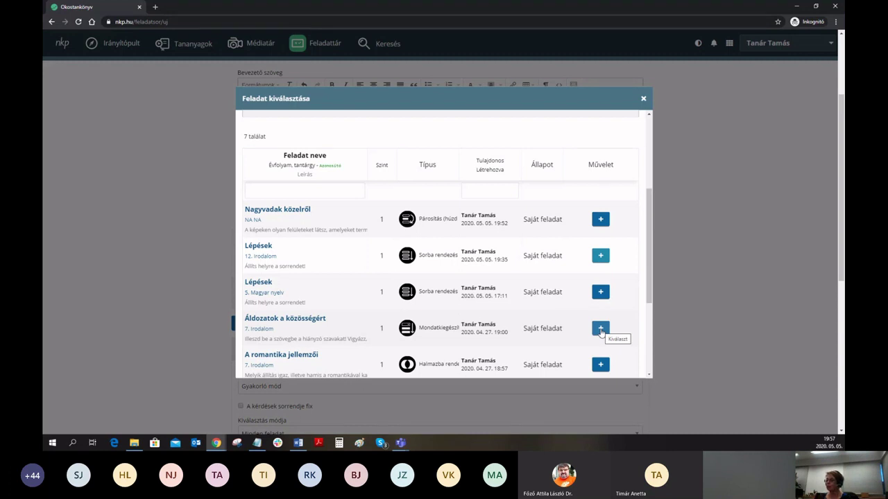
click(601, 330)
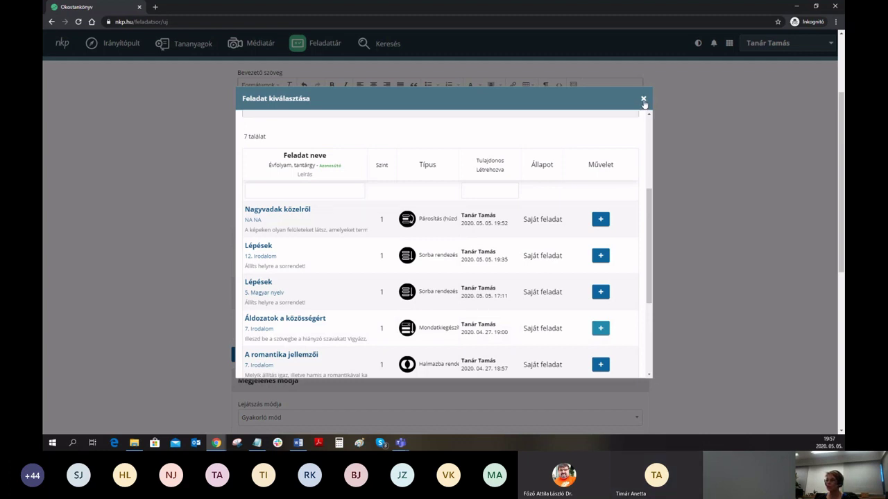
click(643, 101)
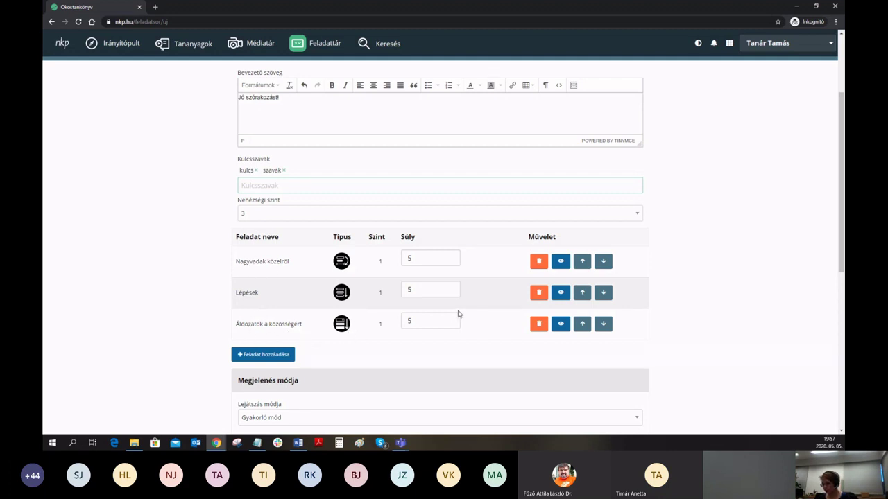
Step: Choose Gyakorló mód as the playback mode and make the order of the questions fixed
scroll(283, 259, down, 2)
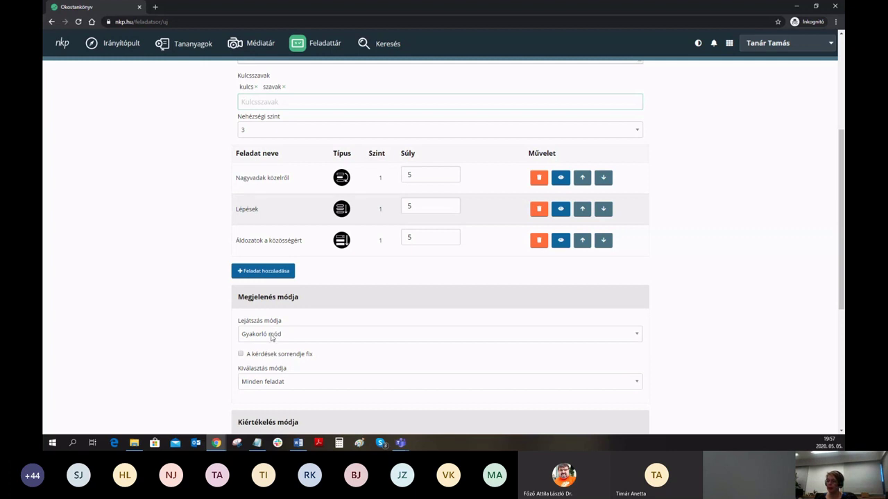
click(272, 337)
click(323, 333)
scroll(323, 327, down, 3)
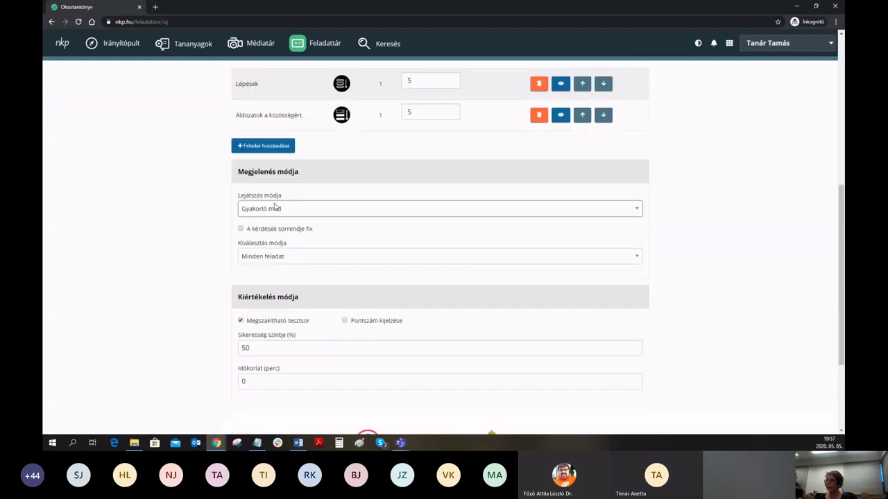
click(636, 210)
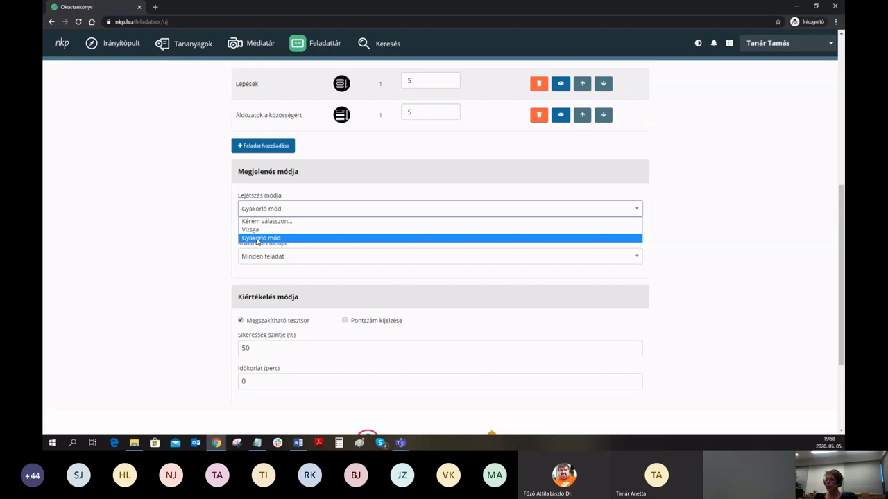
click(258, 239)
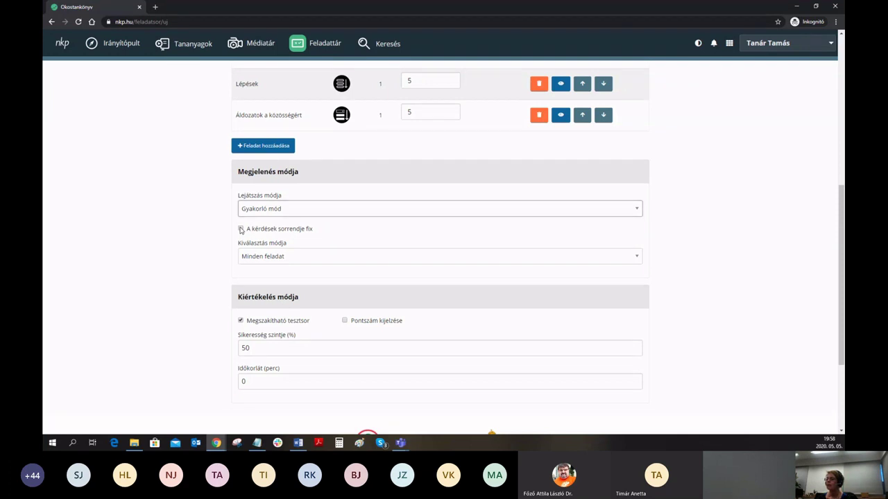
click(241, 229)
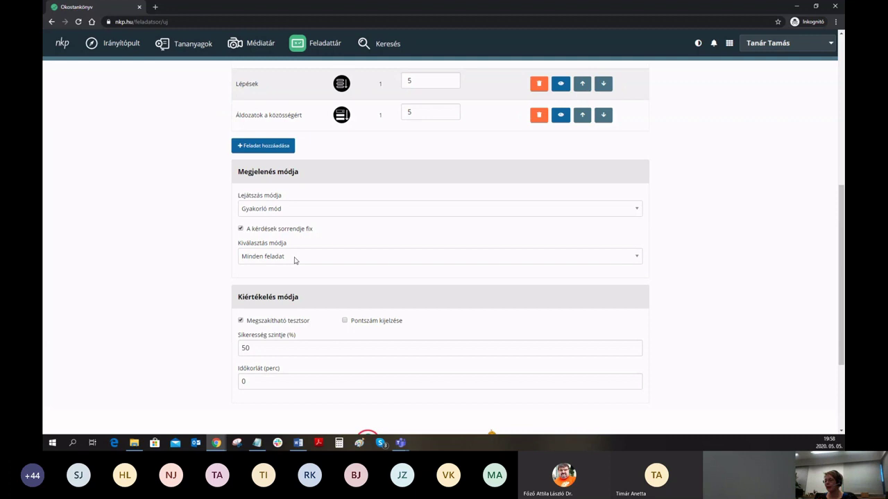
Step: Look through the Kiválasztás módja options and leave the selection mode on Minden feladat
scroll(294, 259, down, 1)
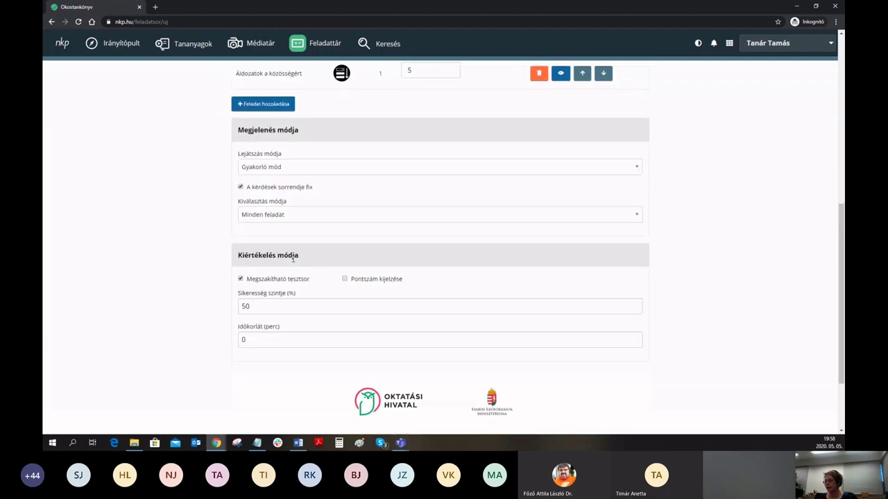
click(268, 217)
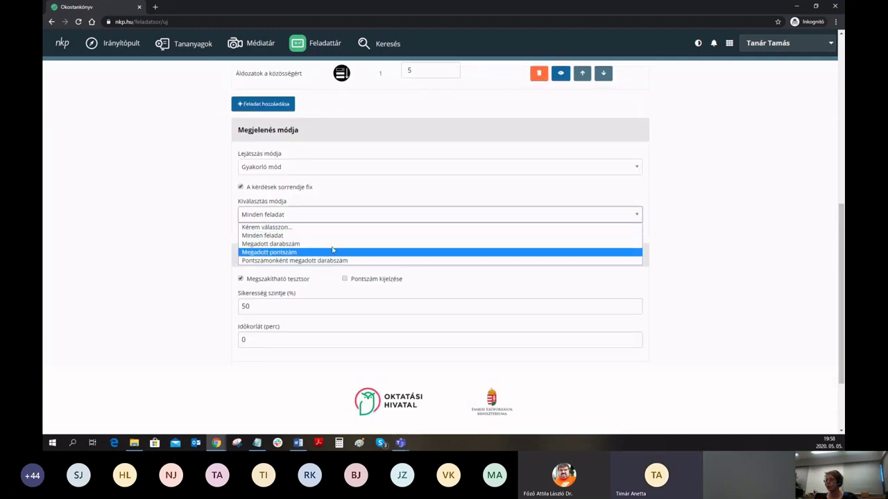
click(677, 223)
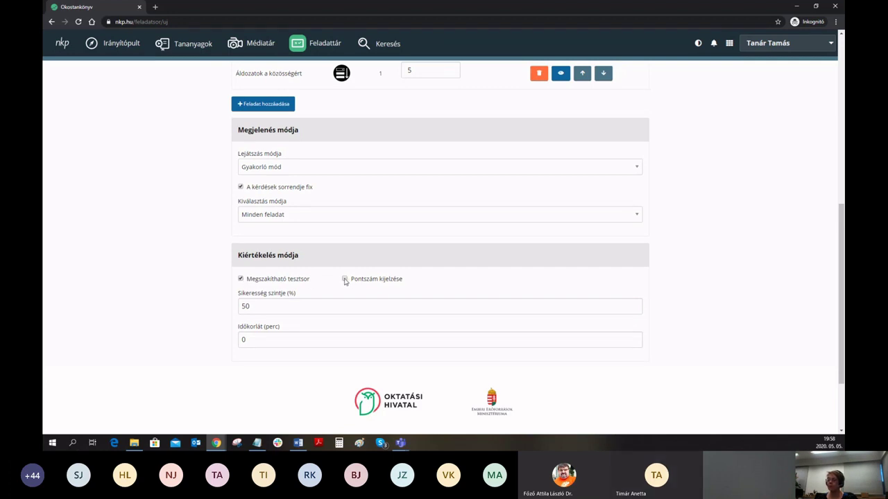
Step: Turn on score display (Pontszám kijelzése) and raise the success level to 60%
click(344, 279)
click(338, 307)
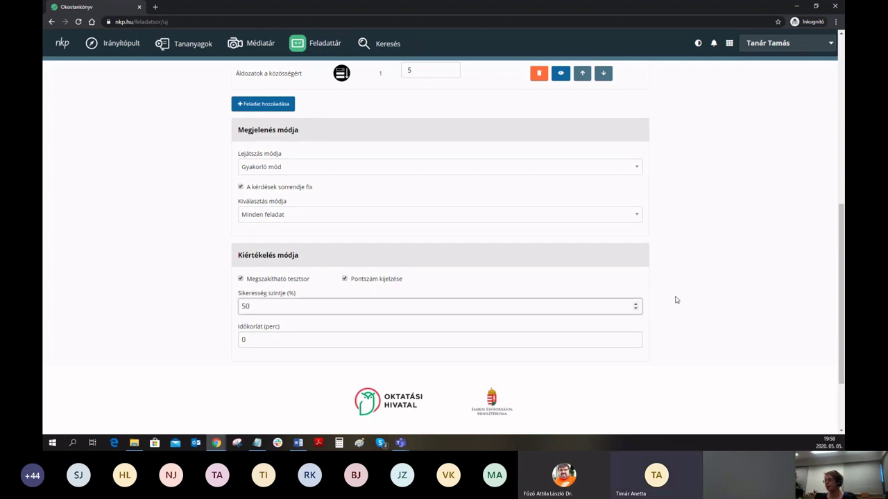
click(636, 305)
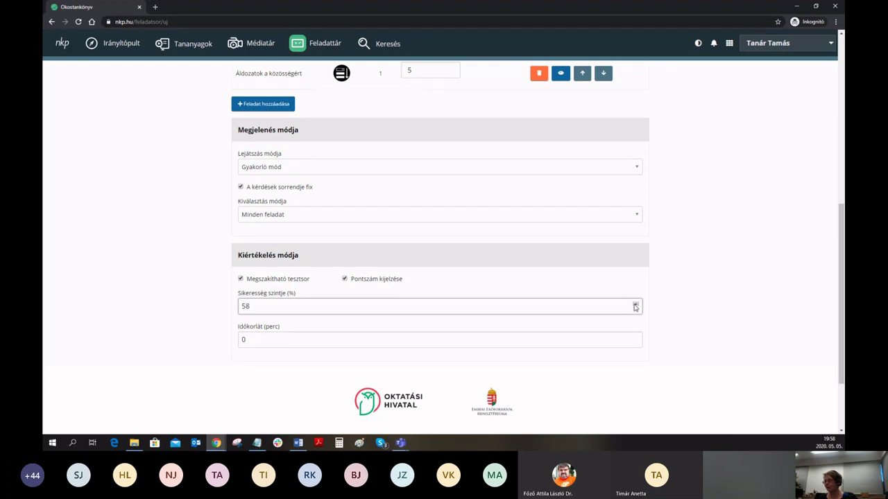
Step: Set the time limit (Időkorlát) to 5 minutes and save the feladatsor
click(319, 339)
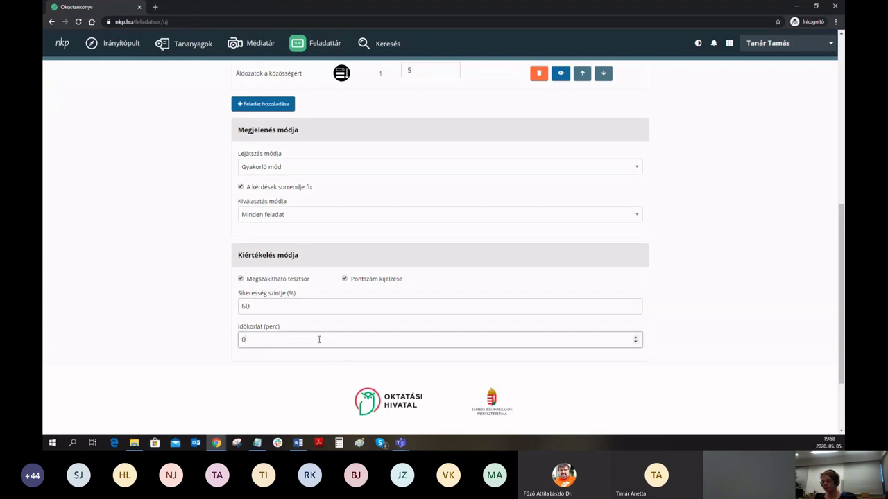
text(4)
click(636, 338)
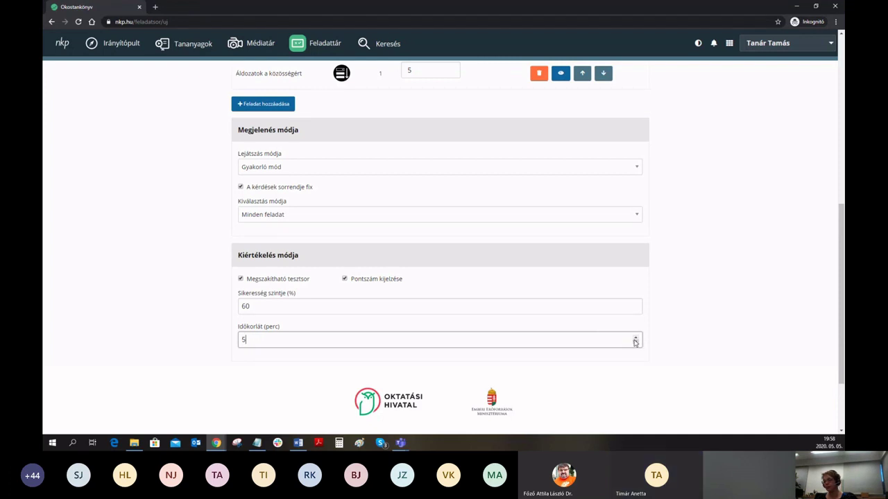
text(6)
key(BackSpace)
scroll(494, 320, up, 1)
scroll(494, 321, up, 5)
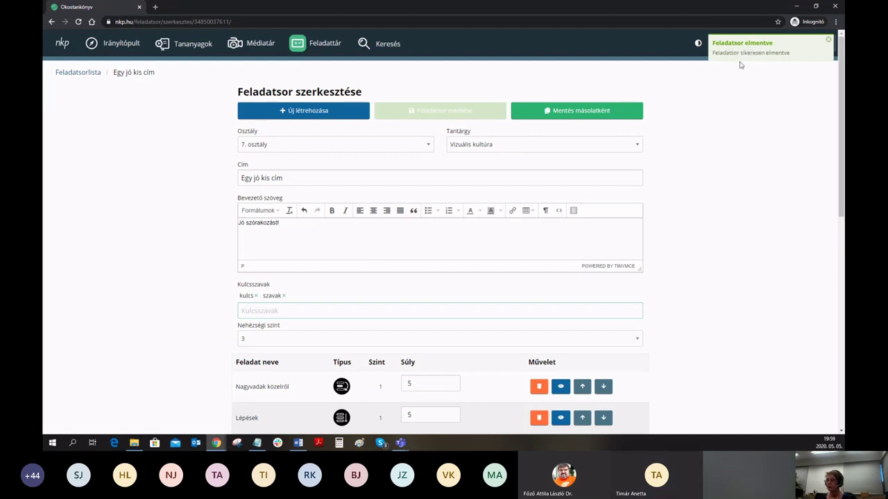
Step: Leave the saved feladatsor for the Feladatlista and start a new Párosítás kvíz task
click(69, 75)
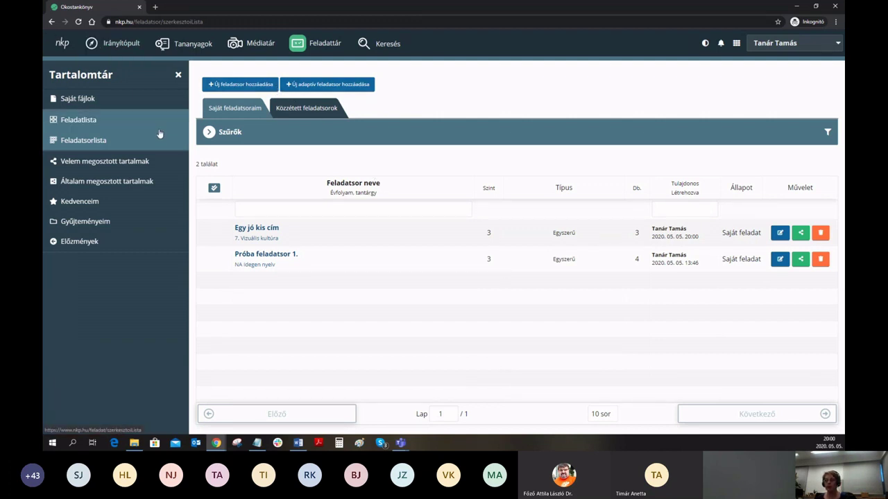
click(736, 46)
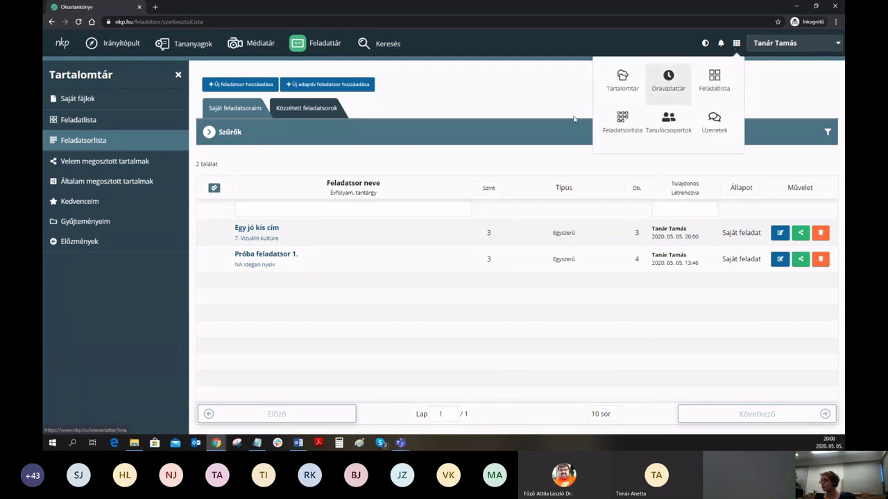
click(714, 81)
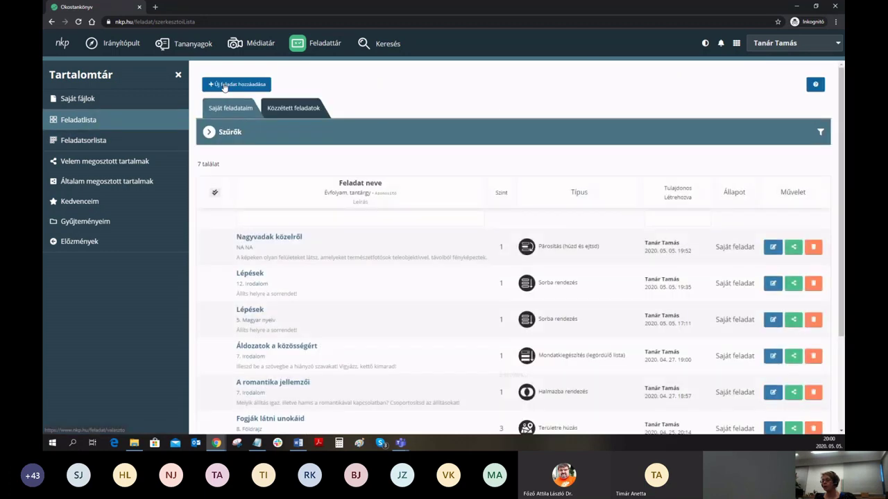
click(224, 87)
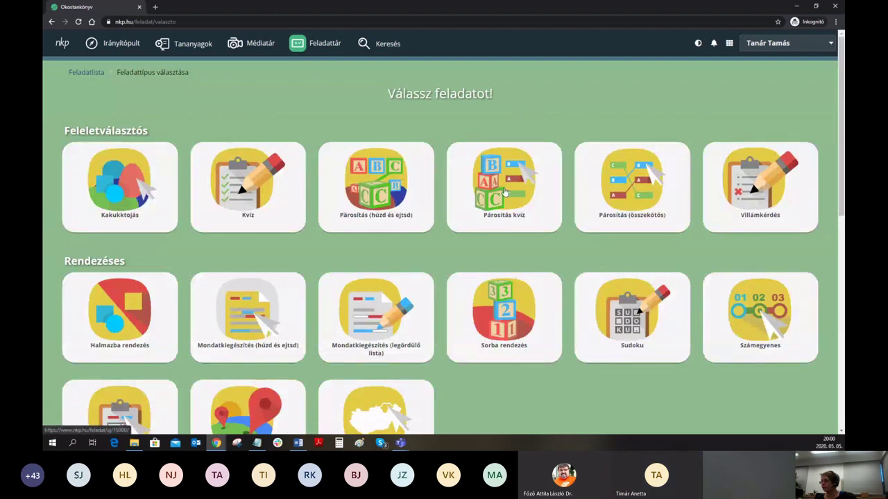
click(464, 192)
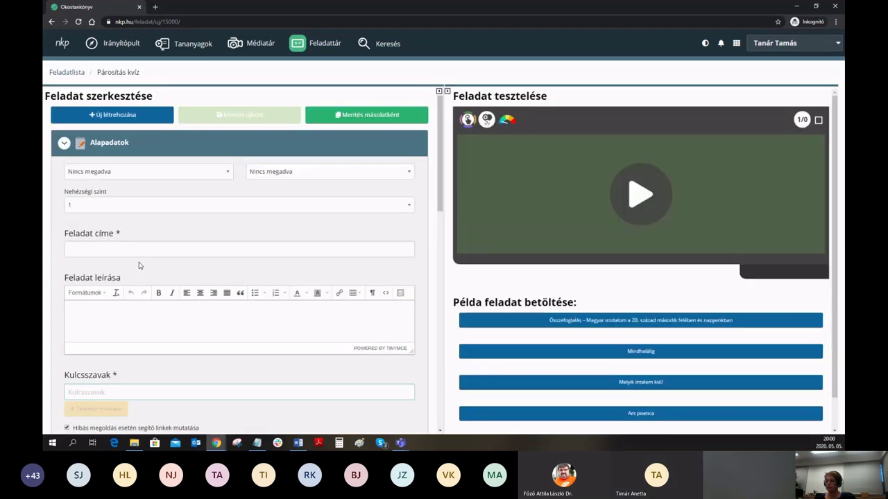
Step: Enable Rontani nem lehetséges and Mindig helyes in the display settings of the Párosítás kvíz
scroll(141, 261, down, 2)
scroll(141, 261, down, 2)
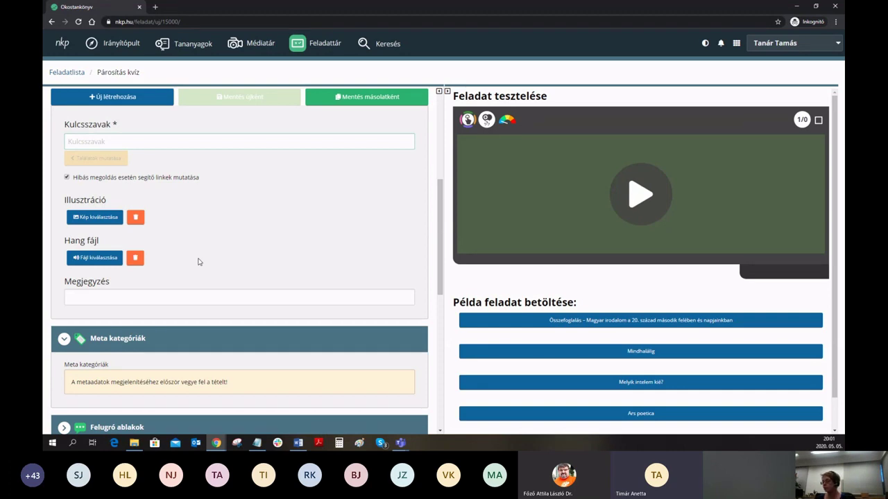
scroll(214, 250, up, 3)
scroll(215, 249, up, 2)
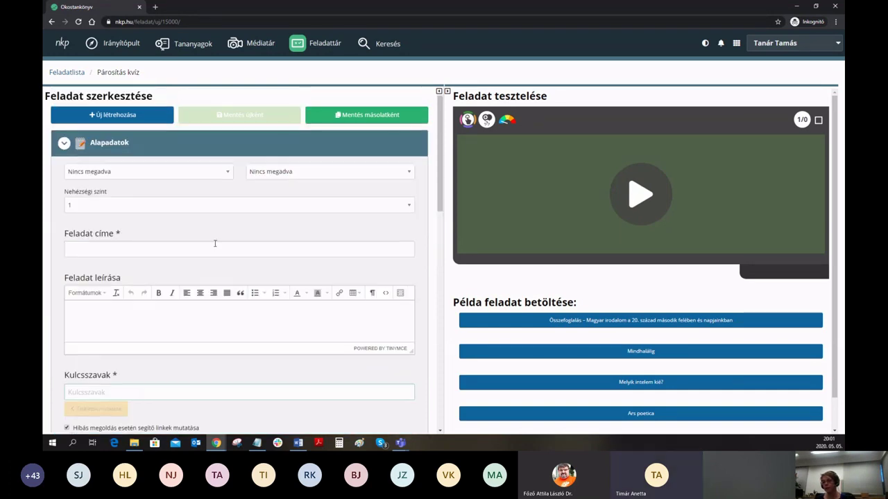
scroll(215, 250, down, 8)
scroll(217, 260, down, 1)
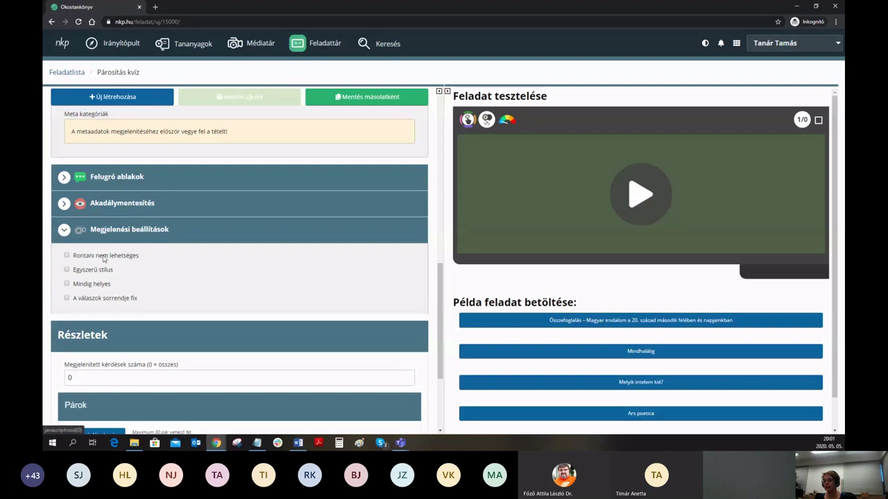
click(67, 256)
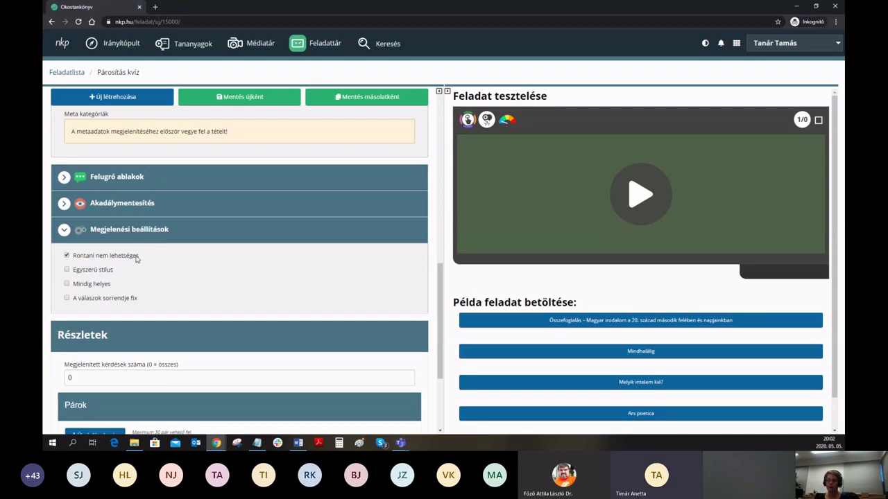
click(68, 284)
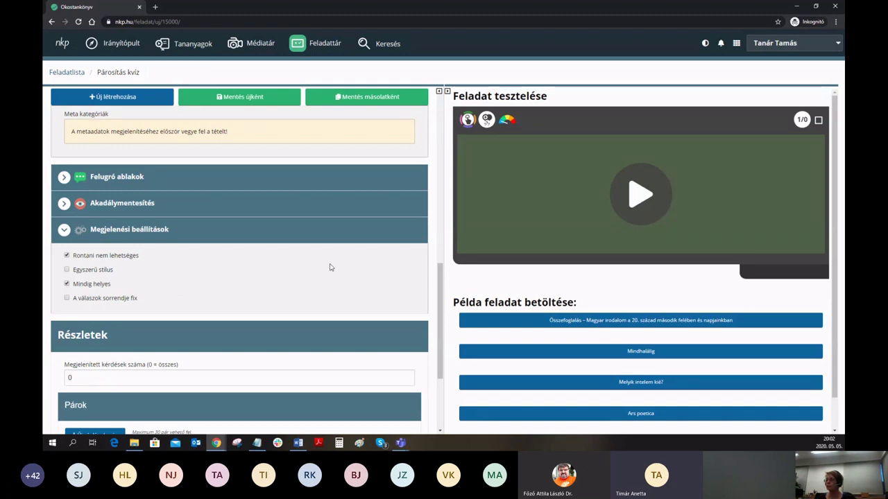
scroll(375, 292, up, 2)
scroll(376, 292, up, 5)
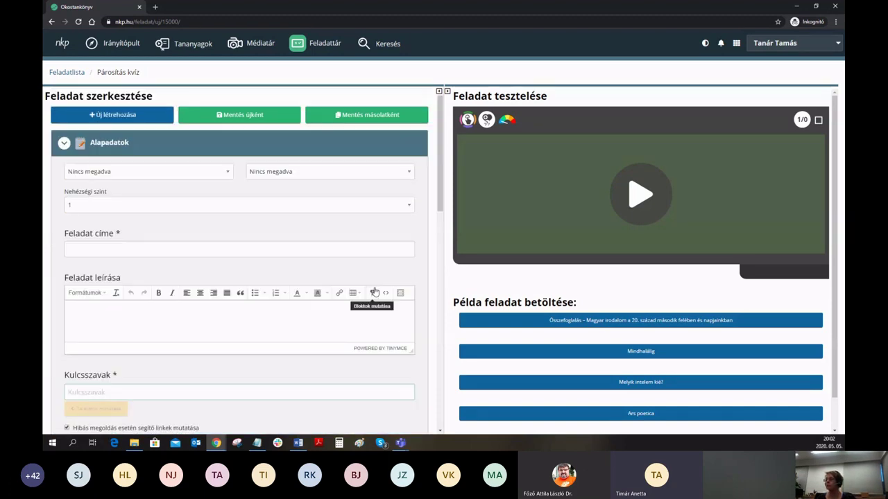
click(337, 115)
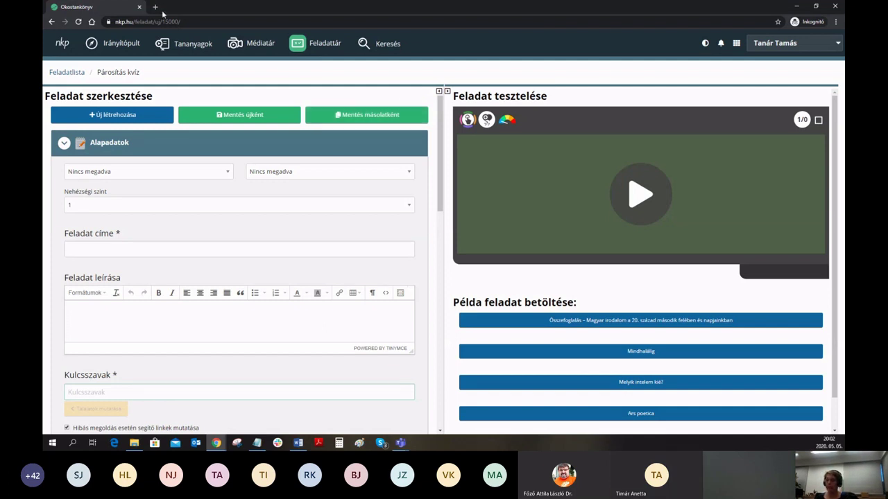
Step: Return to the Feladatlista and copy the published task A báró és a gróf barátsága into the own tasks, confirming the additional copy
click(66, 73)
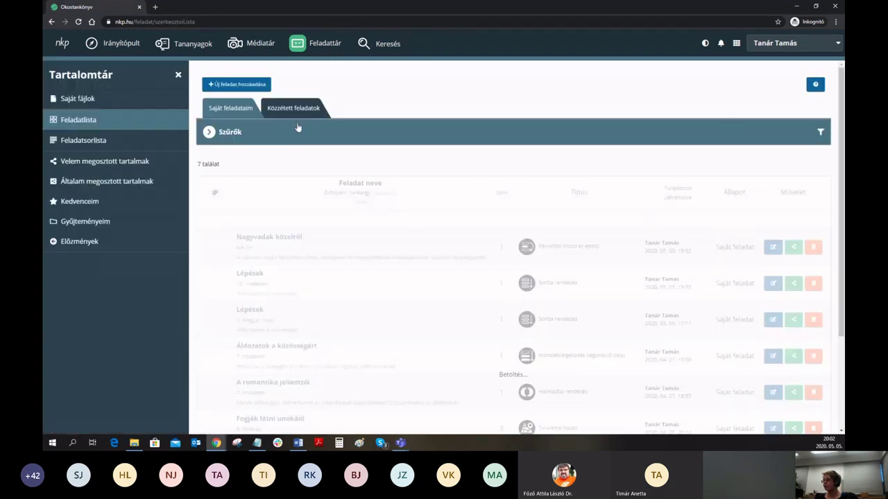
click(283, 113)
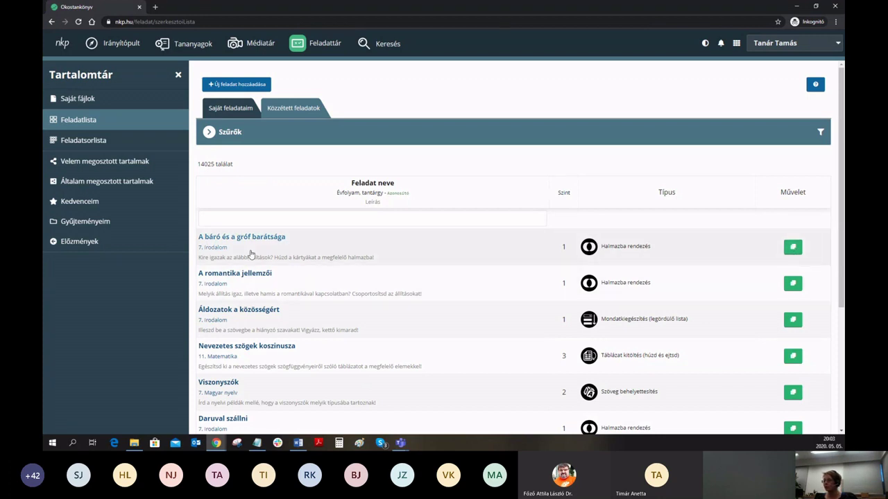
click(793, 248)
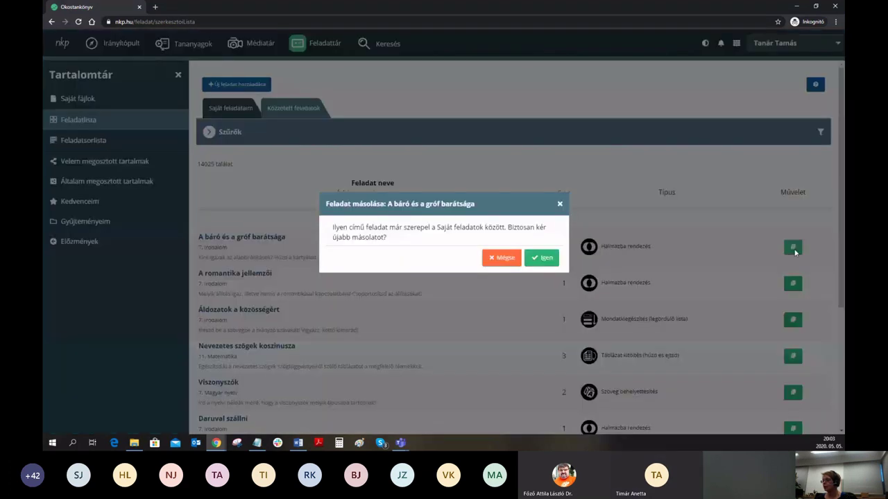
click(543, 260)
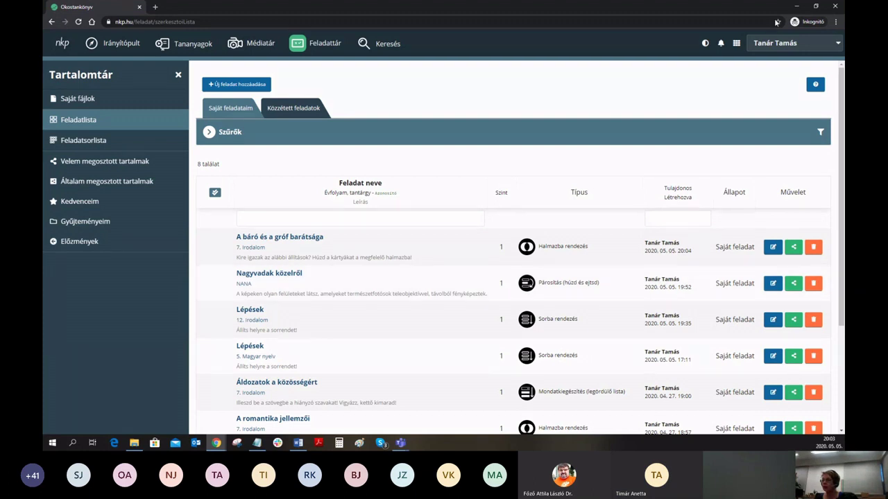
Step: Search the published tasks for "alma" by task name
click(287, 112)
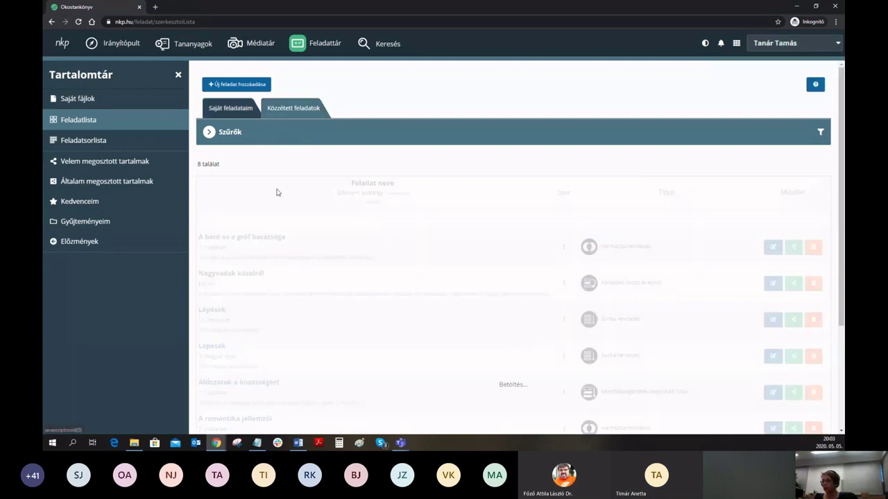
click(457, 221)
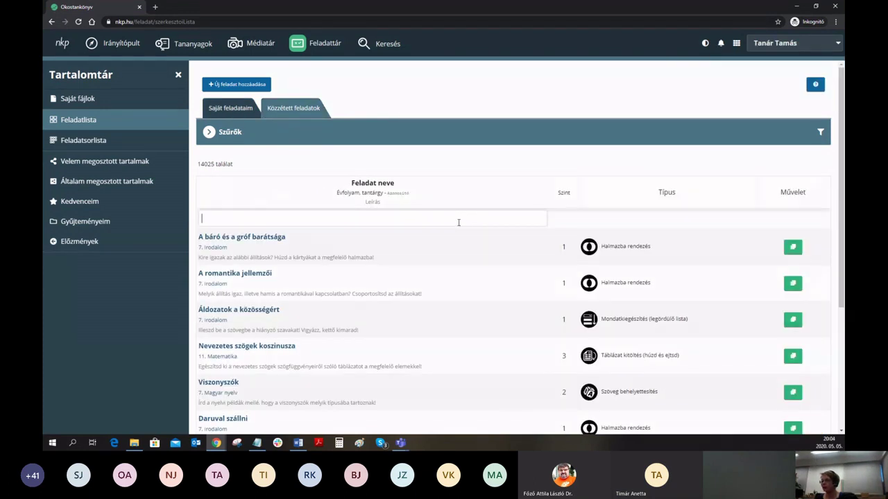
text(alma)
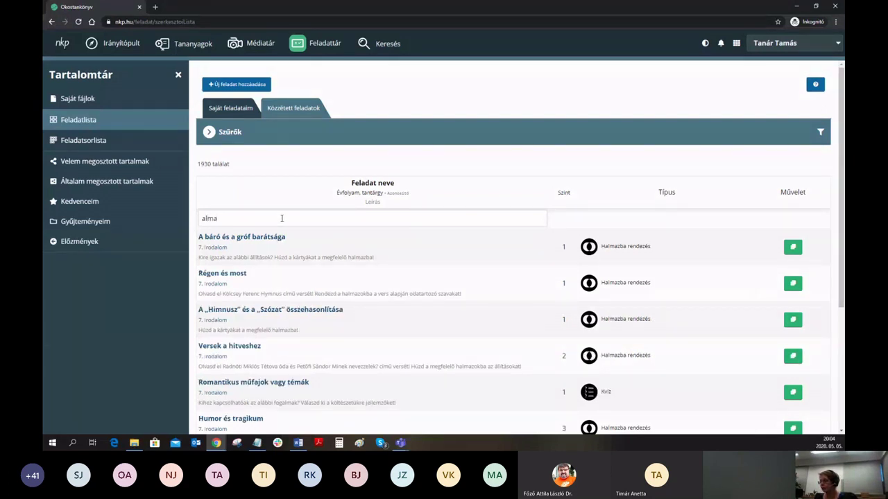
drag(276, 222, 191, 224)
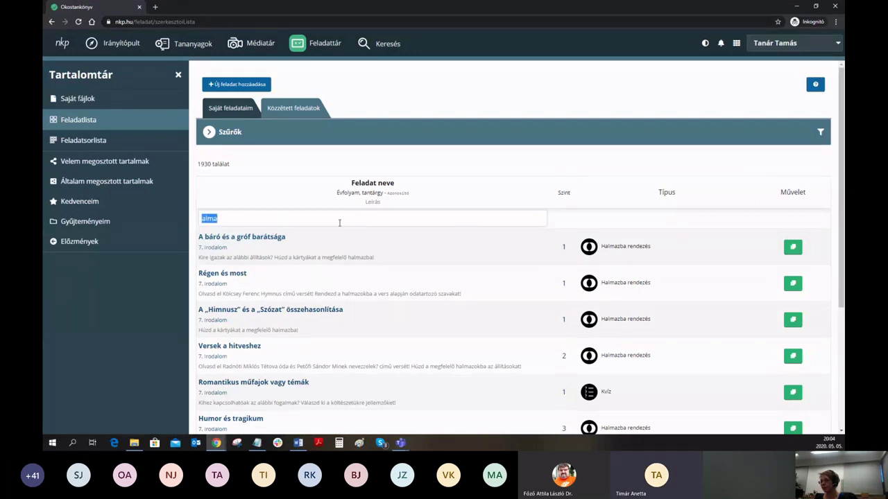
click(292, 217)
drag(239, 218, 204, 219)
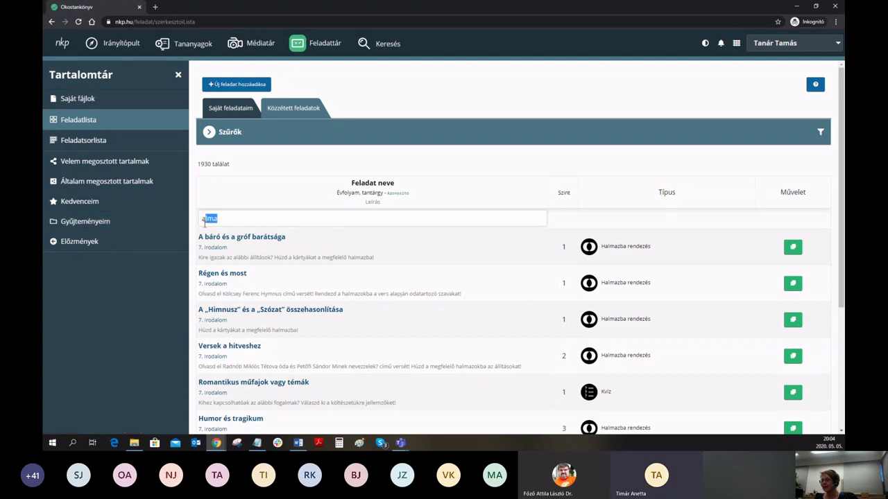
click(292, 111)
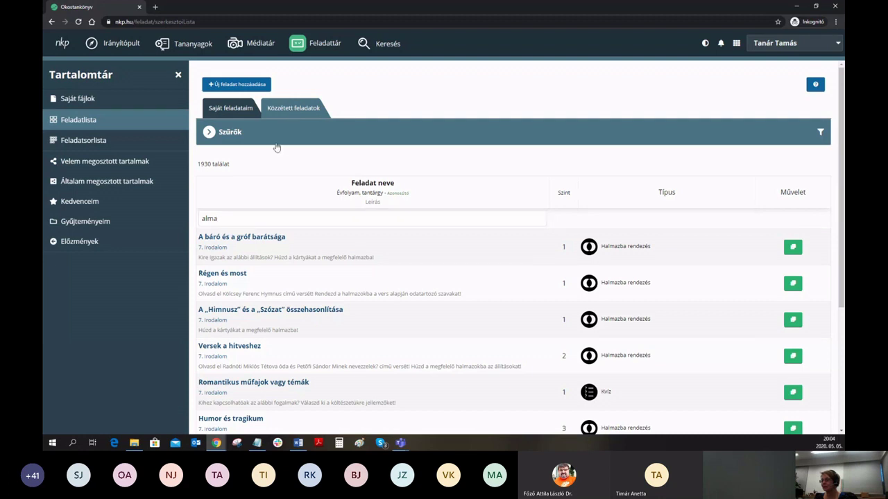
click(253, 220)
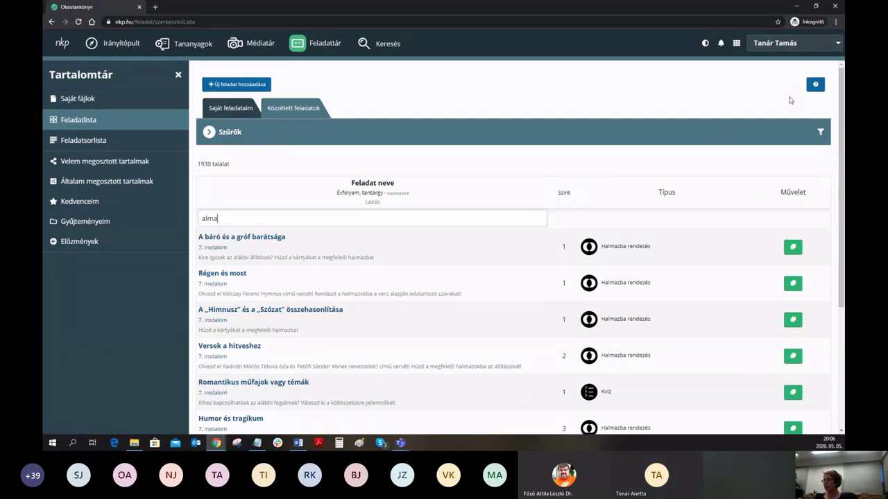
Step: Start a new feladatsor from the Feladatsorlista and open its task selection
click(753, 47)
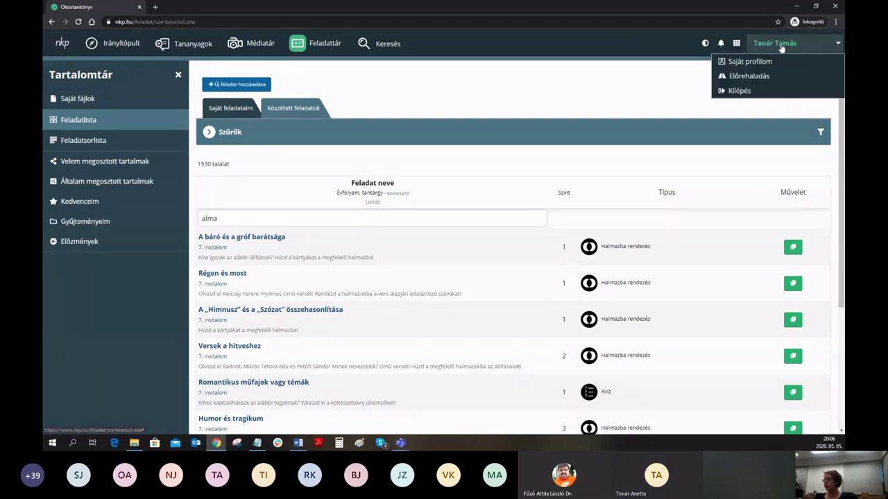
click(736, 43)
click(736, 43)
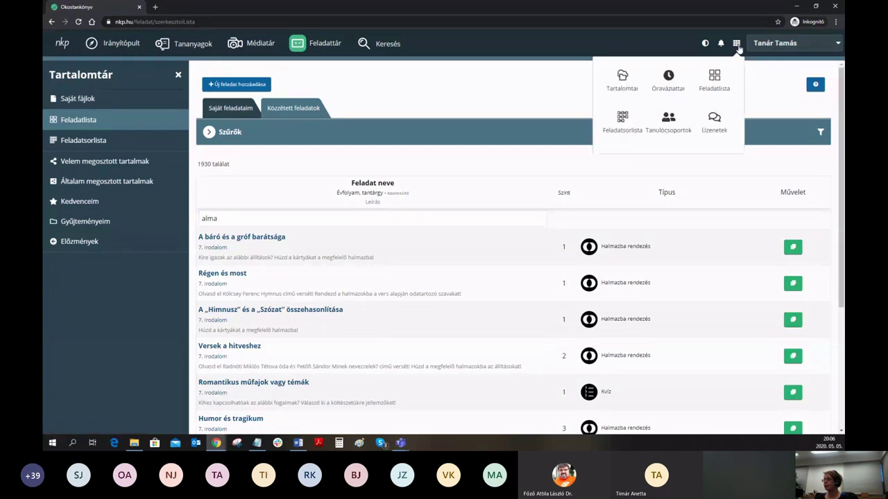
click(621, 136)
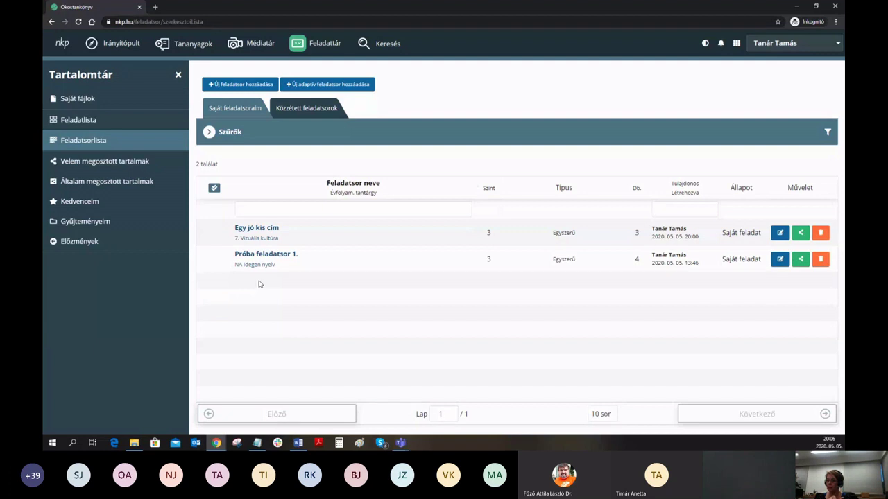
click(239, 85)
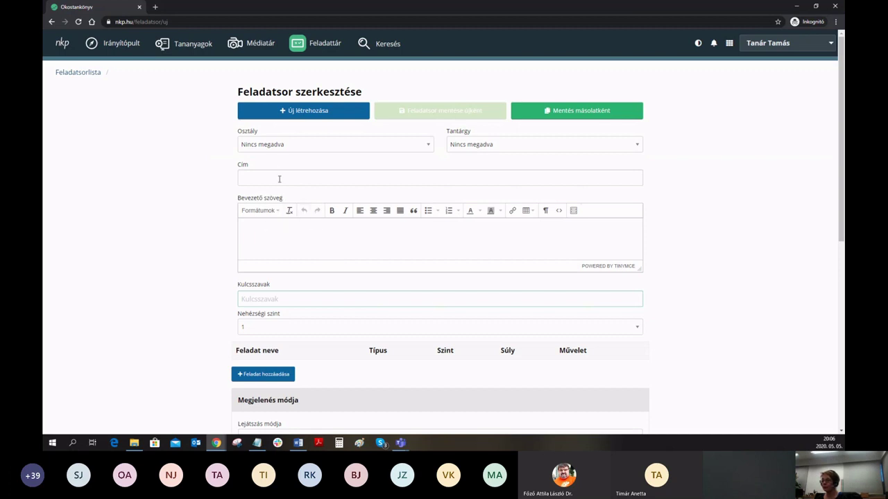
scroll(436, 312, down, 3)
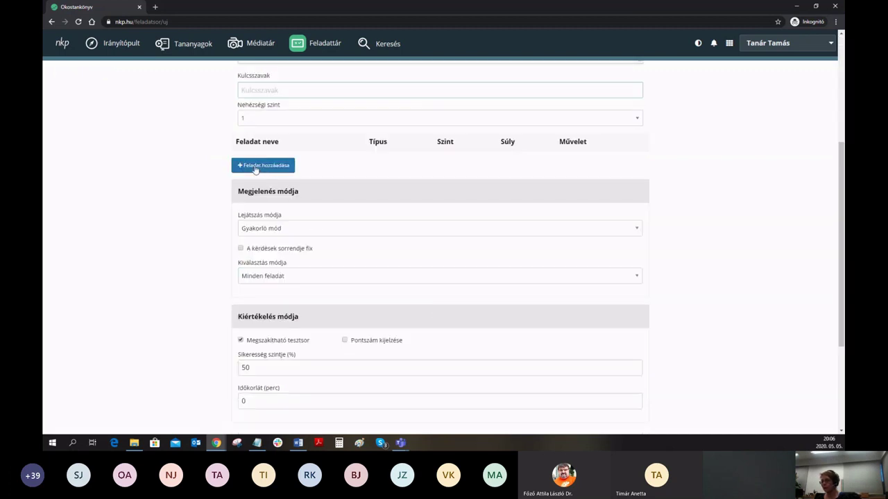
click(259, 169)
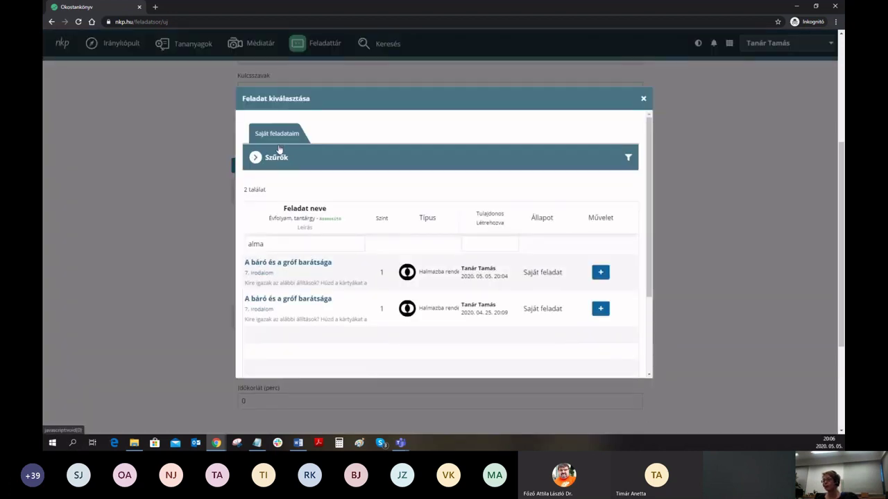
Step: Expand the Szűrők section of the task selection and examine its filter options and the listed own tasks
click(283, 160)
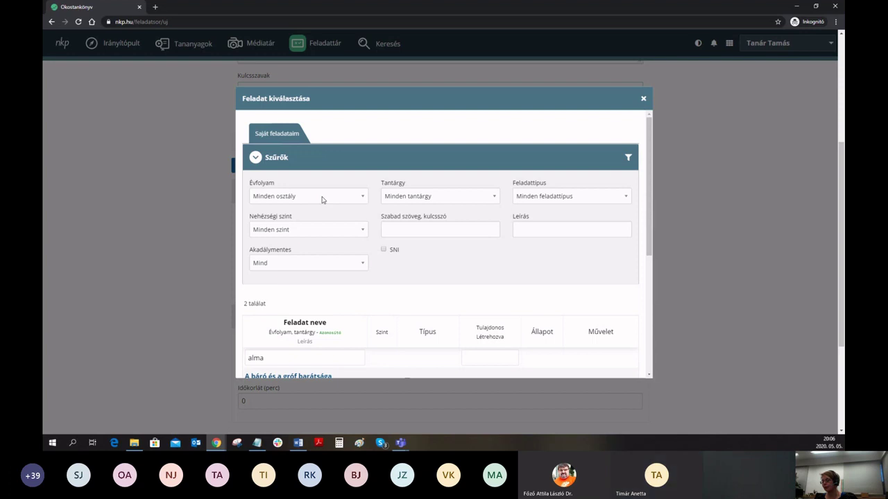
scroll(331, 234, down, 1)
scroll(331, 234, down, 1)
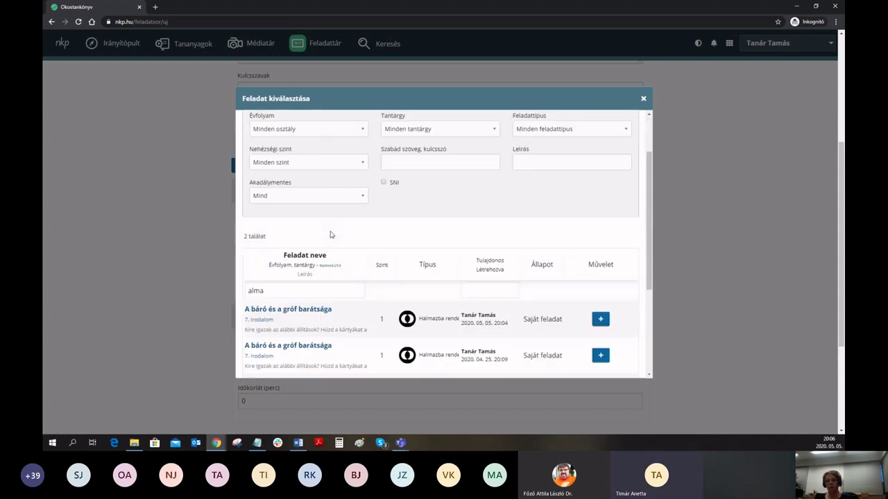
scroll(277, 222, up, 1)
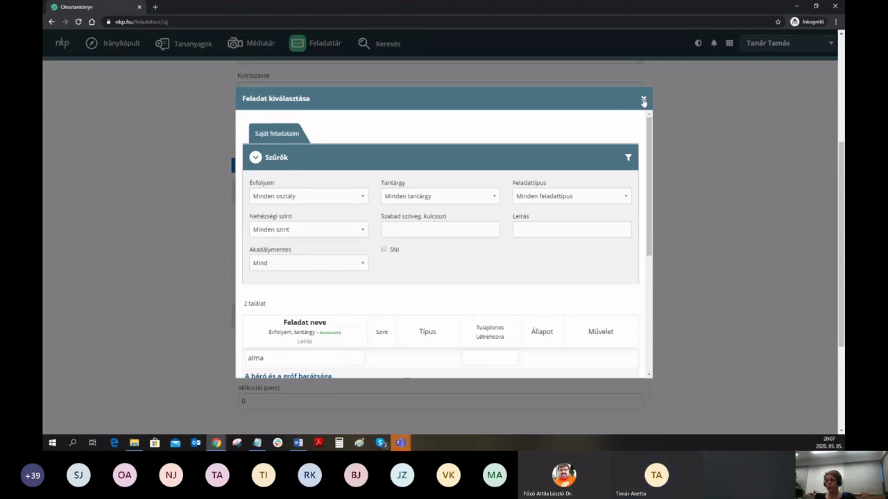
Step: Close the task selection, return to the Feladatsorlista, and start another new feladatsor with its task selection open
click(643, 99)
scroll(690, 149, up, 3)
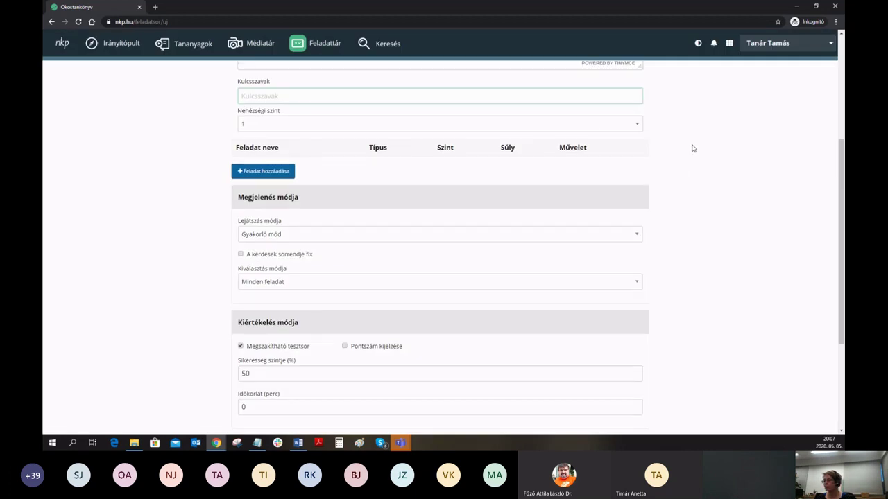
click(730, 45)
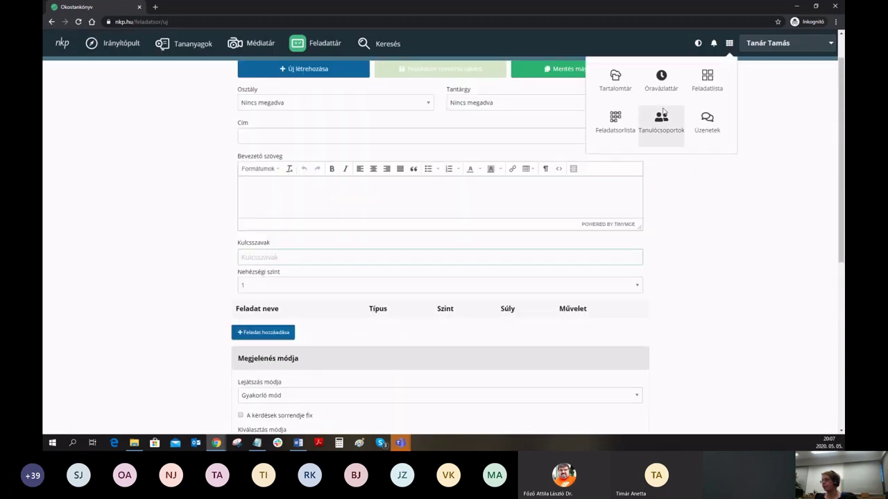
click(614, 121)
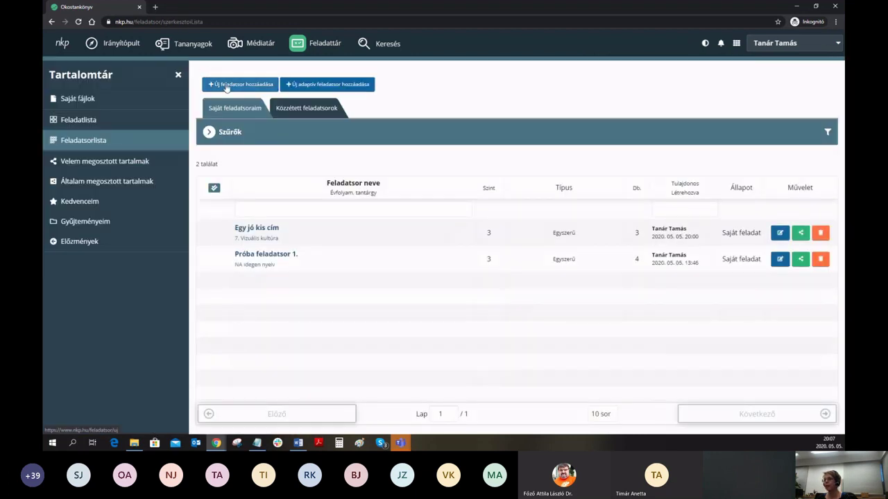
click(226, 87)
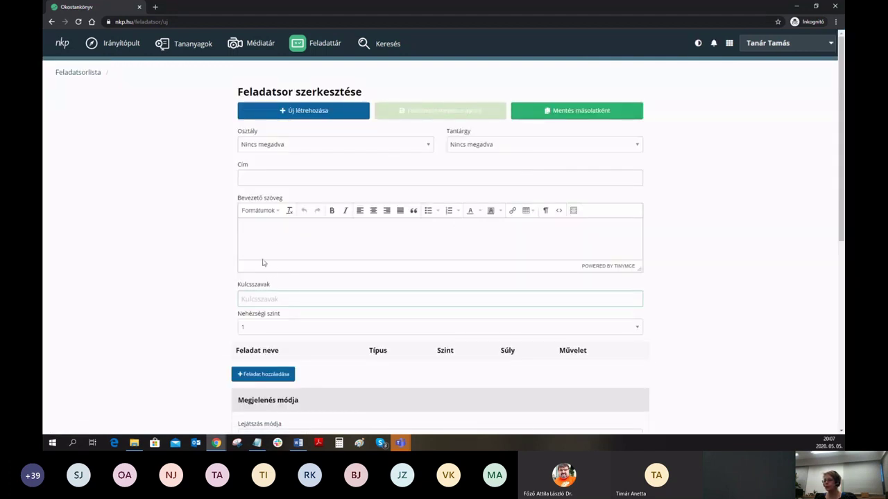
scroll(263, 263, down, 2)
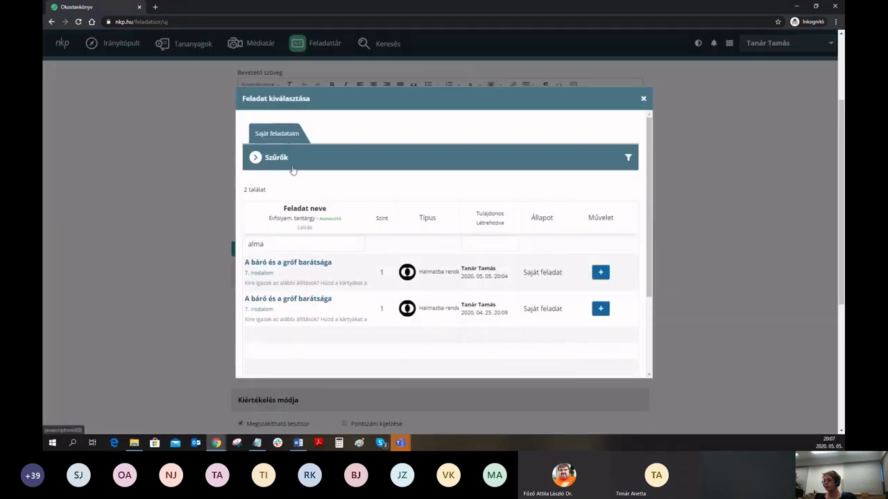
Step: Expand the Szűrők section and examine the Évfolyam and Tantárgy filter options, keeping Minden osztály and Minden tantárgy
click(292, 166)
click(297, 199)
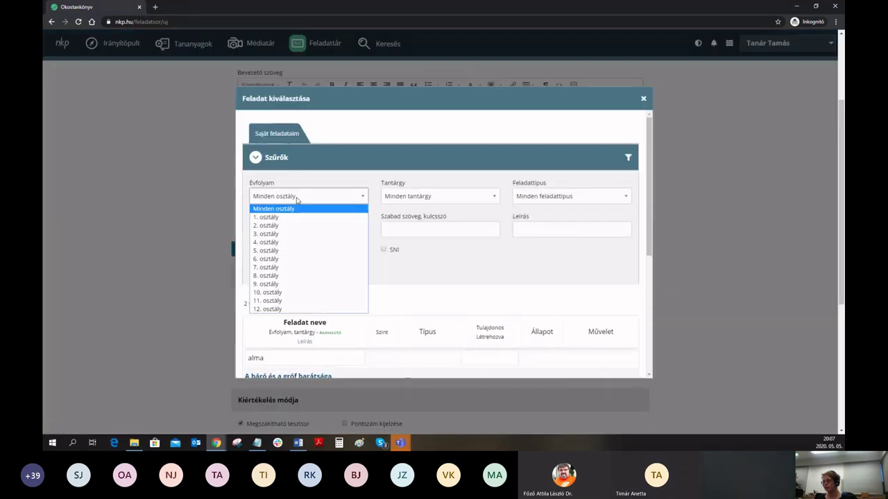
click(278, 208)
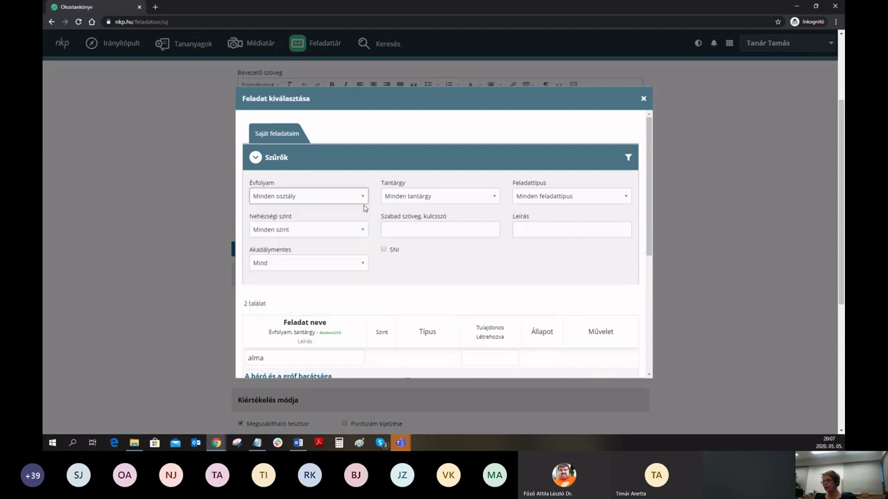
click(435, 198)
click(423, 210)
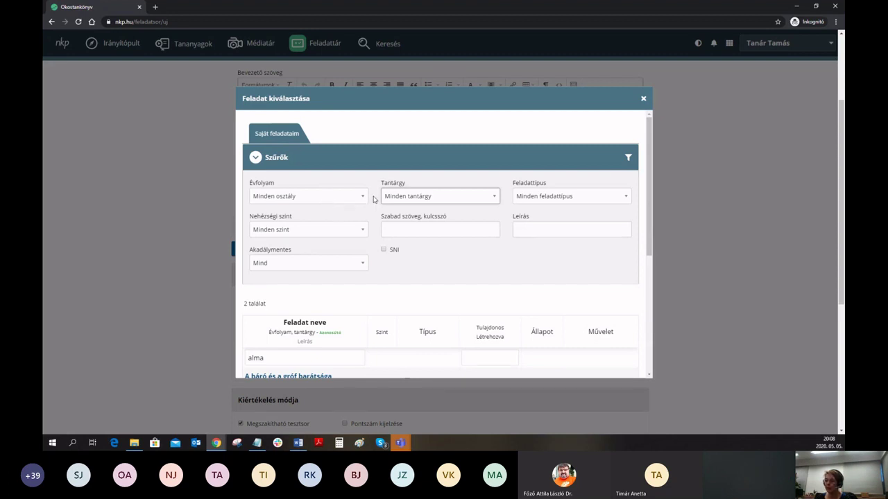
click(462, 198)
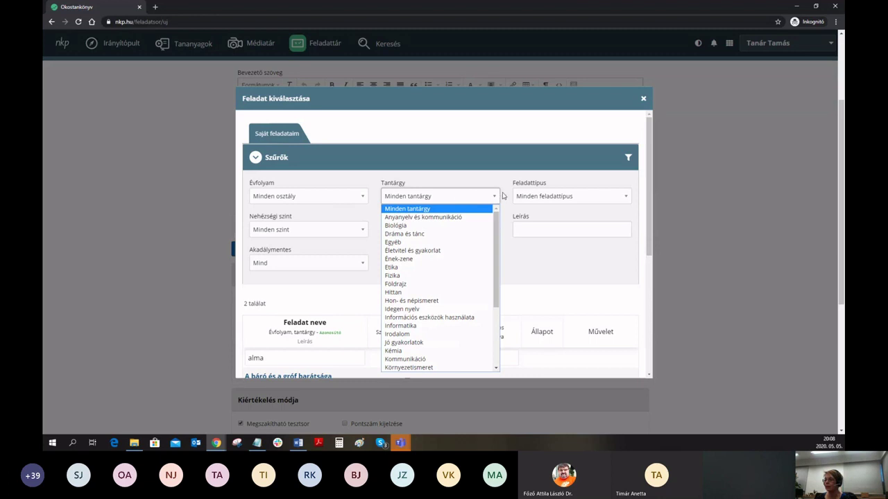
click(552, 212)
Step: Review the own tasks listed for "alma" in the task selection against the filter fields above them
scroll(352, 253, down, 1)
scroll(319, 270, down, 5)
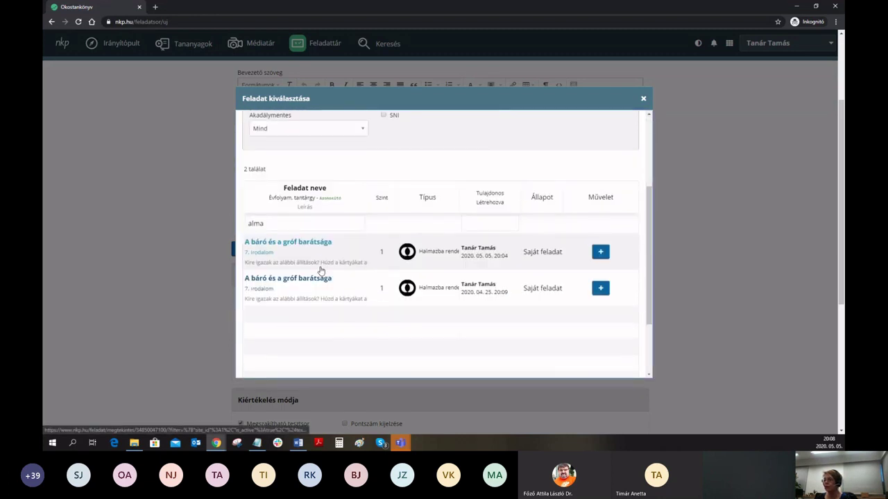
scroll(316, 256, up, 5)
scroll(313, 254, up, 1)
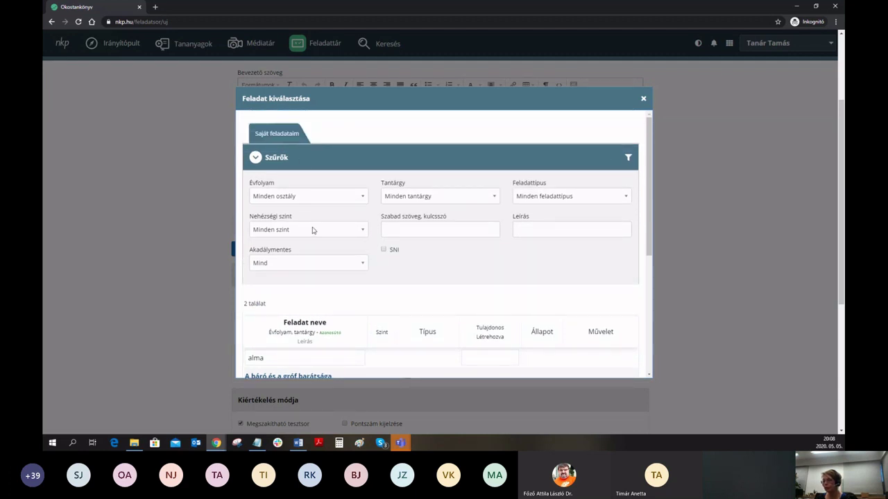
double_click(301, 162)
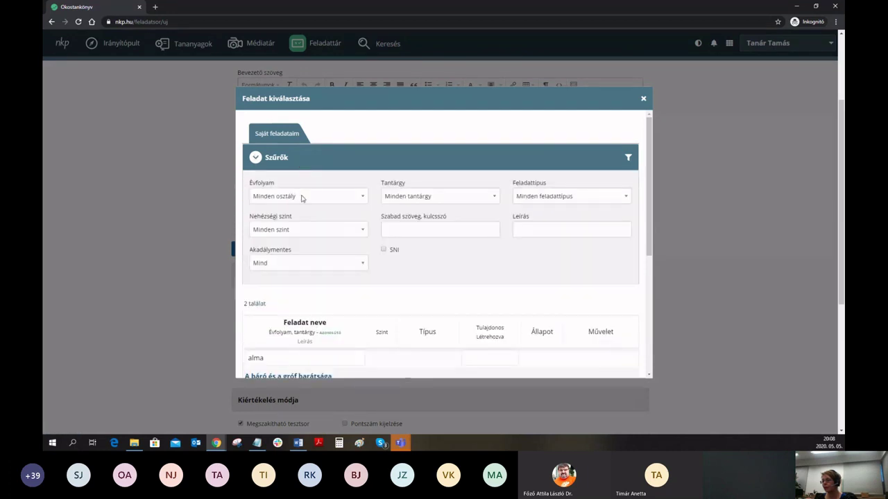
scroll(365, 239, down, 1)
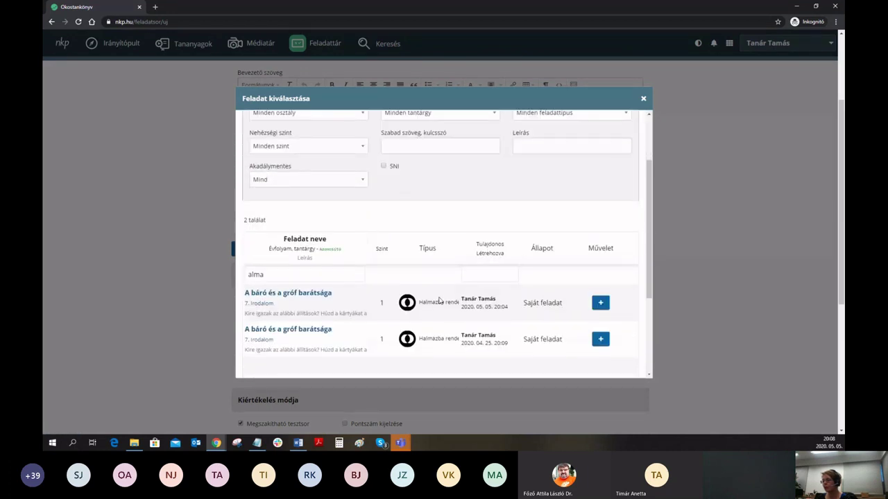